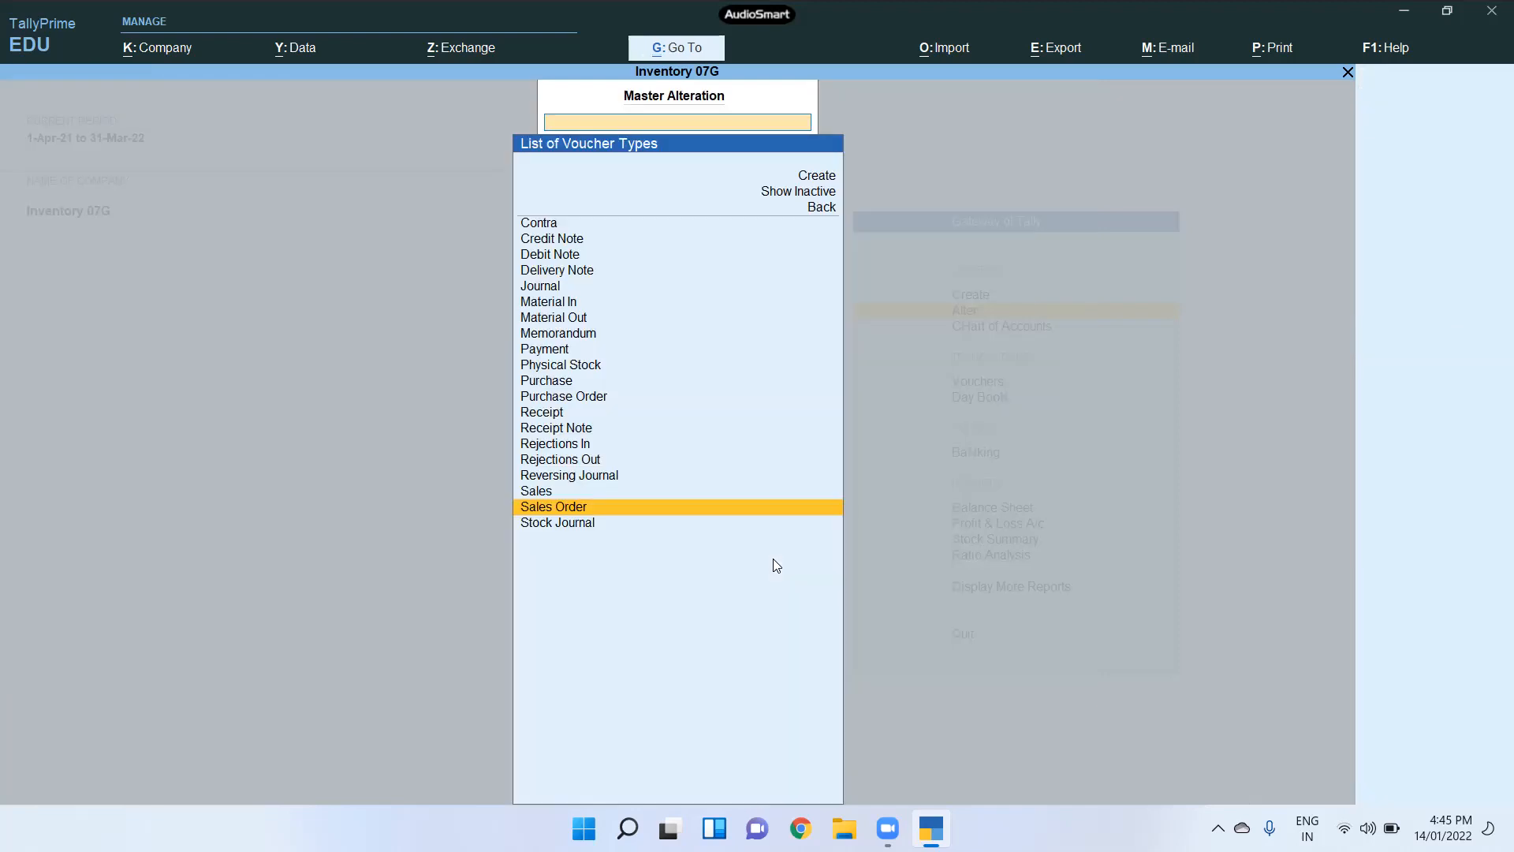
Step: Open the Delivery Note voucher type for alteration
type("E")
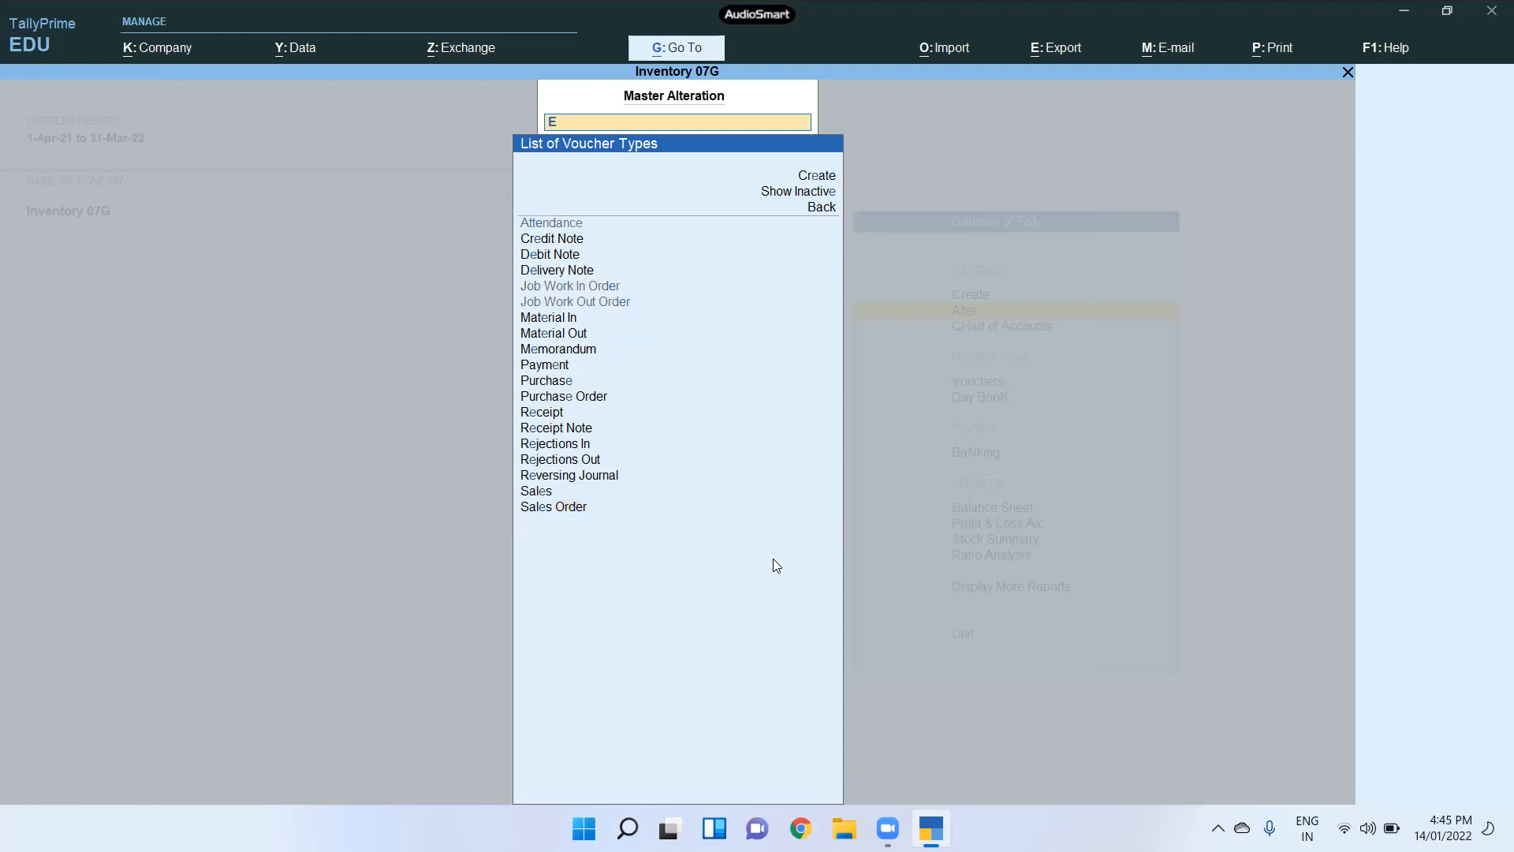
key("BackSpace")
type("De")
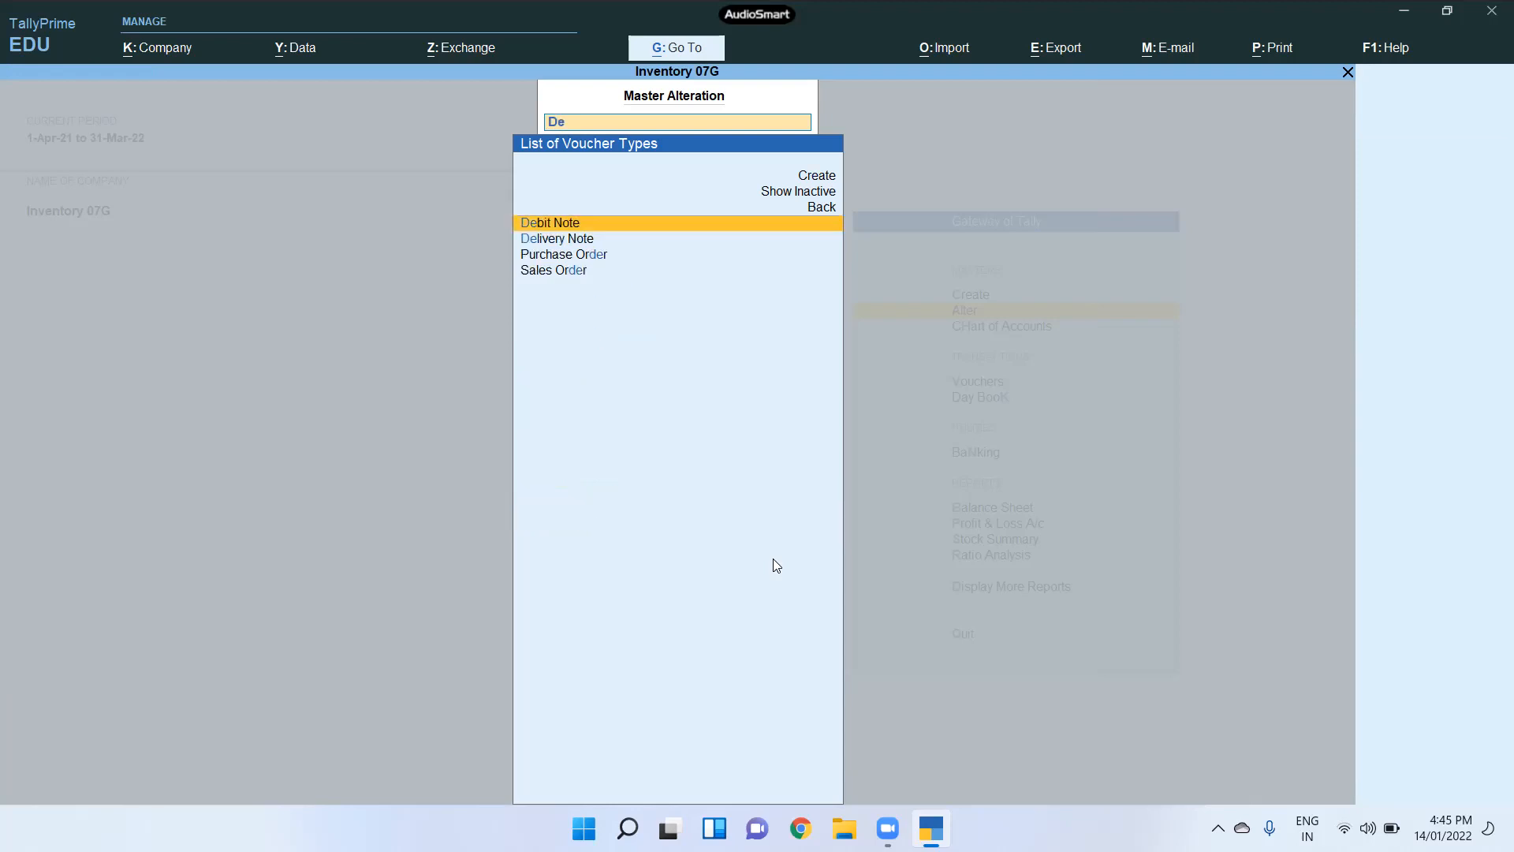
key("Down")
key("Return")
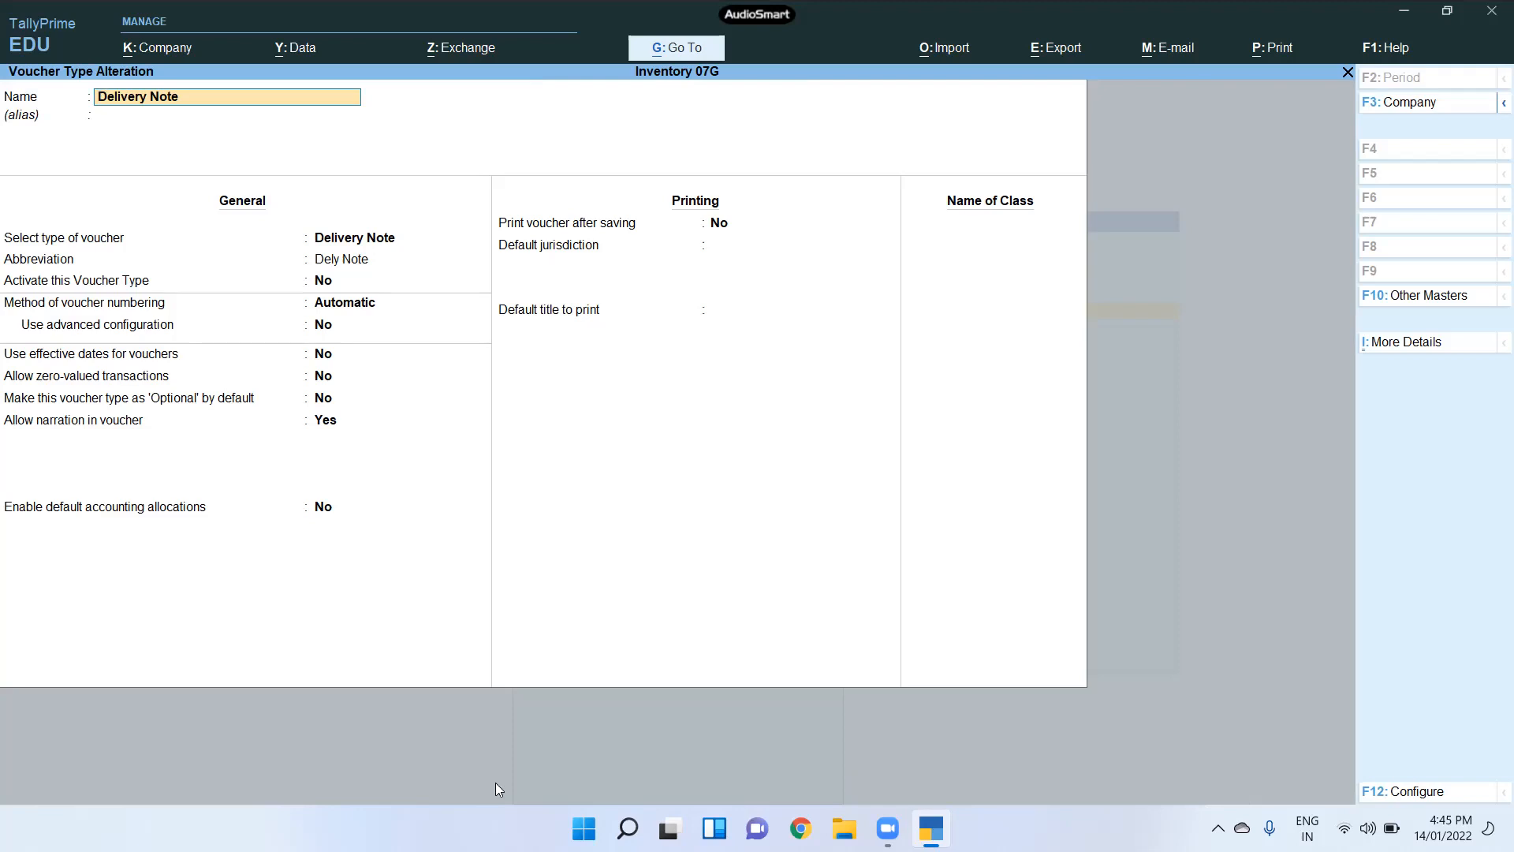
Step: Activate the Delivery Note voucher type, keep automatic numbering, and save the alteration
left_click(420, 775)
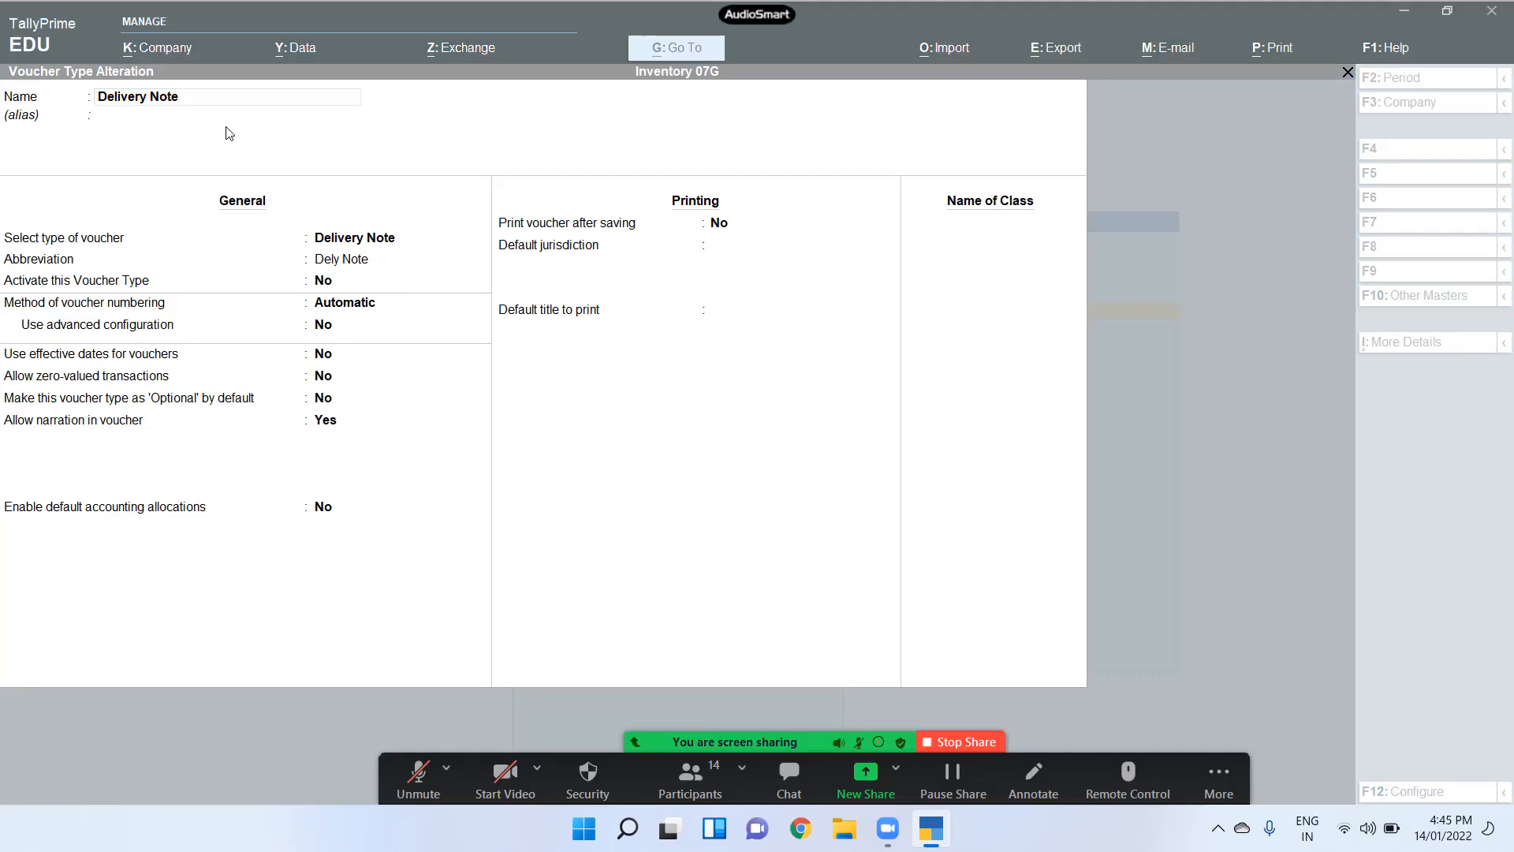
left_click(329, 93)
key("Return")
key("Return")
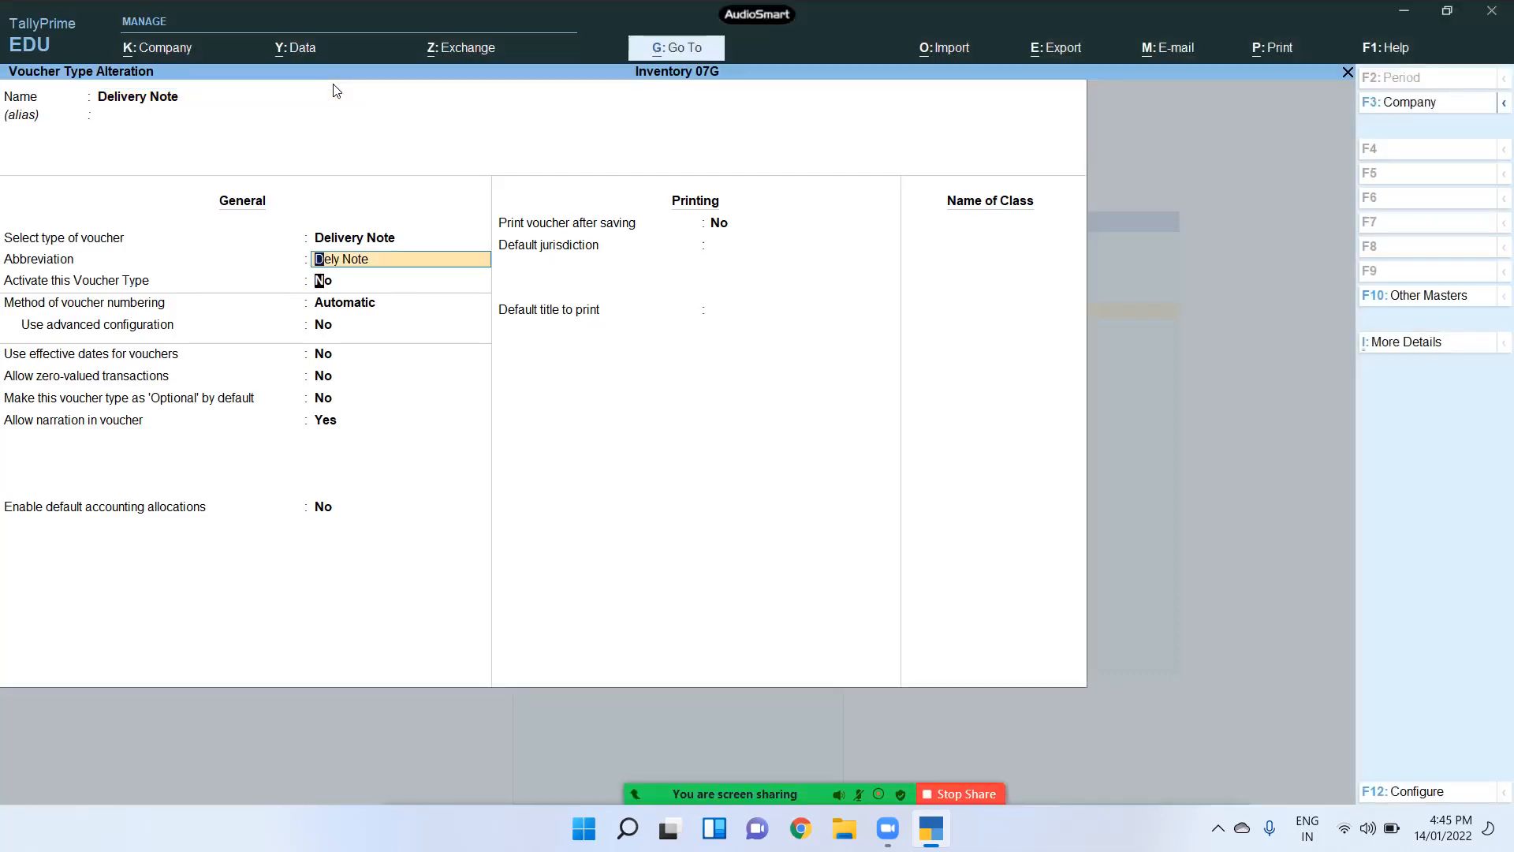
key("Return")
type("y")
key("Return")
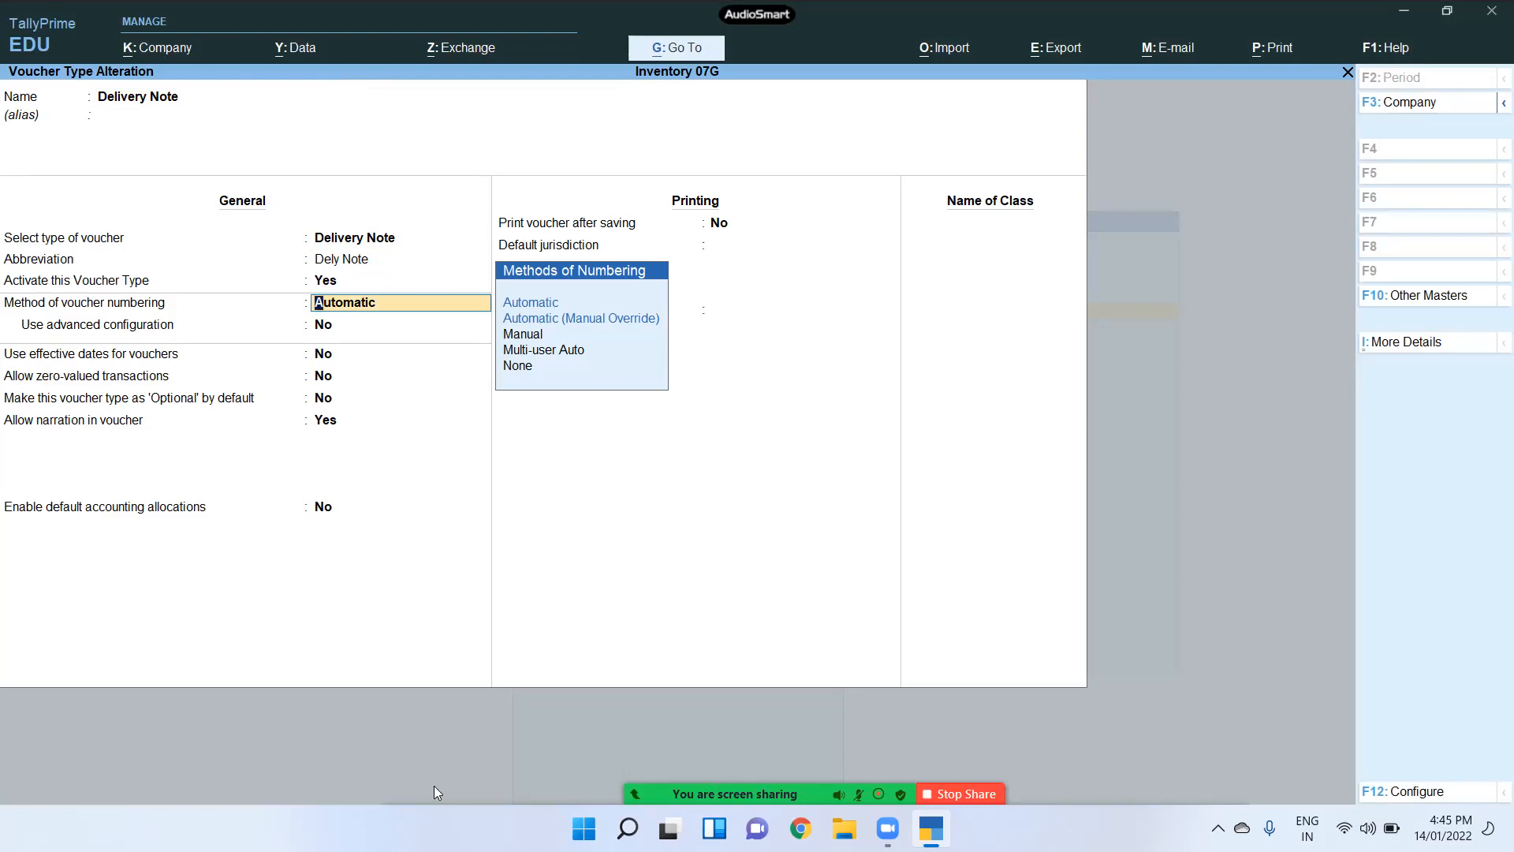
left_click(335, 568)
key("ctrl+a")
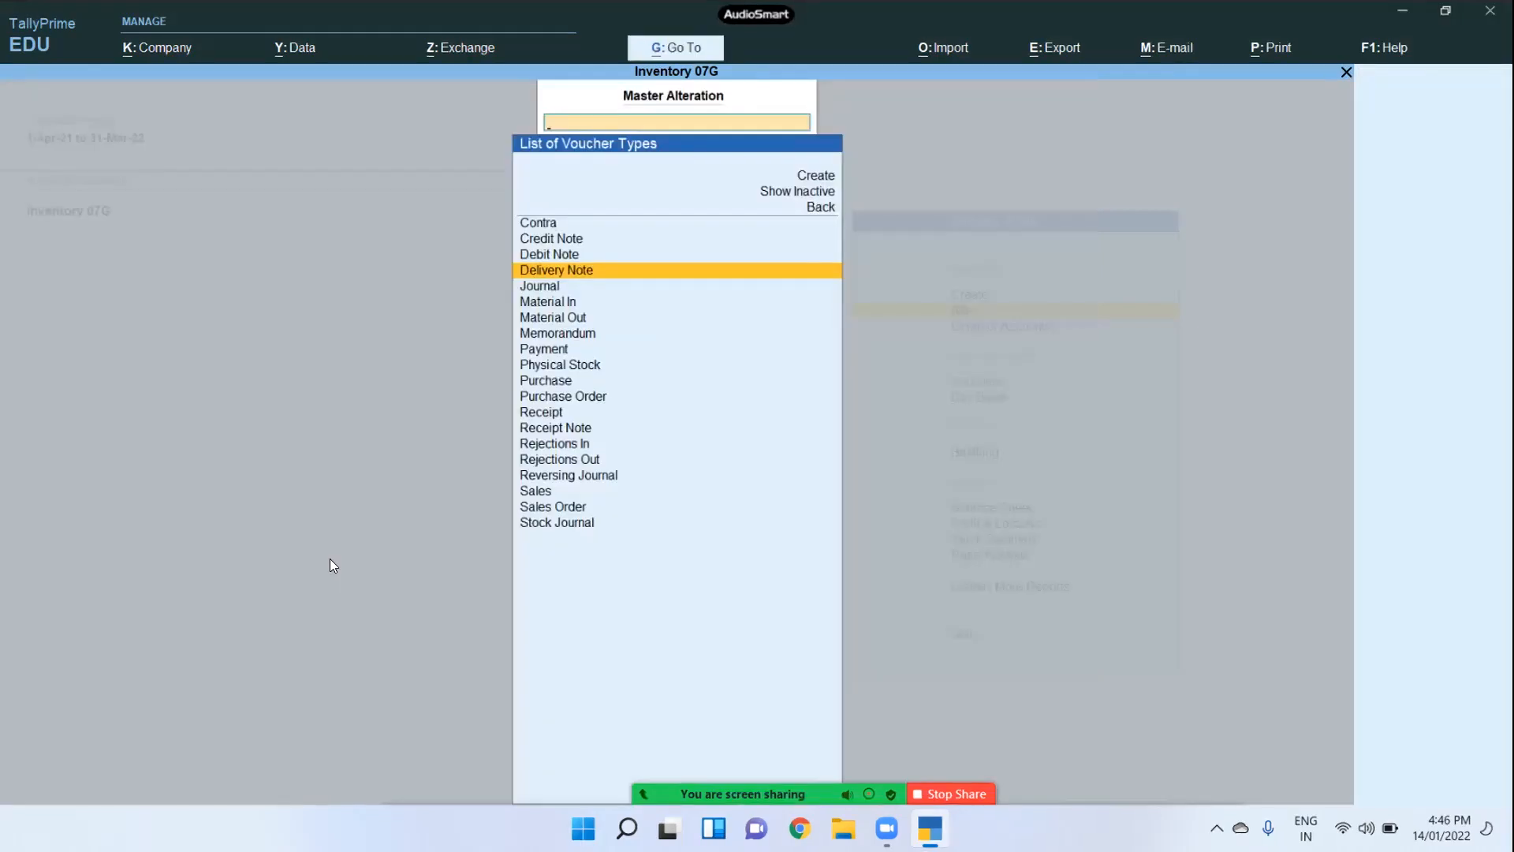
Step: Open the Rejections In voucher type for alteration
key("Down")
key("Up")
key("Up")
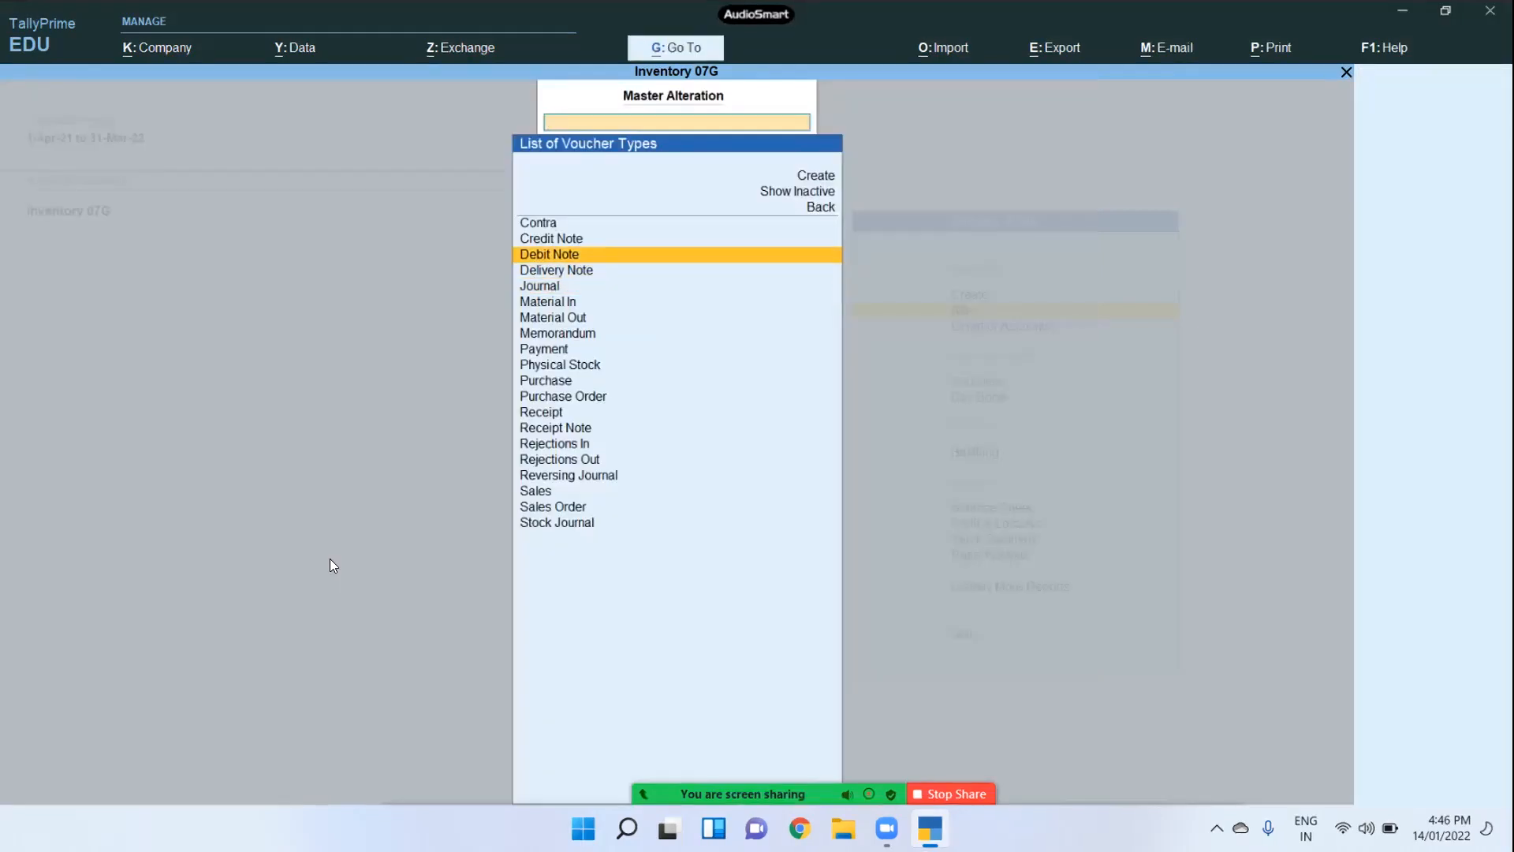
type("Re")
key("Down")
key("Down")
key("Down")
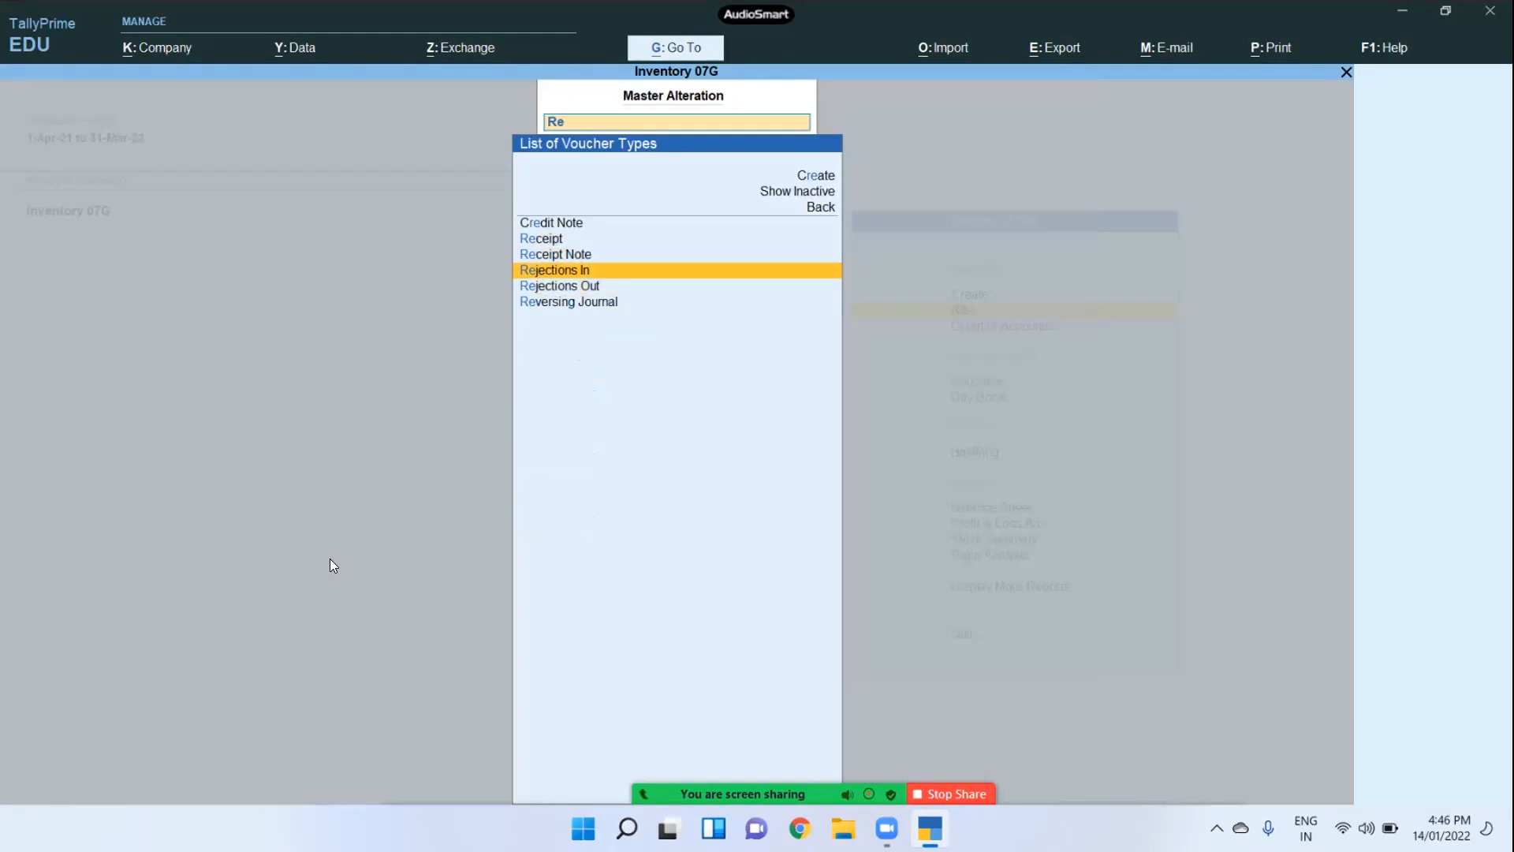
key("Return")
Step: Activate the Rejections In voucher type, keep automatic numbering, and save the alteration
key("Return")
key("Return")
type("y")
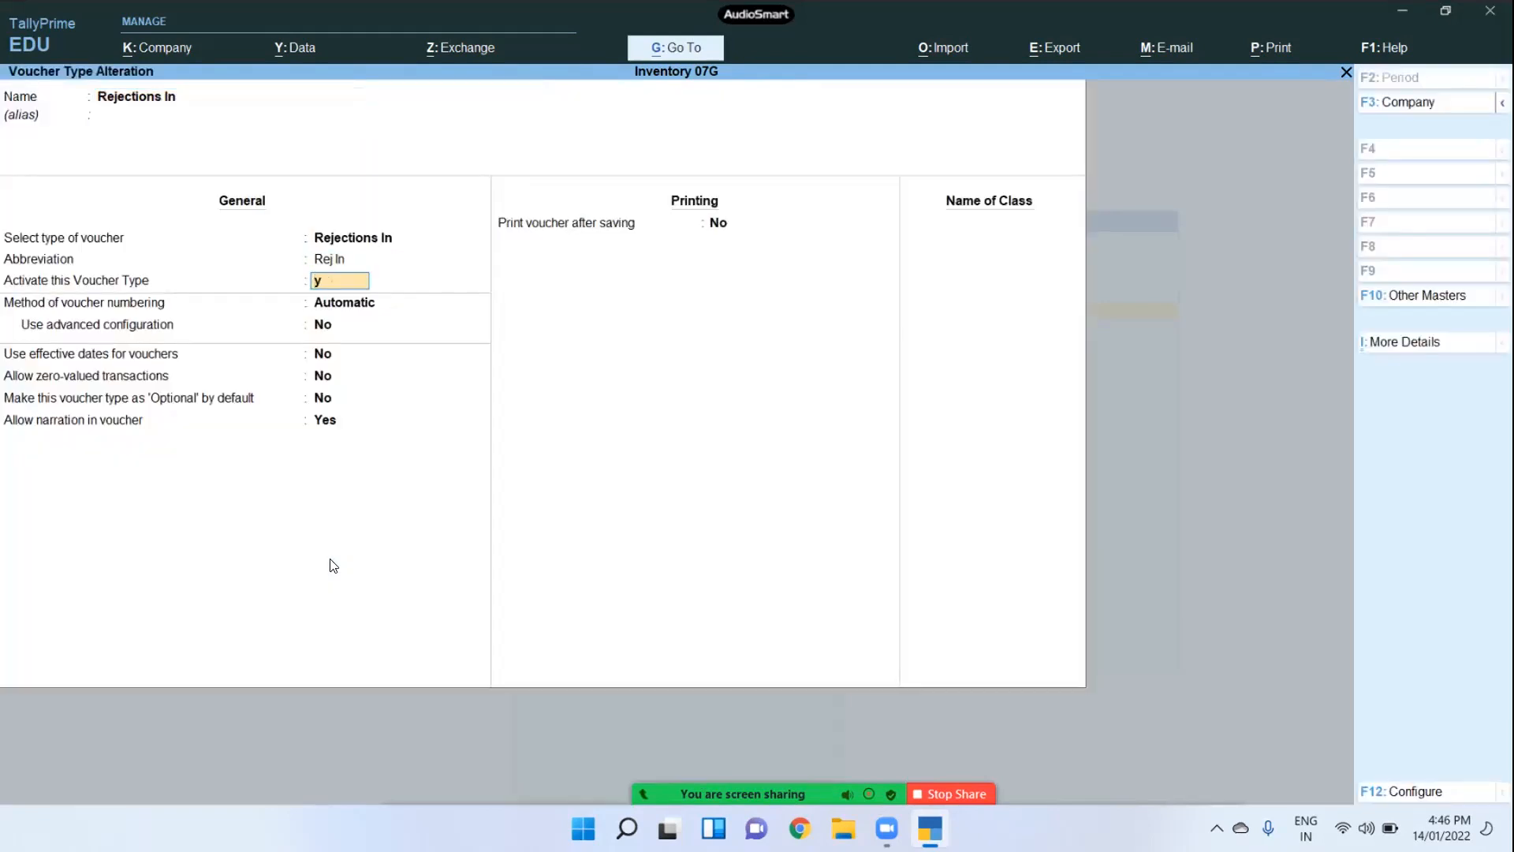
key("Return")
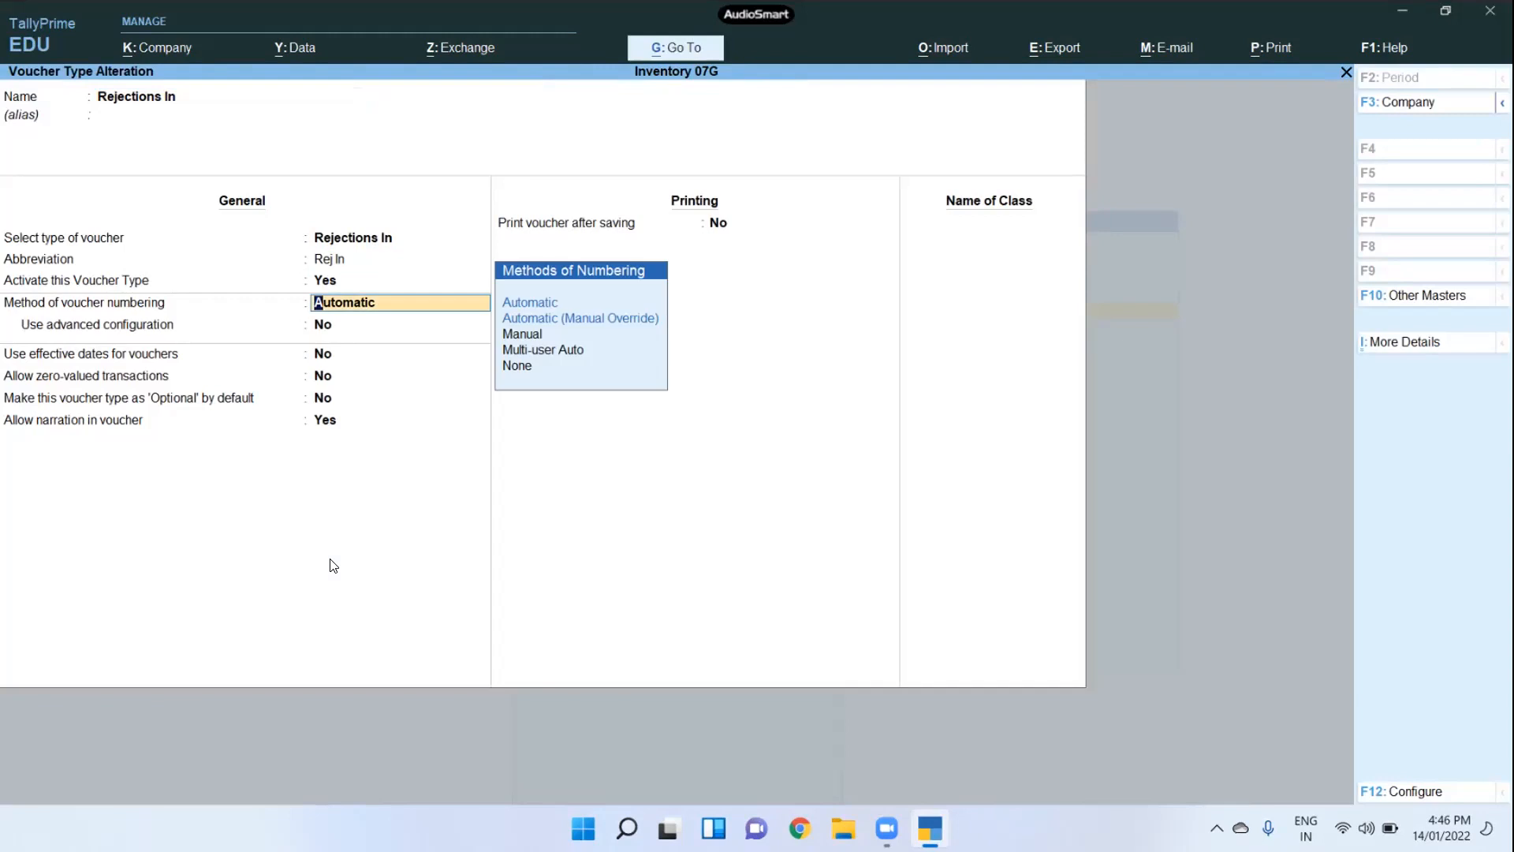
key("ctrl+a")
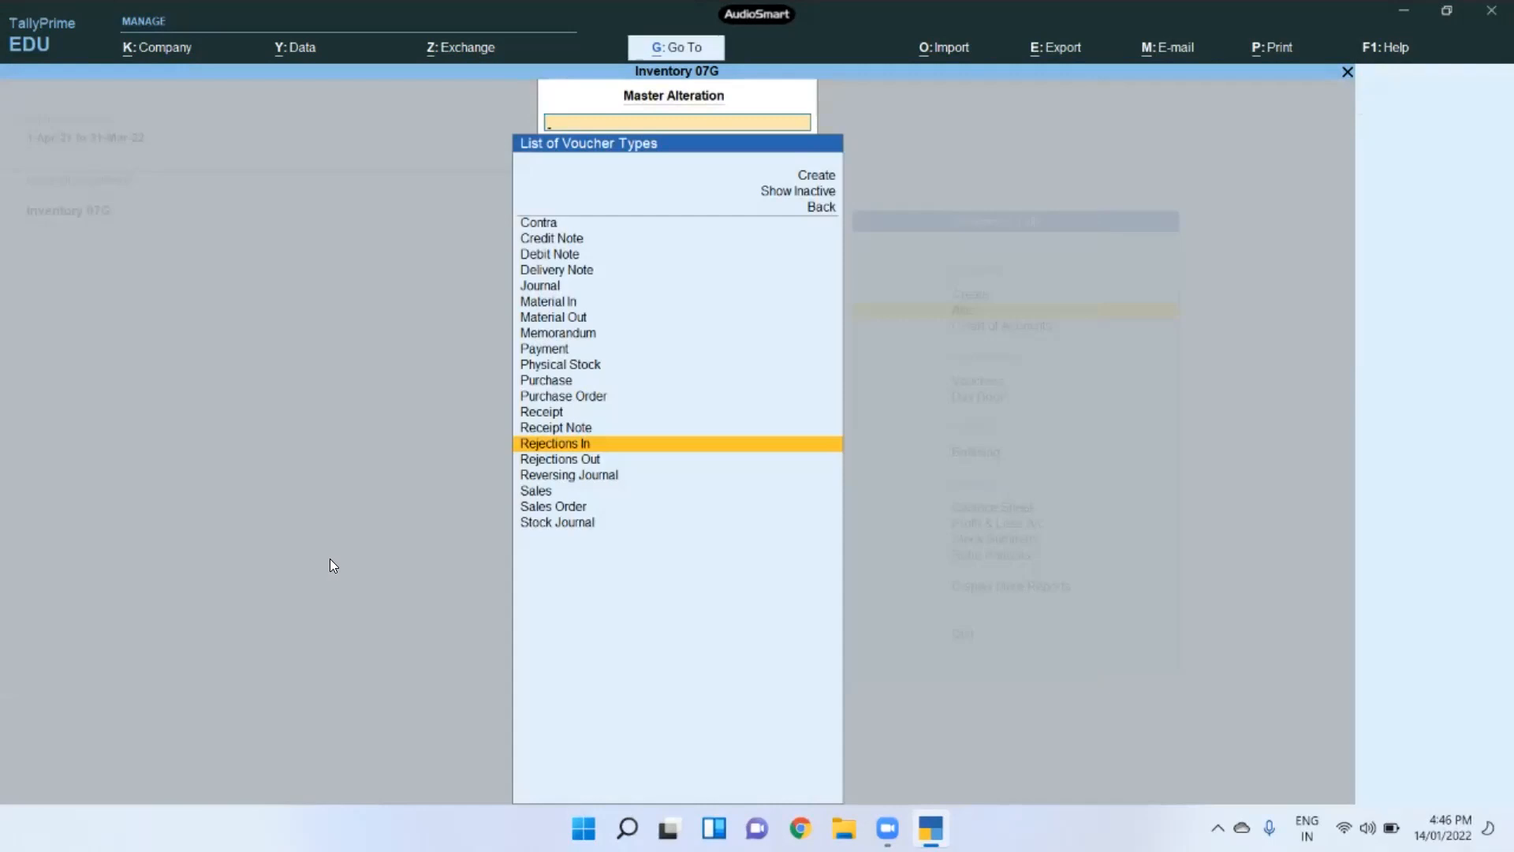
Step: Leave master alteration and start a new Sales Order voucher from voucher entry
key("Escape")
key("Escape")
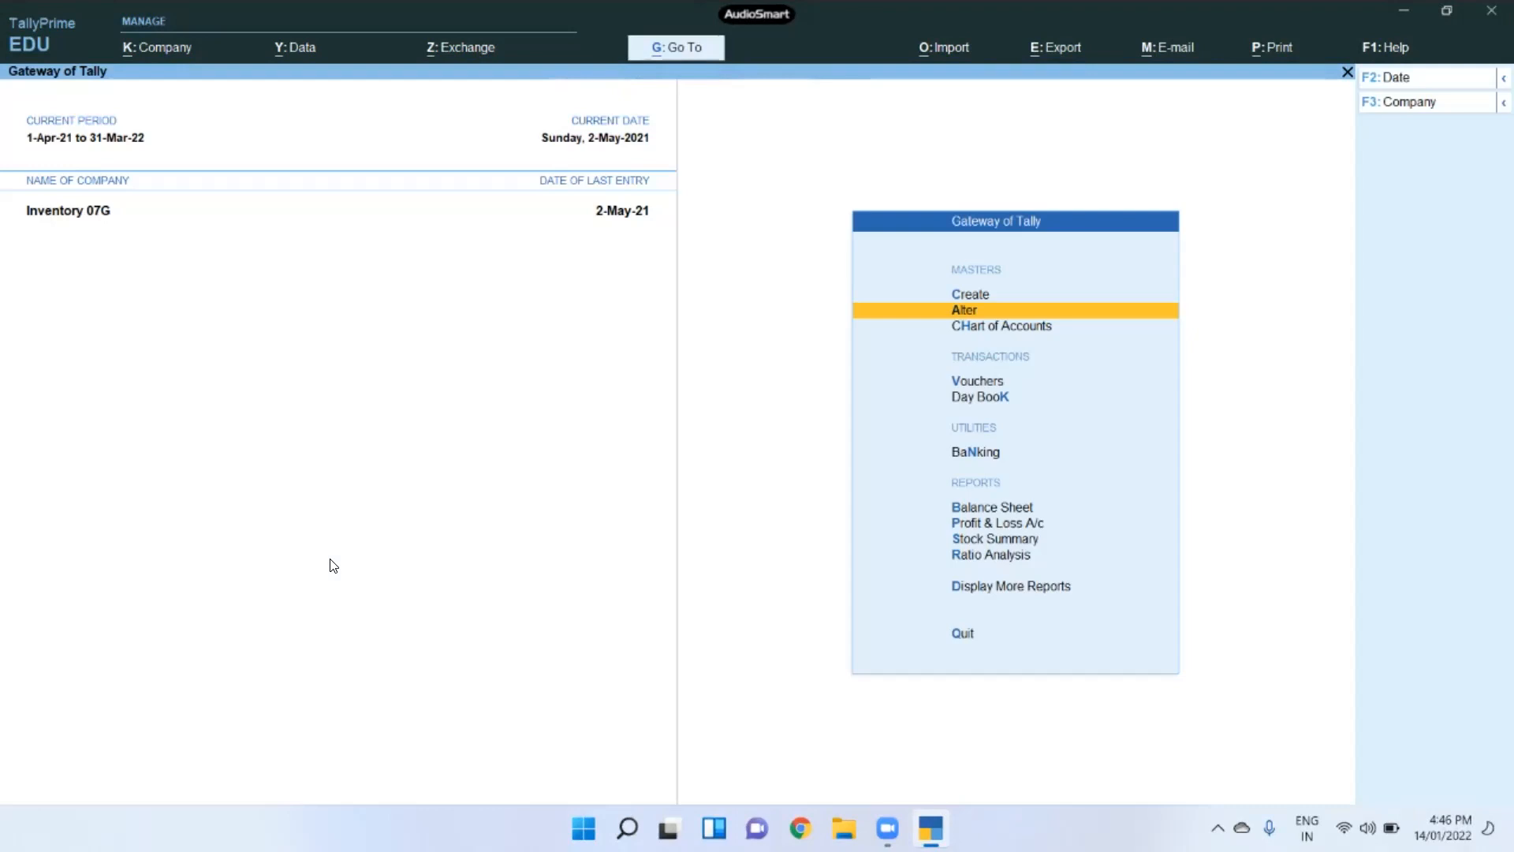
key("Down")
key("Down")
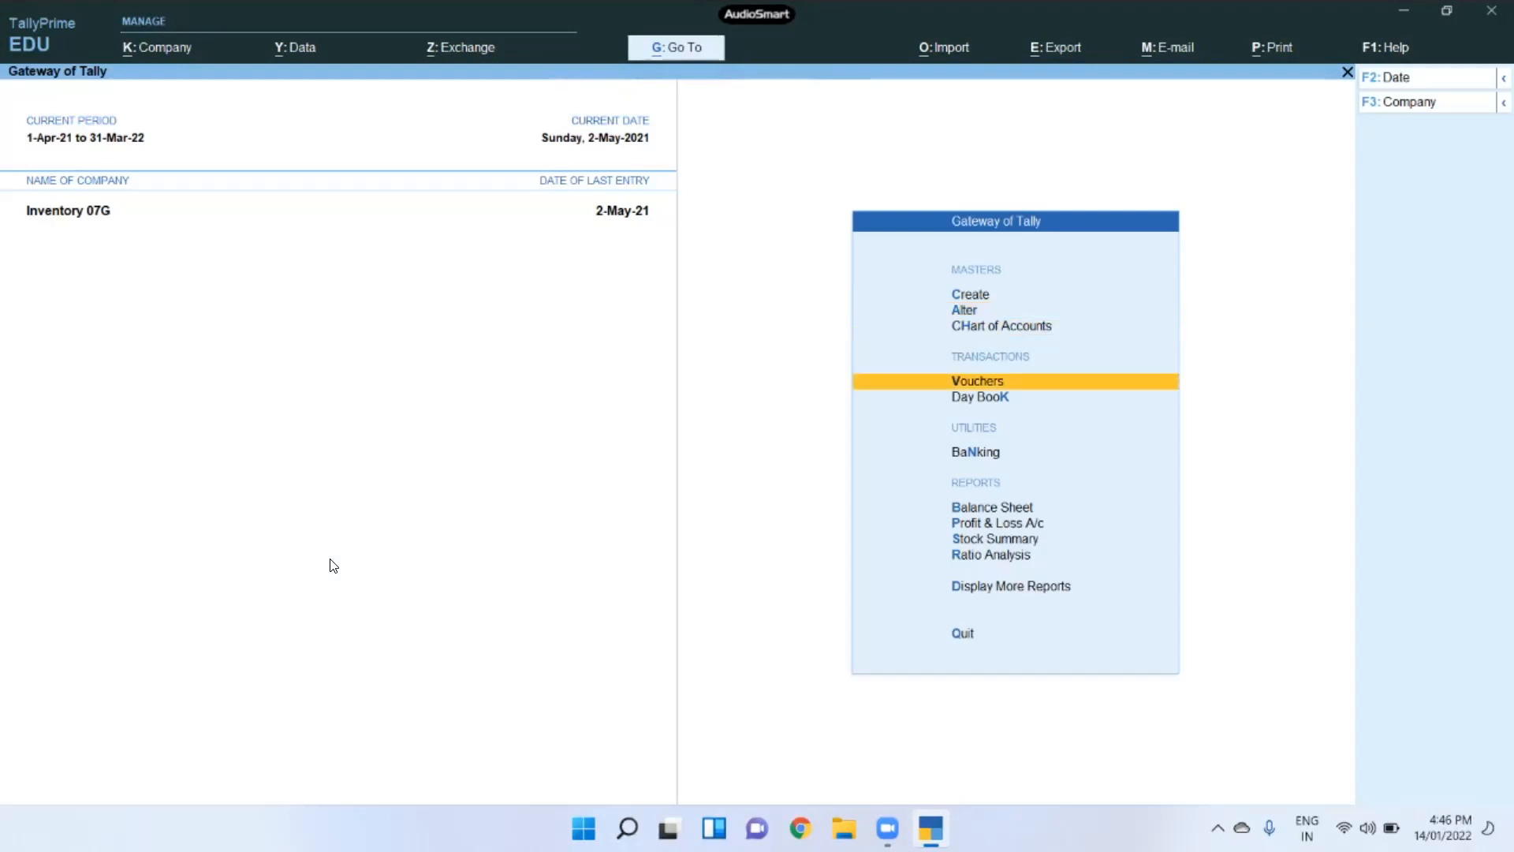
key("Return")
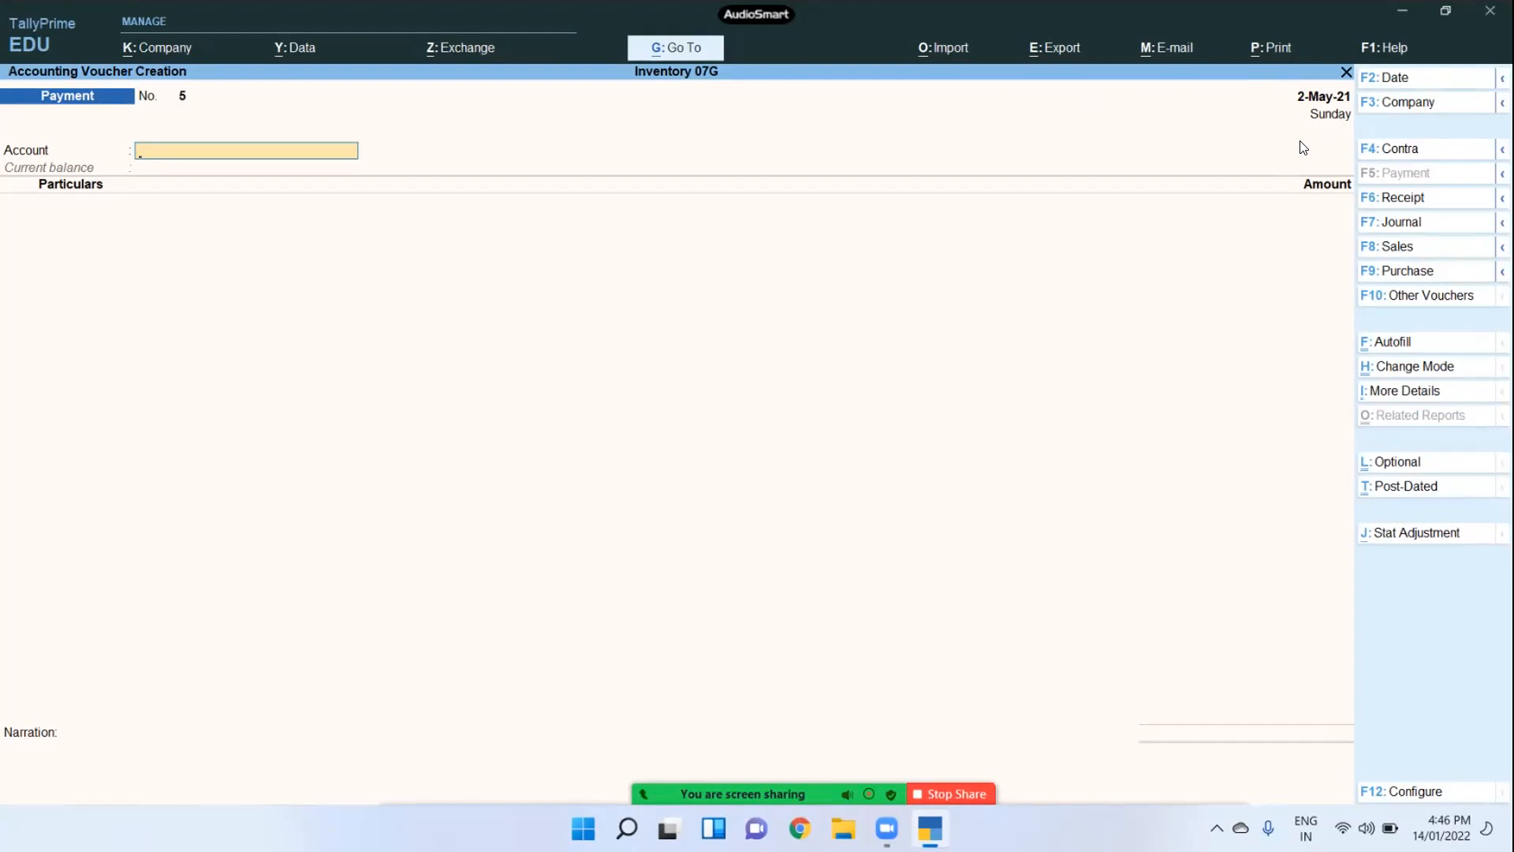
key("ctrl")
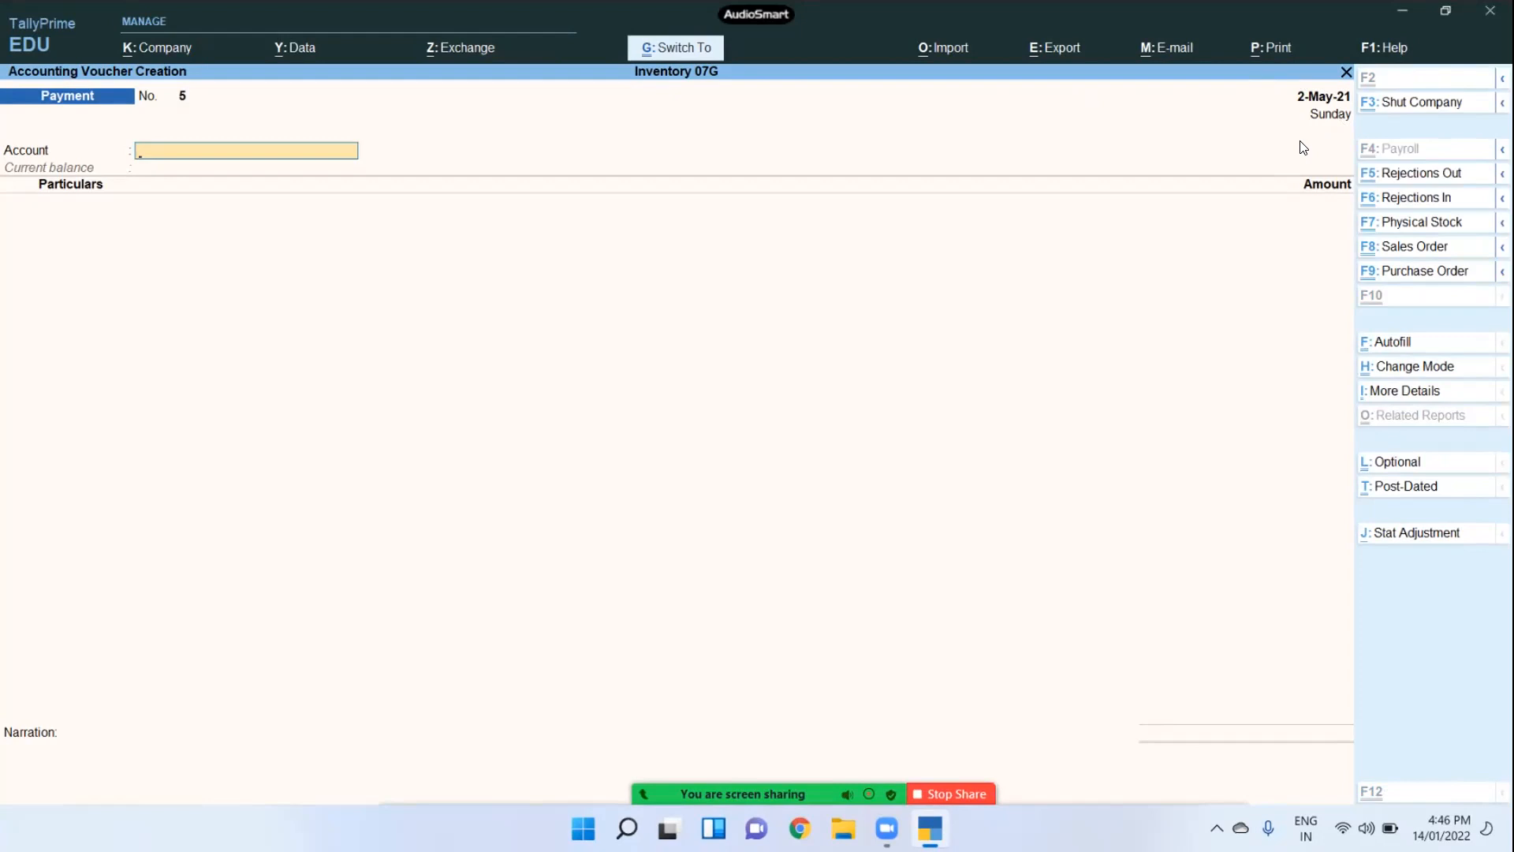
key("ctrl")
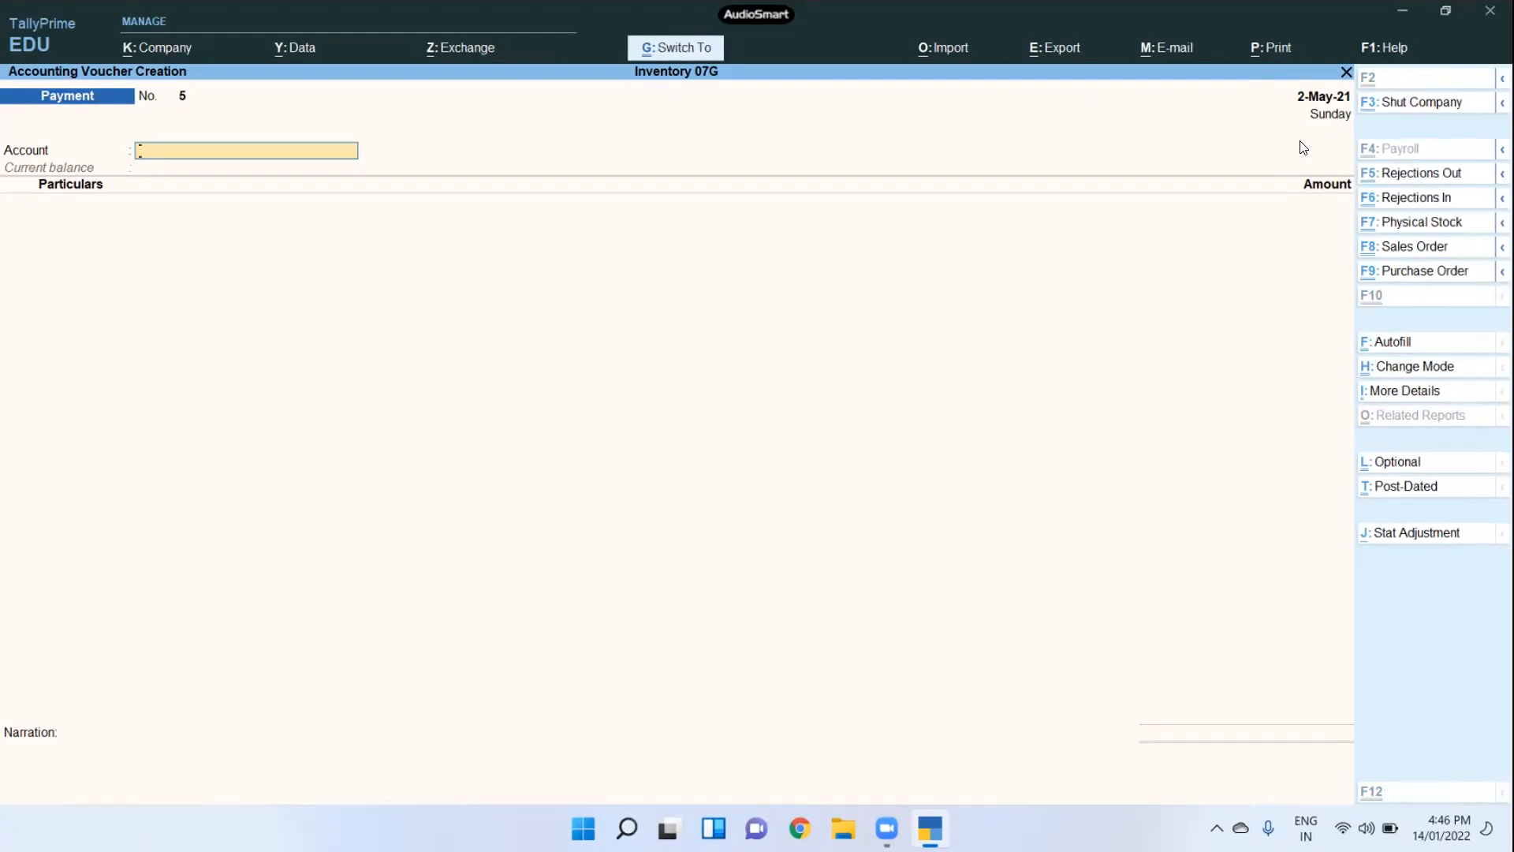
key("ctrl+F8")
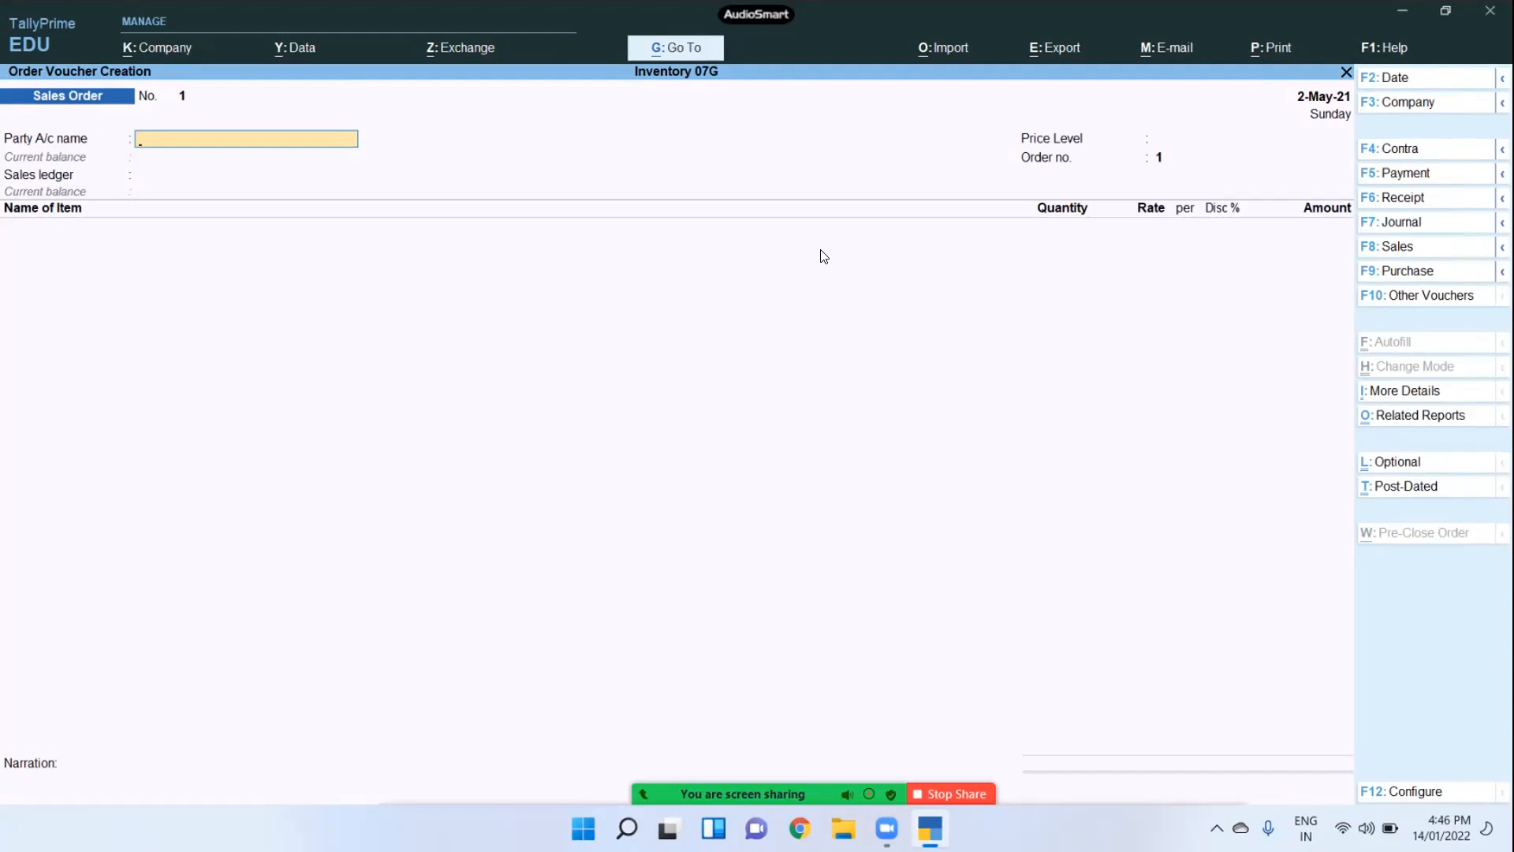
Step: Start creating a new ledger for the sales order's party account
key("space")
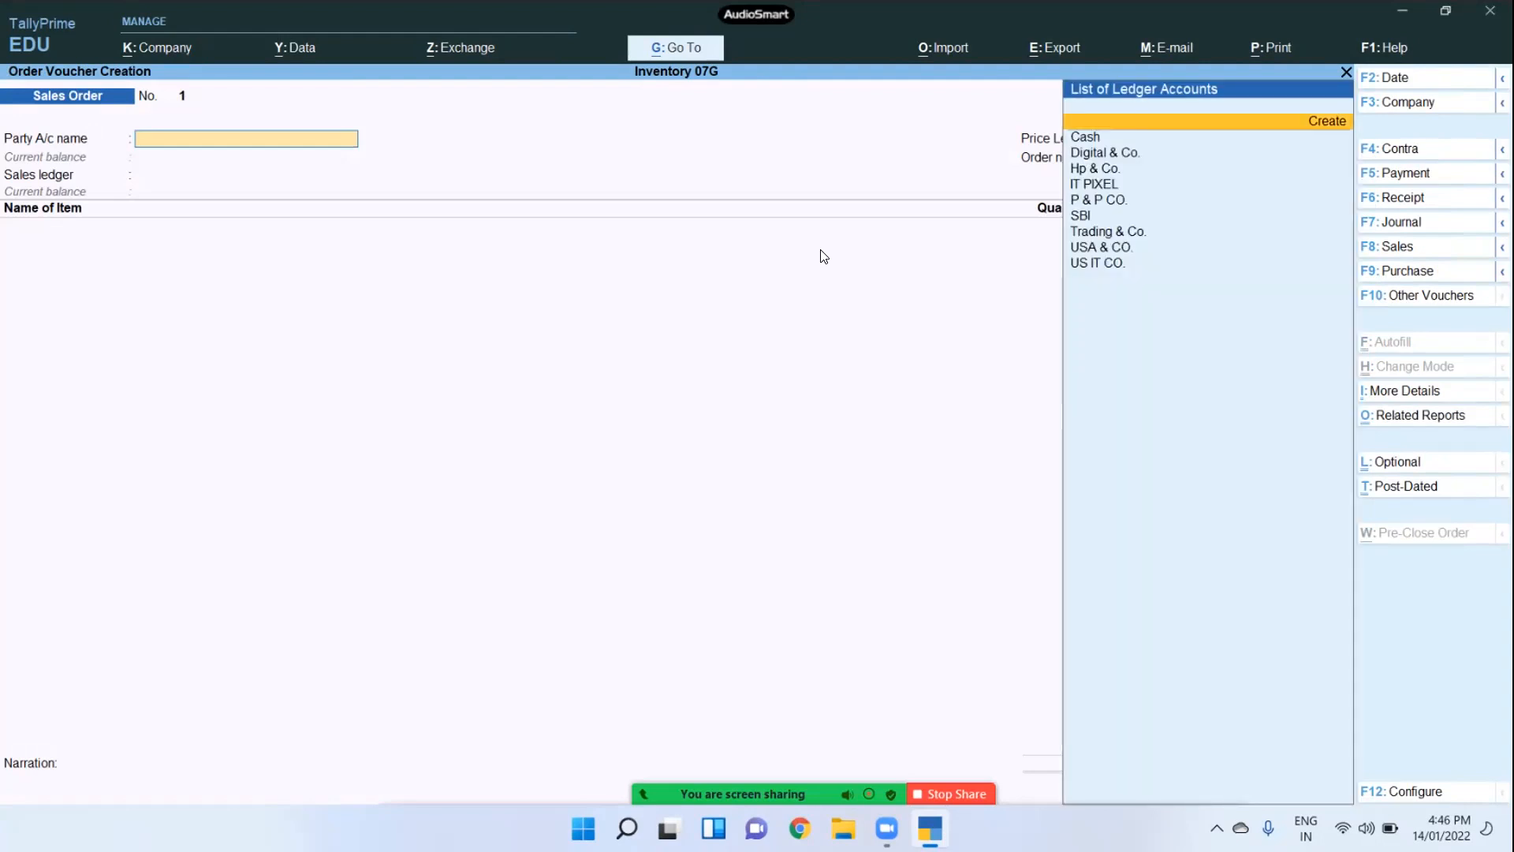
key("Down")
key("Down")
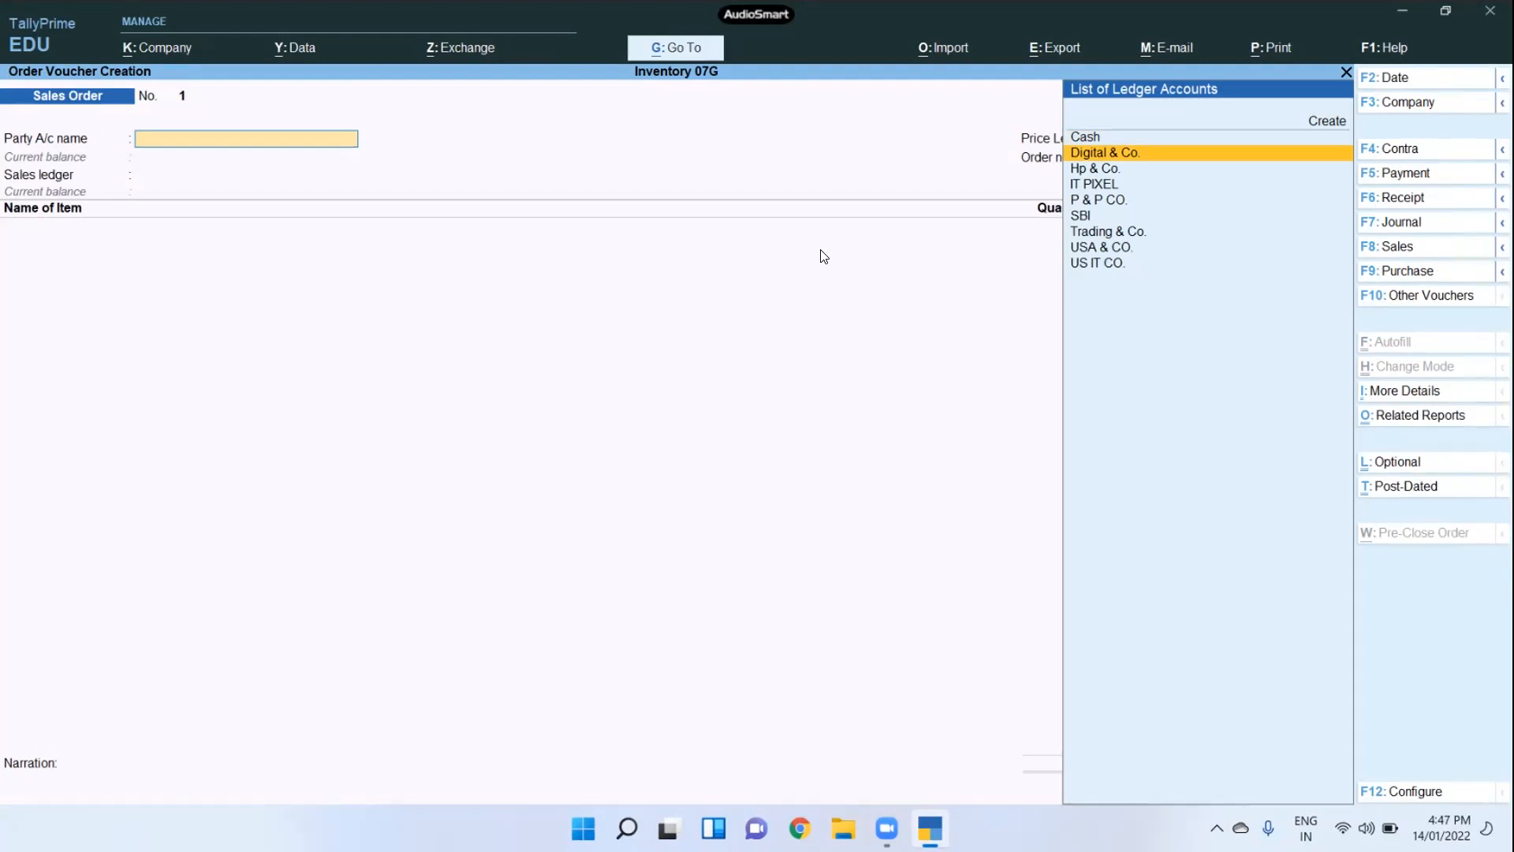
key("ctrl")
key("alt+c")
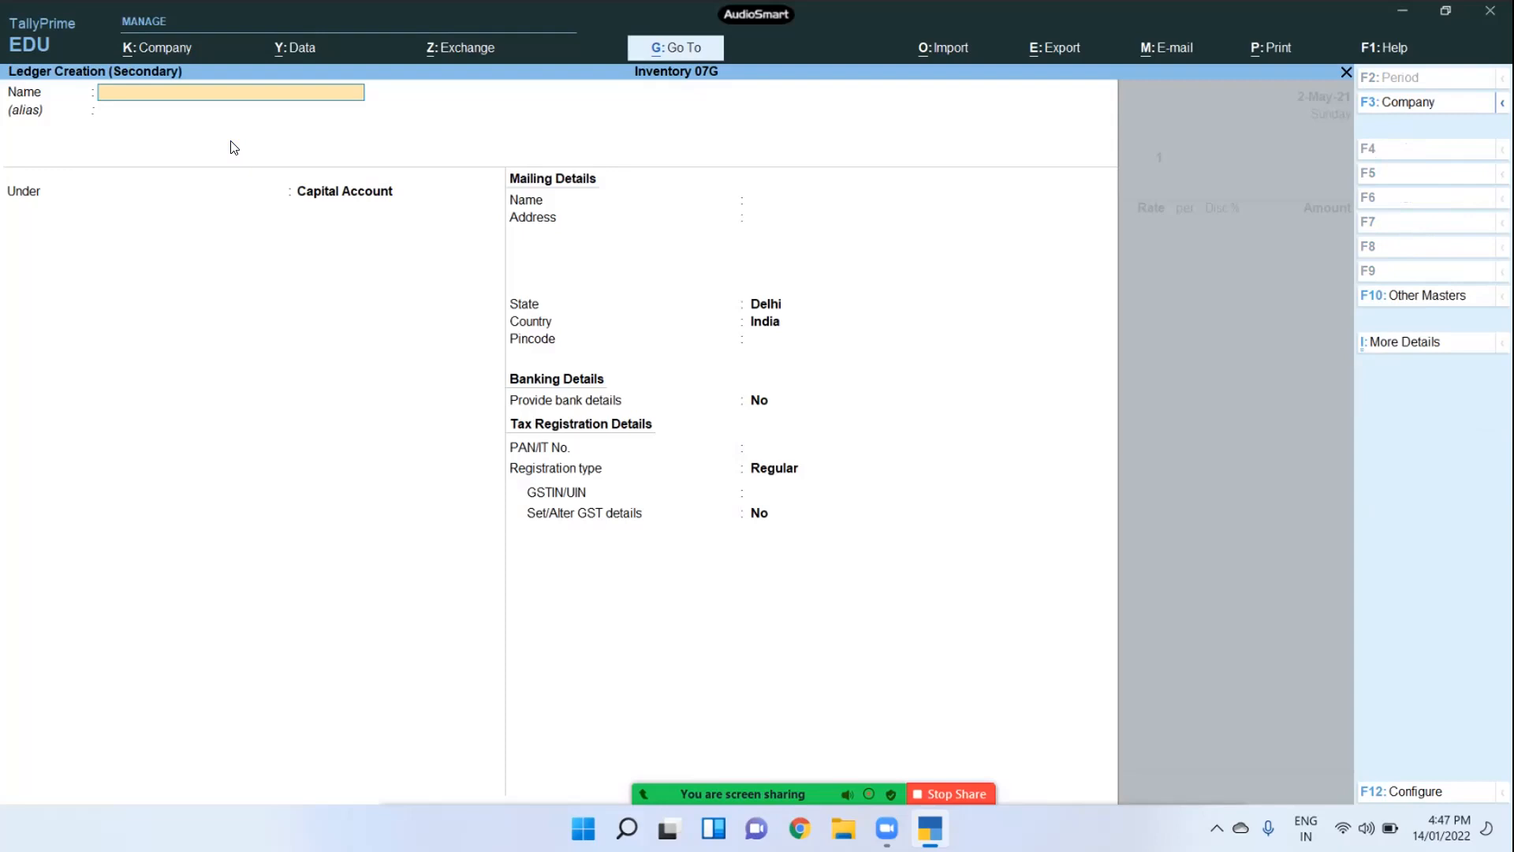
Step: Name the new party ledger 2S SERVICES.COM
type("2s")
key("BackSpace")
type("S SER")
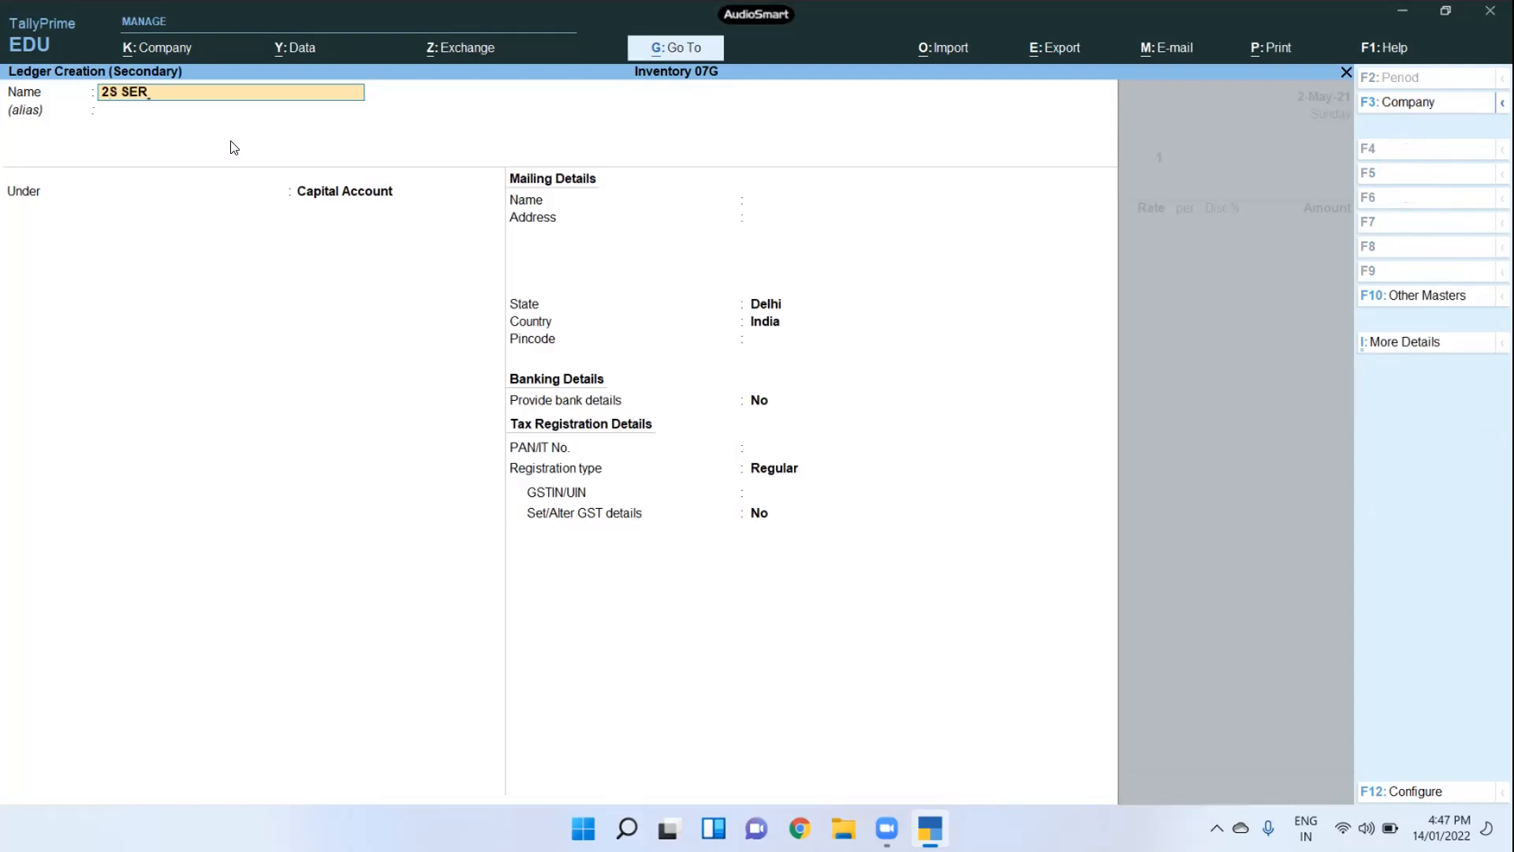
type("VICES,")
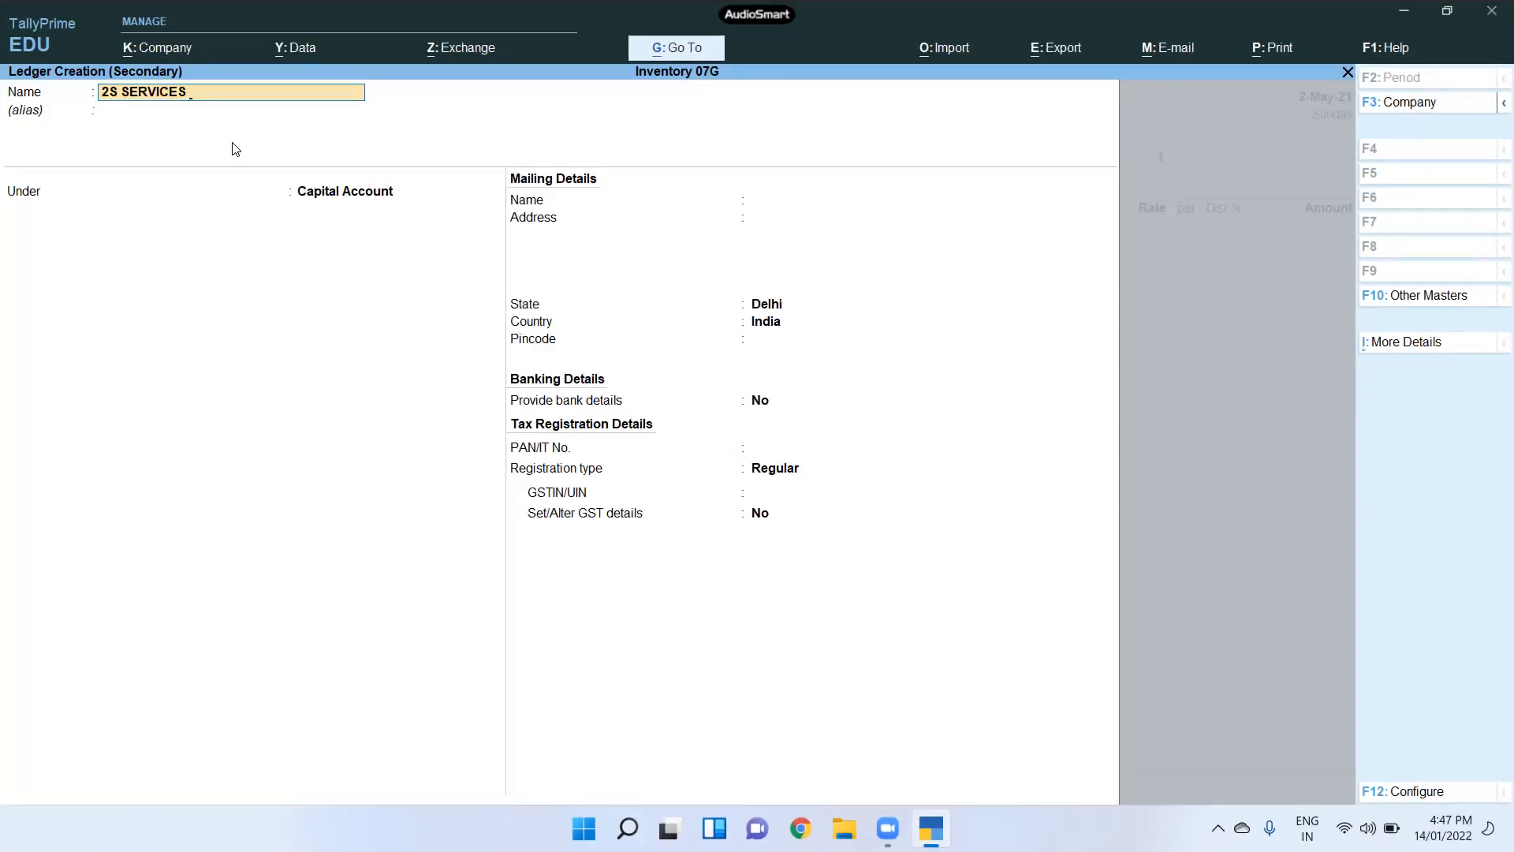
type(".CP")
key("BackSpace")
type("OM")
key("Return")
Step: Place the 2S SERVICES.COM ledger under the Sundry Debtors group
type("S")
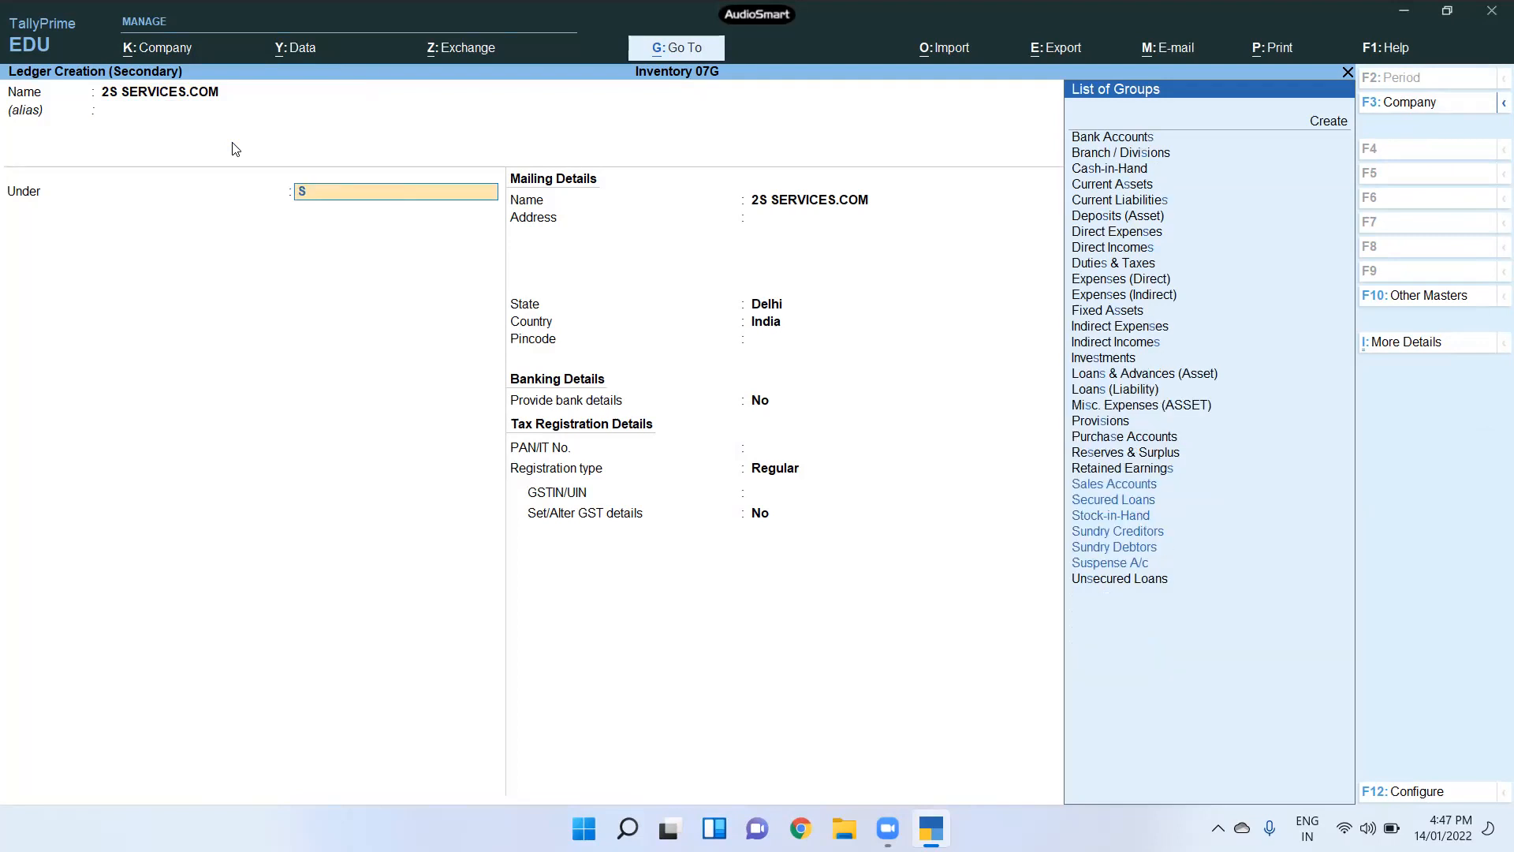
key("Down")
key("Down")
key("Down")
key("Down")
key("Down")
key("Up")
key("Down")
key("Up")
key("Down")
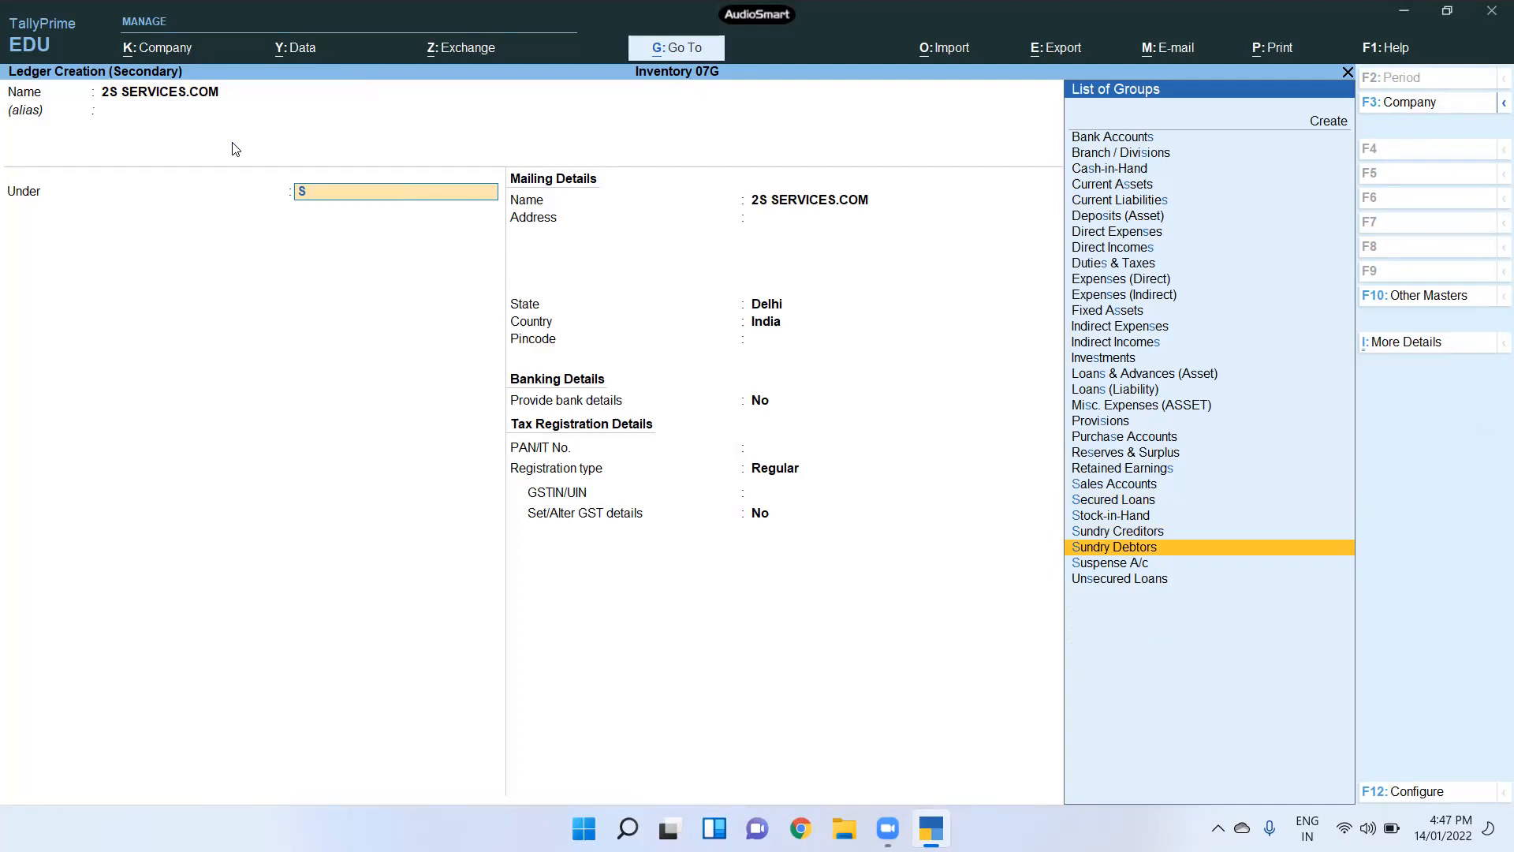
key("Return")
Step: Maintain the ledger's balances bill-by-bill, leaving the default credit period blank and the credit days check at No
type("y")
key("Return")
key("Return")
key("Return")
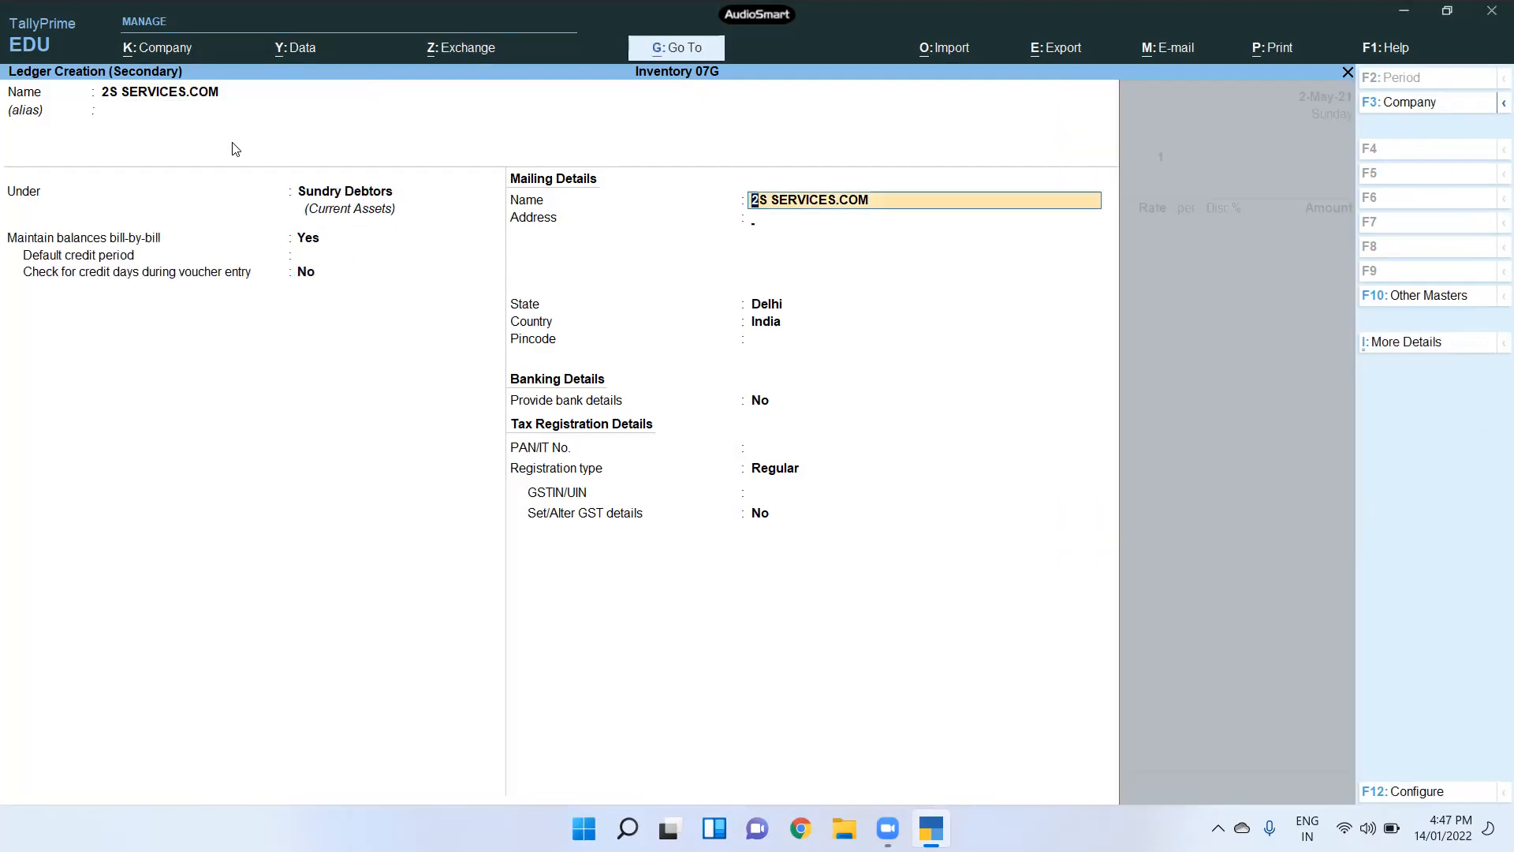
Step: Accept the default mailing, banking and tax details and save the ledger as the sales order's party
key("Return")
key("Return")
key("Return")
key("Return")
key("Return")
key("Return")
key("Return")
key("Return")
key("Return")
key("Return")
key("Return")
key("Return")
key("Return")
key("Return")
key("Return")
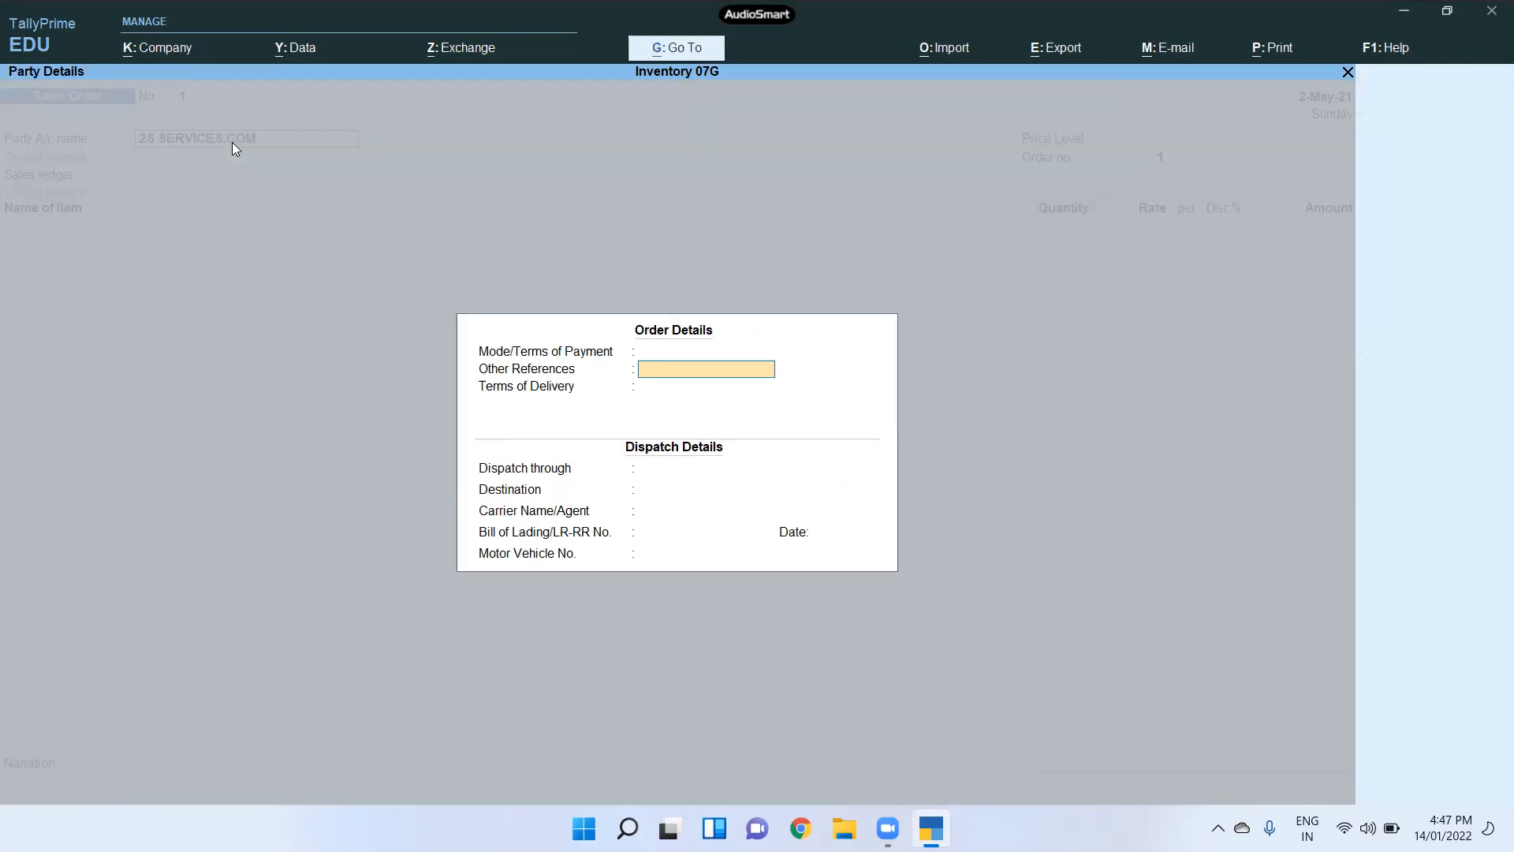
Step: Leave the order and dispatch details blank and accept the party details for the sales order
key("Return")
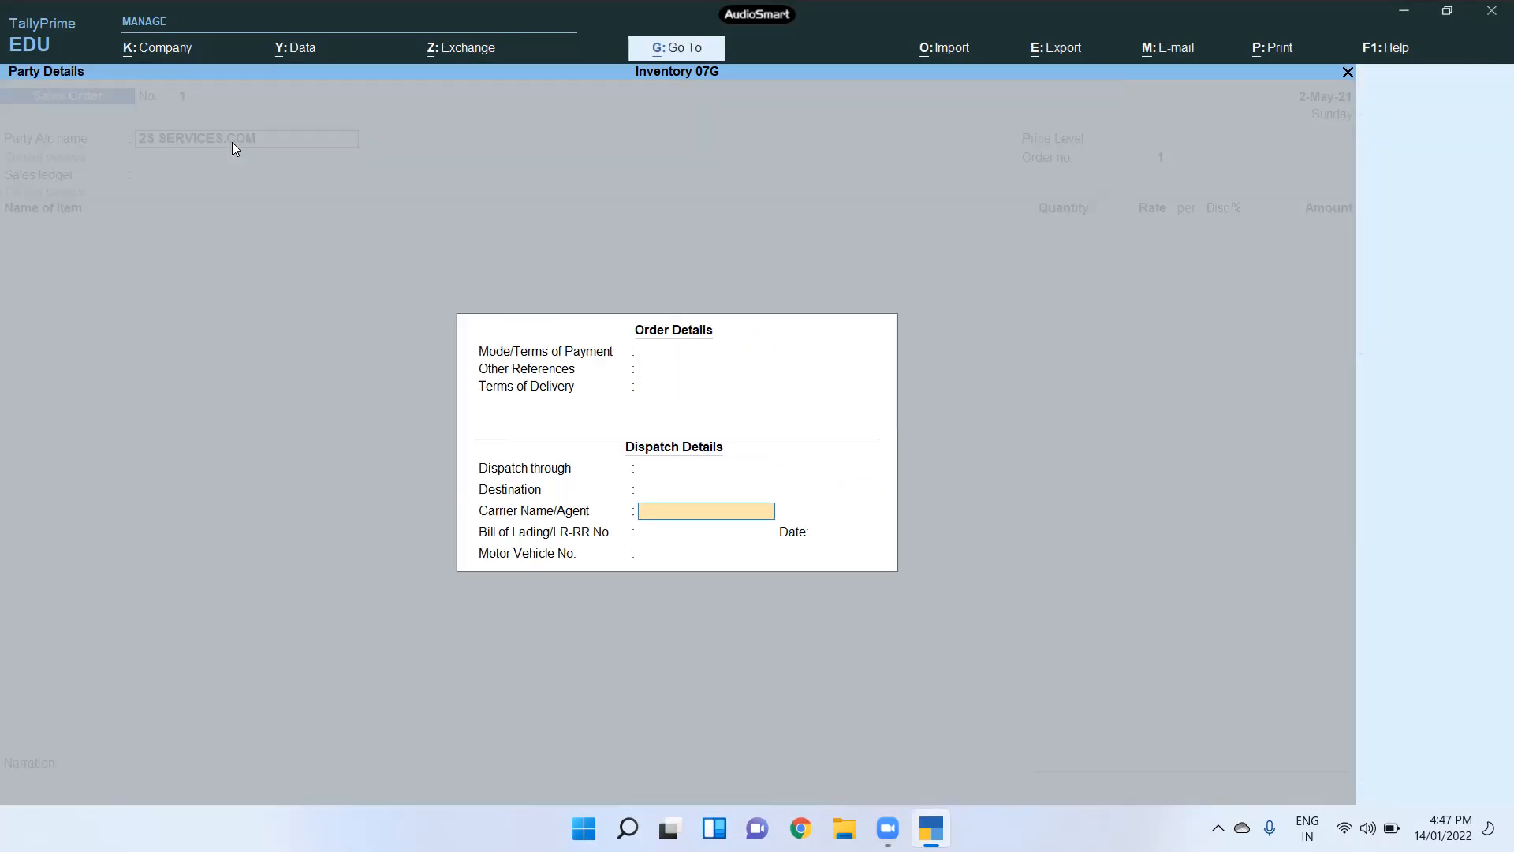
key("Return")
key("Return")
key("Return")
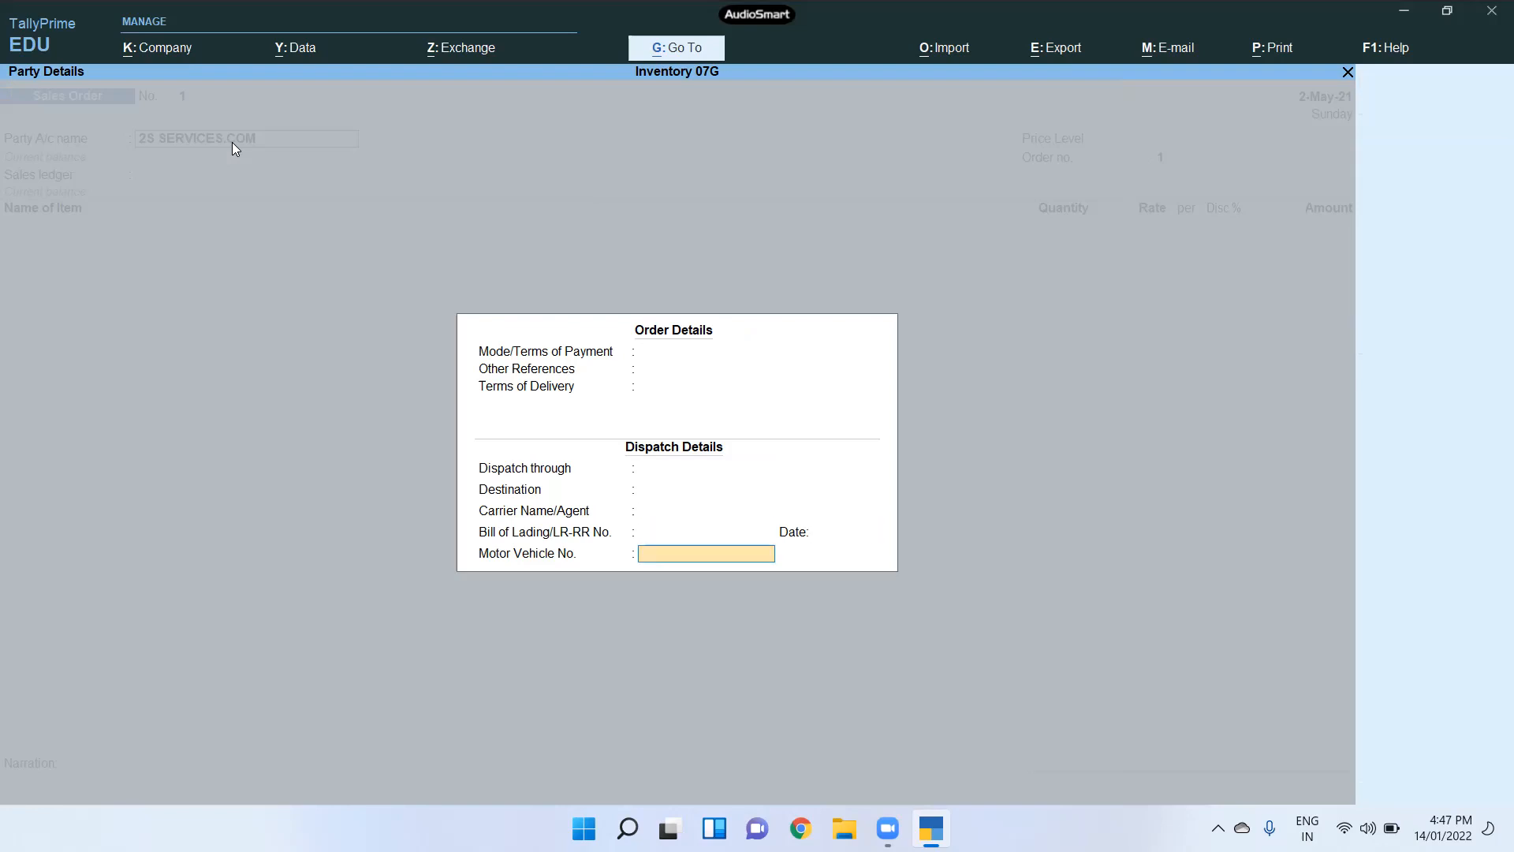
key("Return")
key("Return")
key("Return")
key("Return")
key("Return")
key("Return")
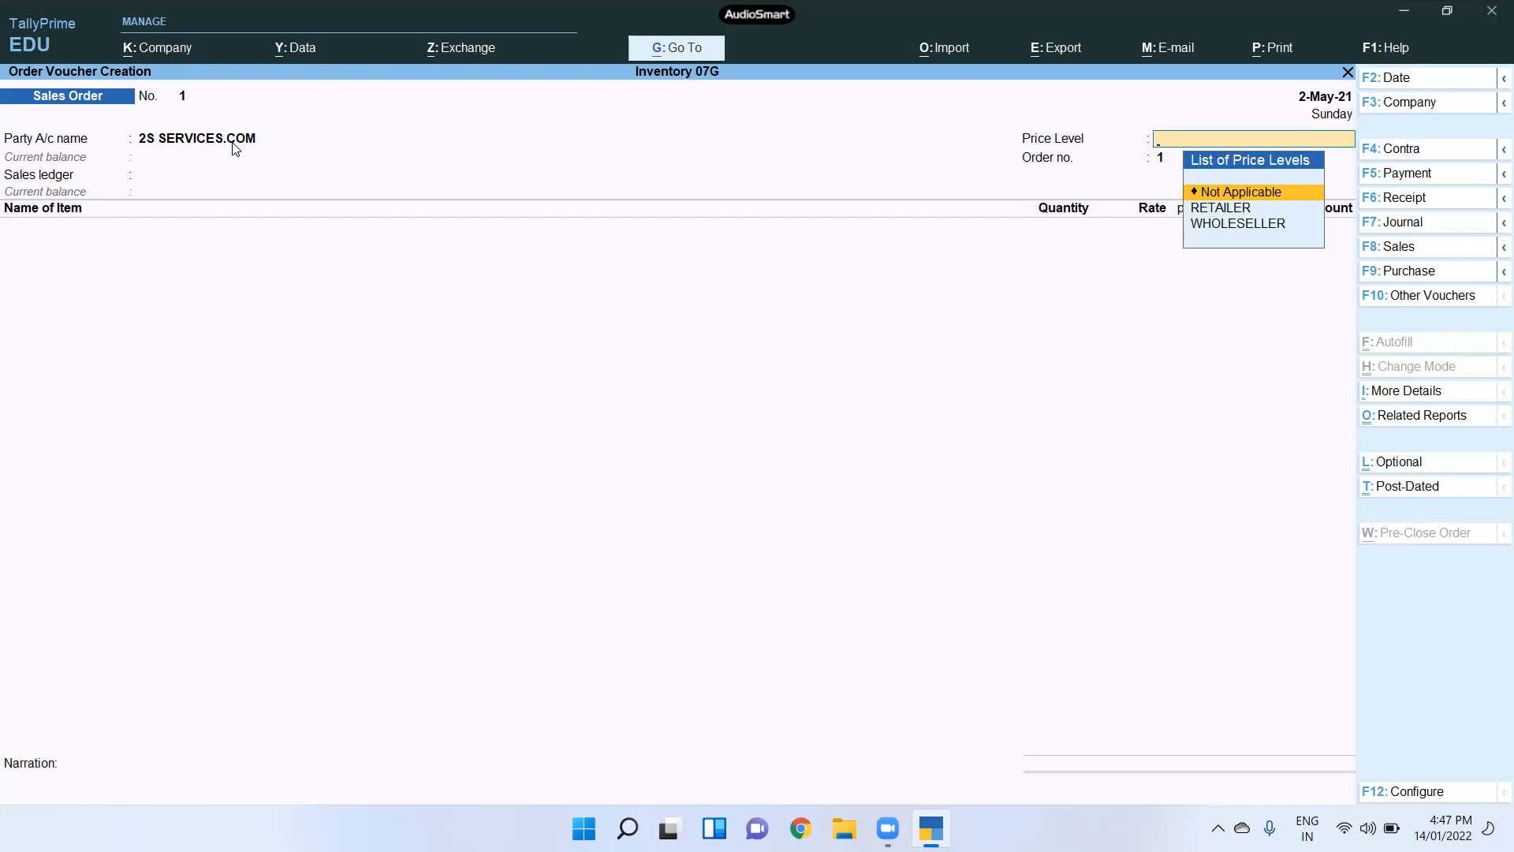
Step: Fill in the sales order header with price level Not Applicable, order number ORD/101 and sales ledger SALES
key("Return")
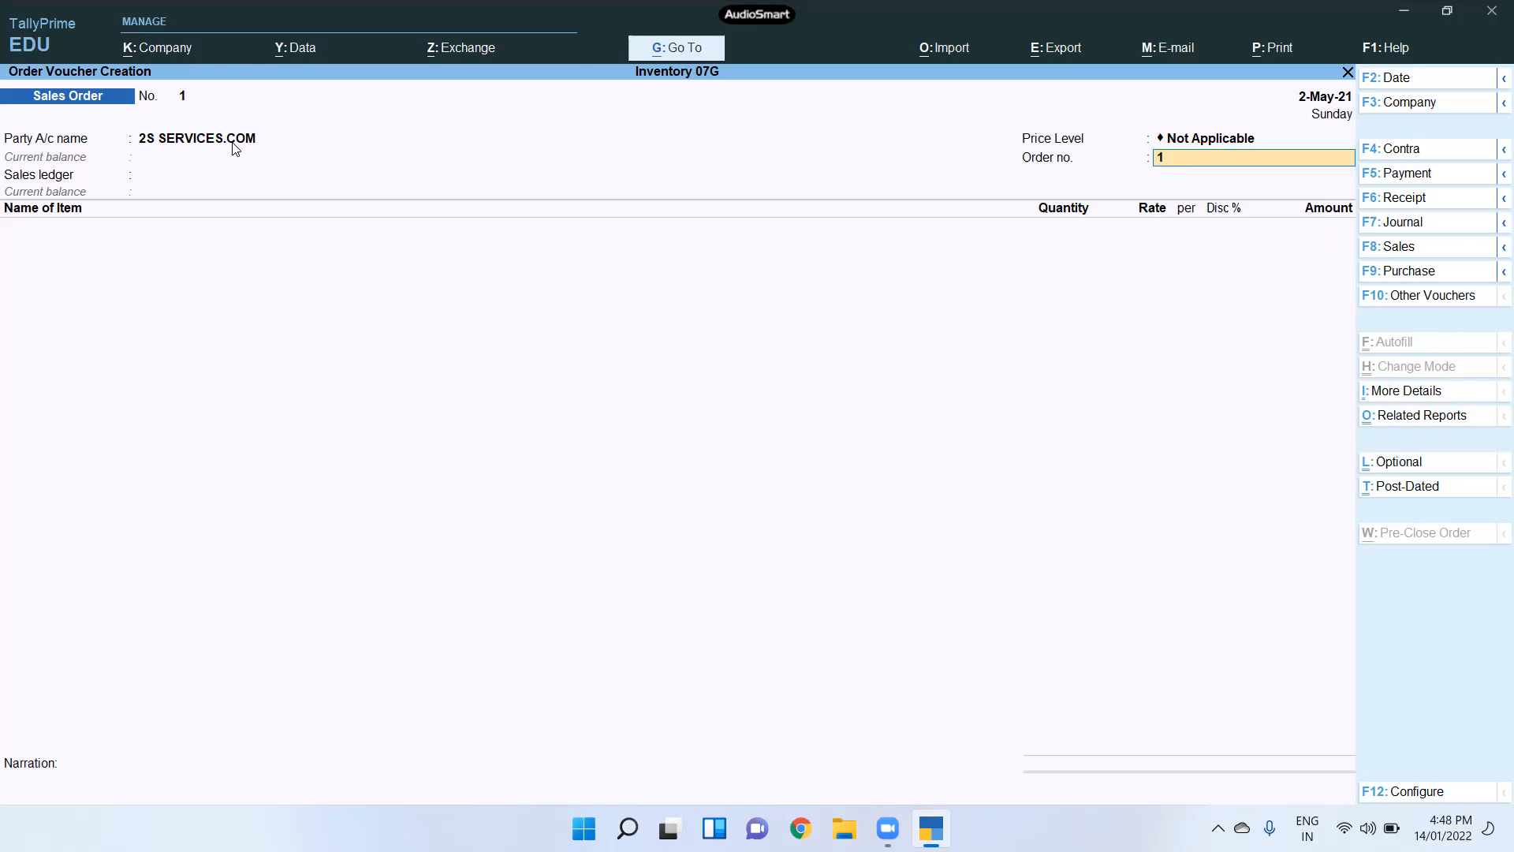
type("ORD/101")
key("Return")
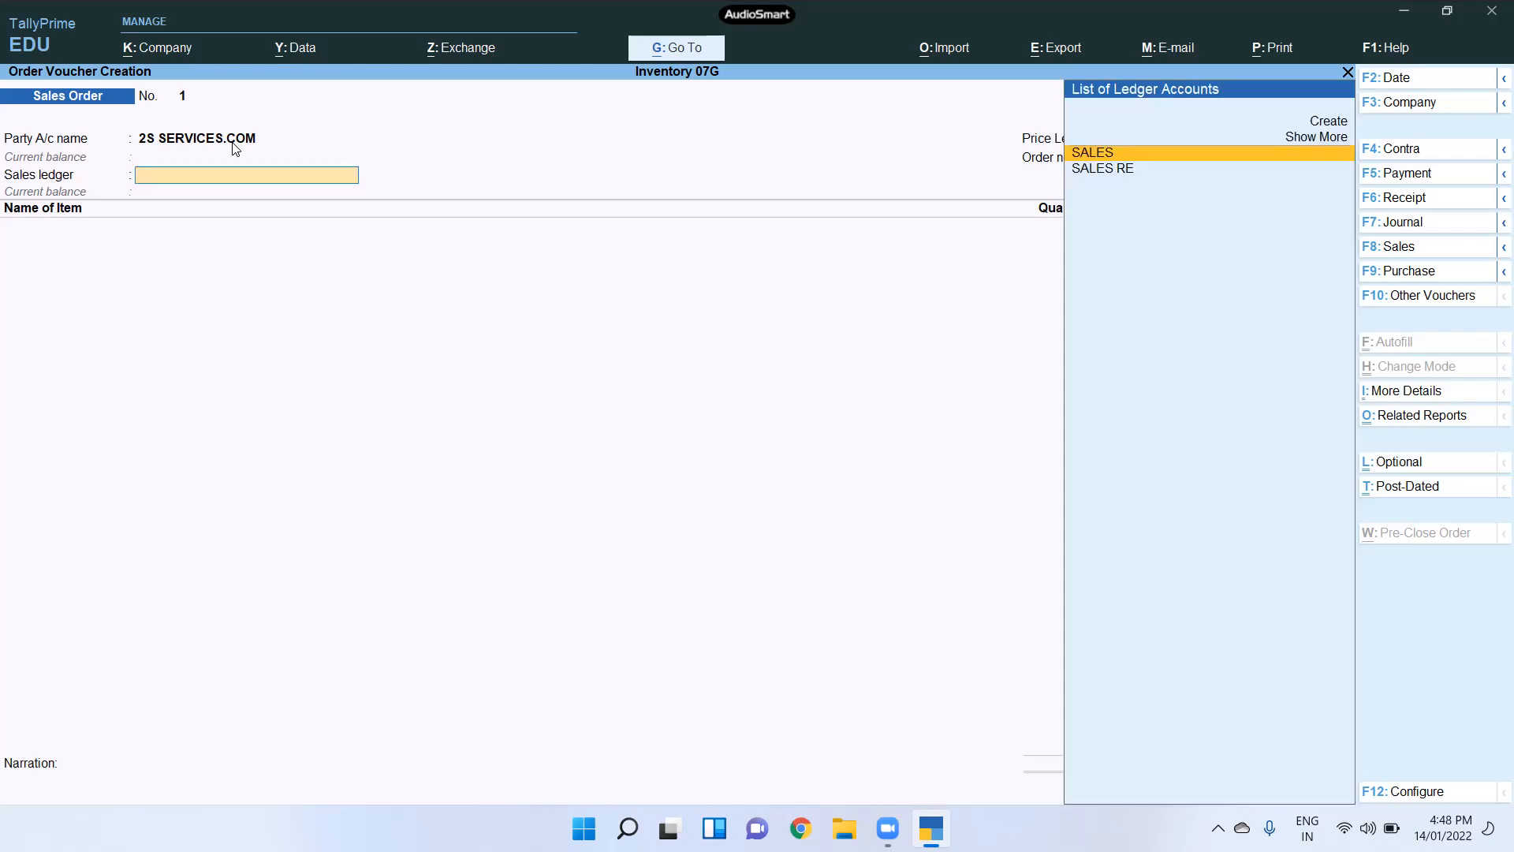
key("Return")
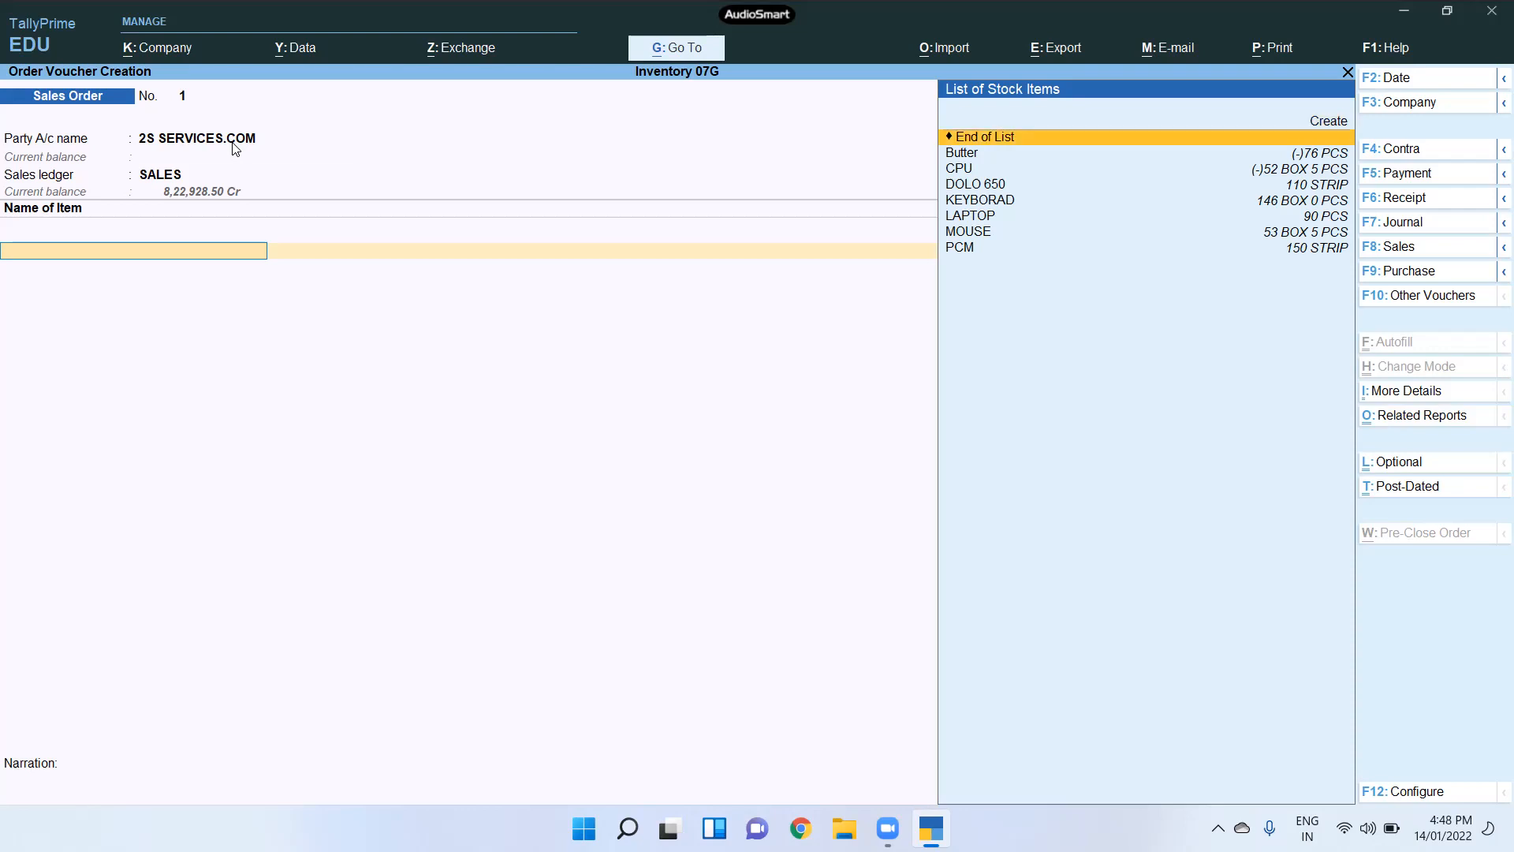
Step: Add LAPTOP as the stock item on the sales order
key("Down")
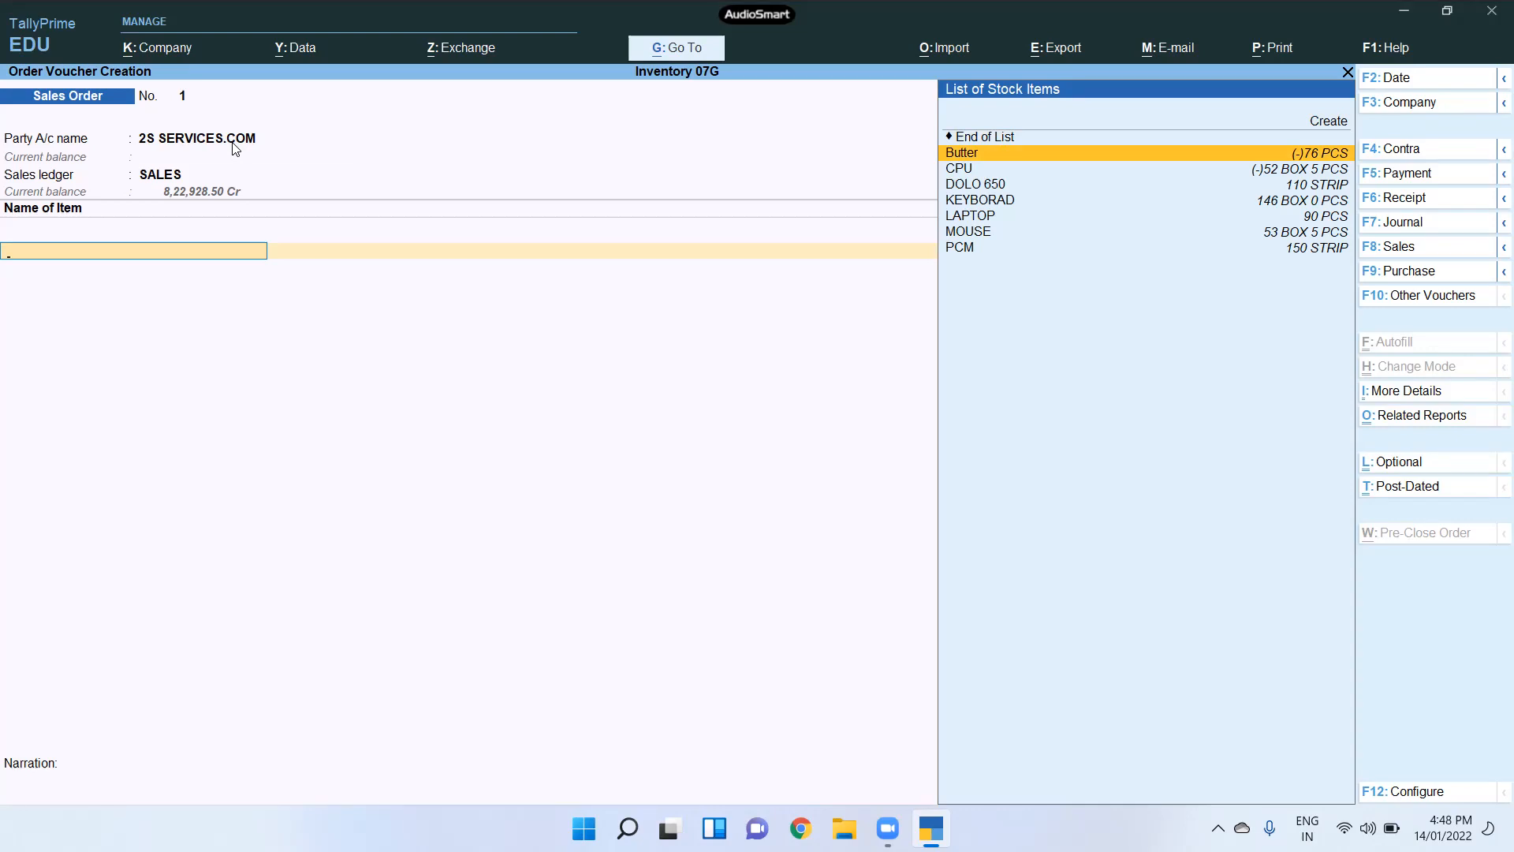
key("Down")
key("Down")
key("Down")
key("Down")
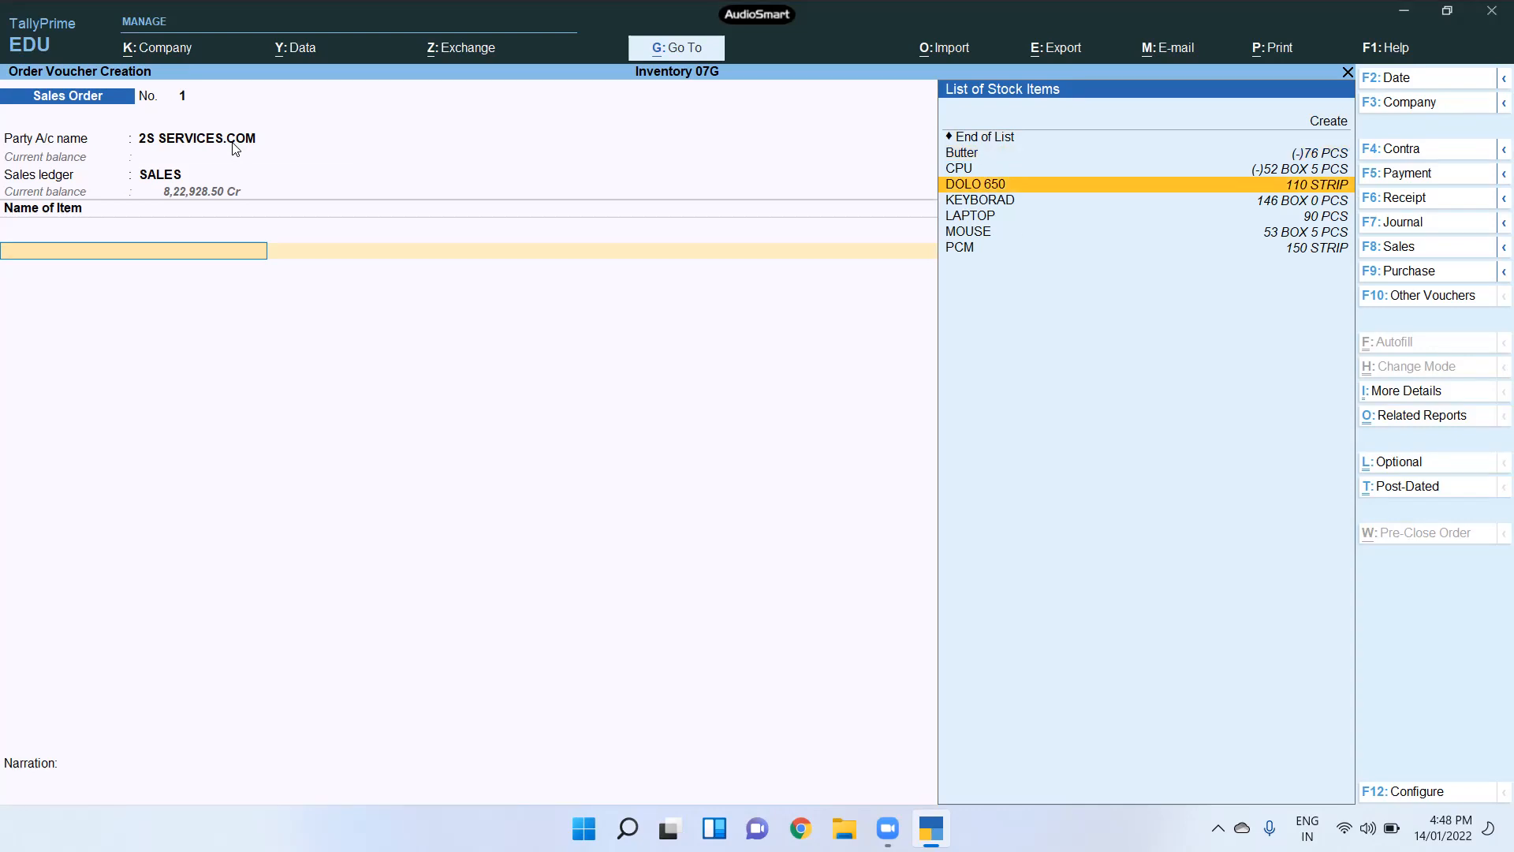
key("Return")
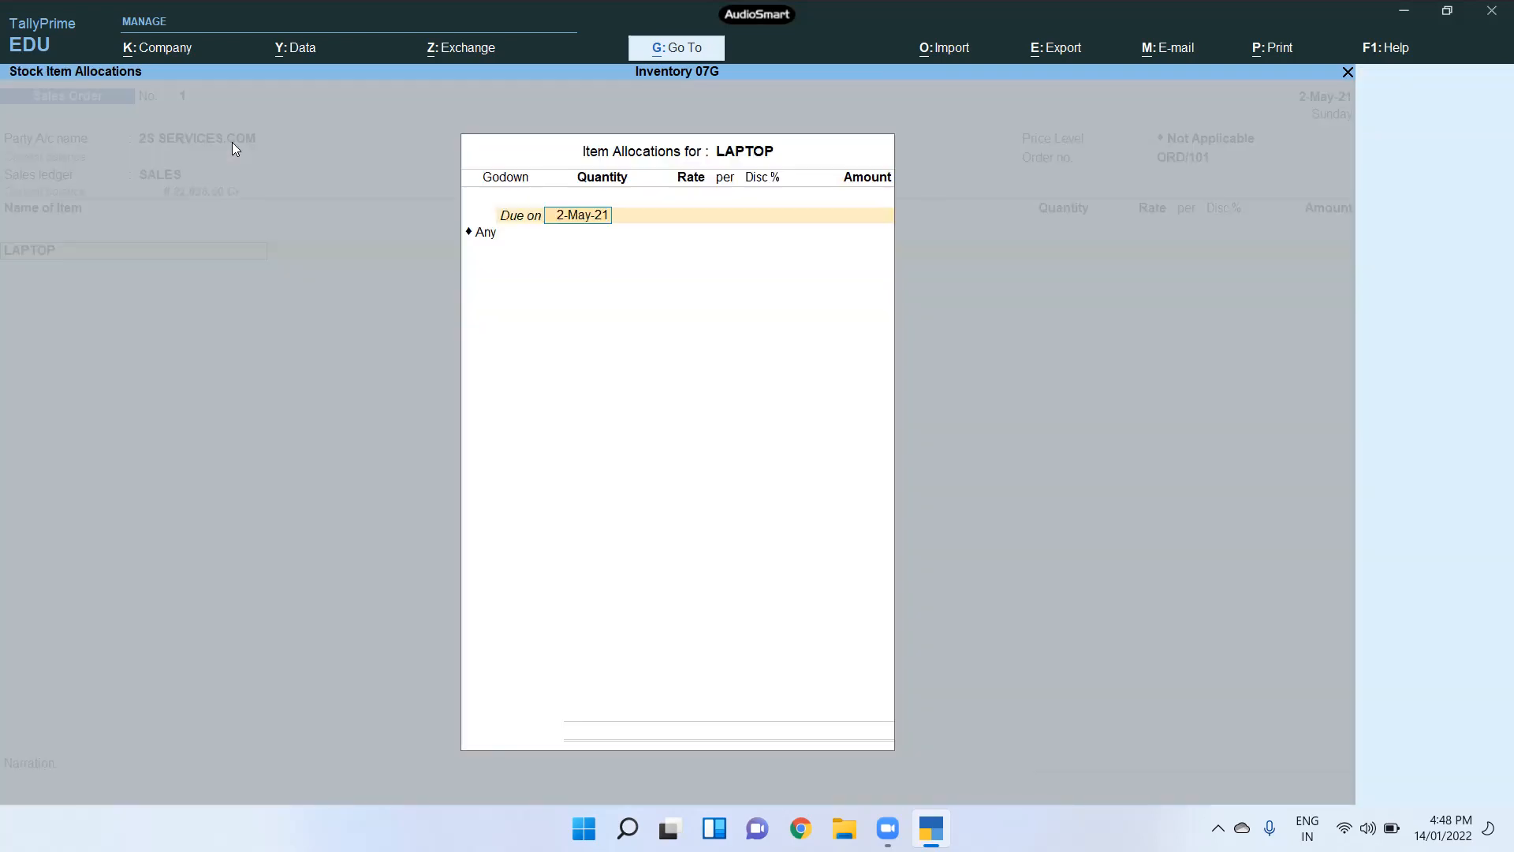
Step: Accept 2-May-21 as the laptop's due date and choose Main Location as its godown
key("Return")
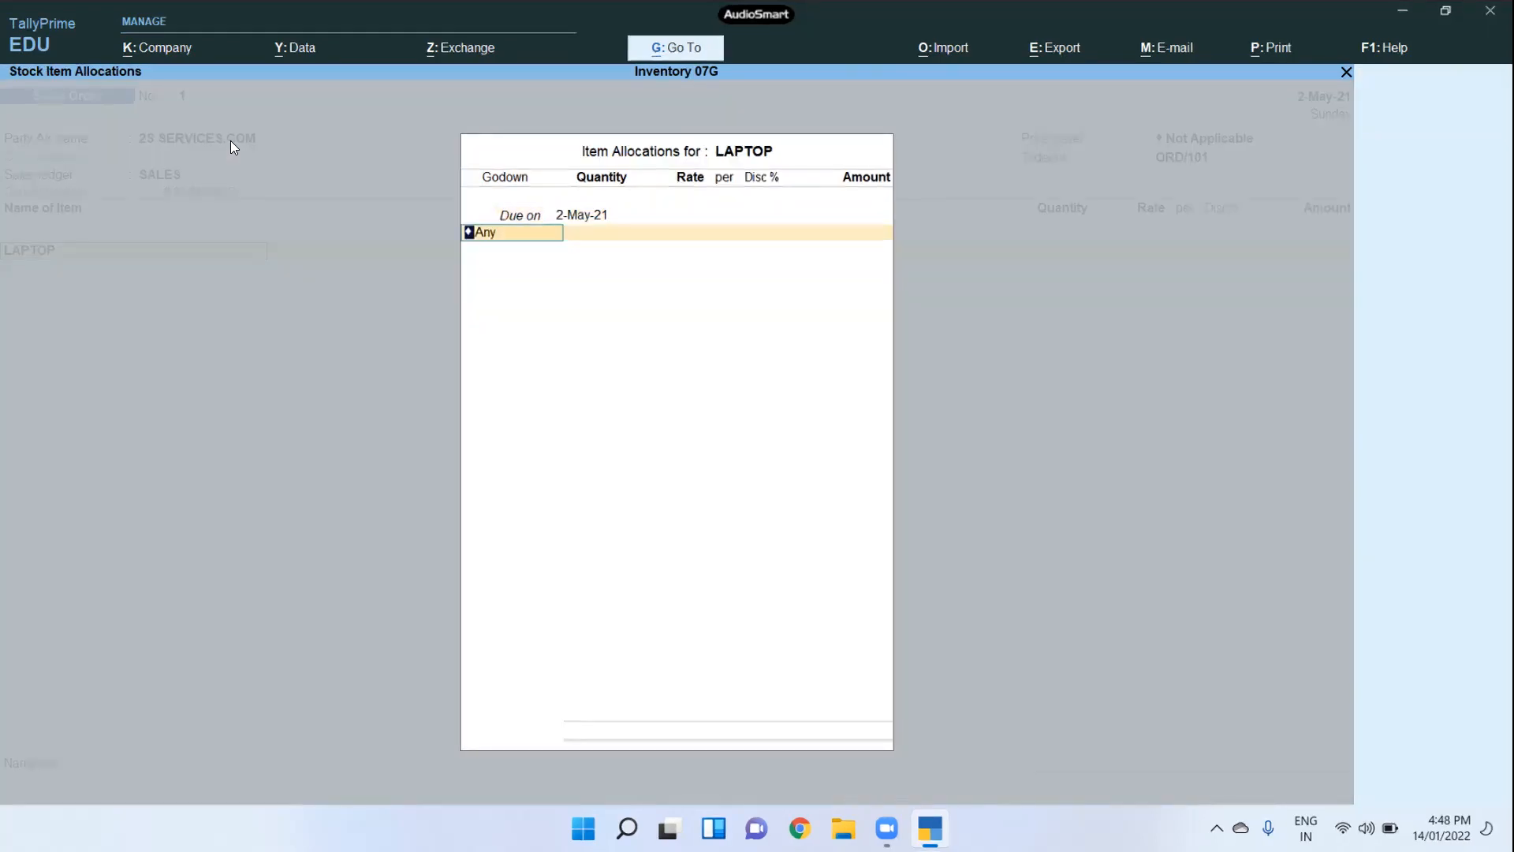
key("Down")
key("Down")
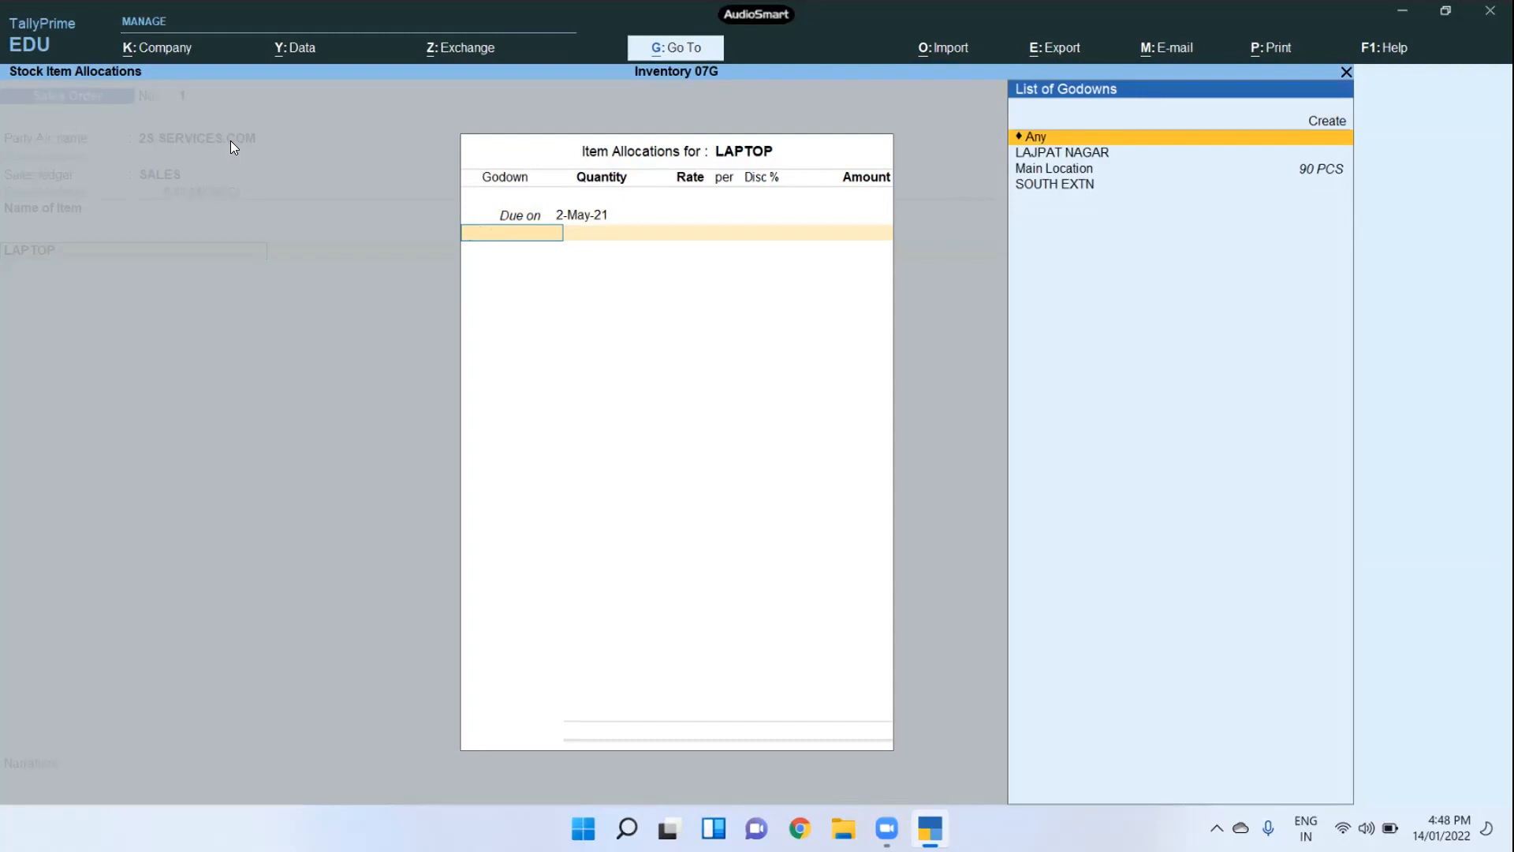
key("Down")
key("Return")
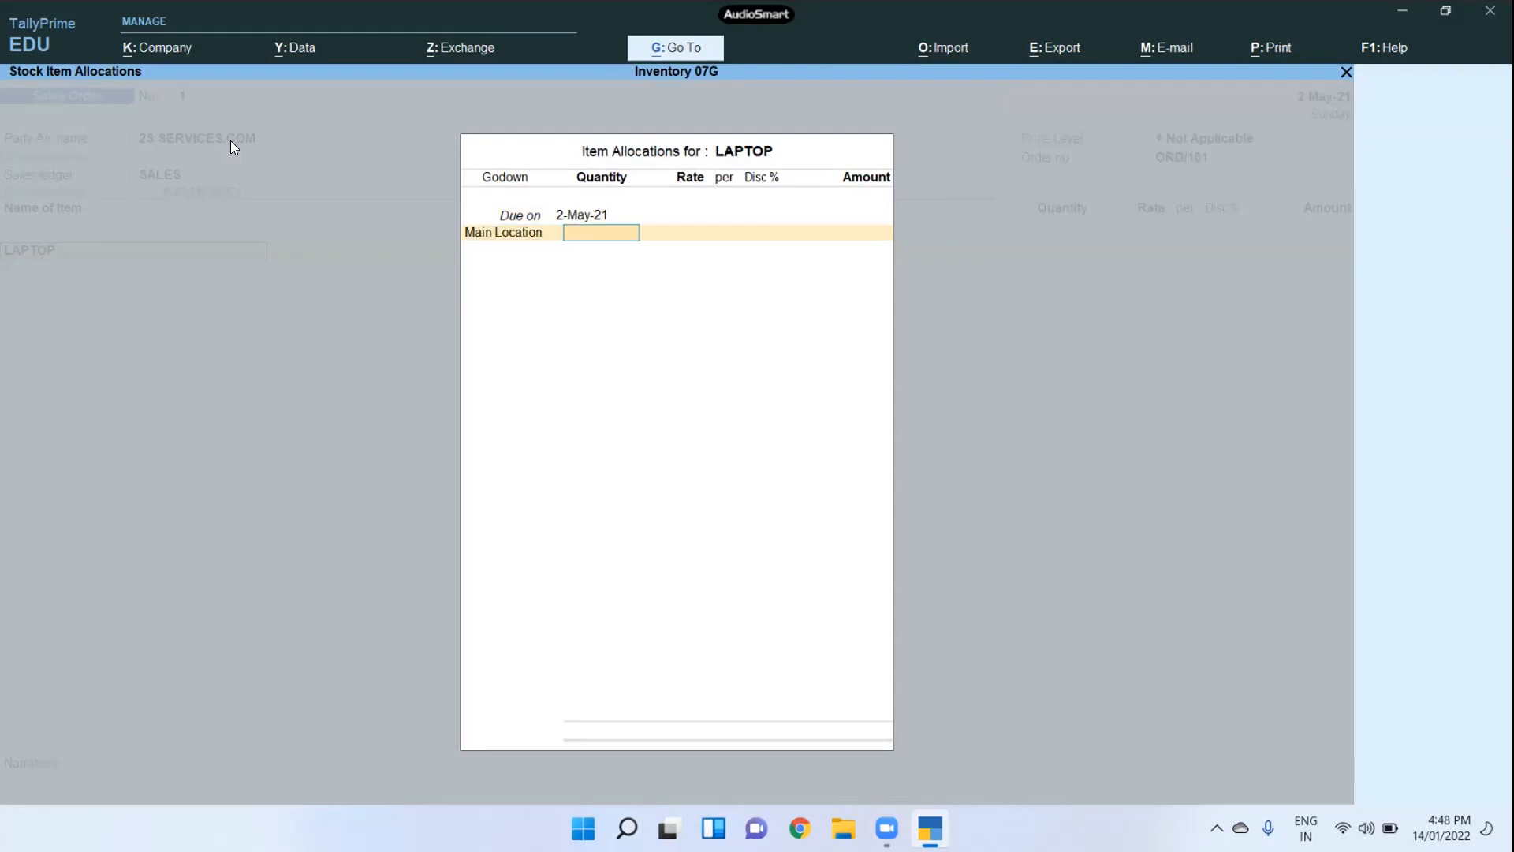
Step: Allocate 50 PCS of the laptop at a rate of 40000 per PCS with no discount
type("50")
key("Return")
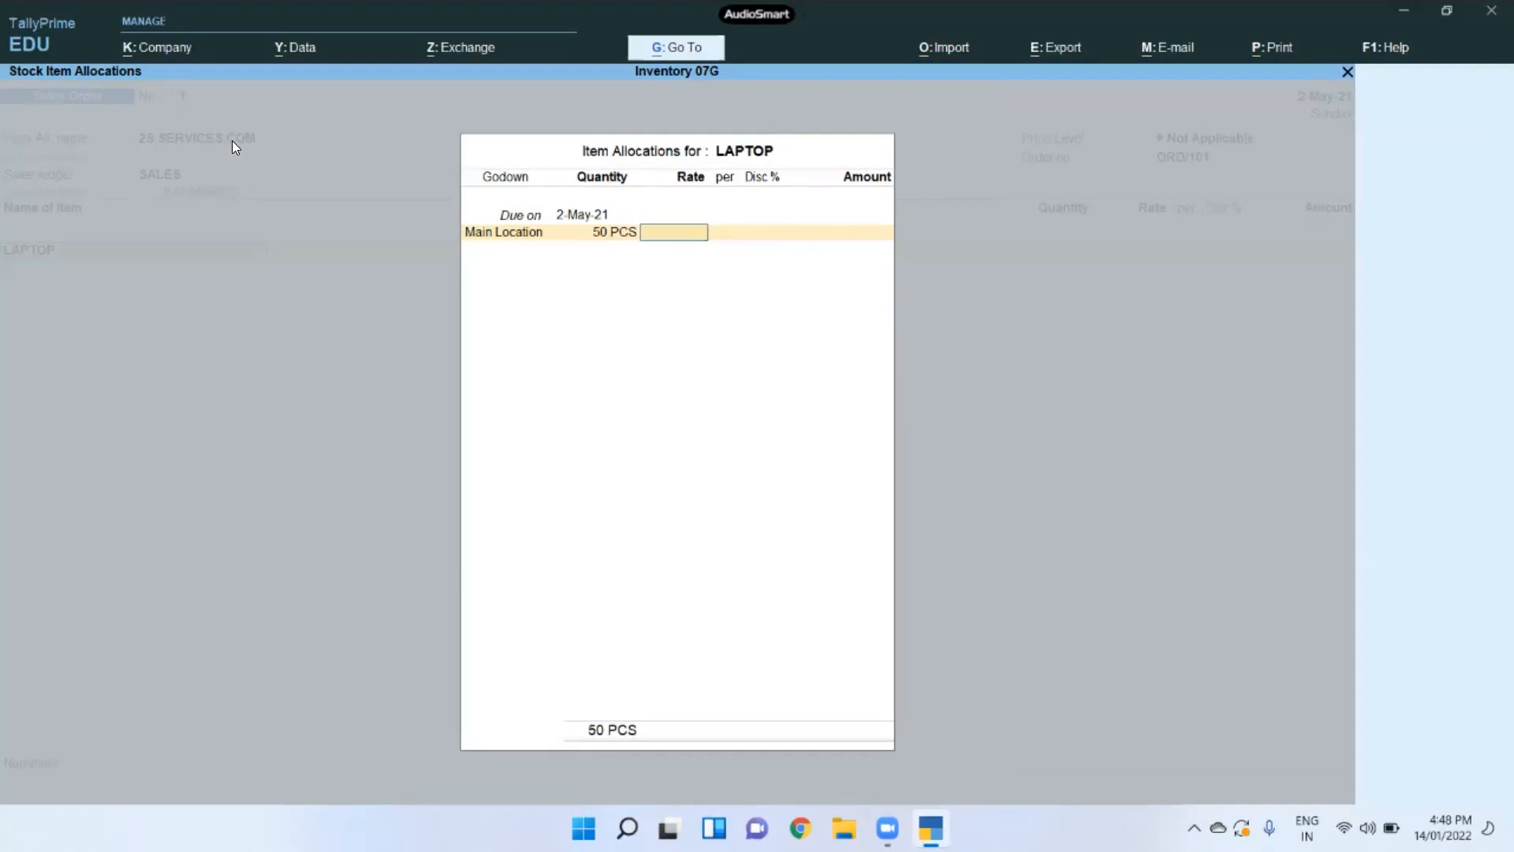
type("40000")
key("Return")
key("Return")
key("Return")
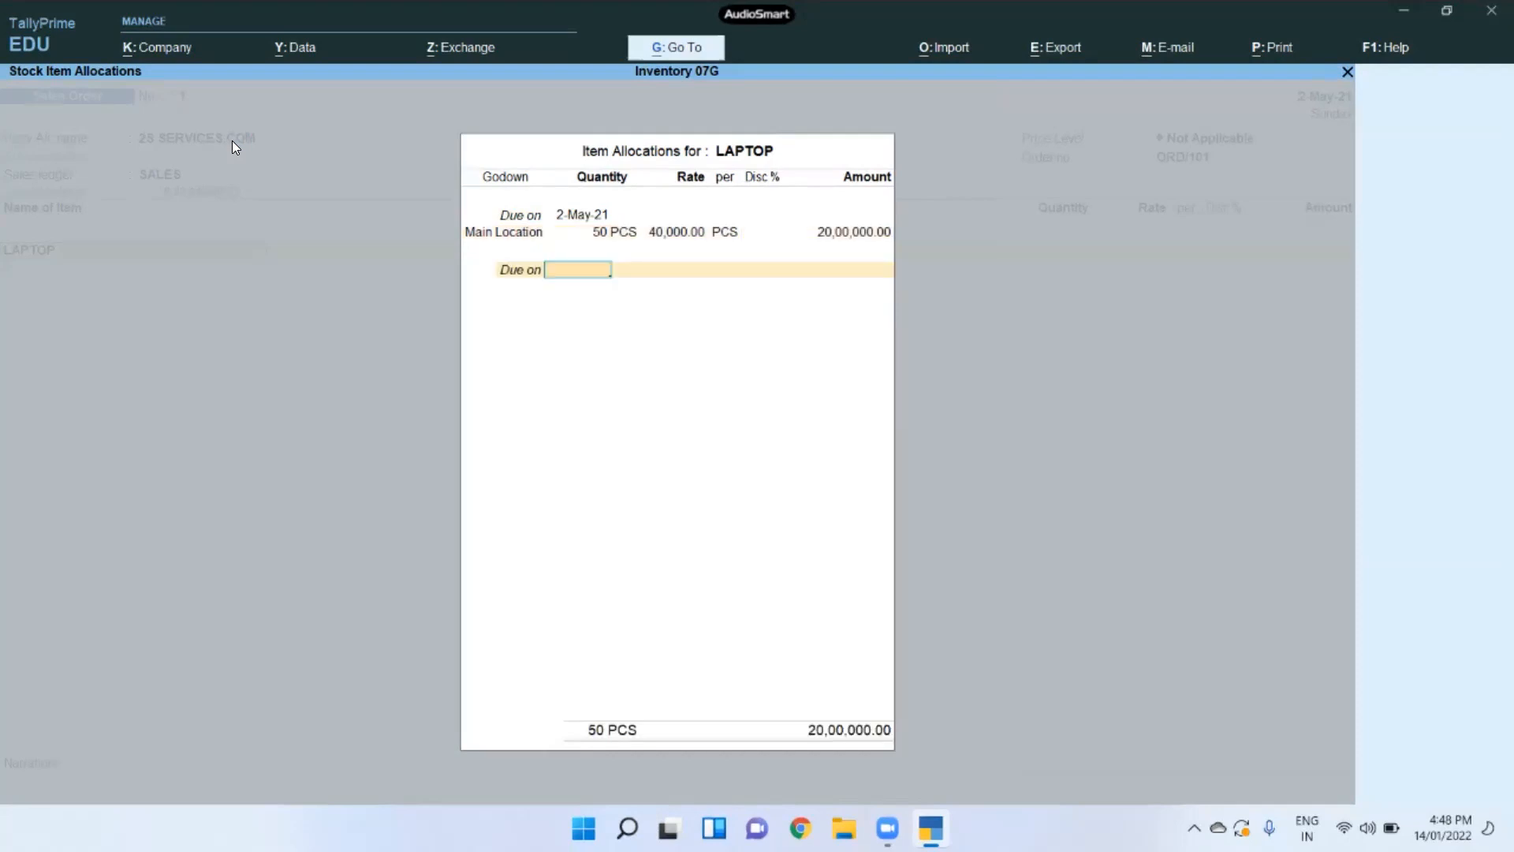
Step: End the item list, save the sales order with a blank narration, and leave voucher entry
key("Return")
key("Return")
key("Return")
key("Return")
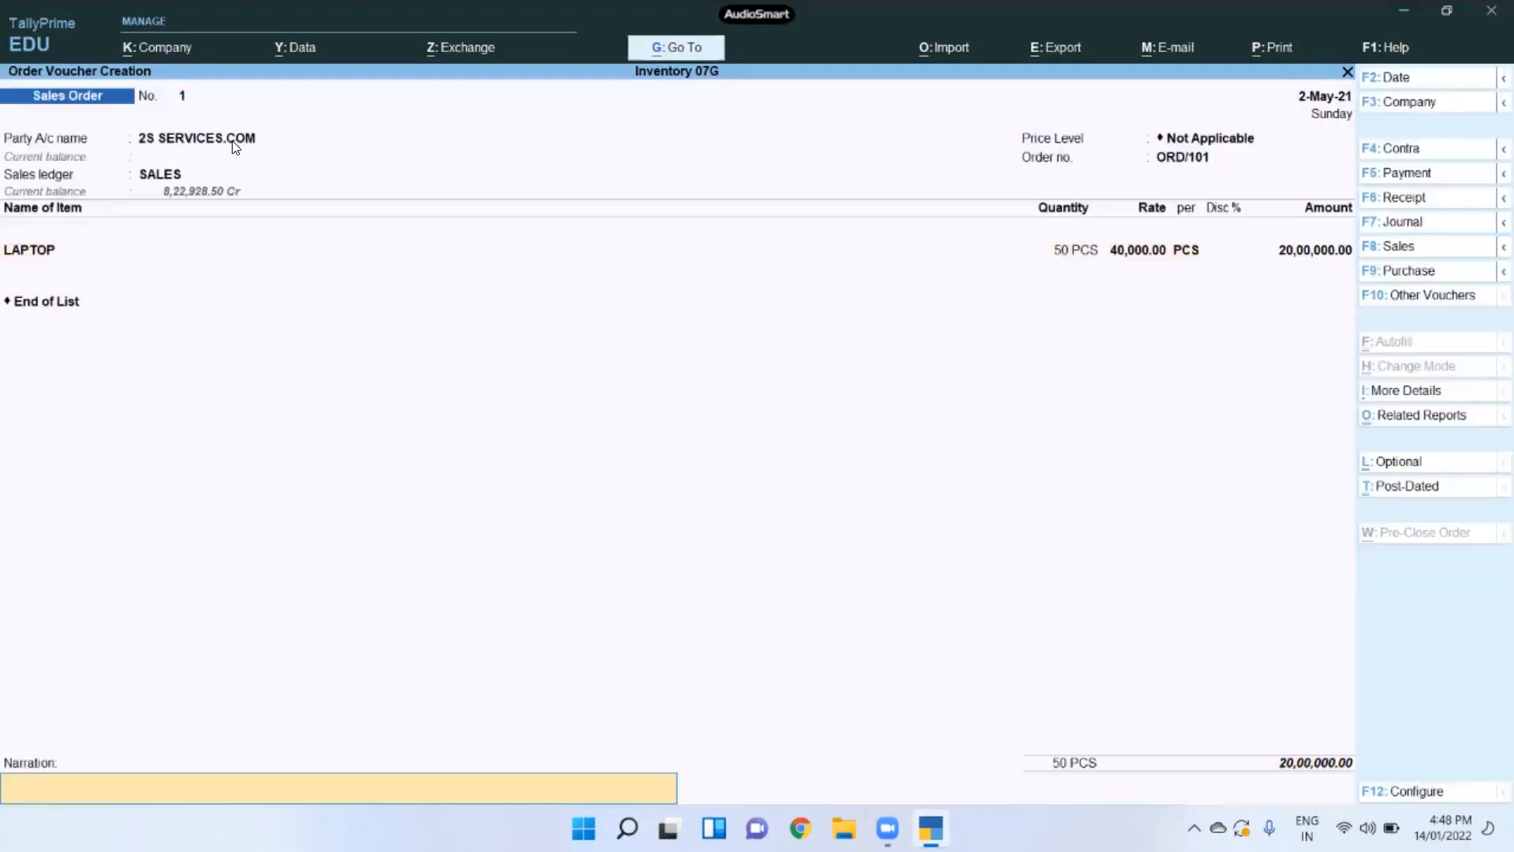
key("Return")
key("Return")
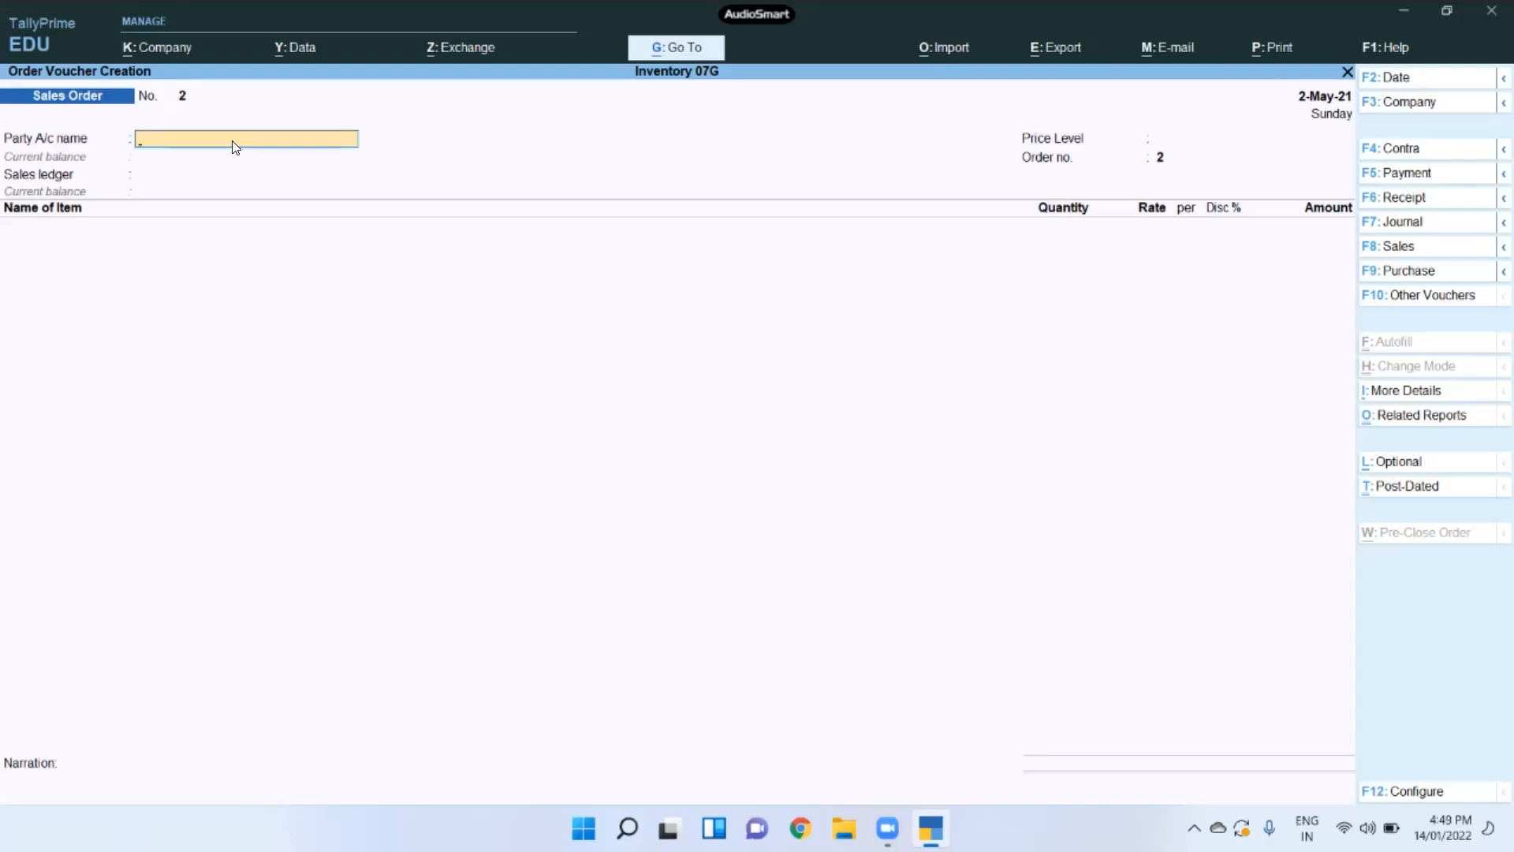
key("Escape")
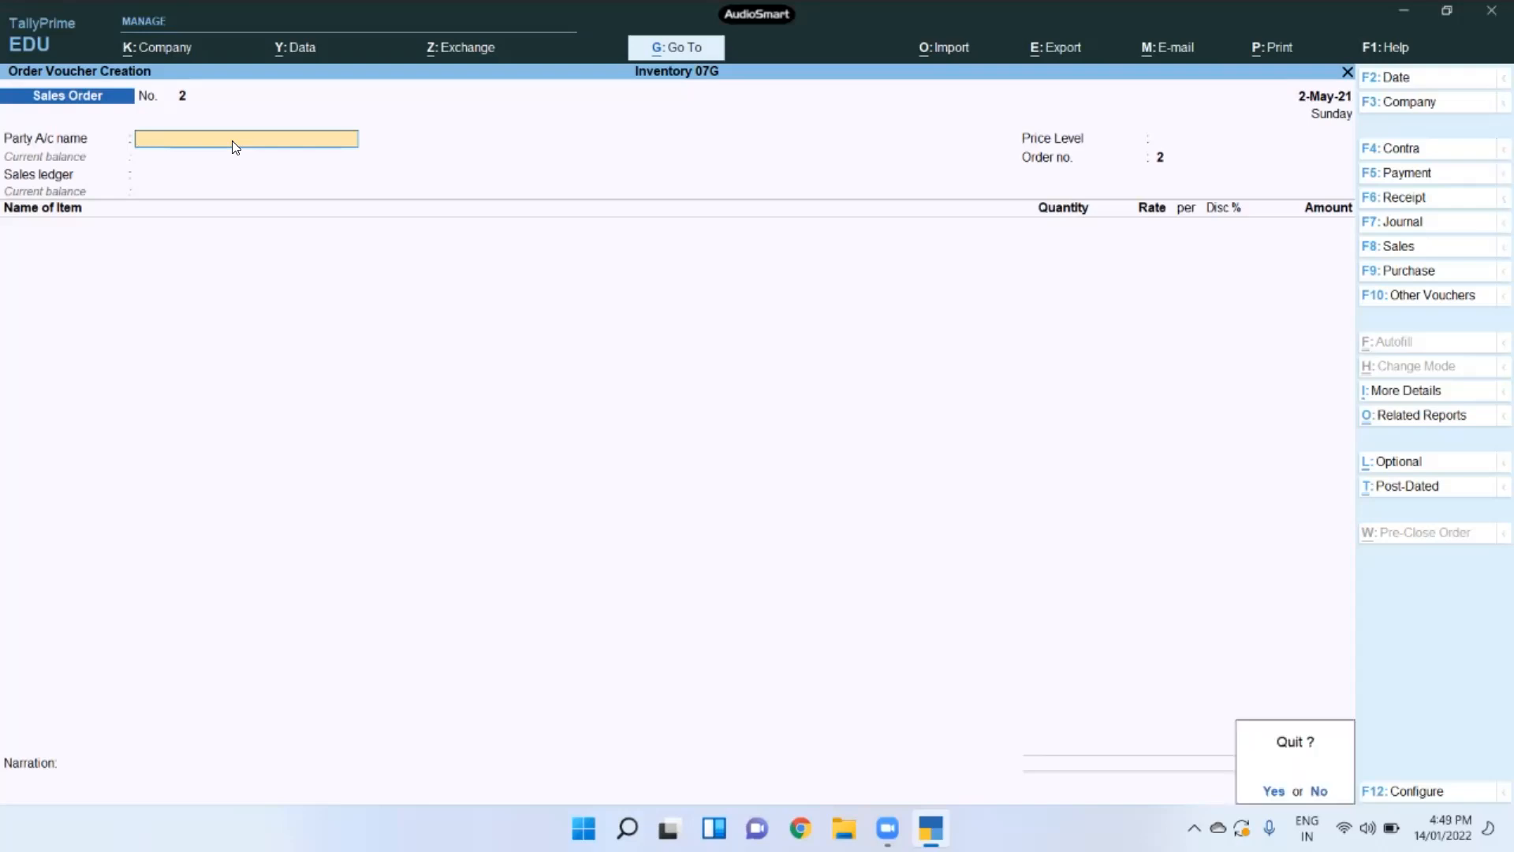
key("y")
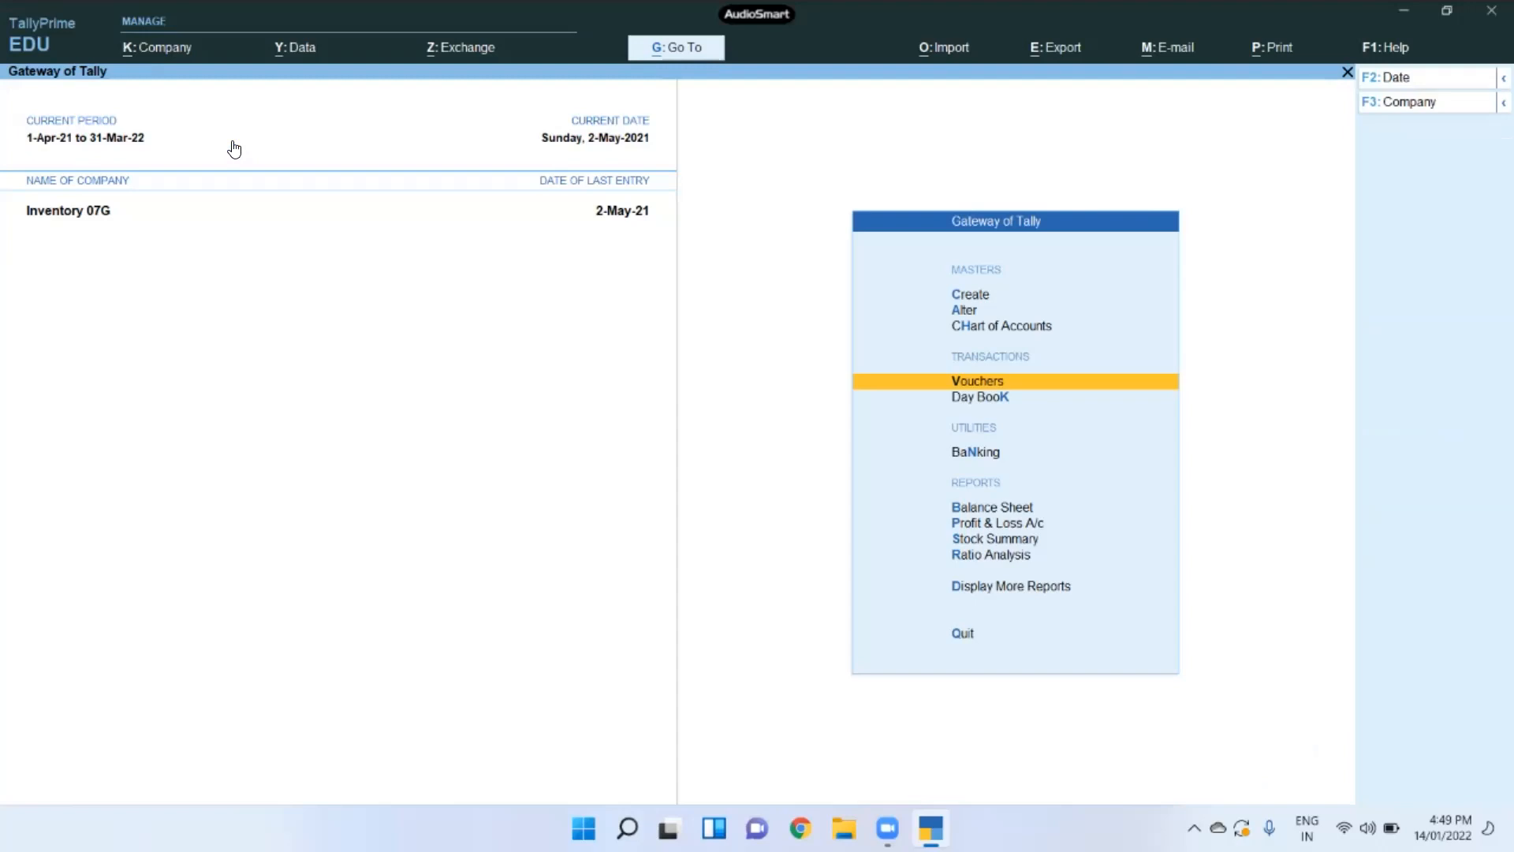
Step: Return to voucher entry and start a new Delivery Note voucher
key("Return")
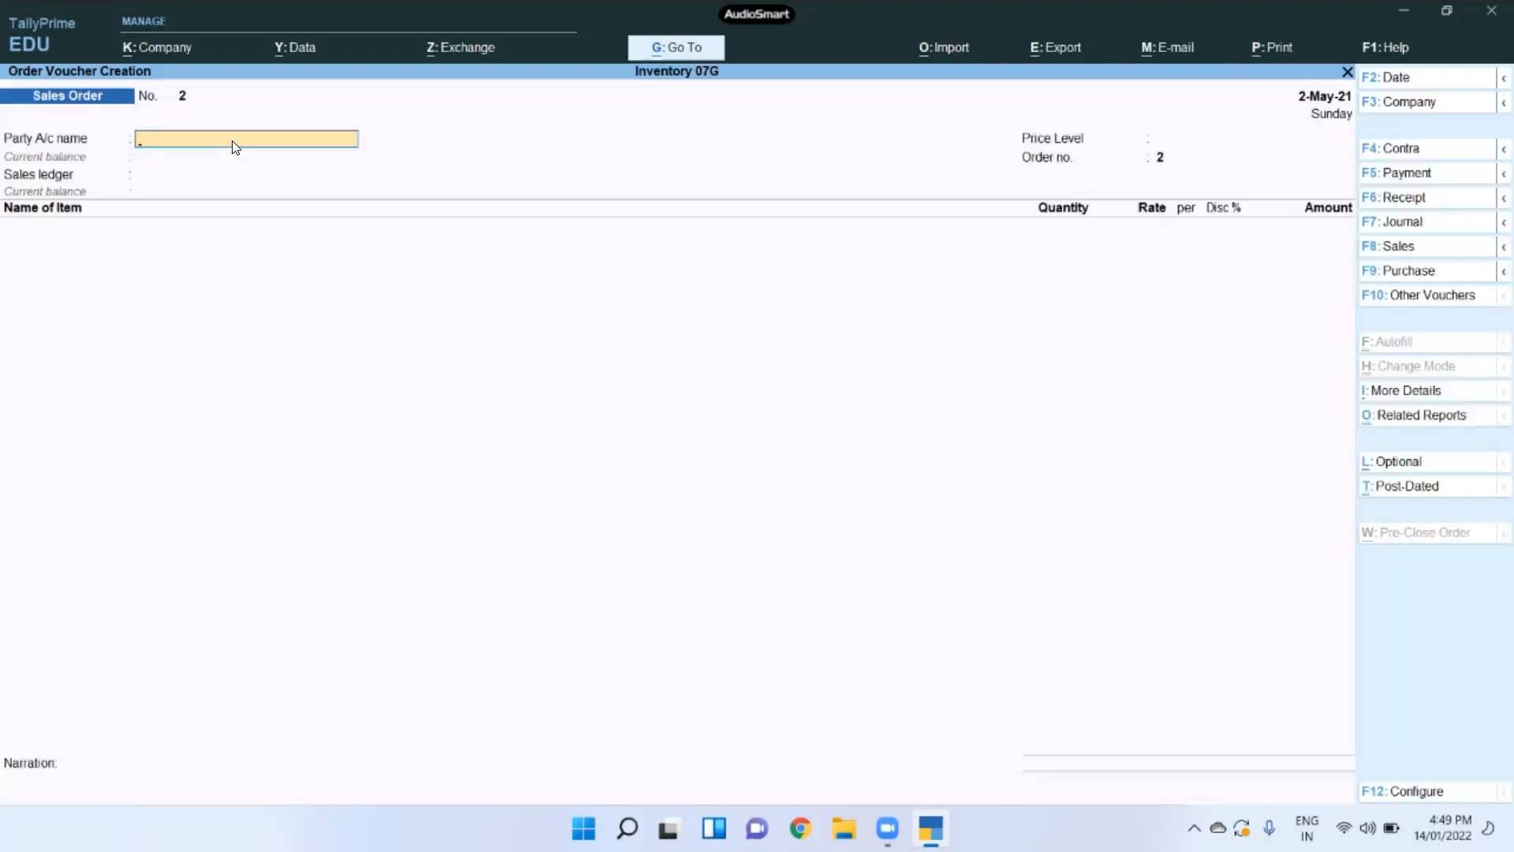
key("alt")
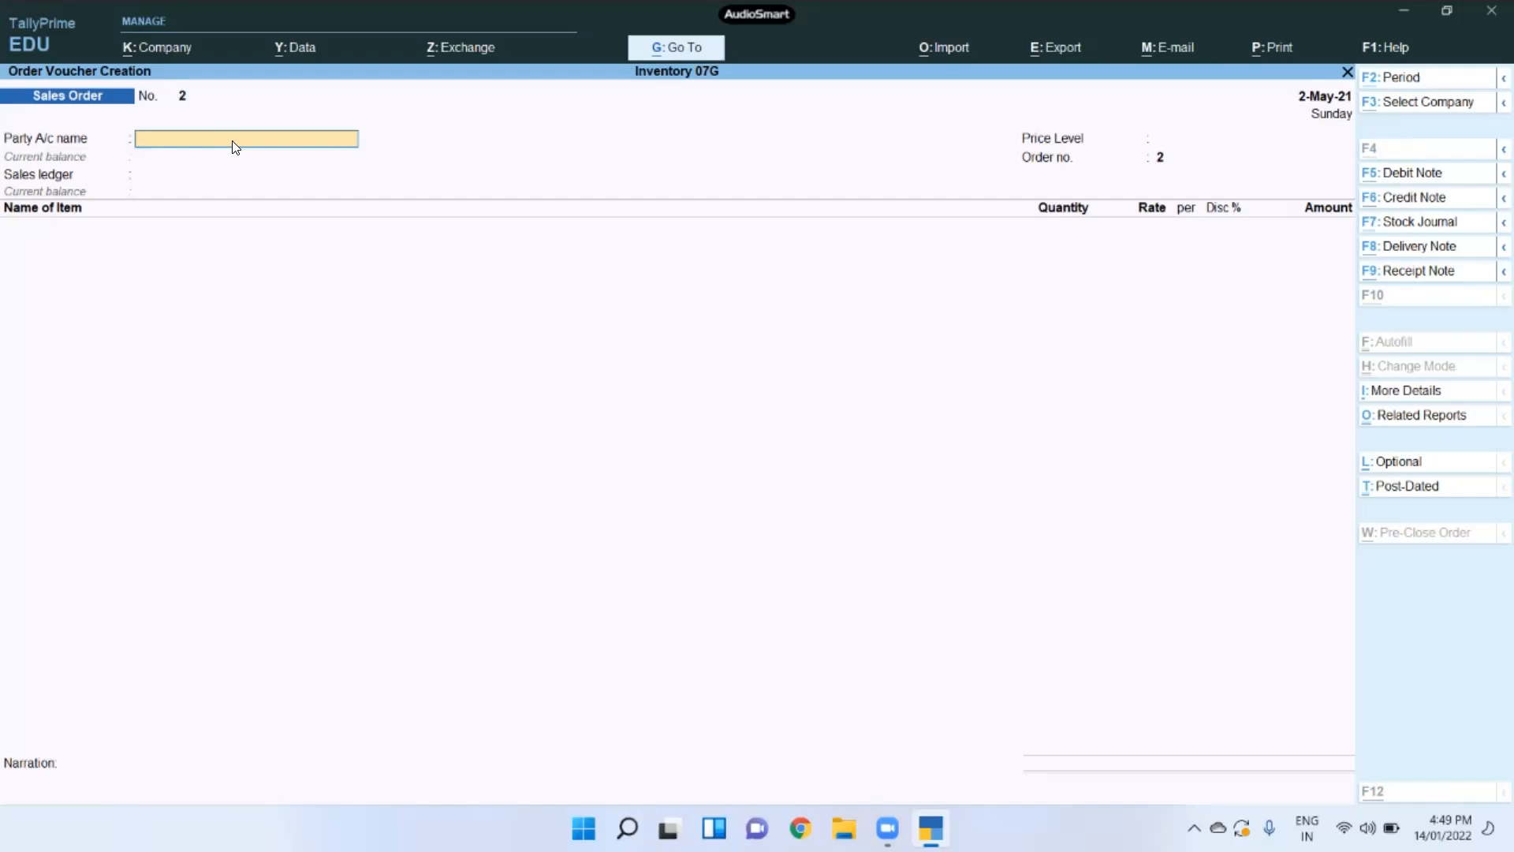
key("alt+F8")
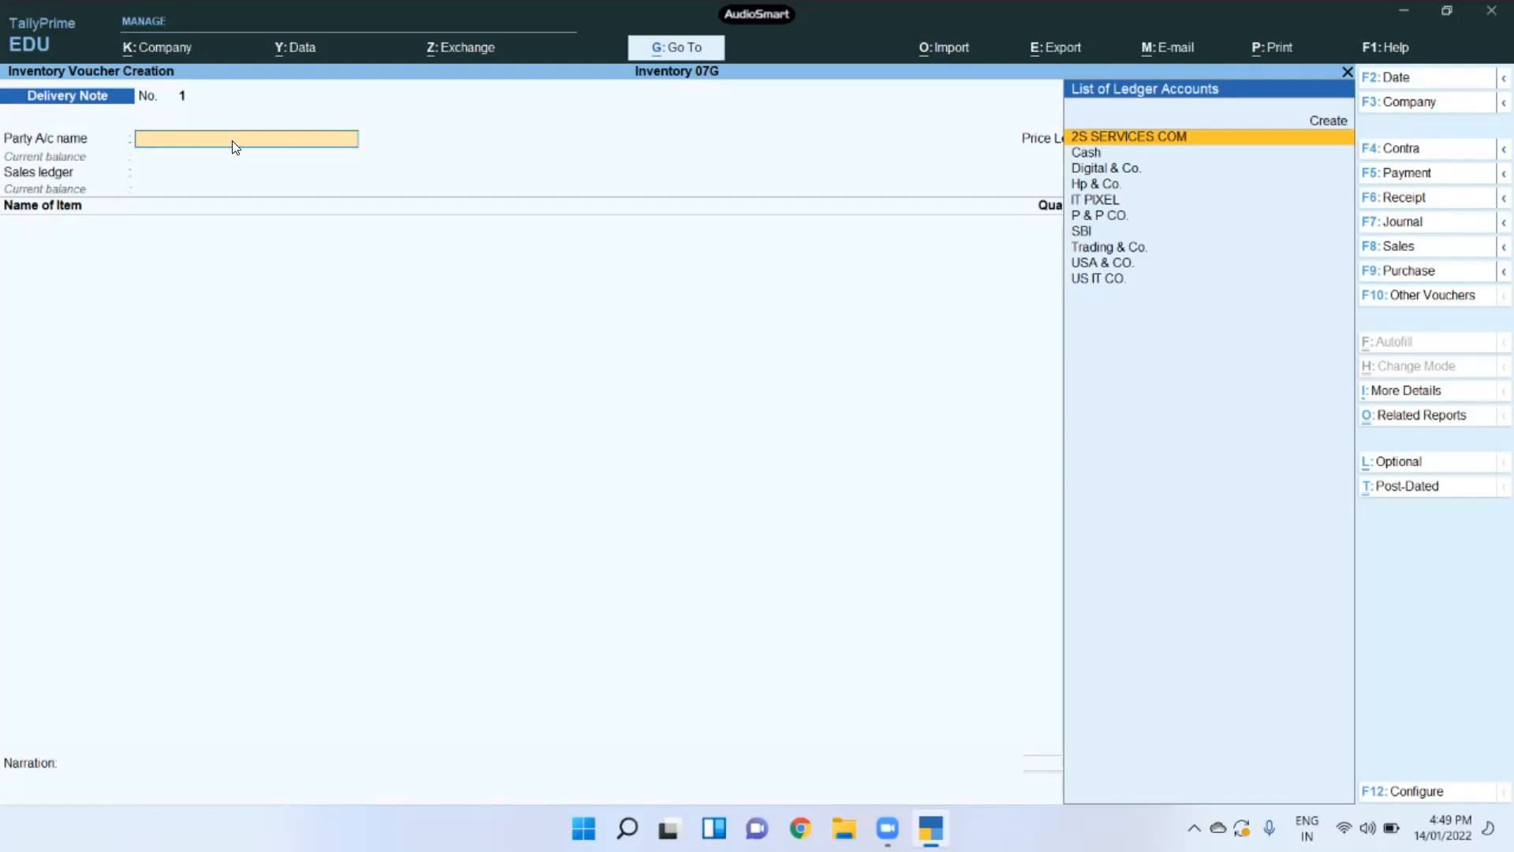
Step: Select 2S SERVICES.COM as the delivery note's party and link its pending sales order dated 2-May-21, leaving the dispatch details blank
key("Return")
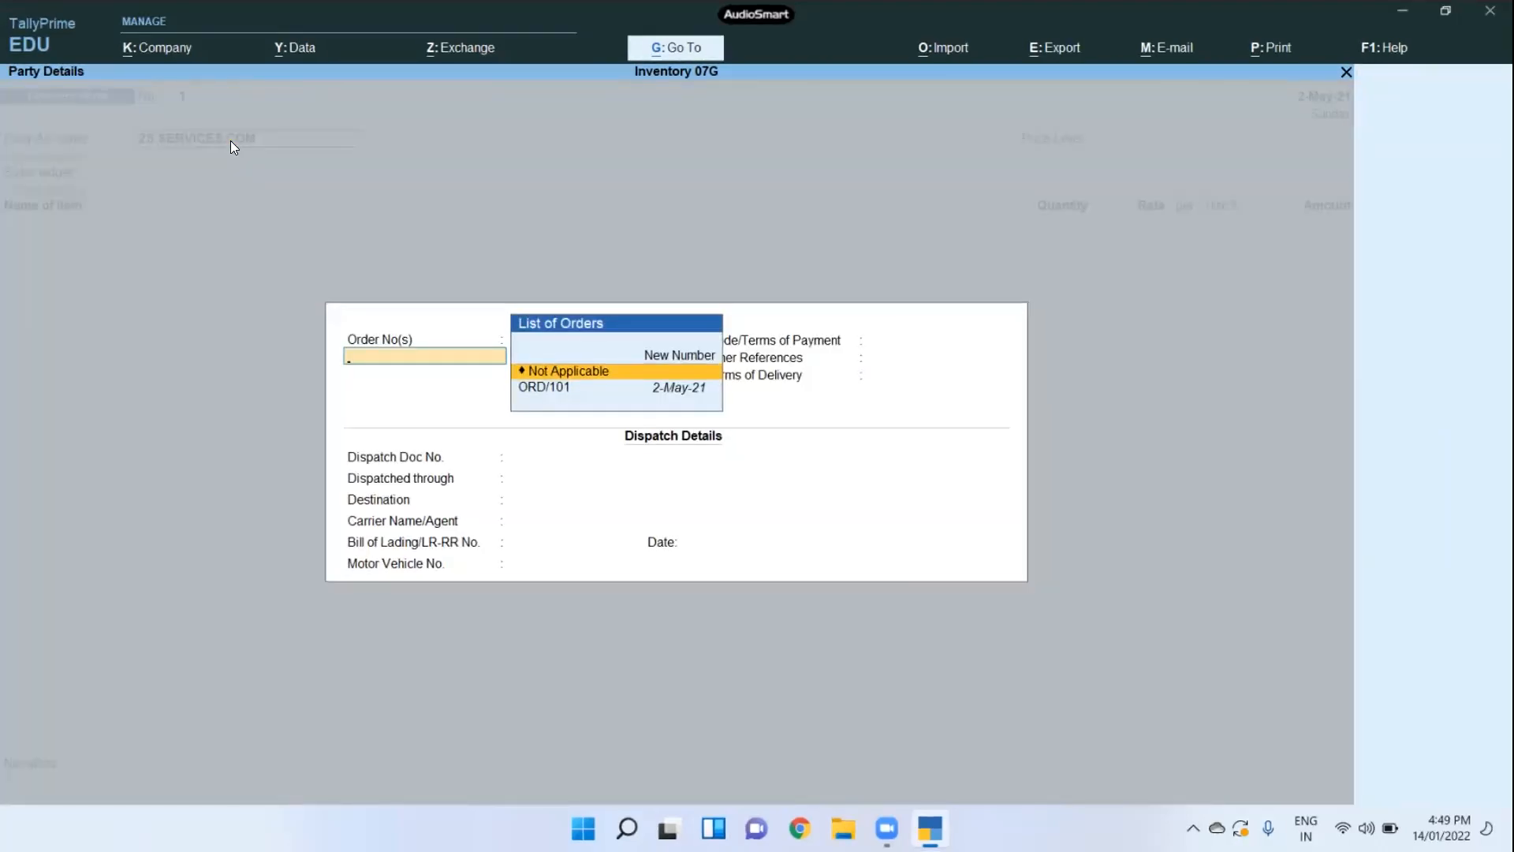
key("Down")
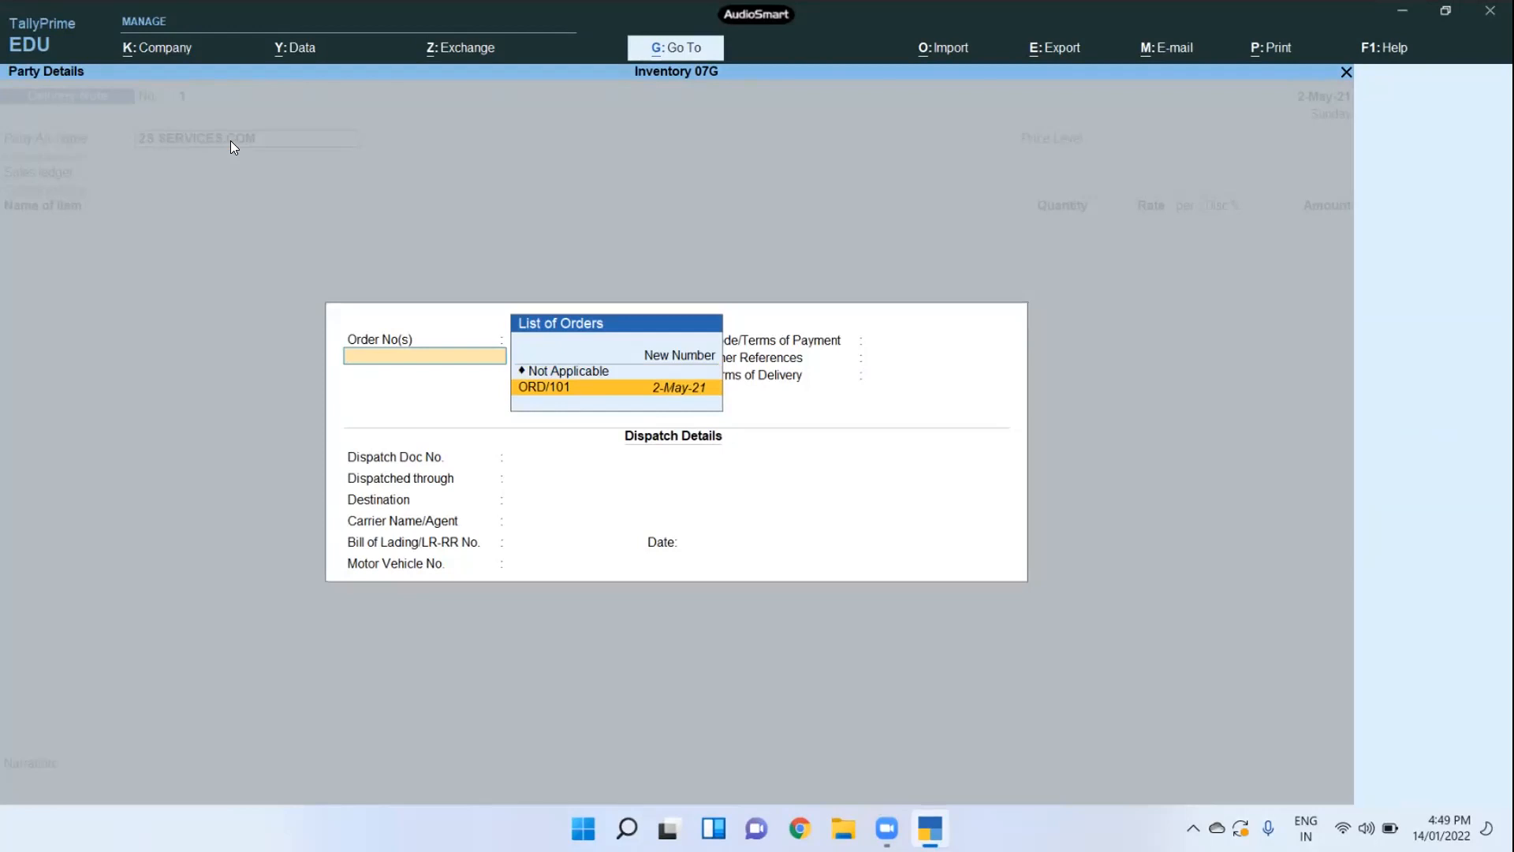
key("Return")
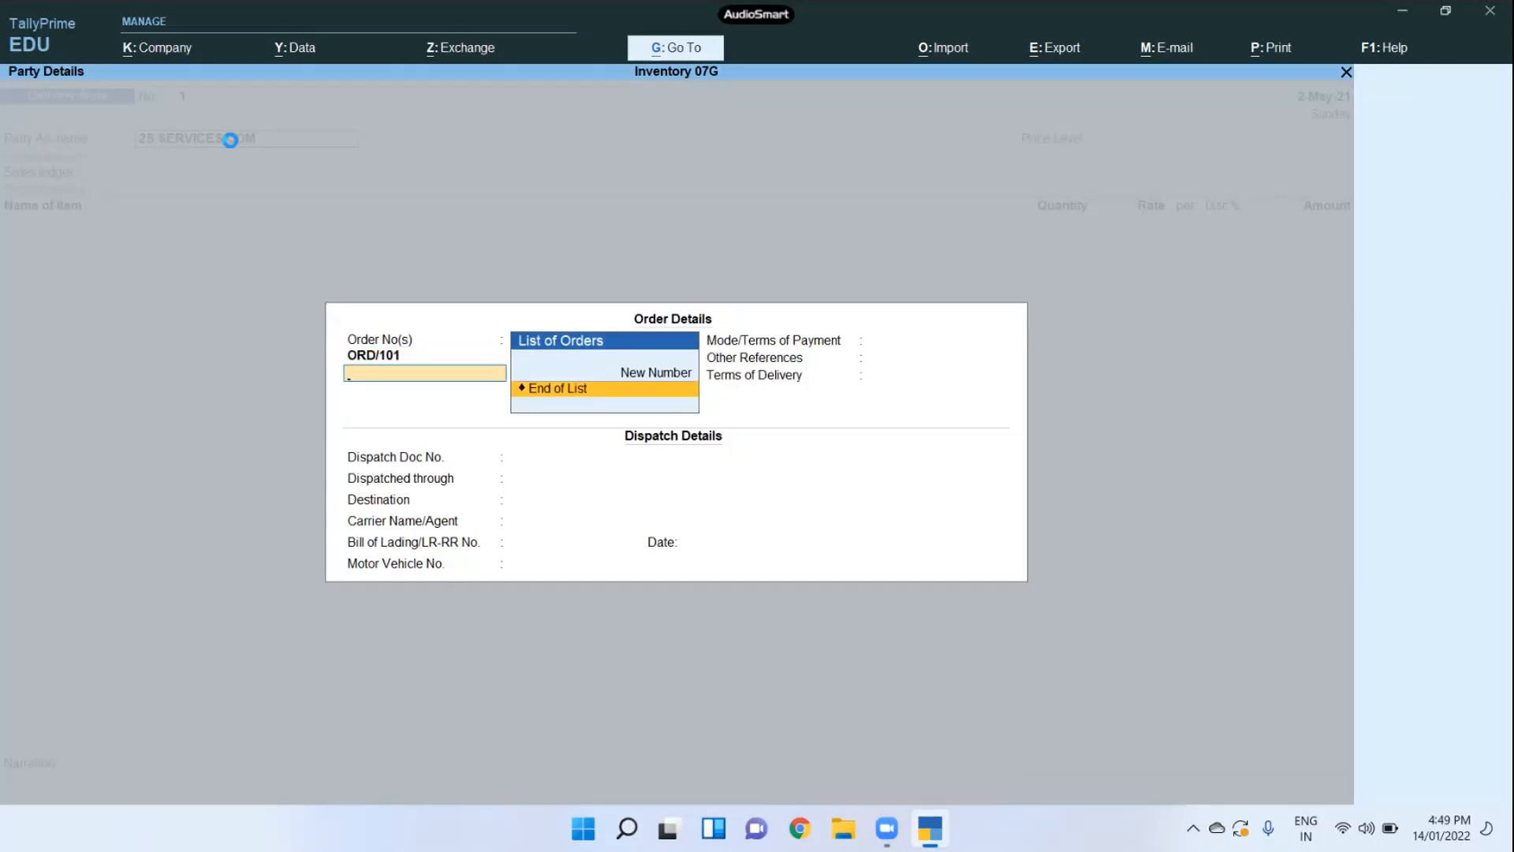
key("Return")
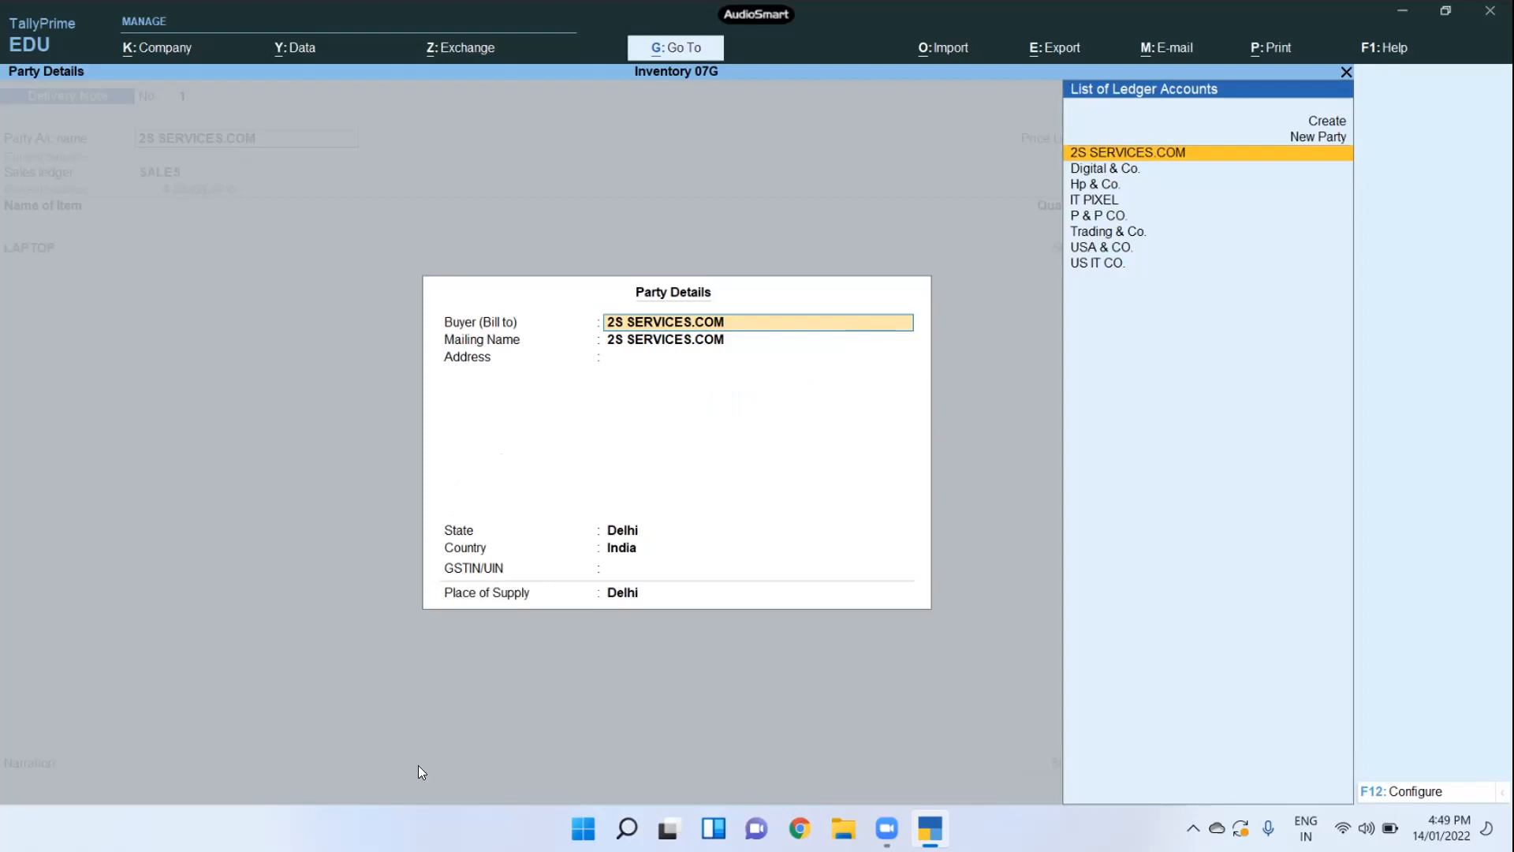
Step: Accept the party details with Delhi as place of supply and keep SALES as the delivery note's sales ledger
key("Return")
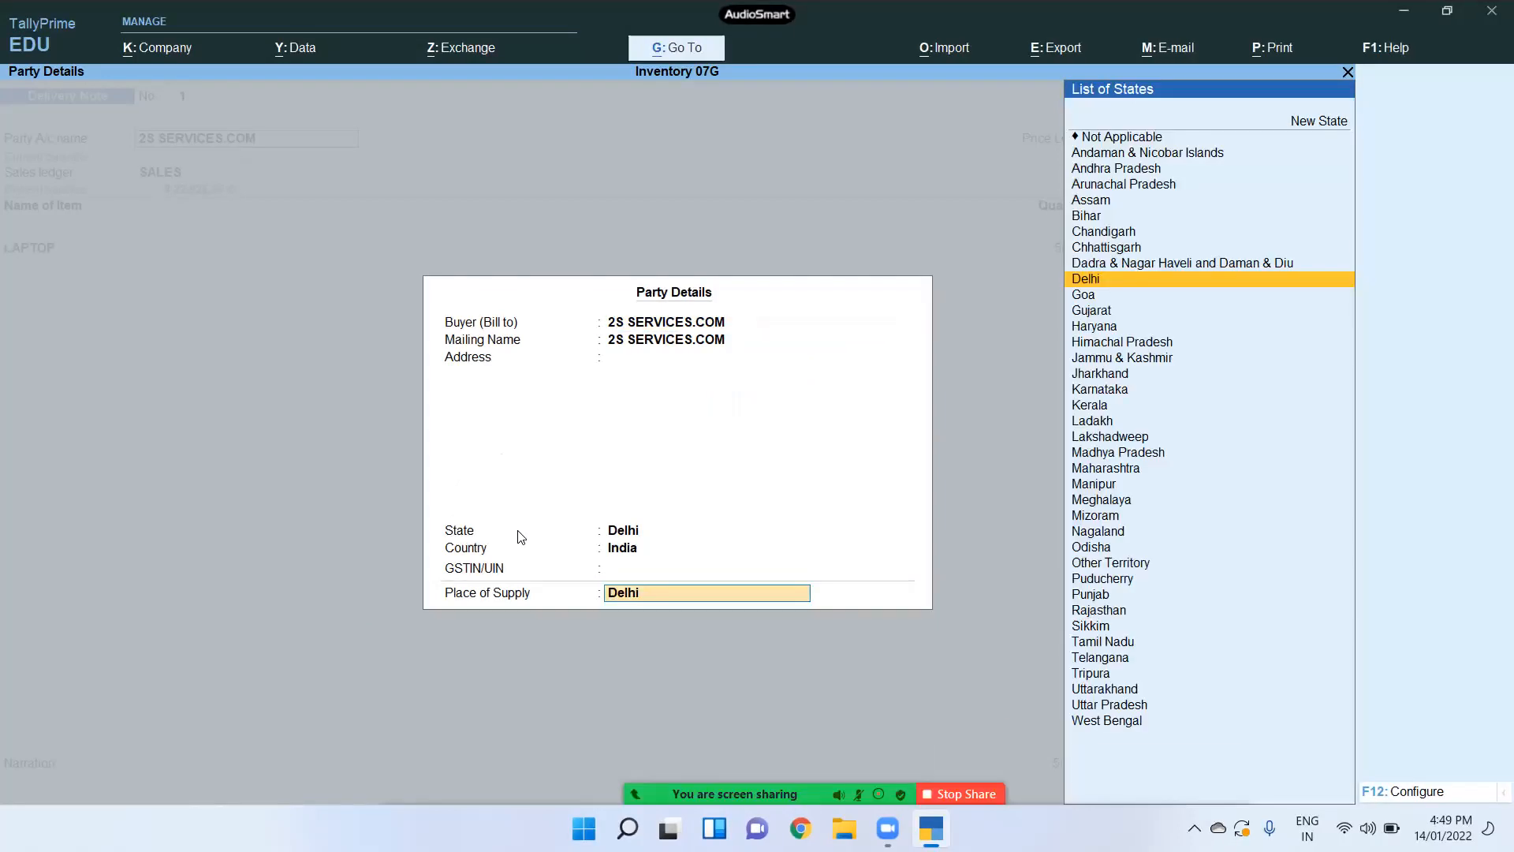
key("Return")
key("BackSpace")
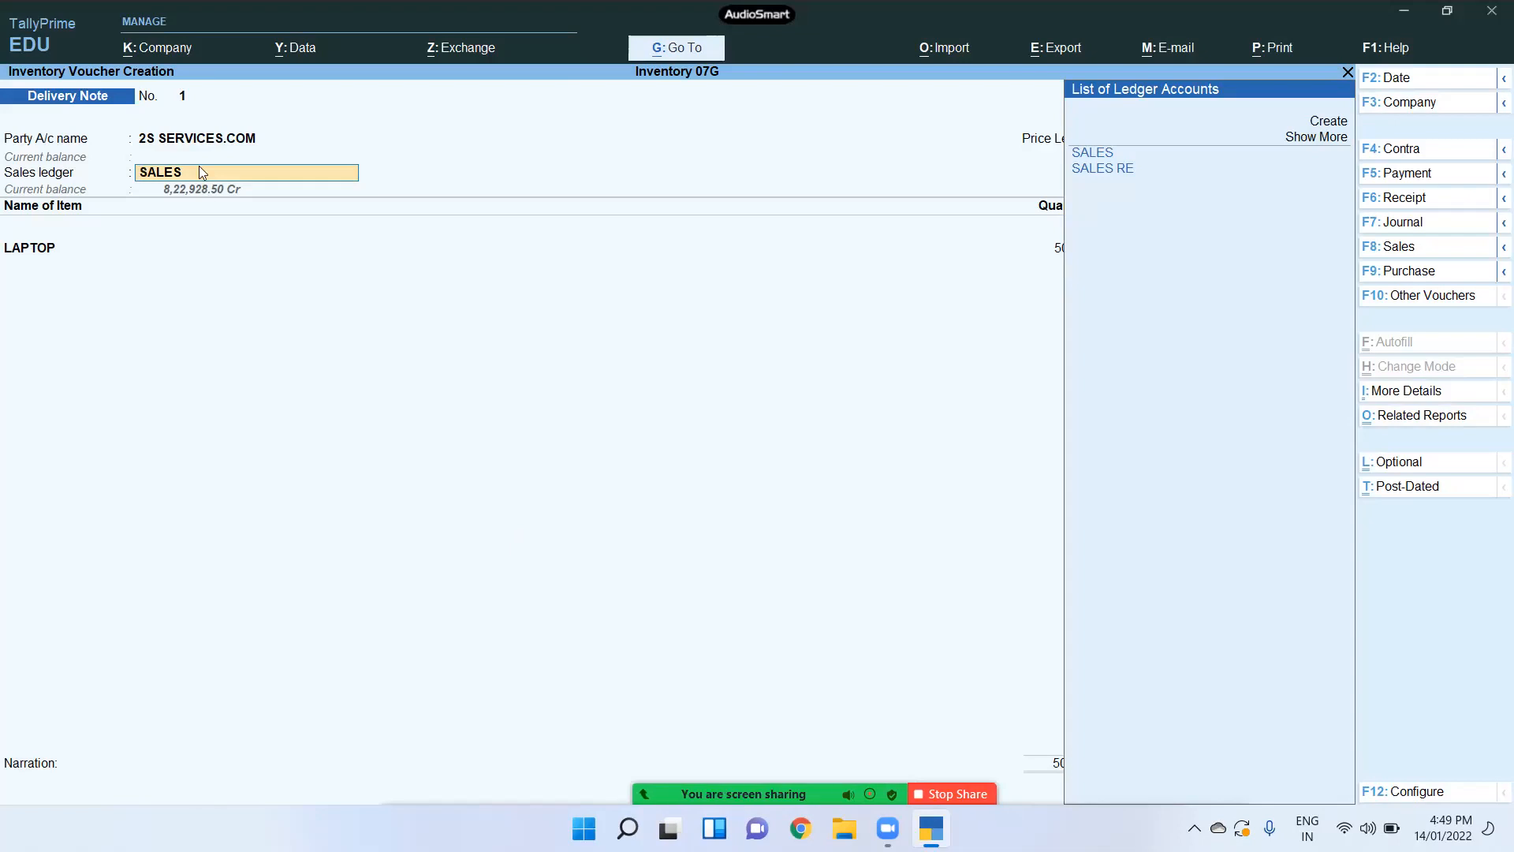
key("Return")
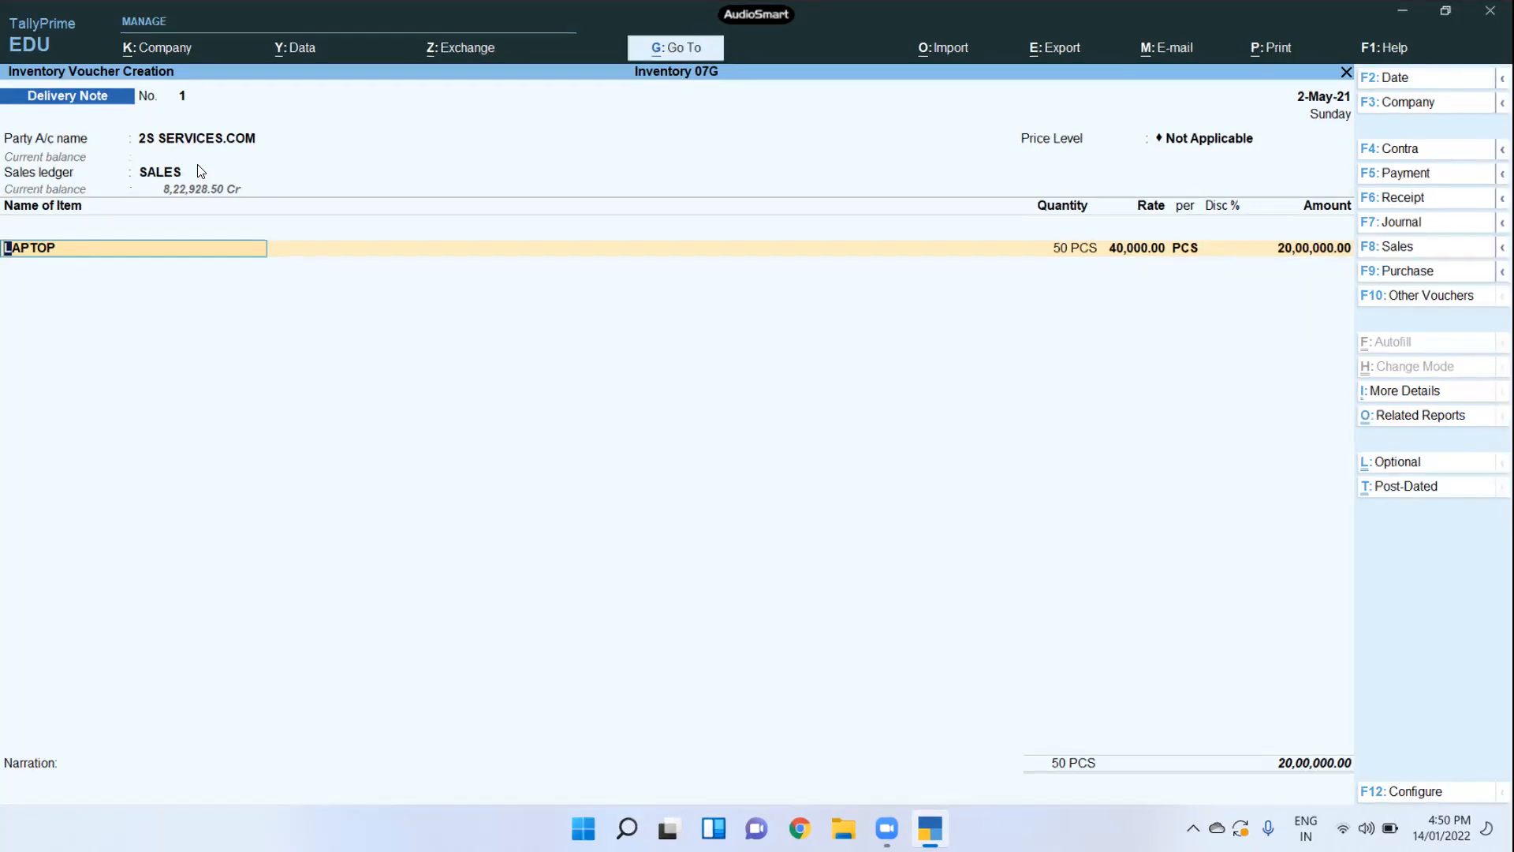
Step: Assign the new tracking number CH/101 to the LAPTOP item on the delivery note
key("Return")
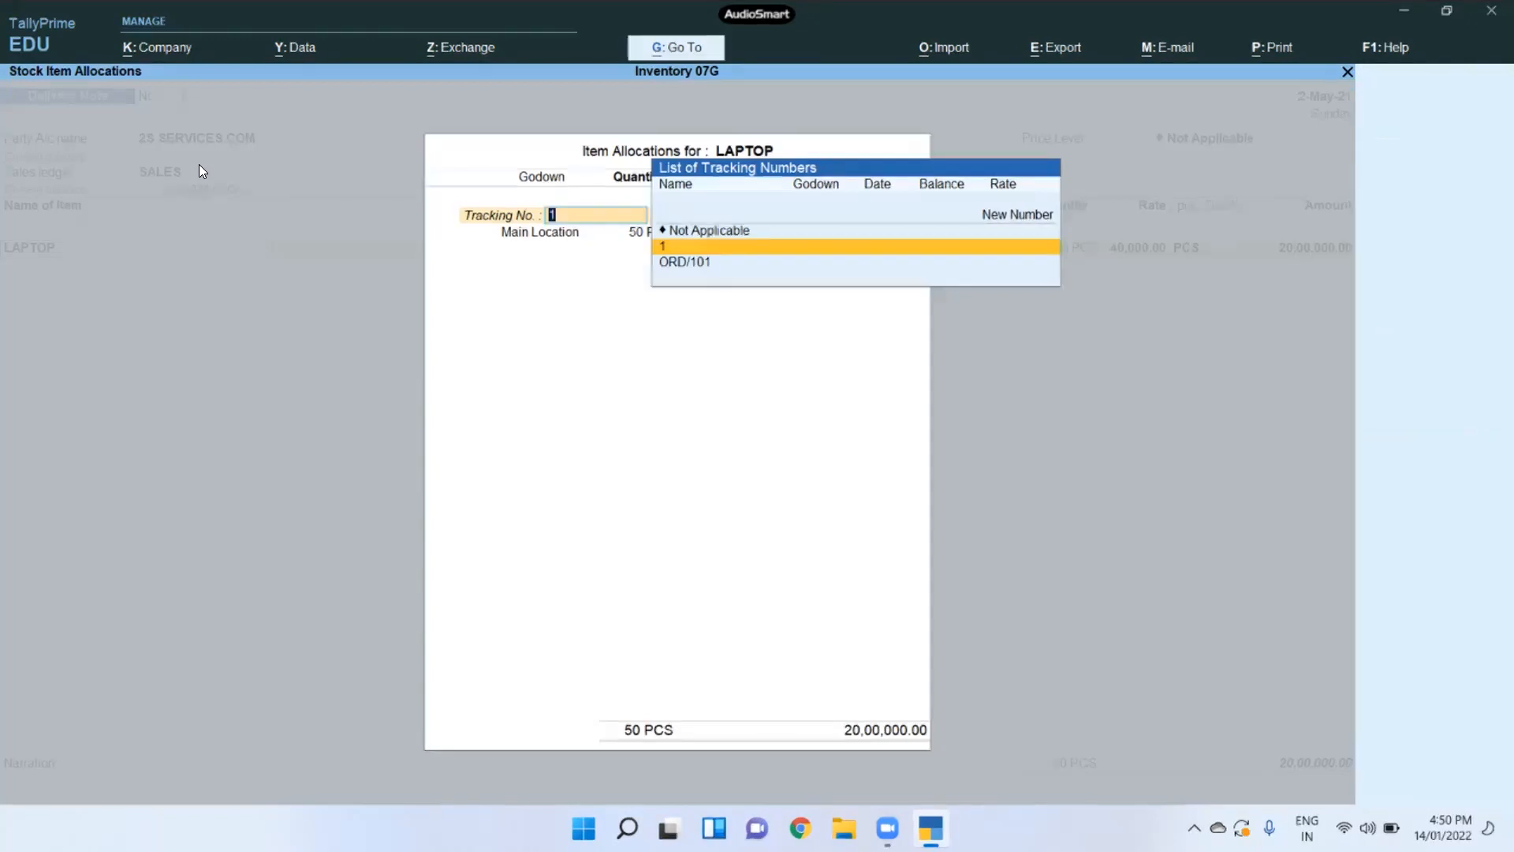
key("Up")
key("Up")
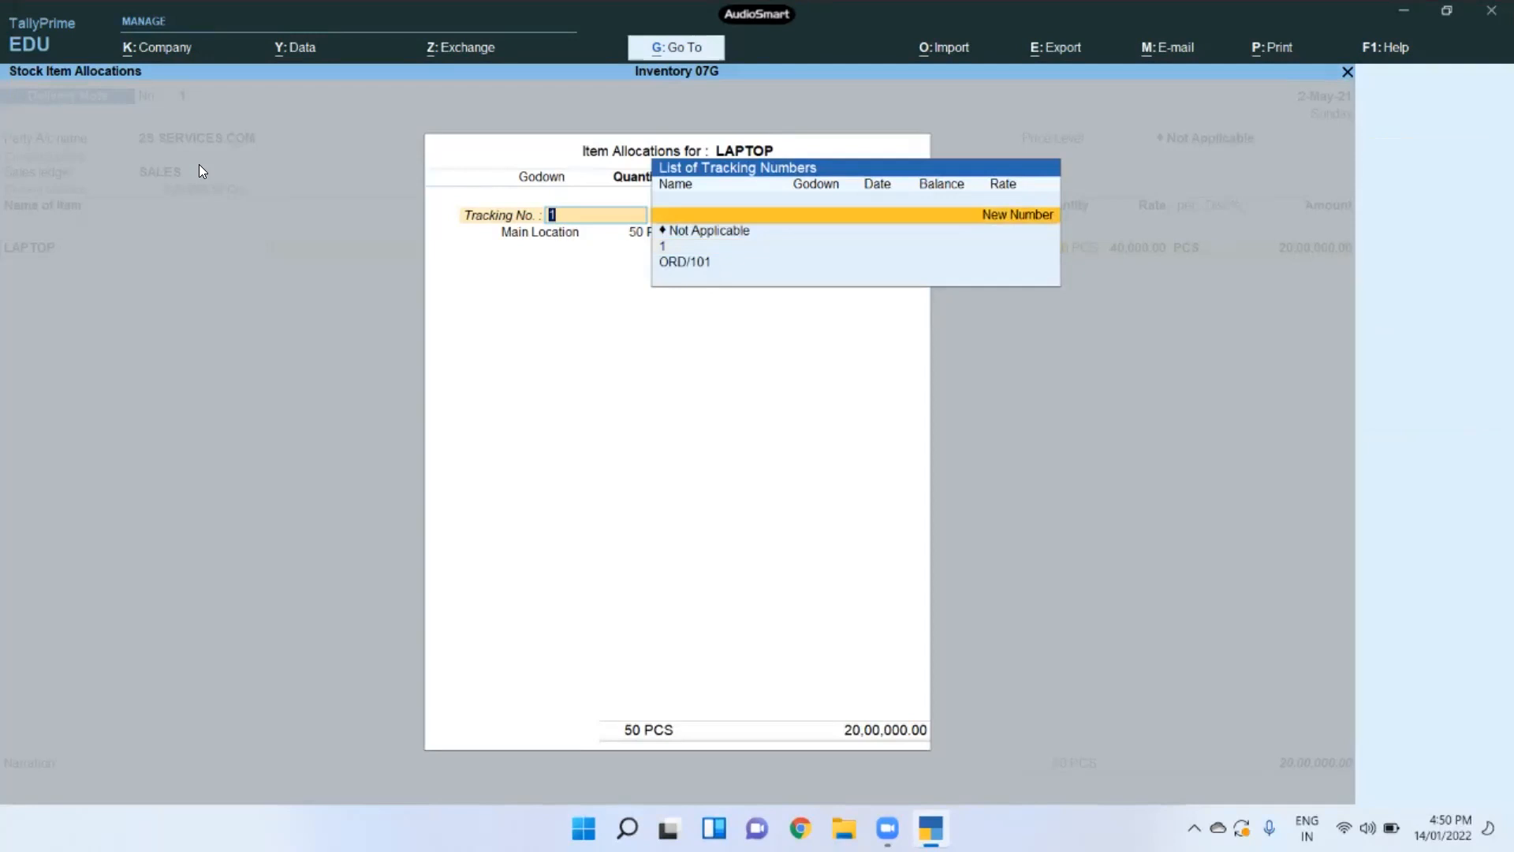
key("Return")
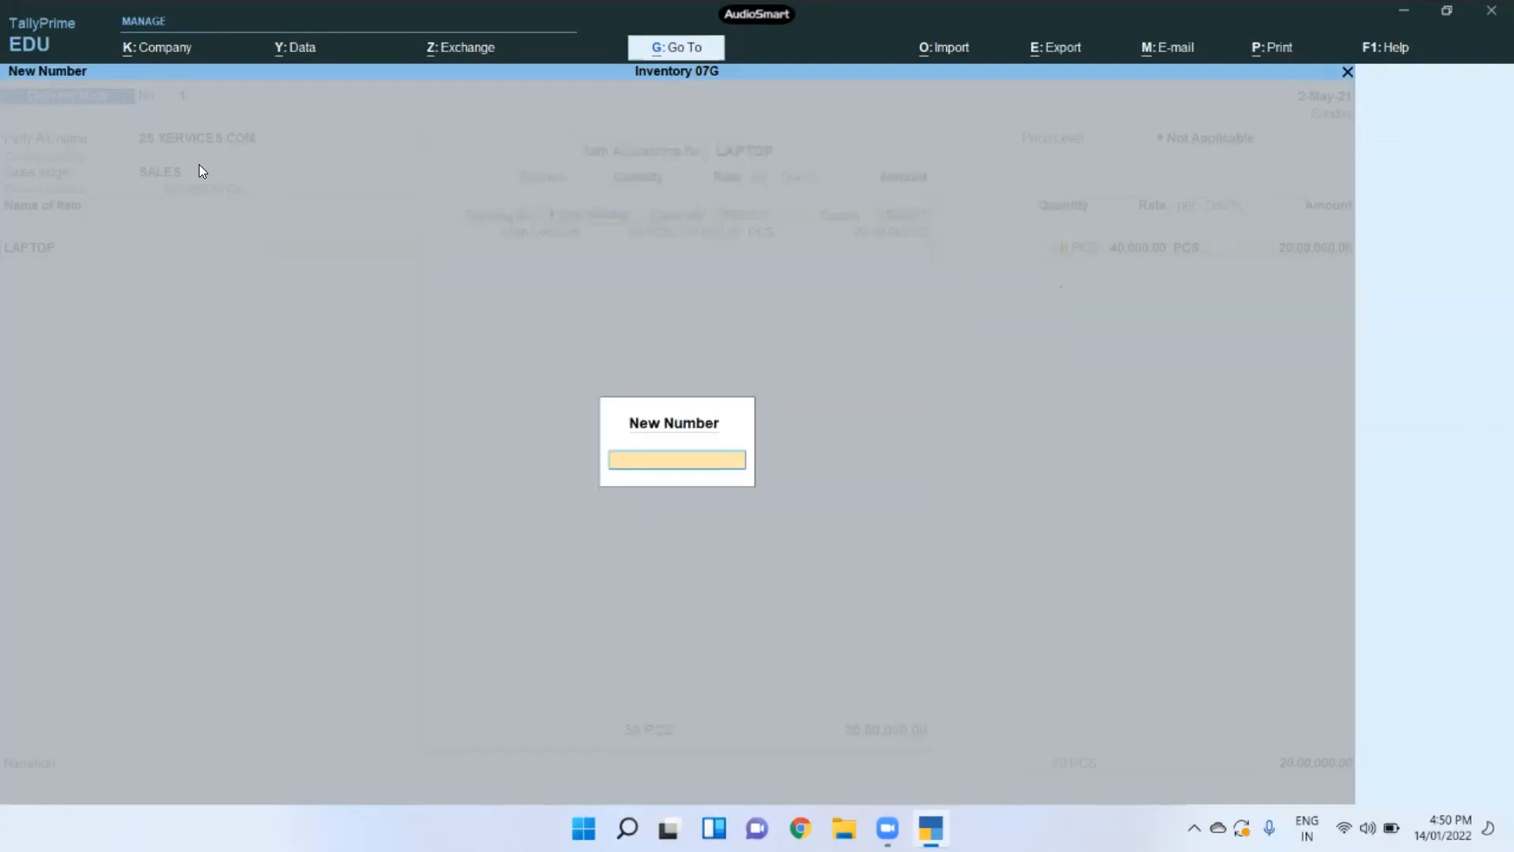
type("CH")
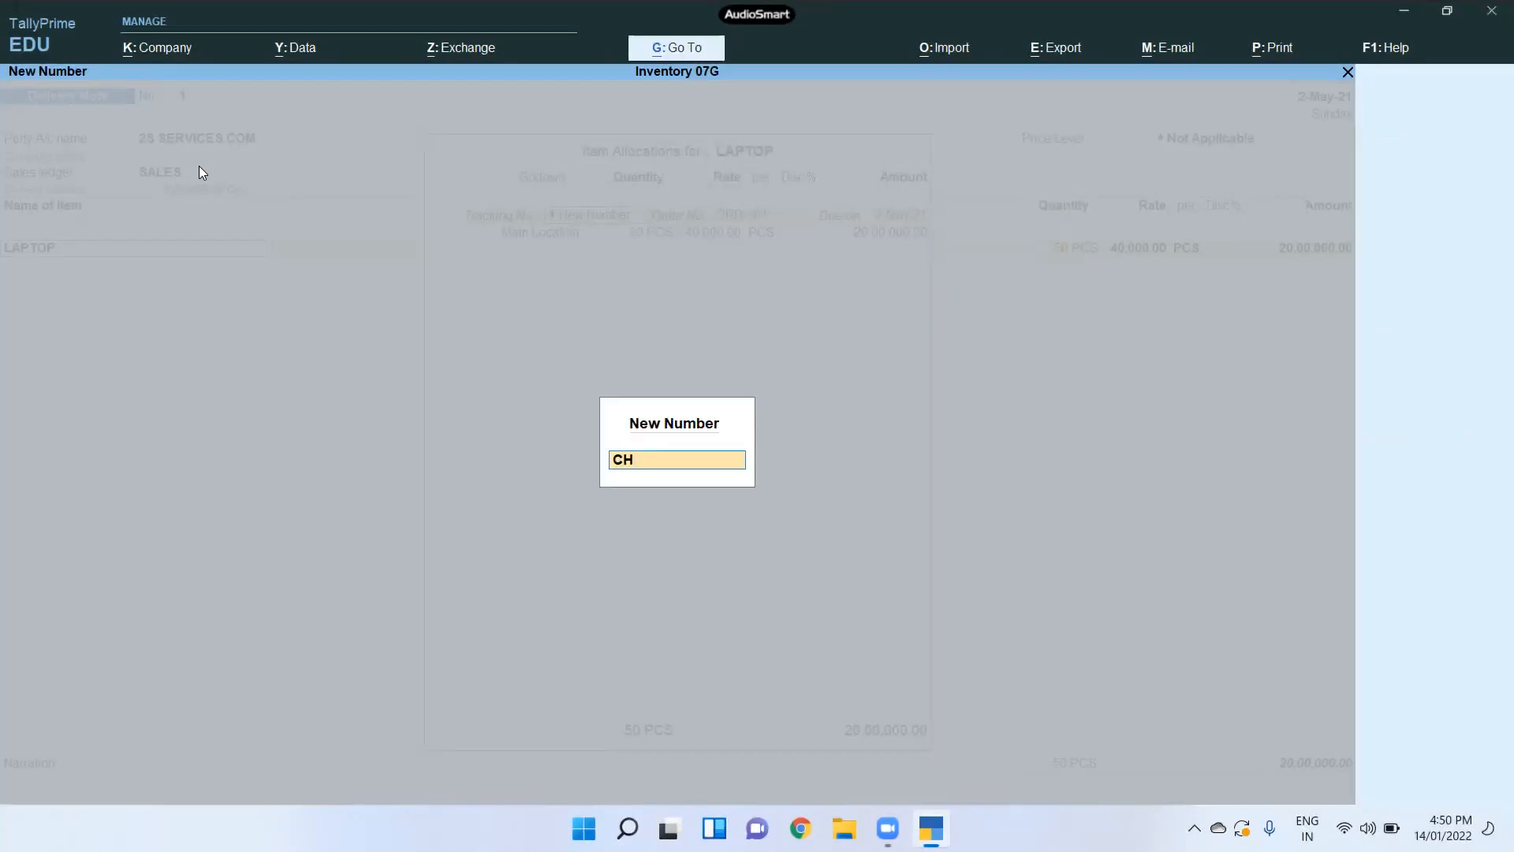
type("/101")
key("Return")
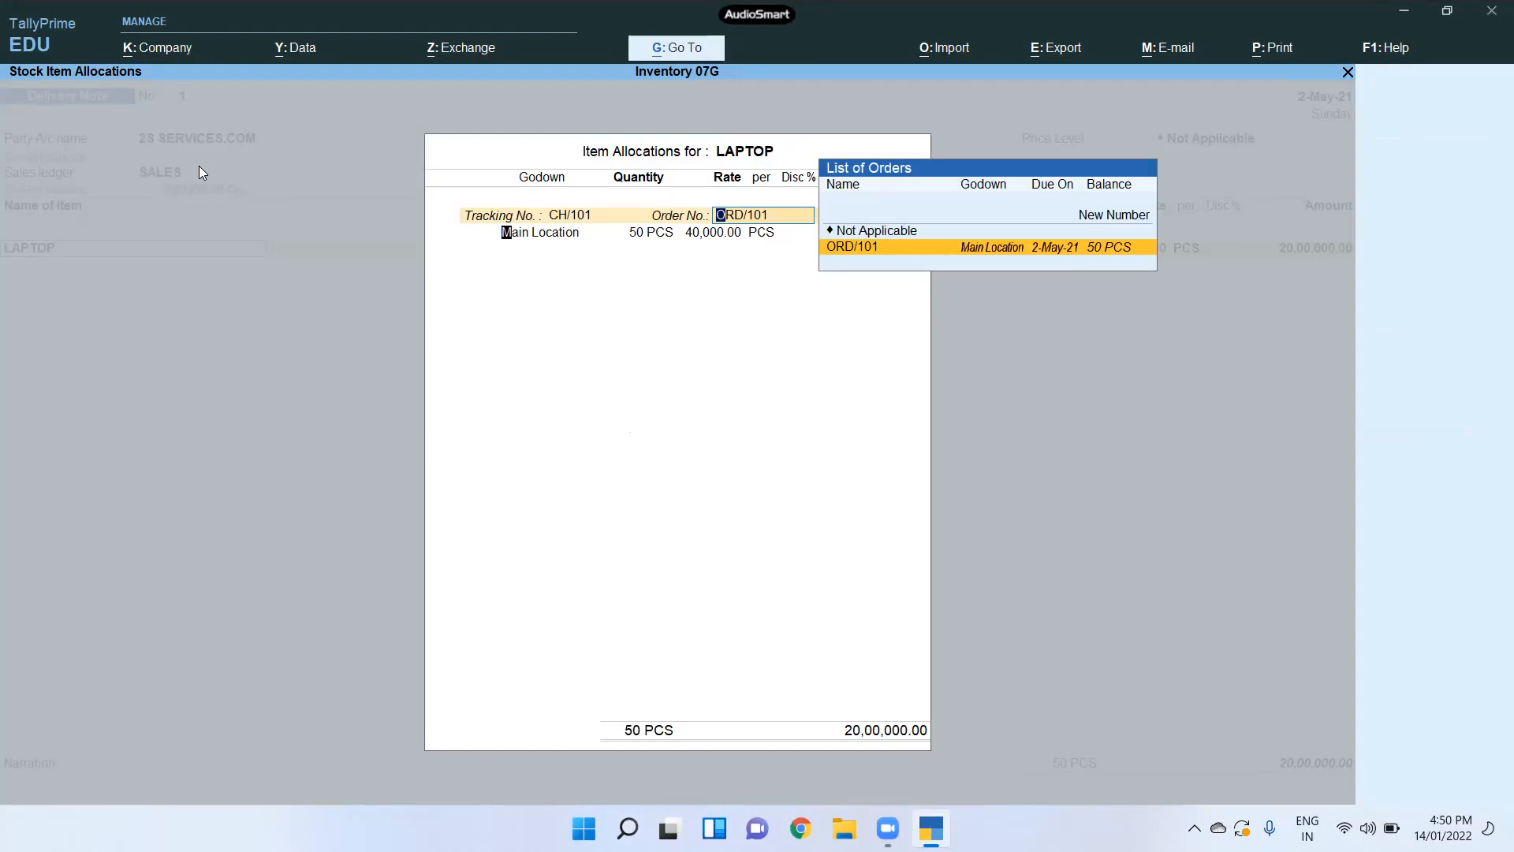
Step: Keep the linked order, Main Location, 50 PCS and the 40,000.00 rate for the laptop's allocation
key("Return")
key("Return")
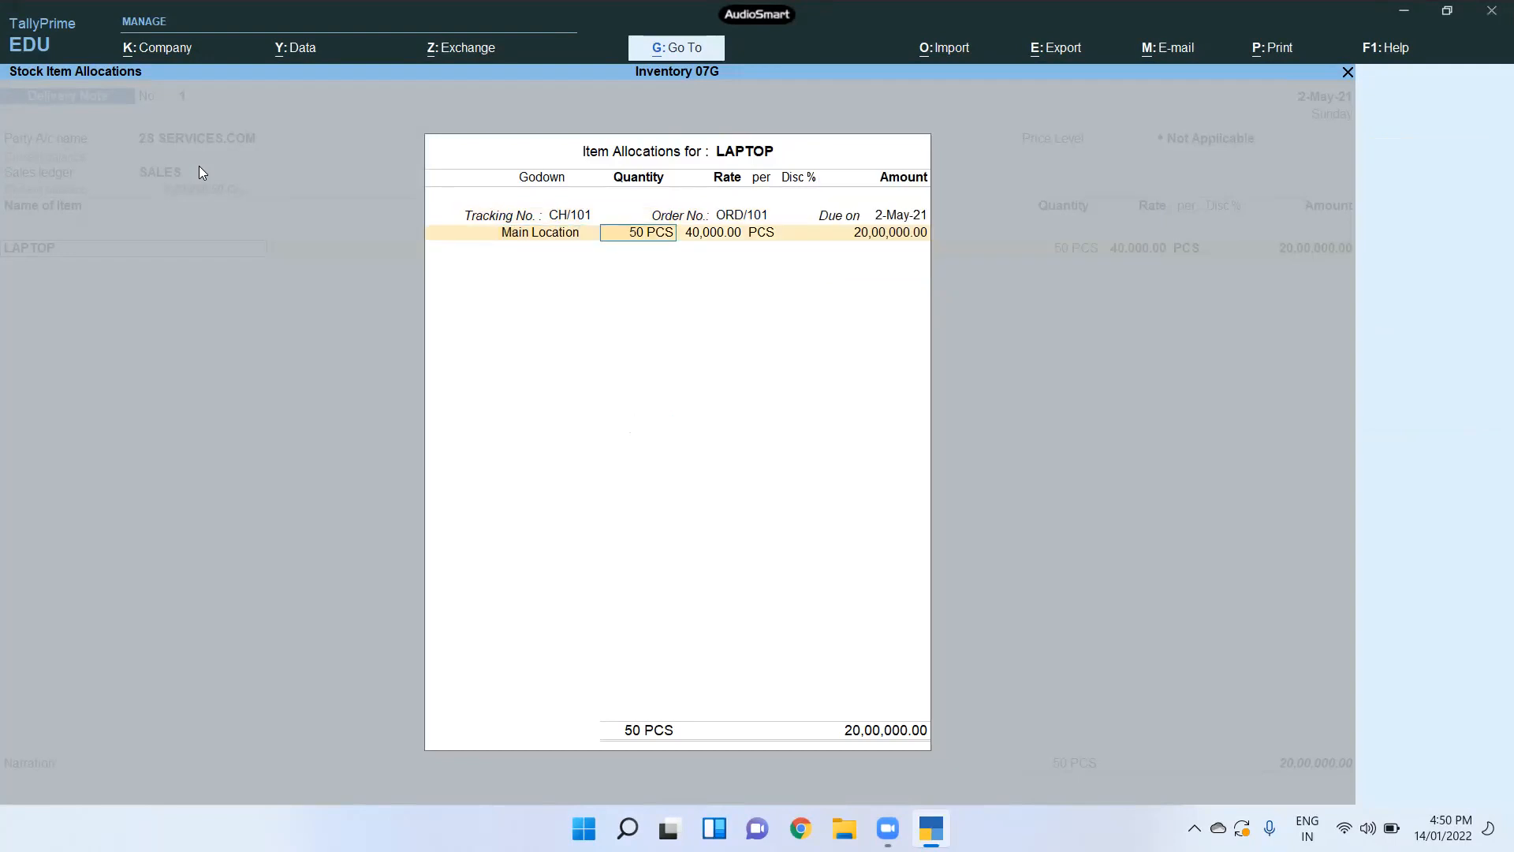
key("Return")
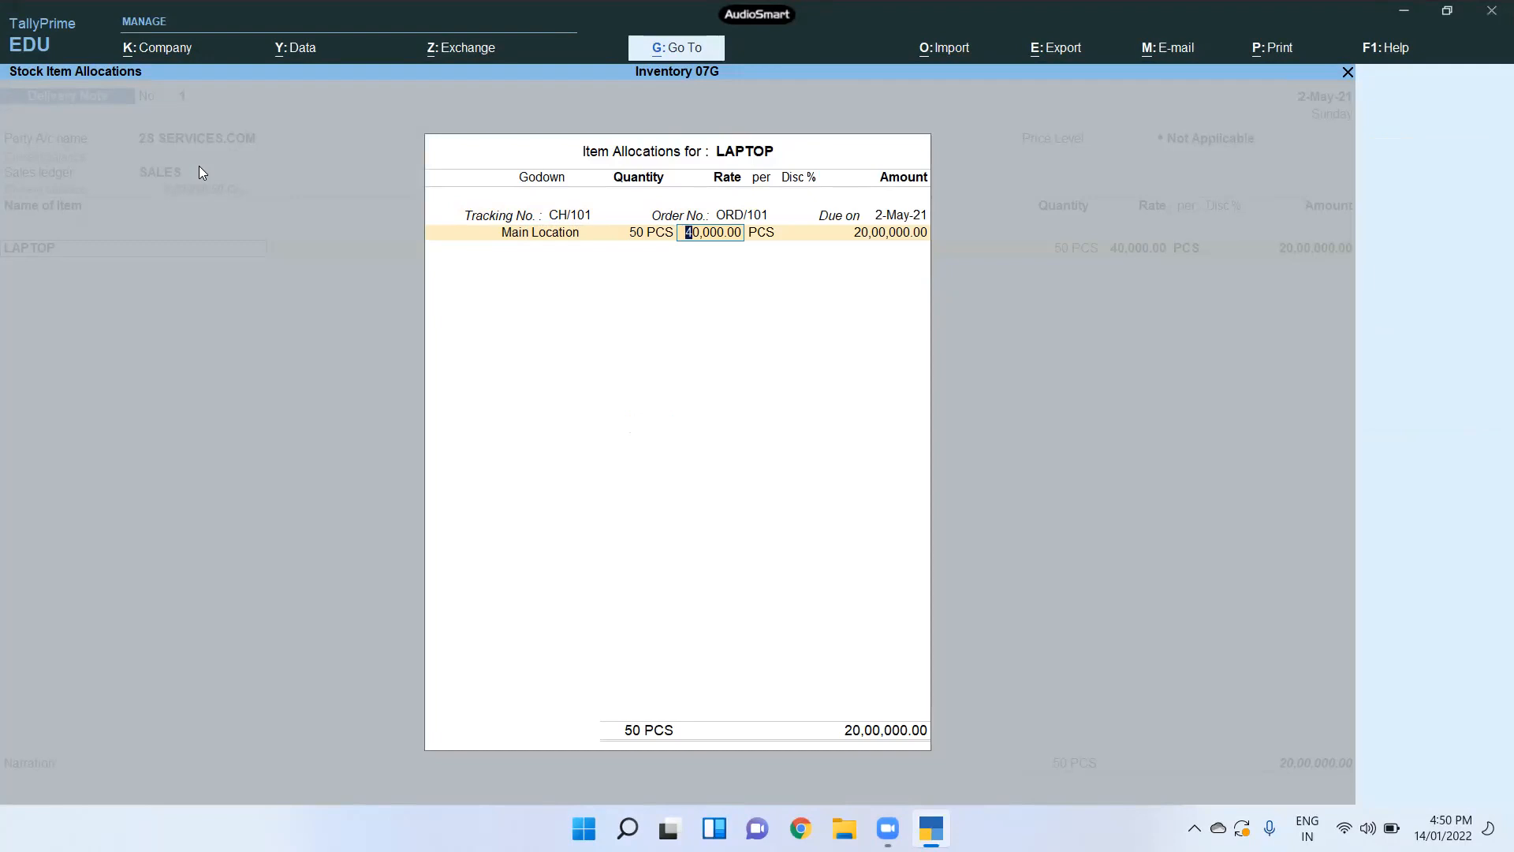
key("BackSpace")
key("Return")
key("Return")
key("Return")
key("Return")
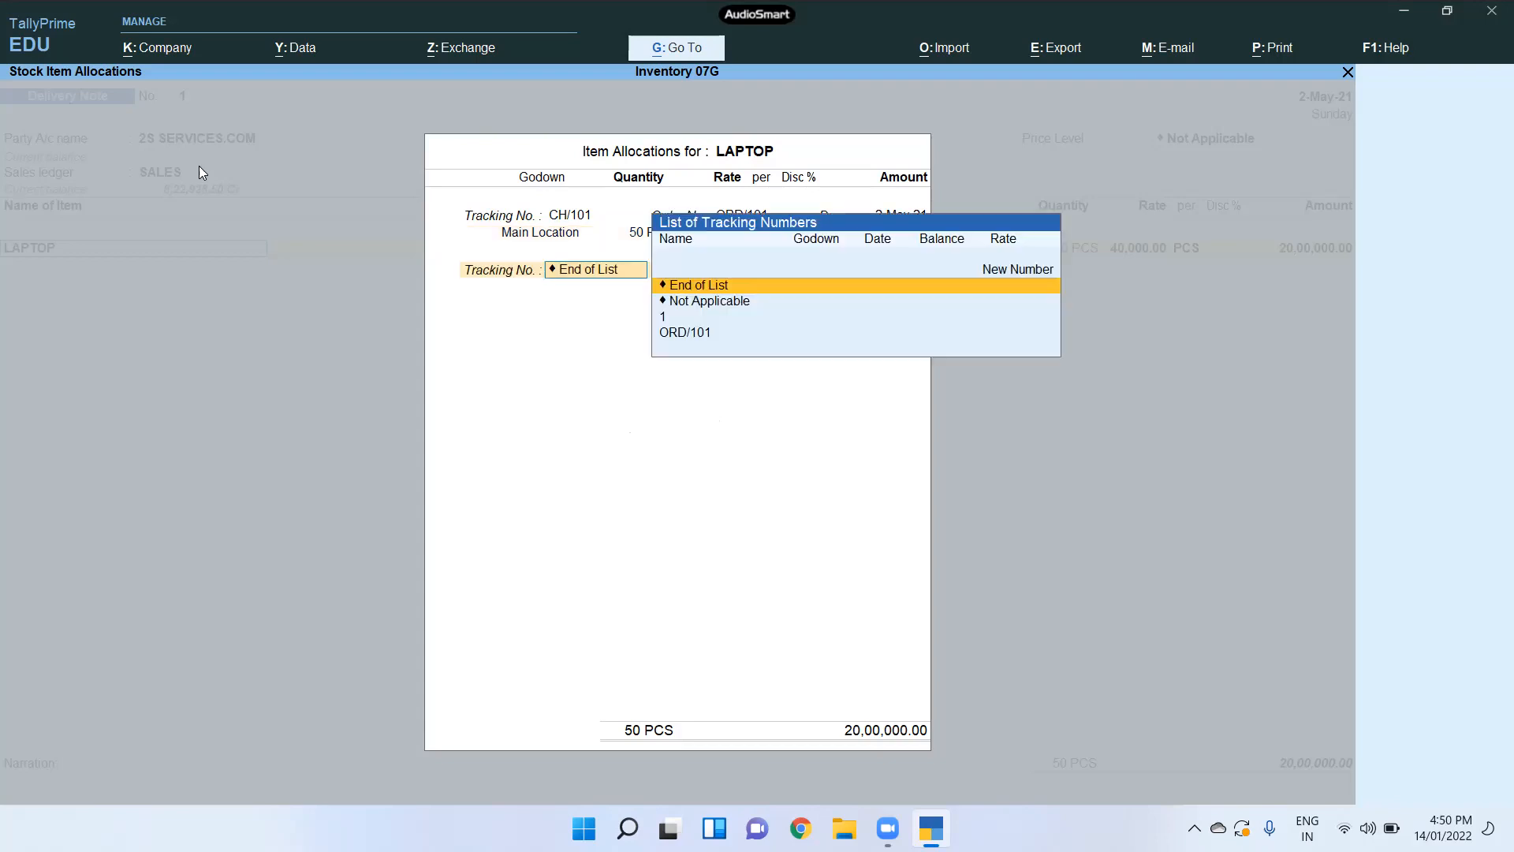
Step: Close the laptop's tracking allocations and end the delivery note's item list
key("Return")
key("Return")
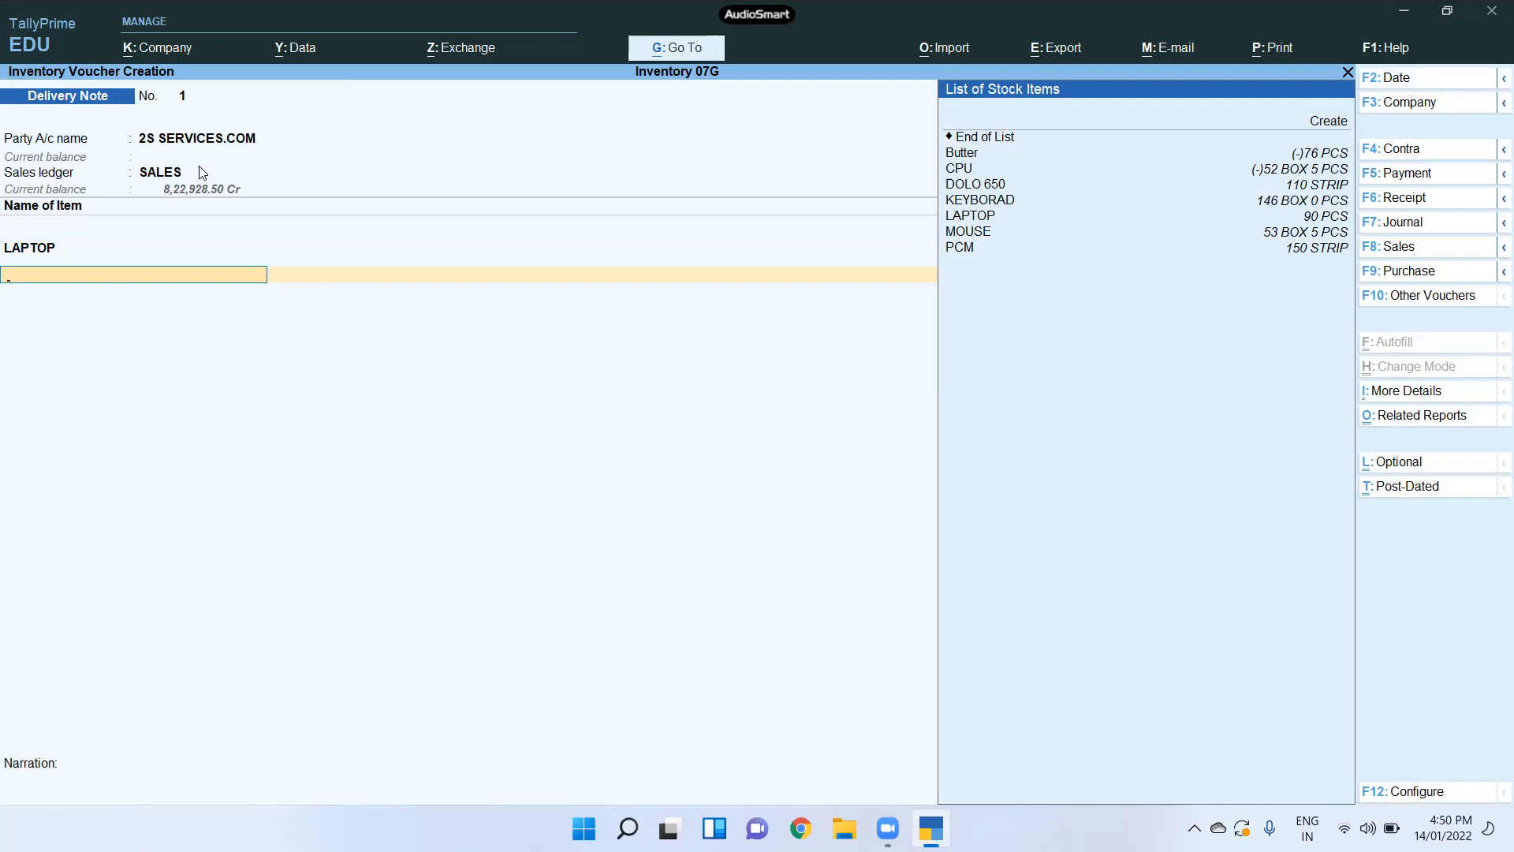
key("Down")
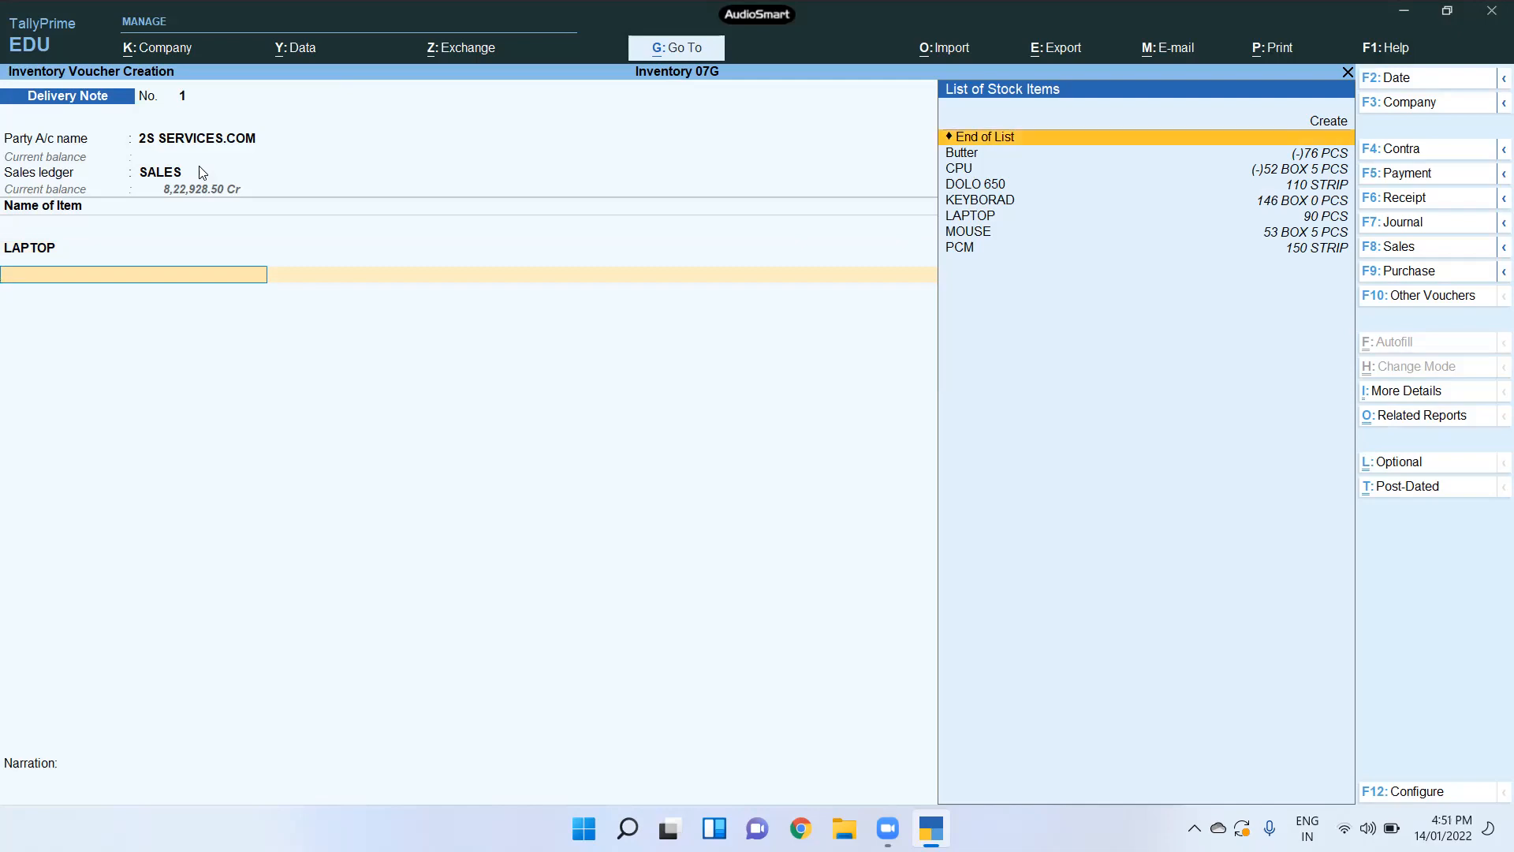
key("Return")
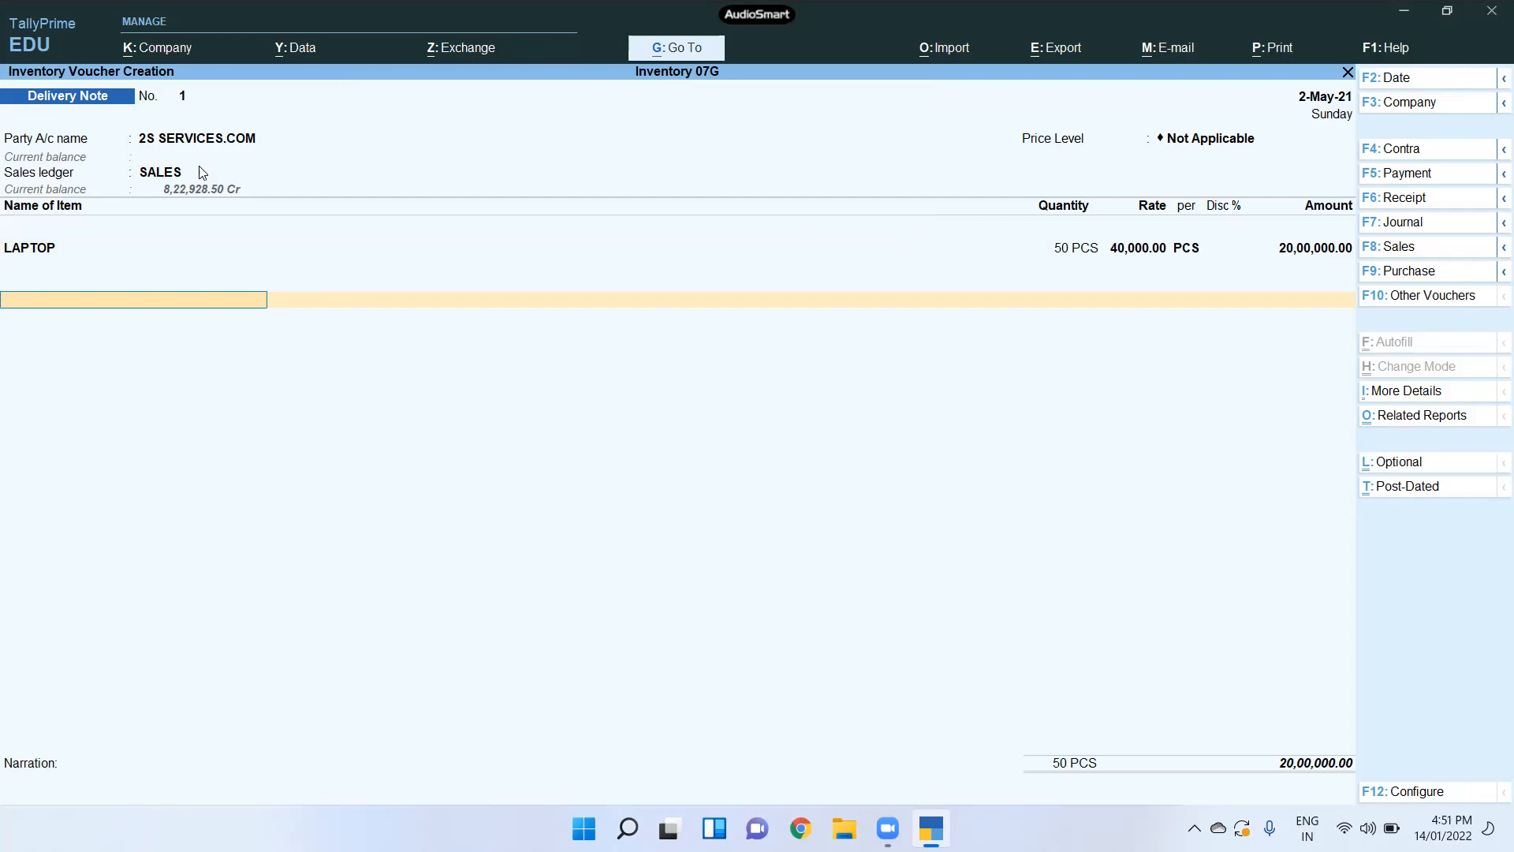
Step: Leave the additional ledger line and narration blank and save the delivery note
key("Return")
key("Return")
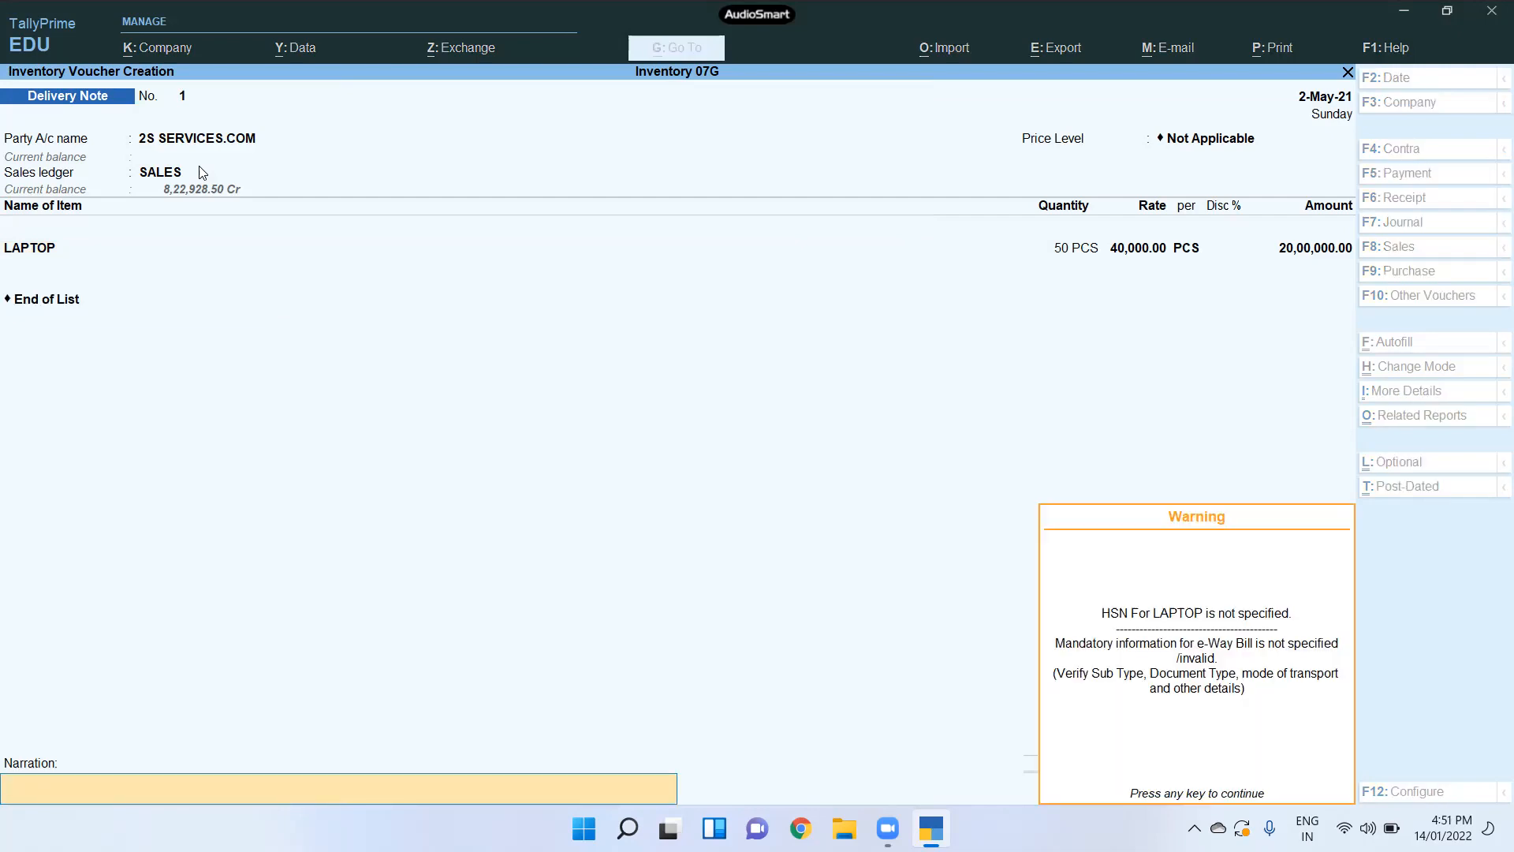
key("Return")
key("Return")
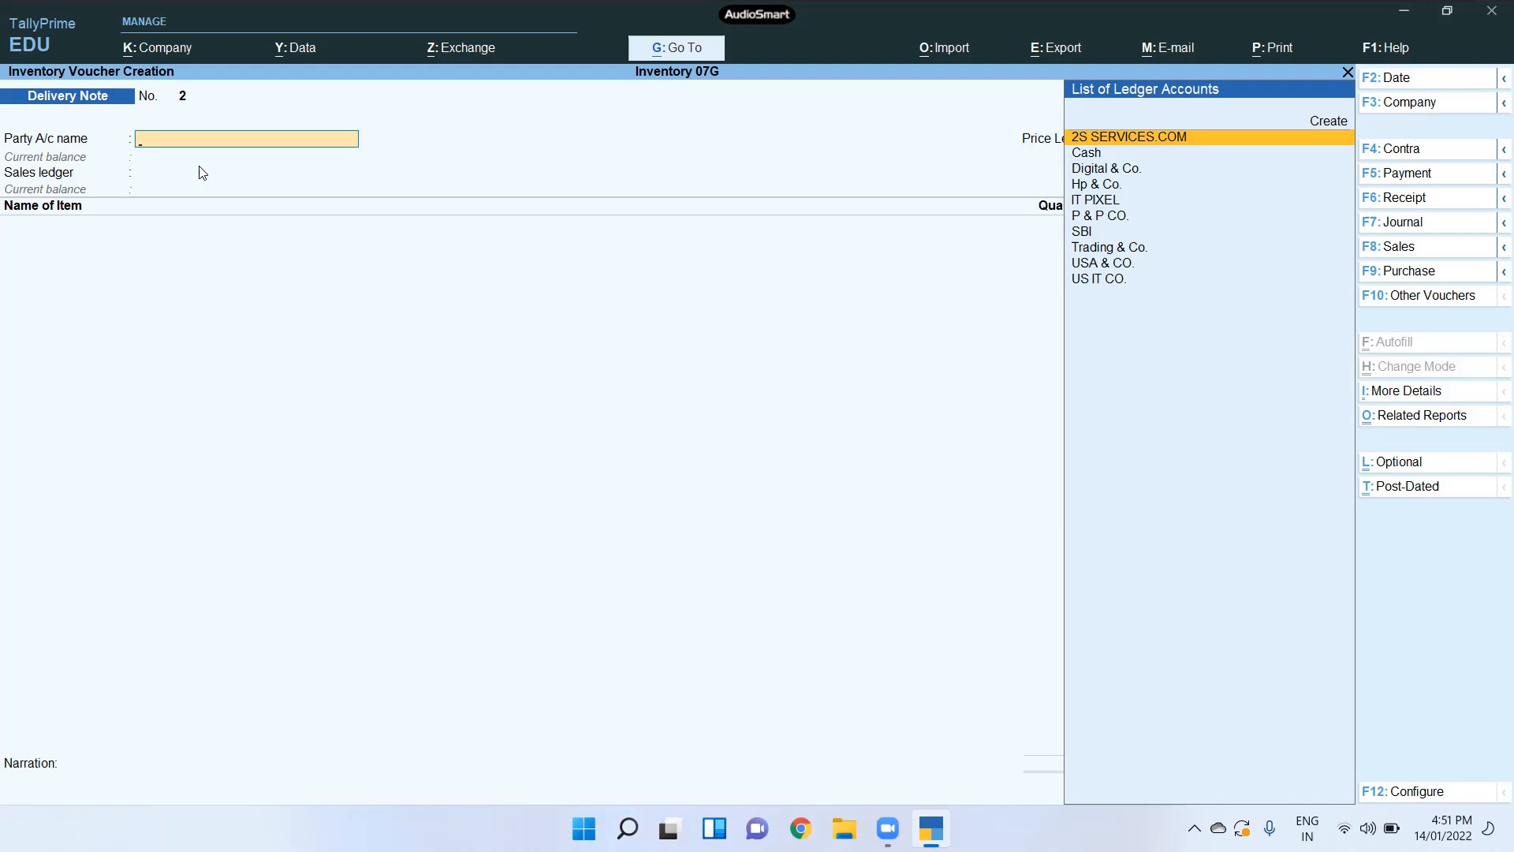
Step: Start a Rejections In voucher with 2S SERVICES.COM as both the ledger account and the customer name
key("ctrl")
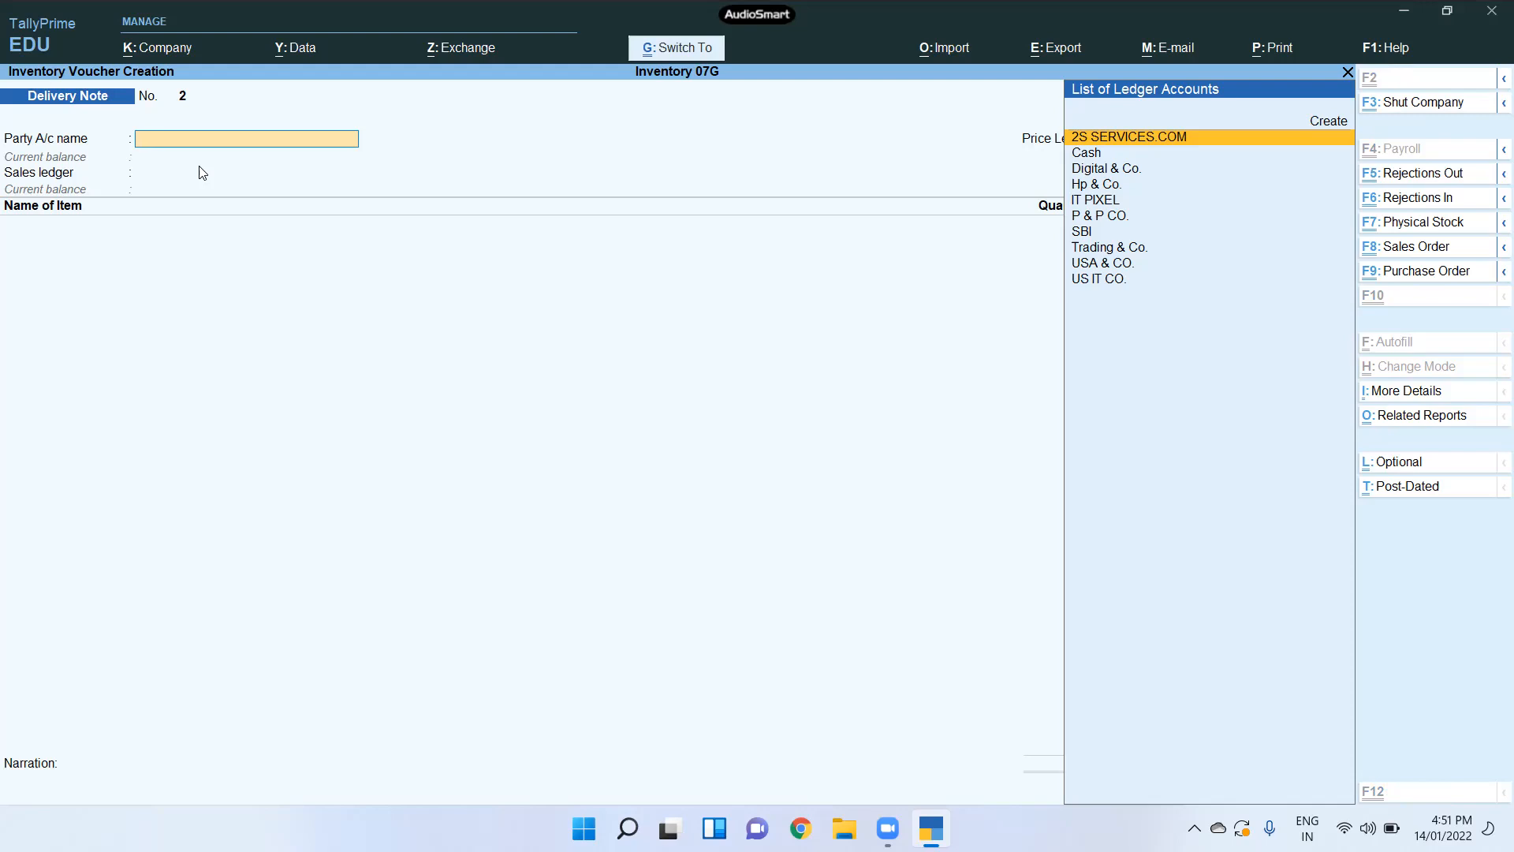
key("ctrl+F6")
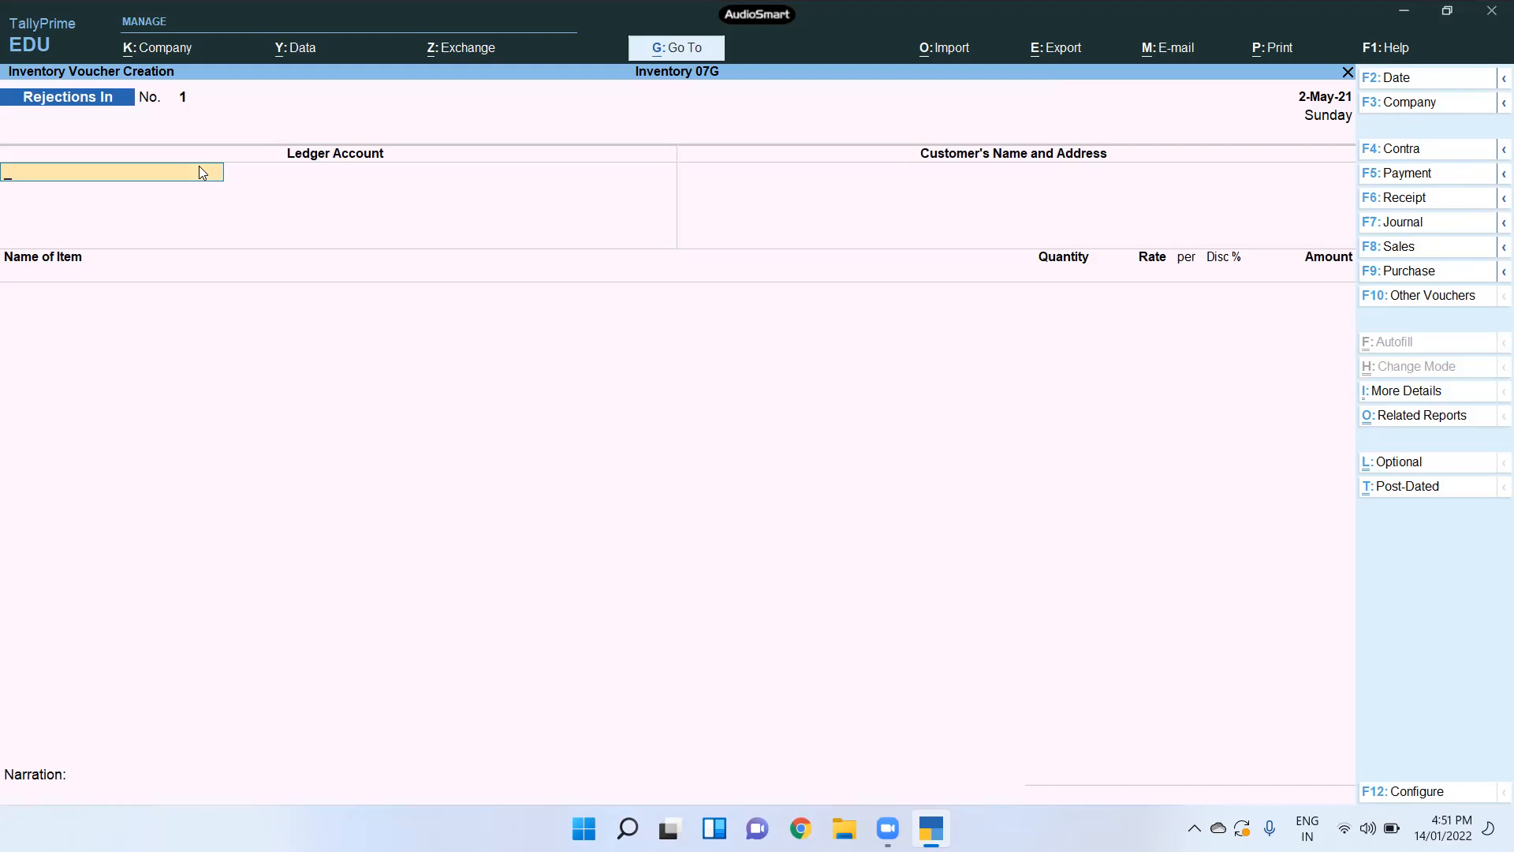
key("Down")
key("Down")
key("Down")
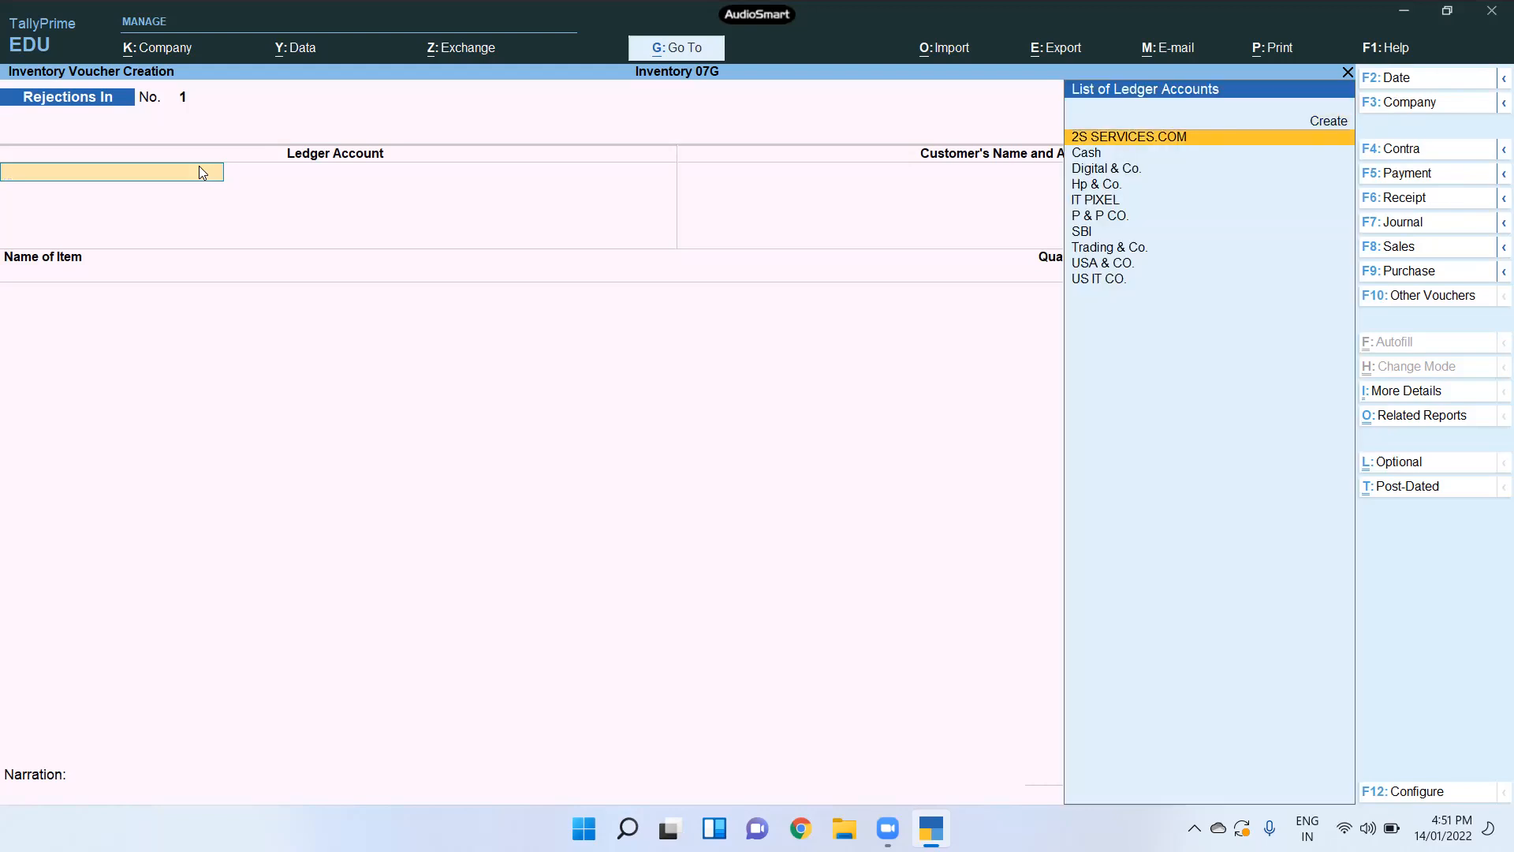
key("Return")
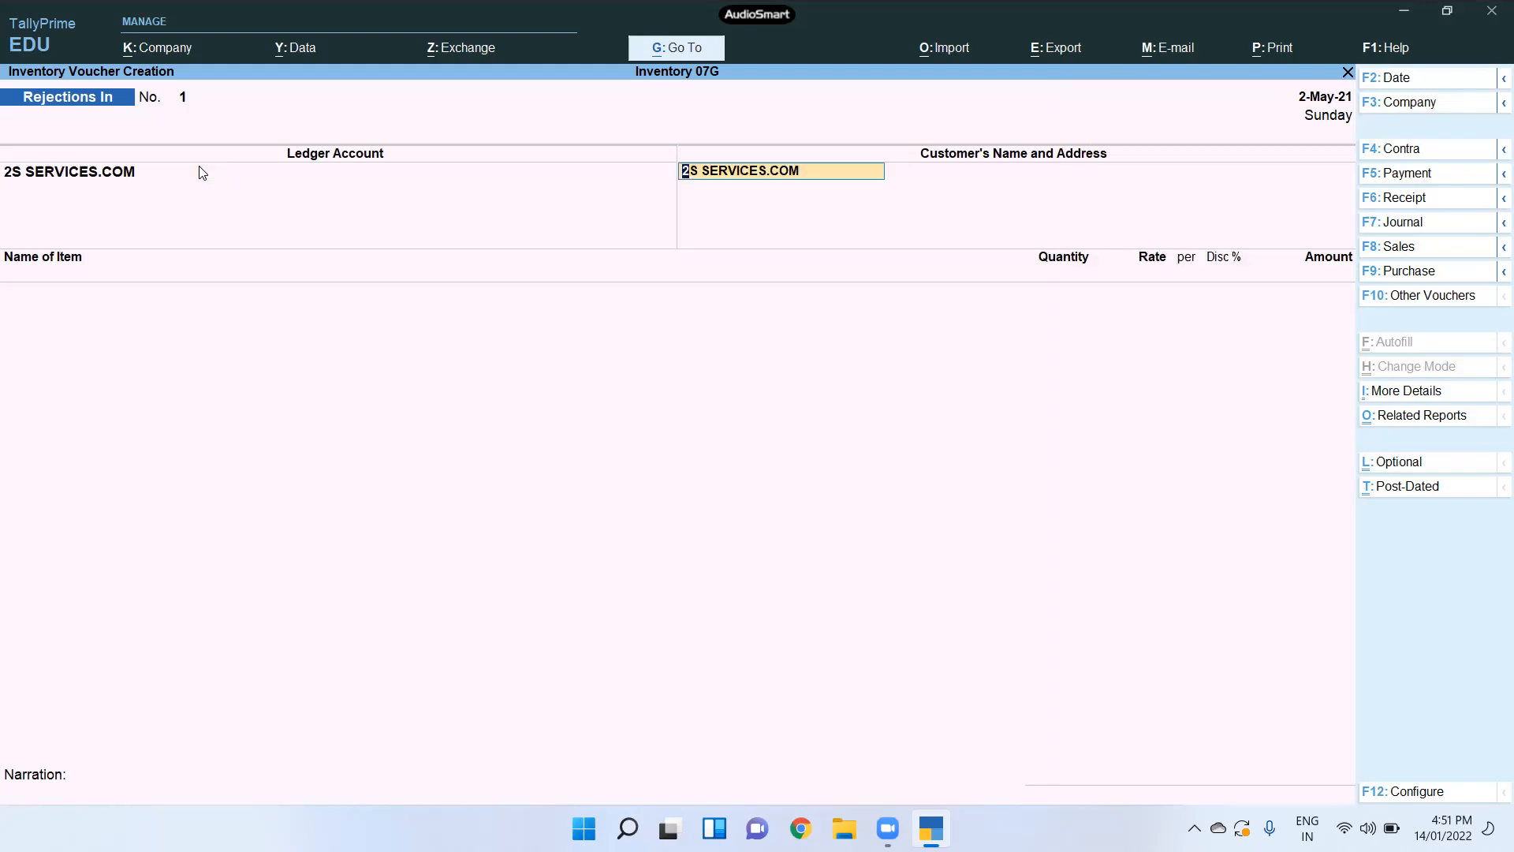
key("Return")
key("Return")
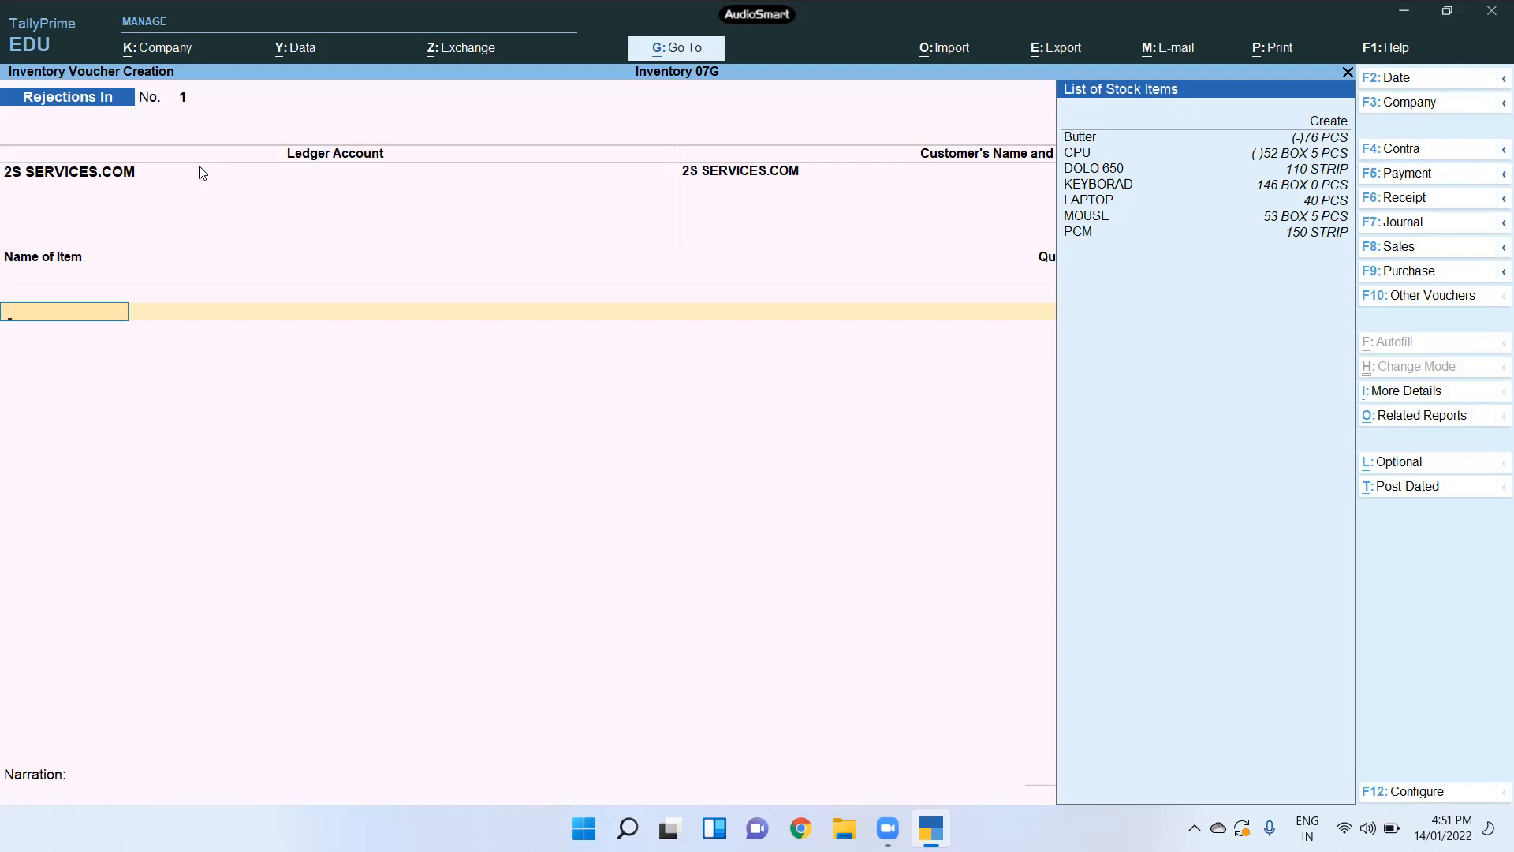
Step: Add the LAPTOP item to the Rejections In voucher and allocate it against tracking number CH/101
key("Down")
key("Down")
key("Down")
key("Down")
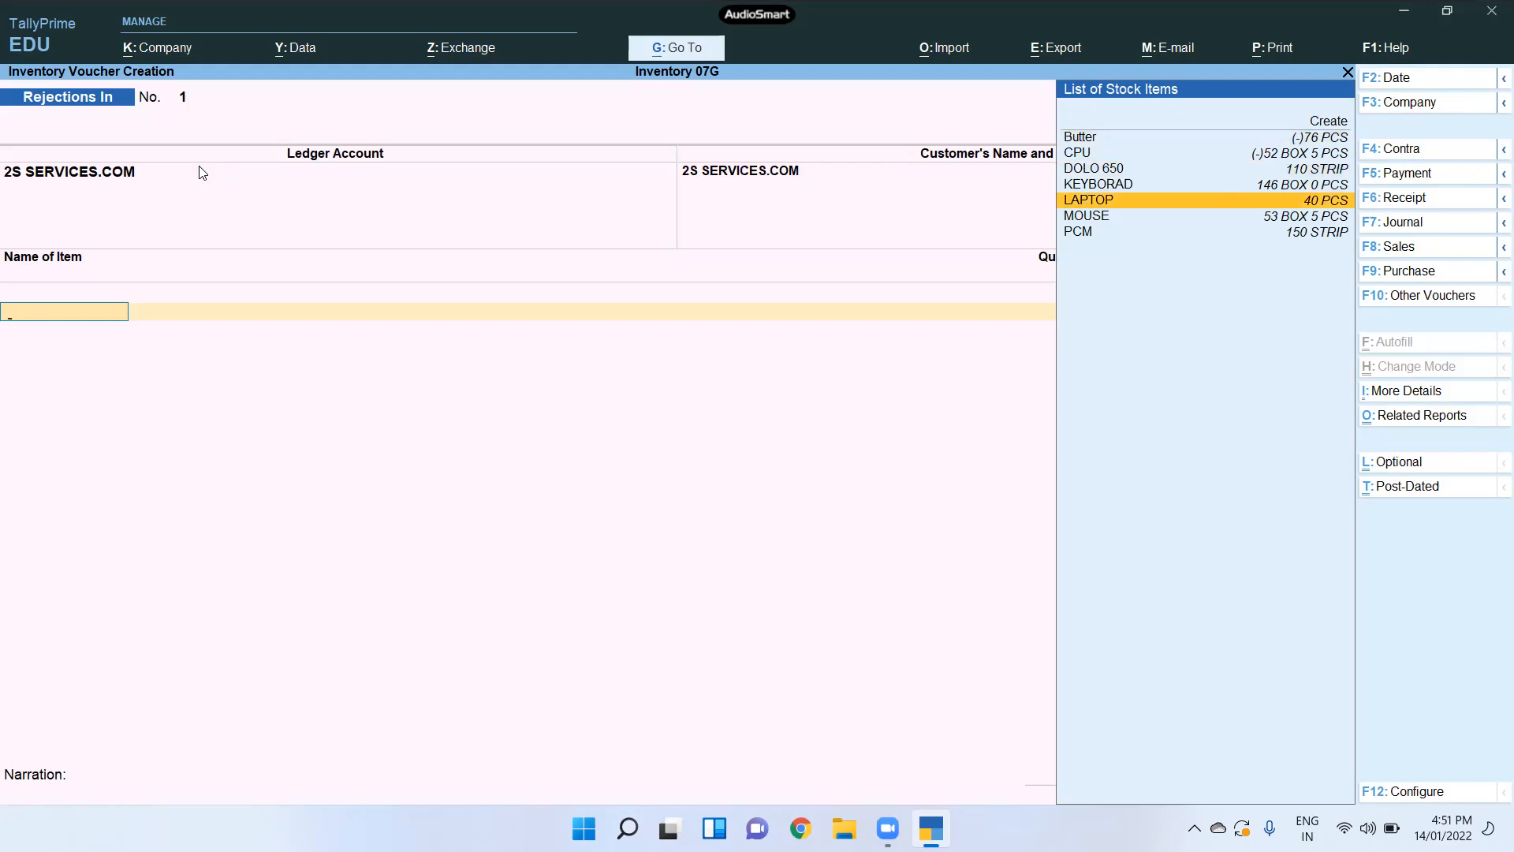
key("Return")
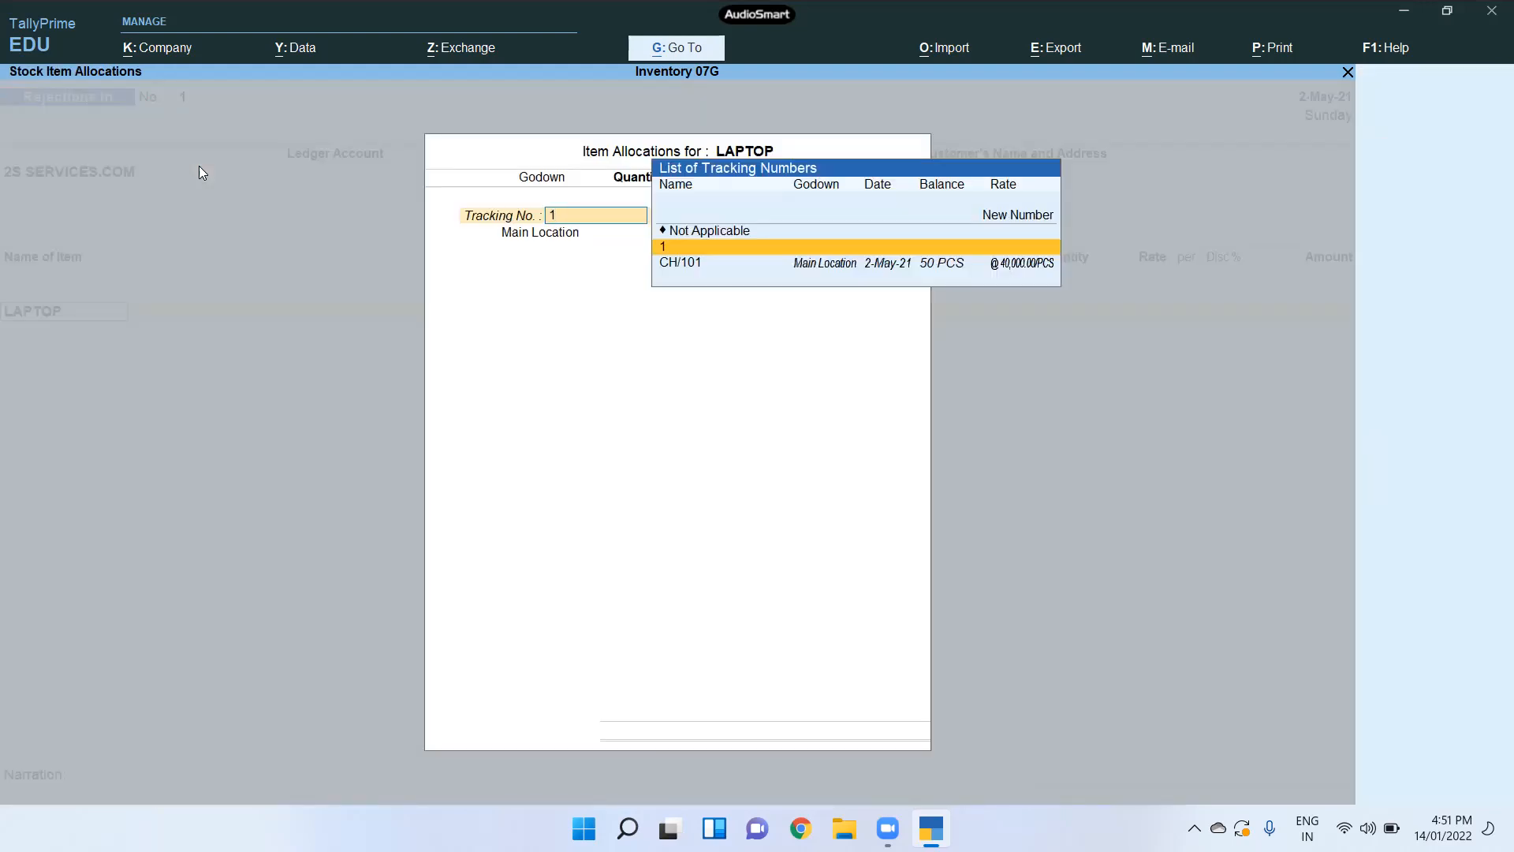
key("Down")
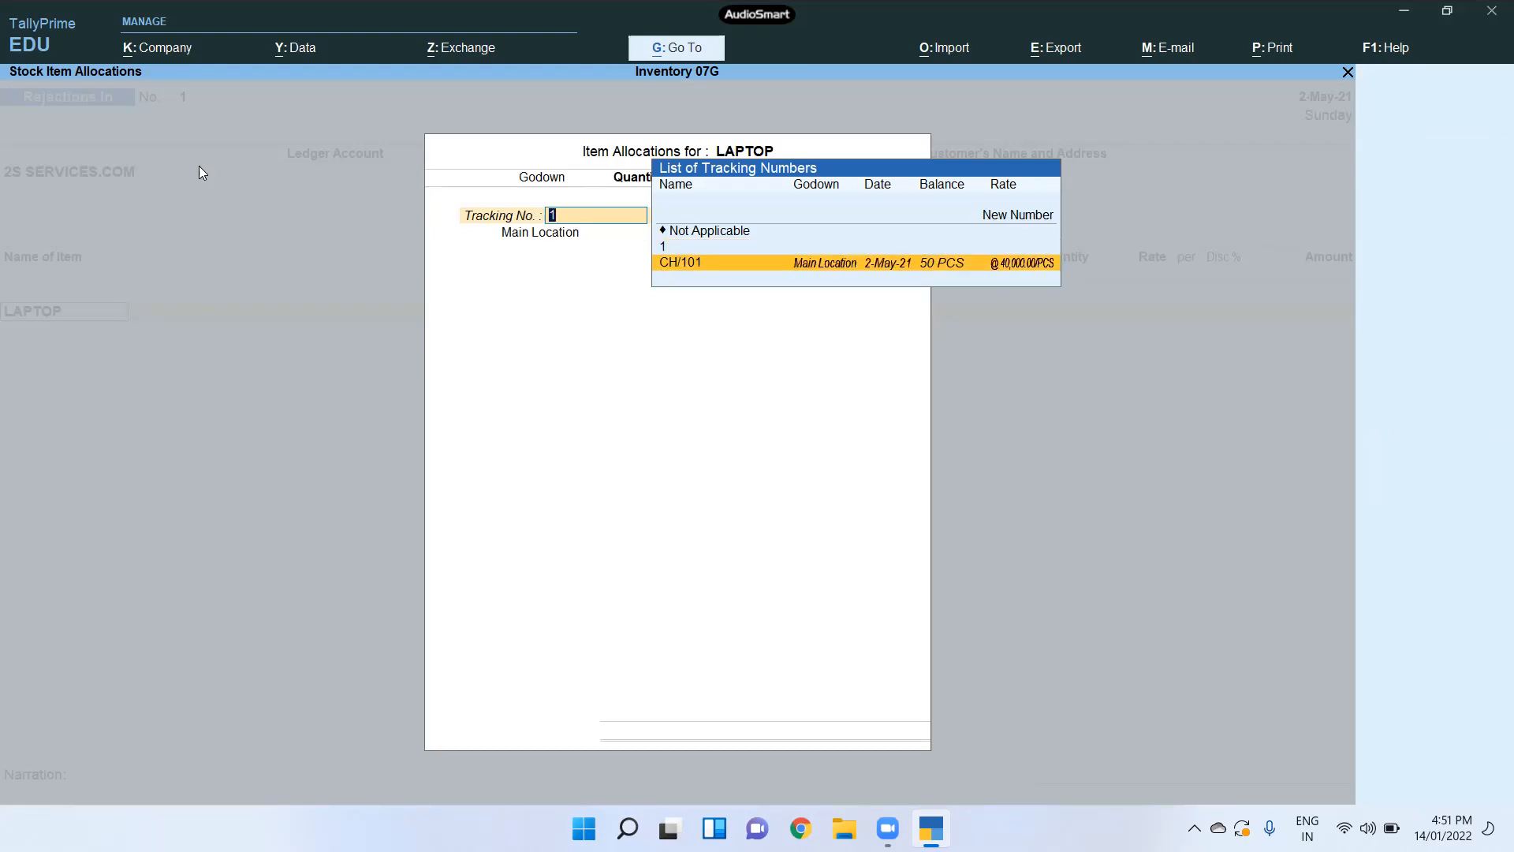
key("Return")
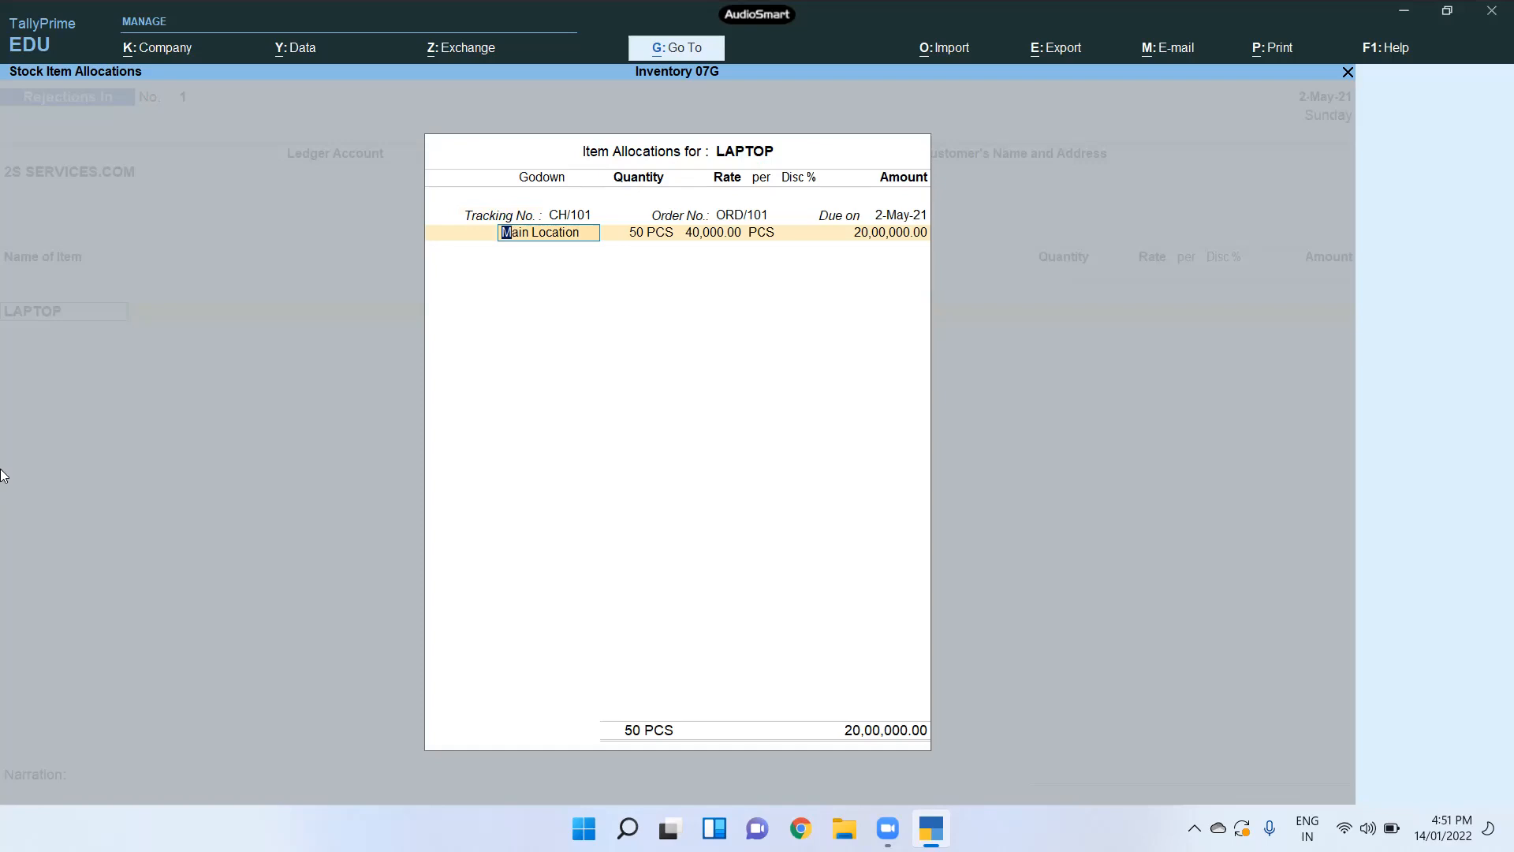
Step: Set the returned laptop's godown to Main Location and its quantity to 5 PCS
key("BackSpace")
key("Down")
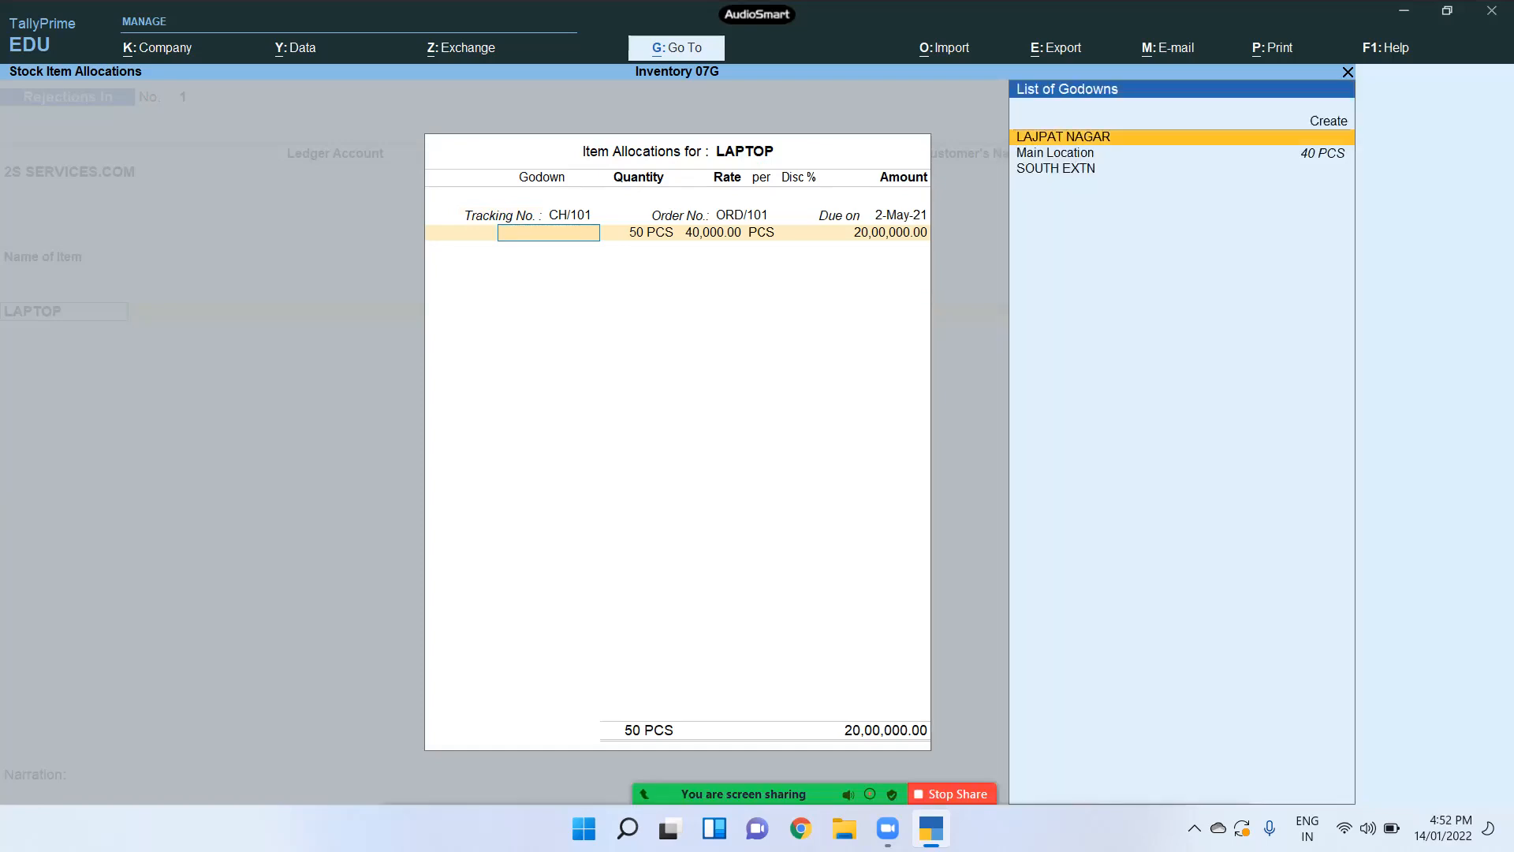
key("Down")
key("Return")
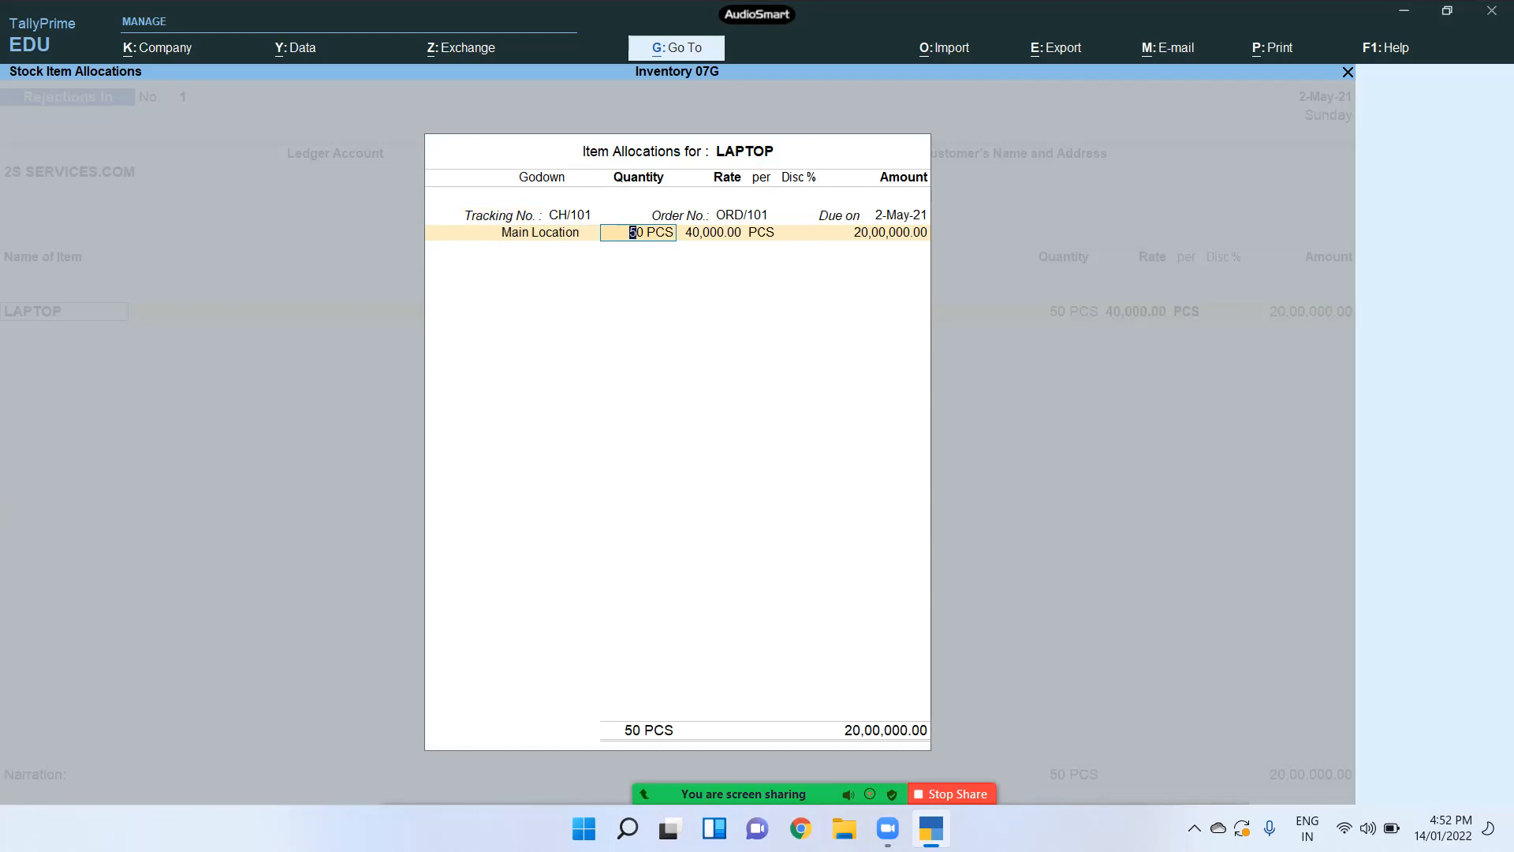
type("5")
key("Return")
Step: Keep the 40,000.00 rate, end the item lists and save the Rejections In voucher without a narration
key("Return")
key("Return")
key("Return")
key("Return")
key("Return")
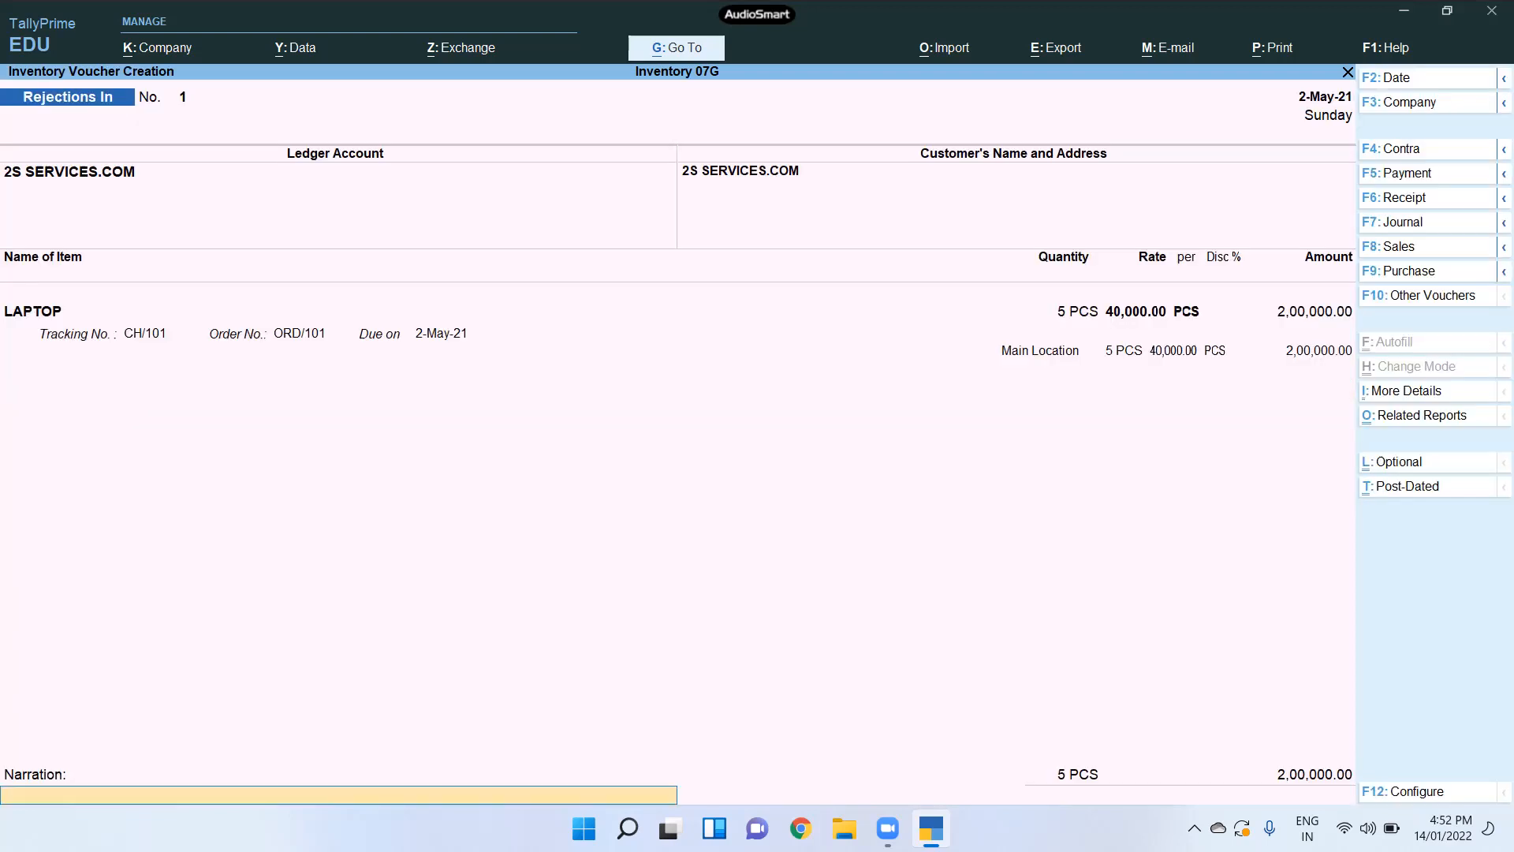
key("Return")
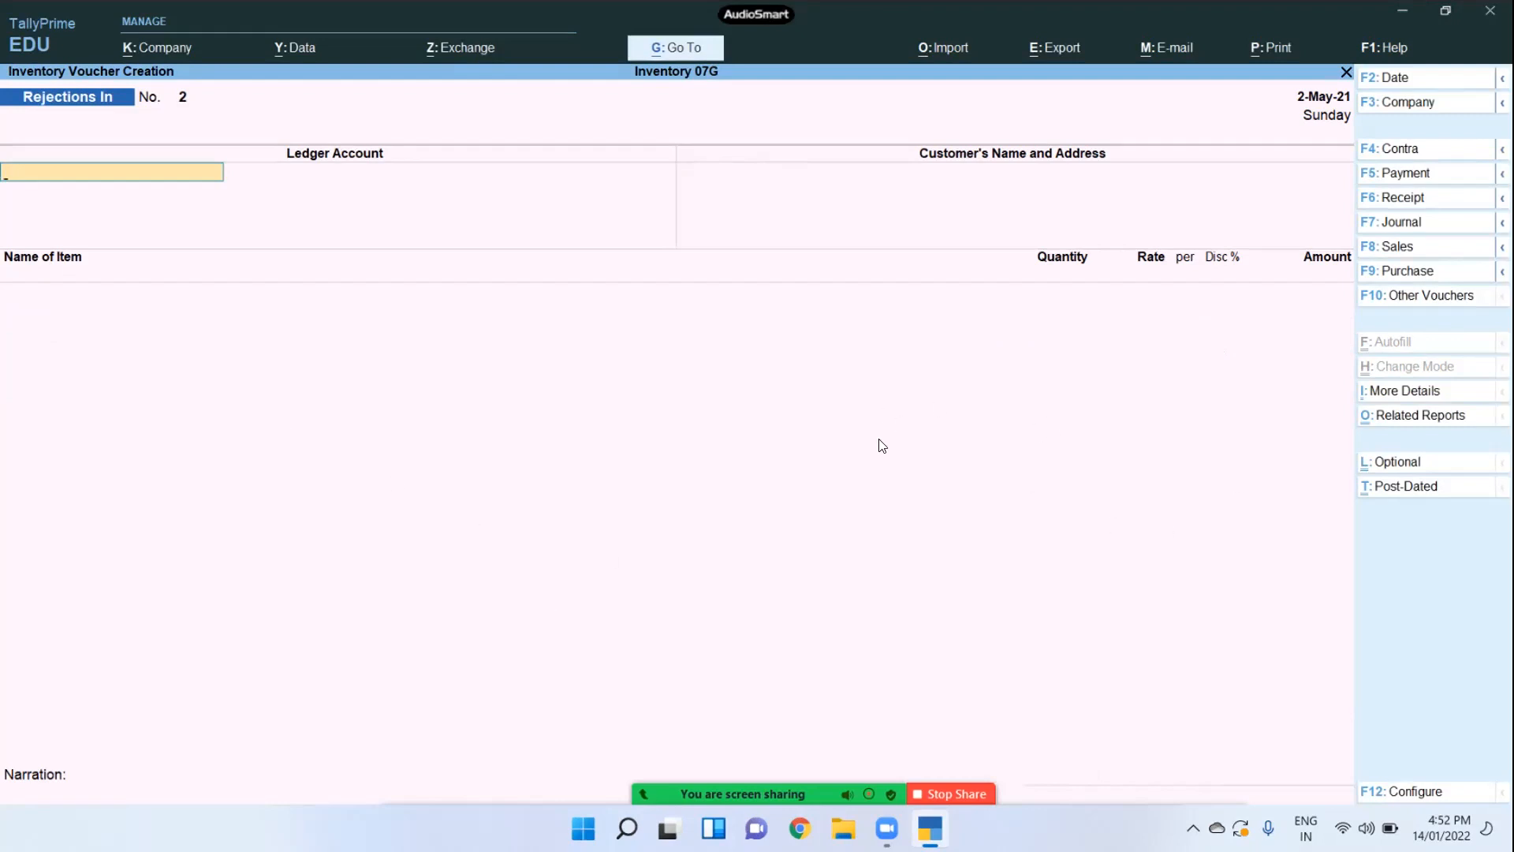
Step: Start a sales voucher for 2S SERVICES.COM and link it to delivery note CH/101
key("F8")
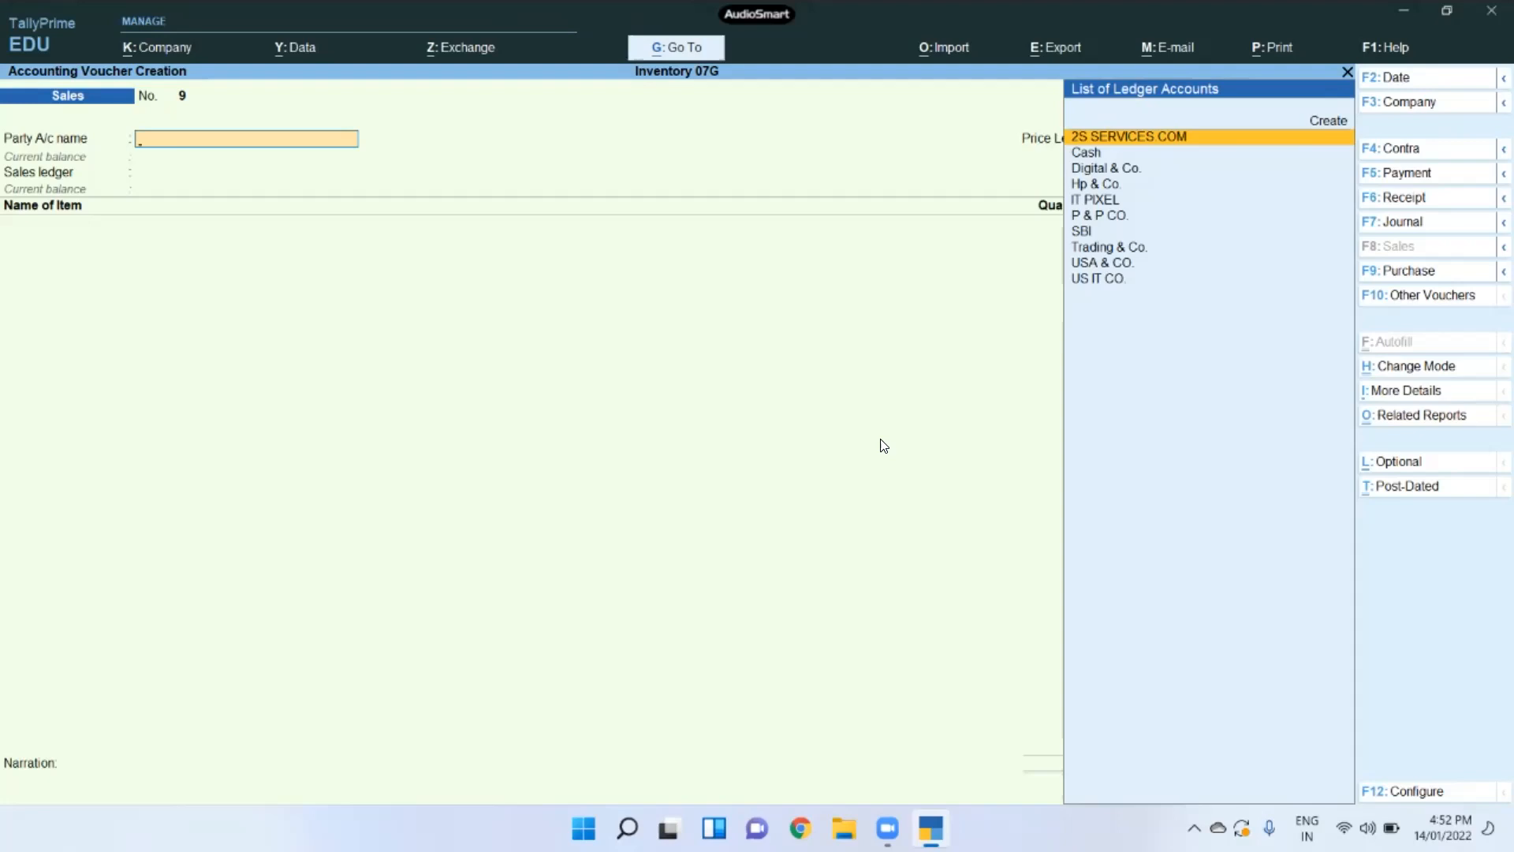
key("Return")
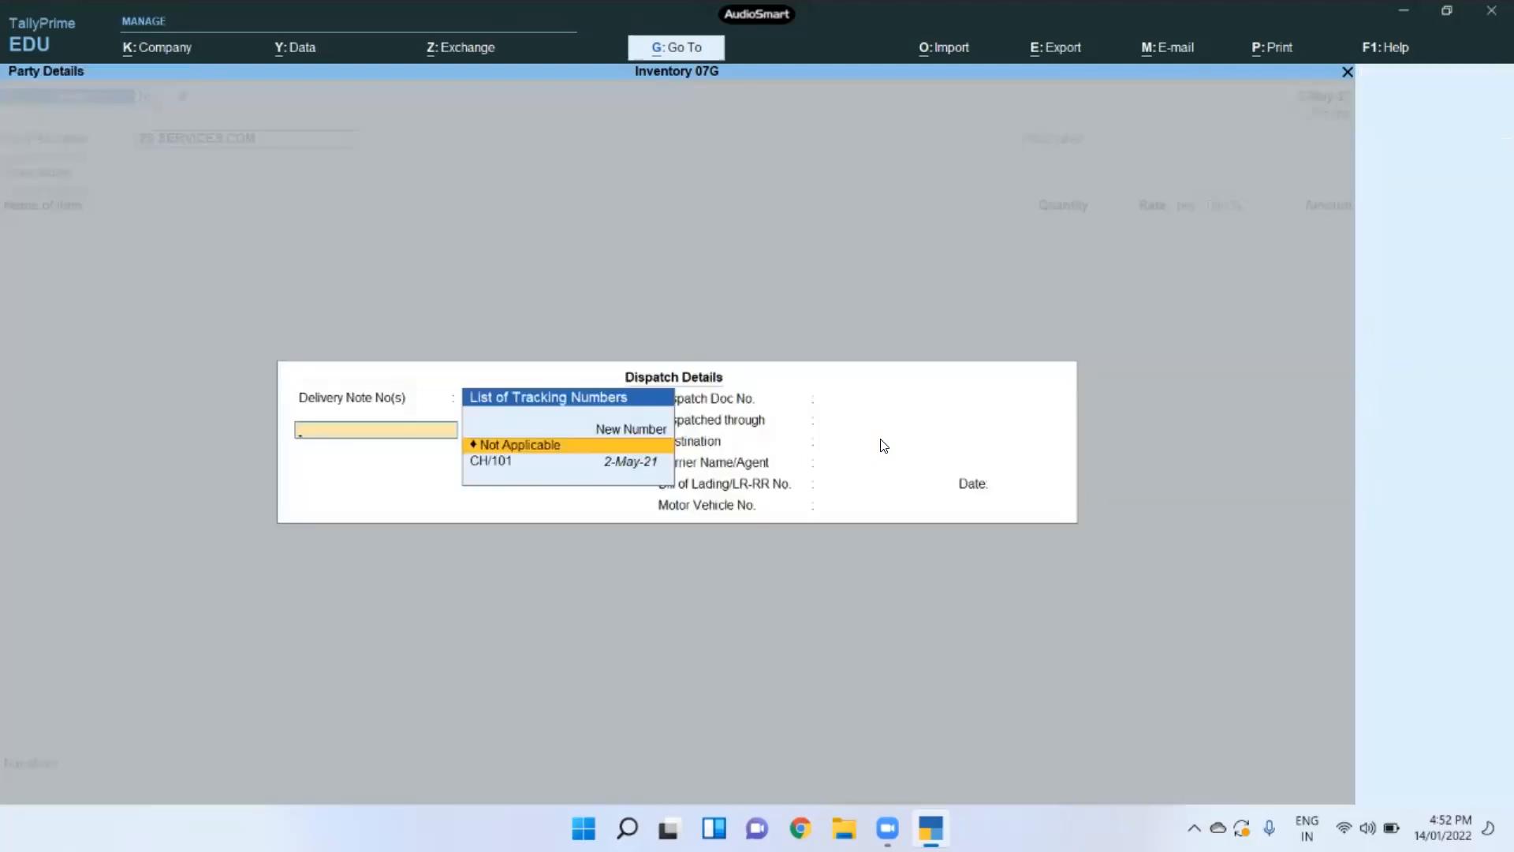
key("Down")
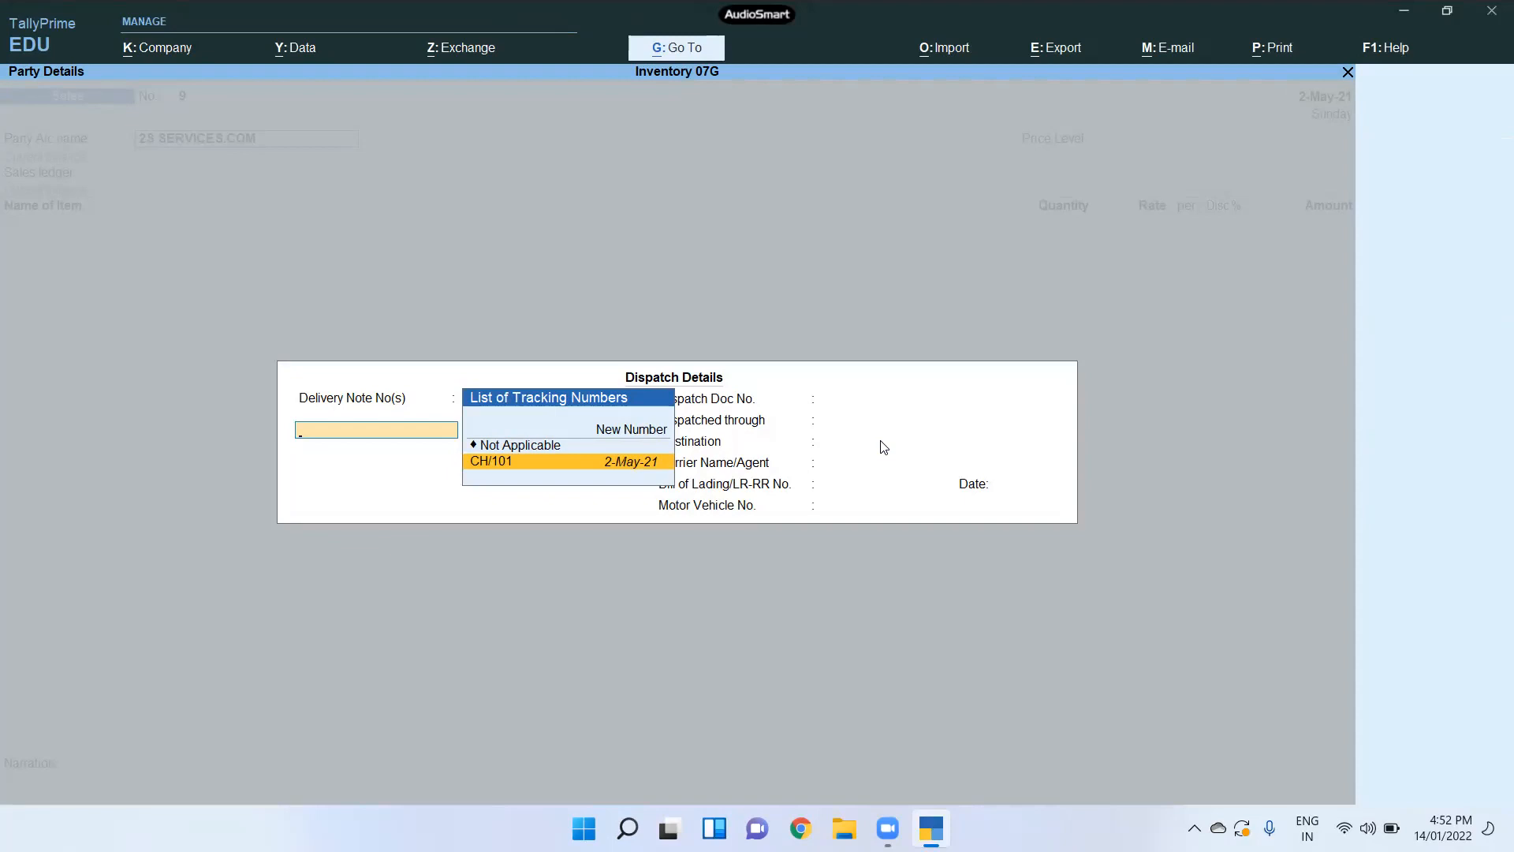
key("Return")
key("Return")
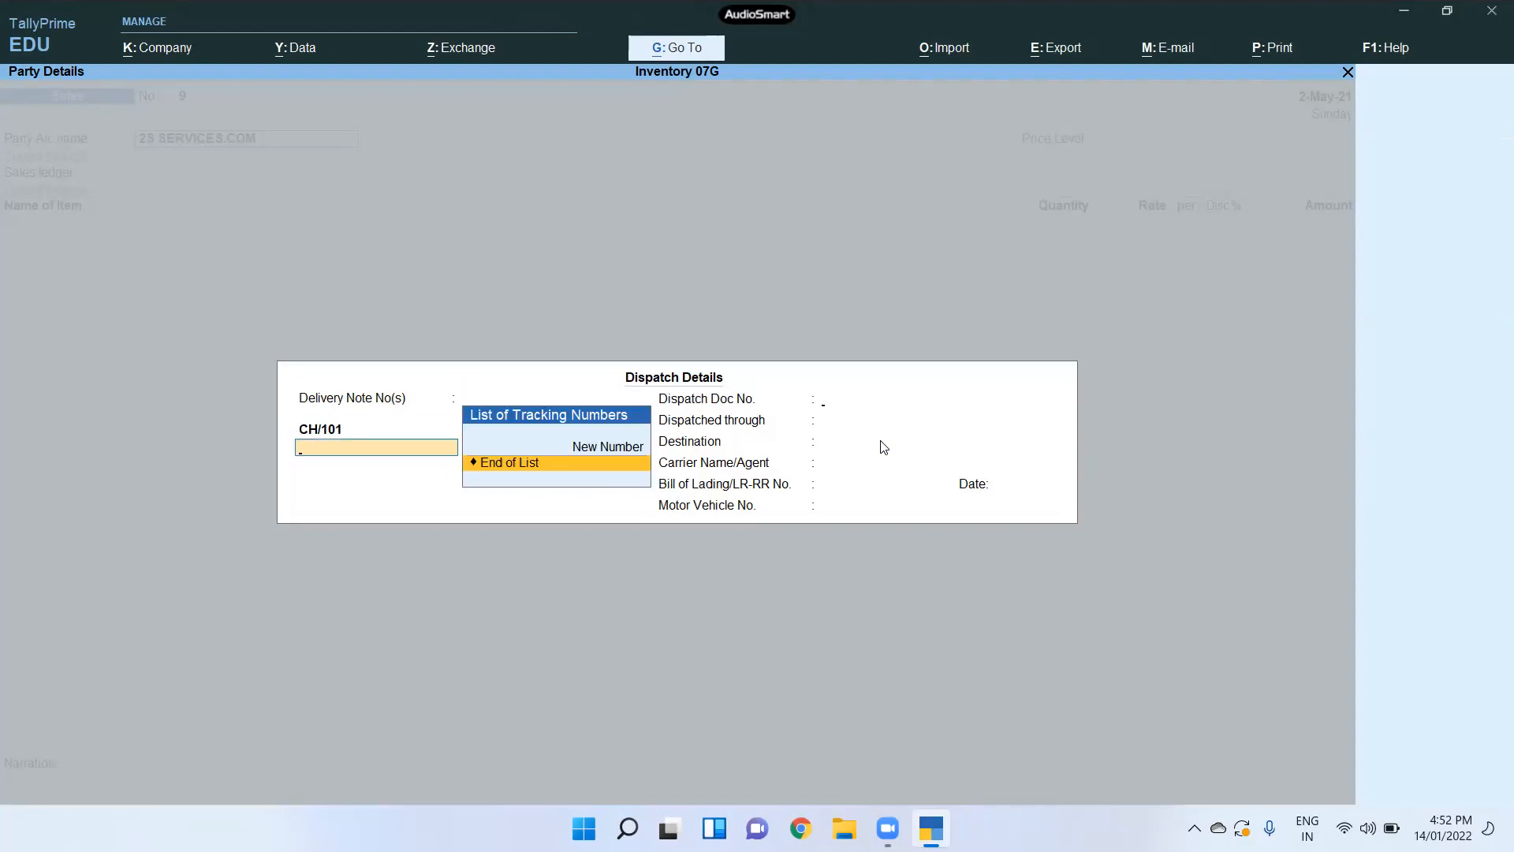
Step: Leave the remaining dispatch details blank and accept them for the sales voucher
key("Return")
key("Return")
key("Return")
key("Return")
key("Return")
key("Return")
key("Return")
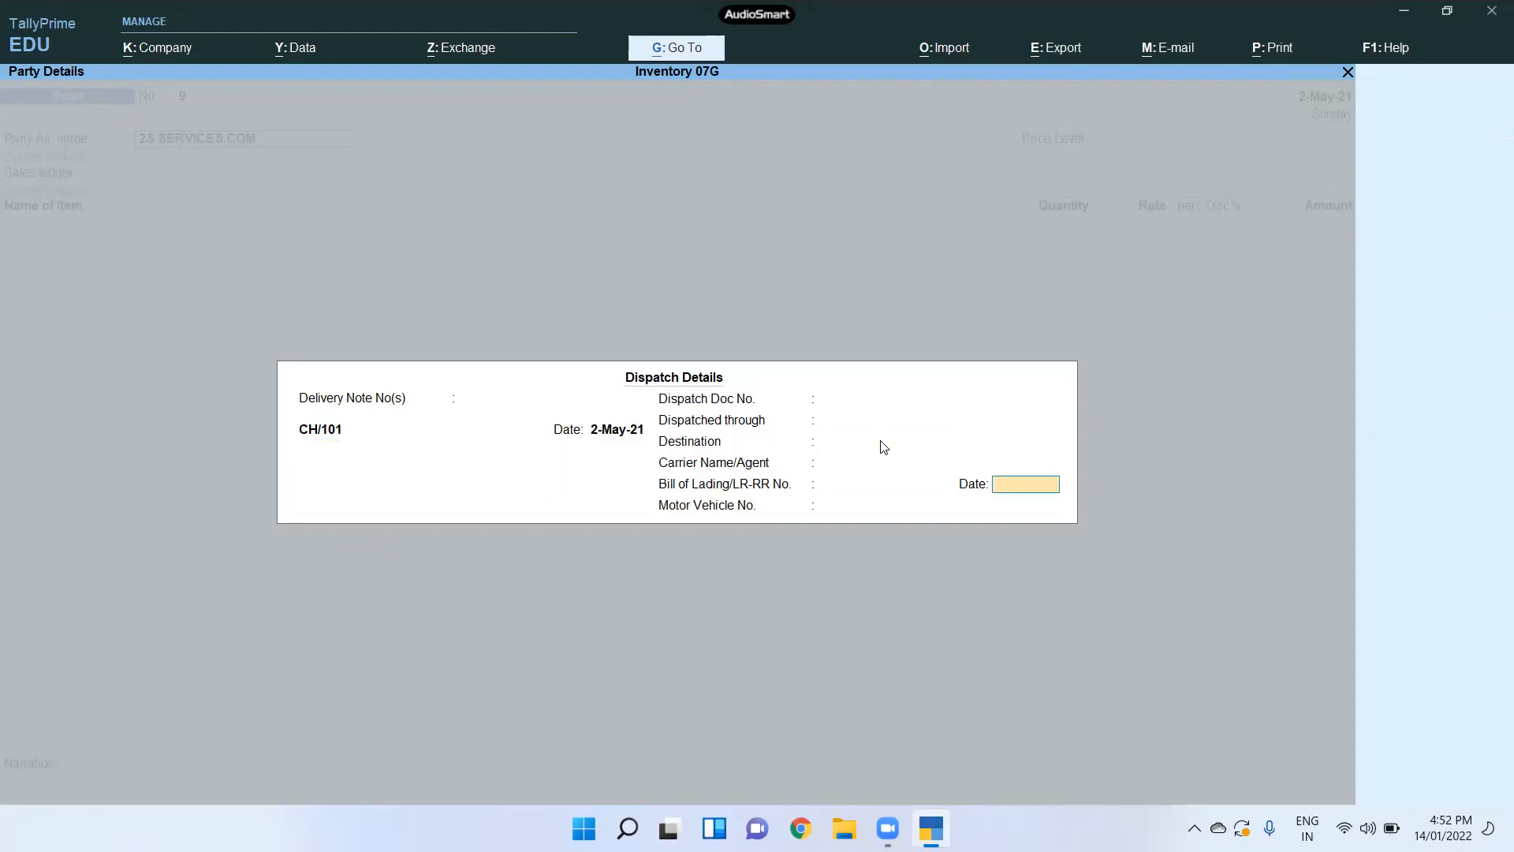
key("Return")
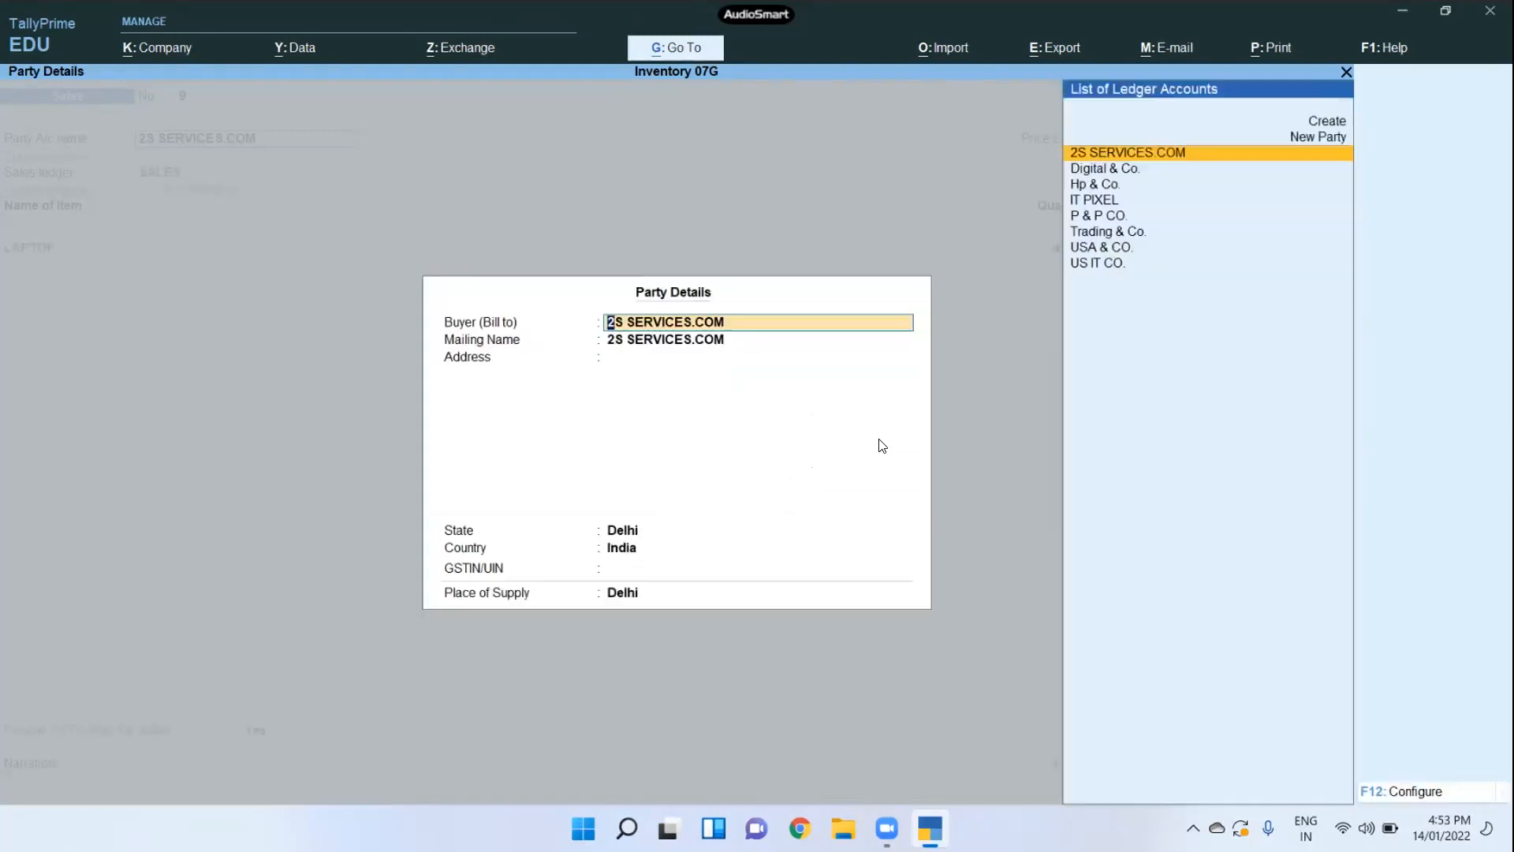
Step: Accept the 2S SERVICES.COM buyer details, keeping the price level Not Applicable and the SALES ledger on the sales voucher
key("Return")
key("Return")
key("Return")
key("Return")
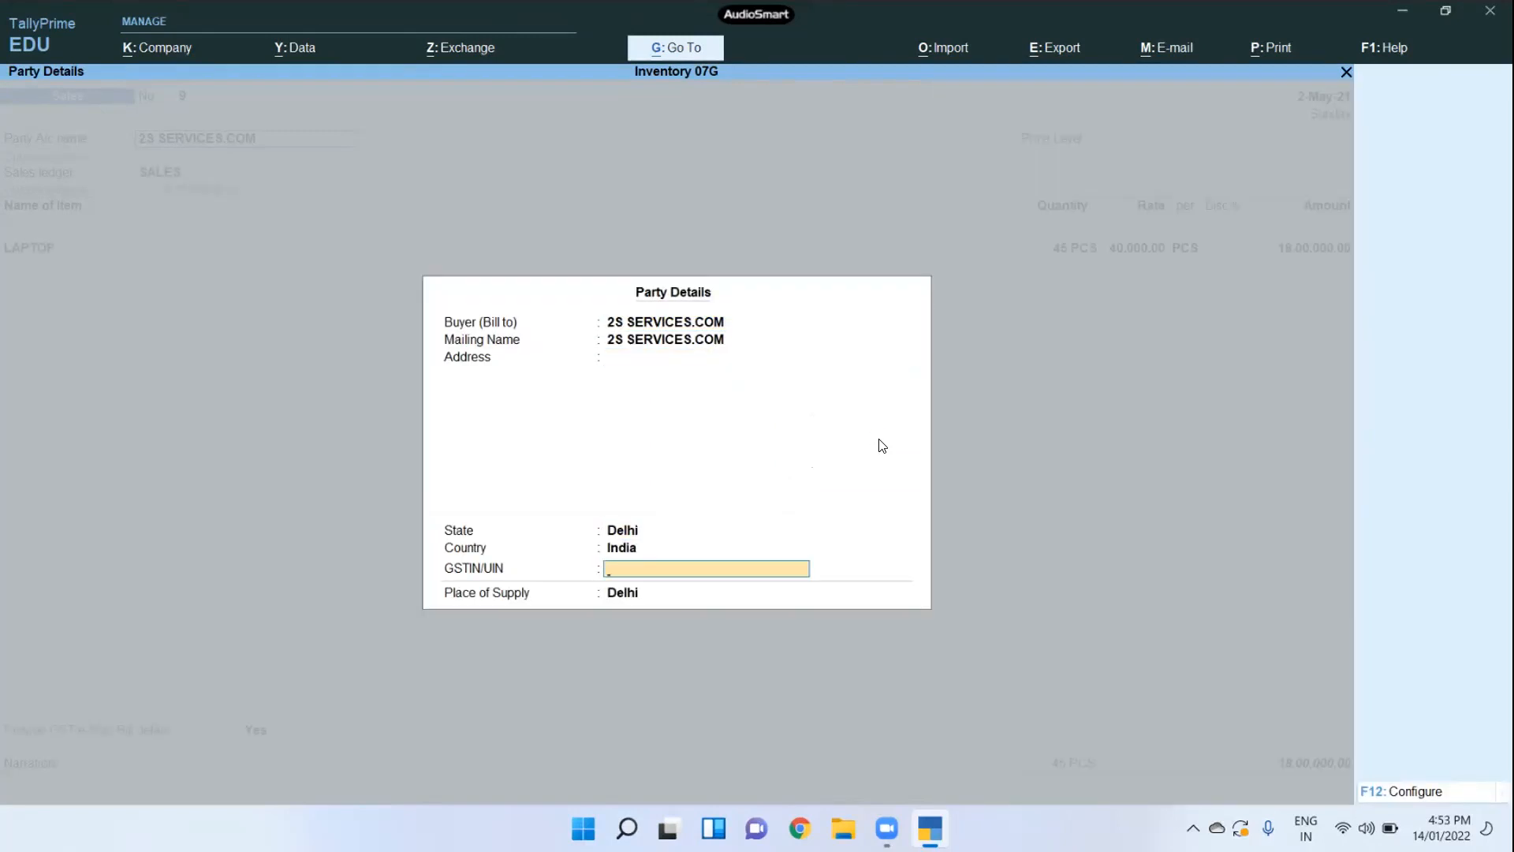
key("Return")
key("Return")
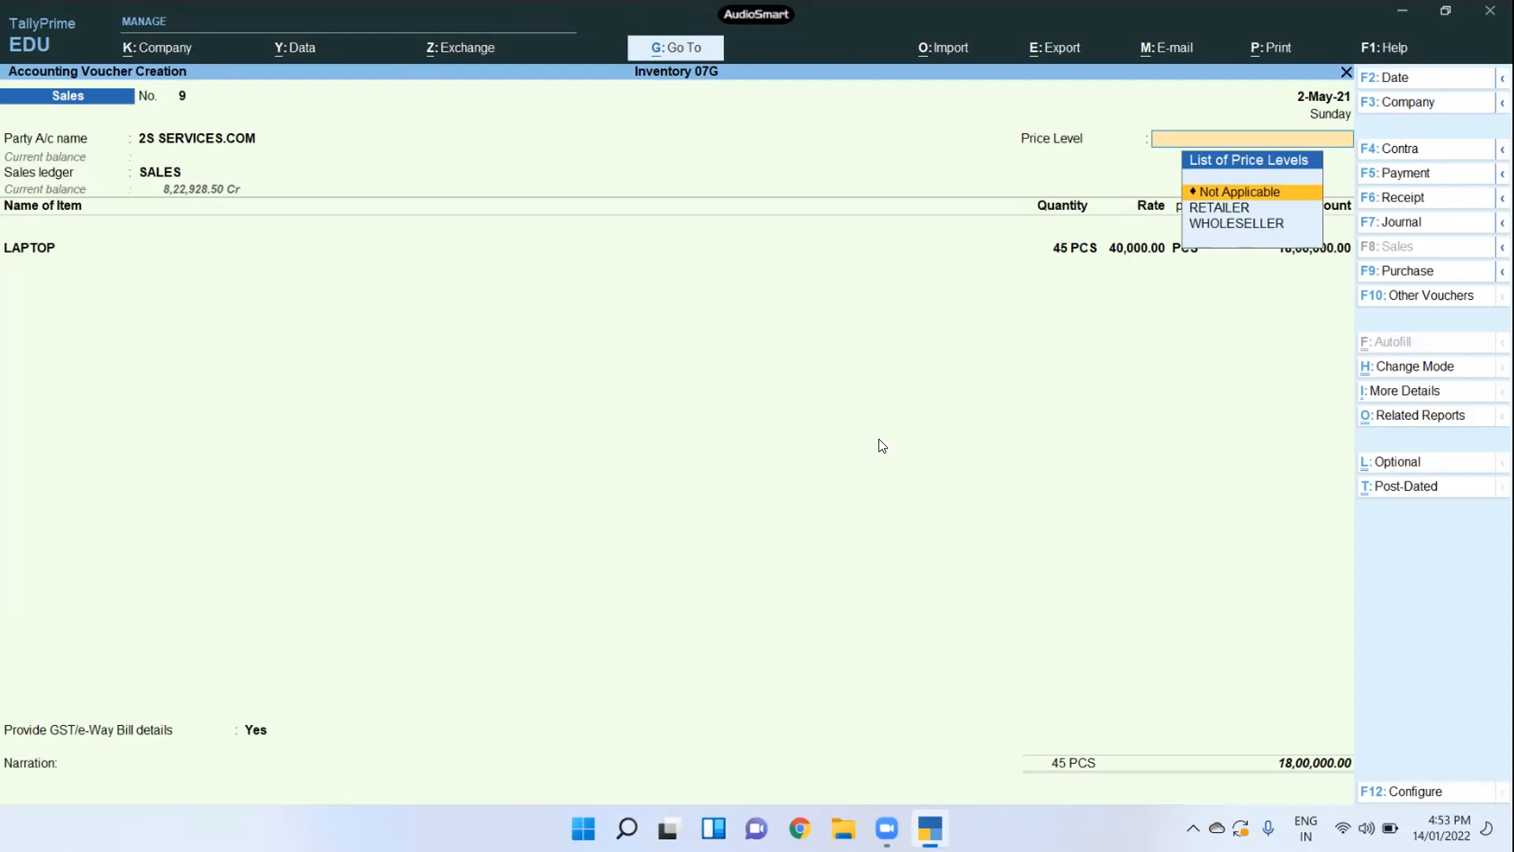
key("Return")
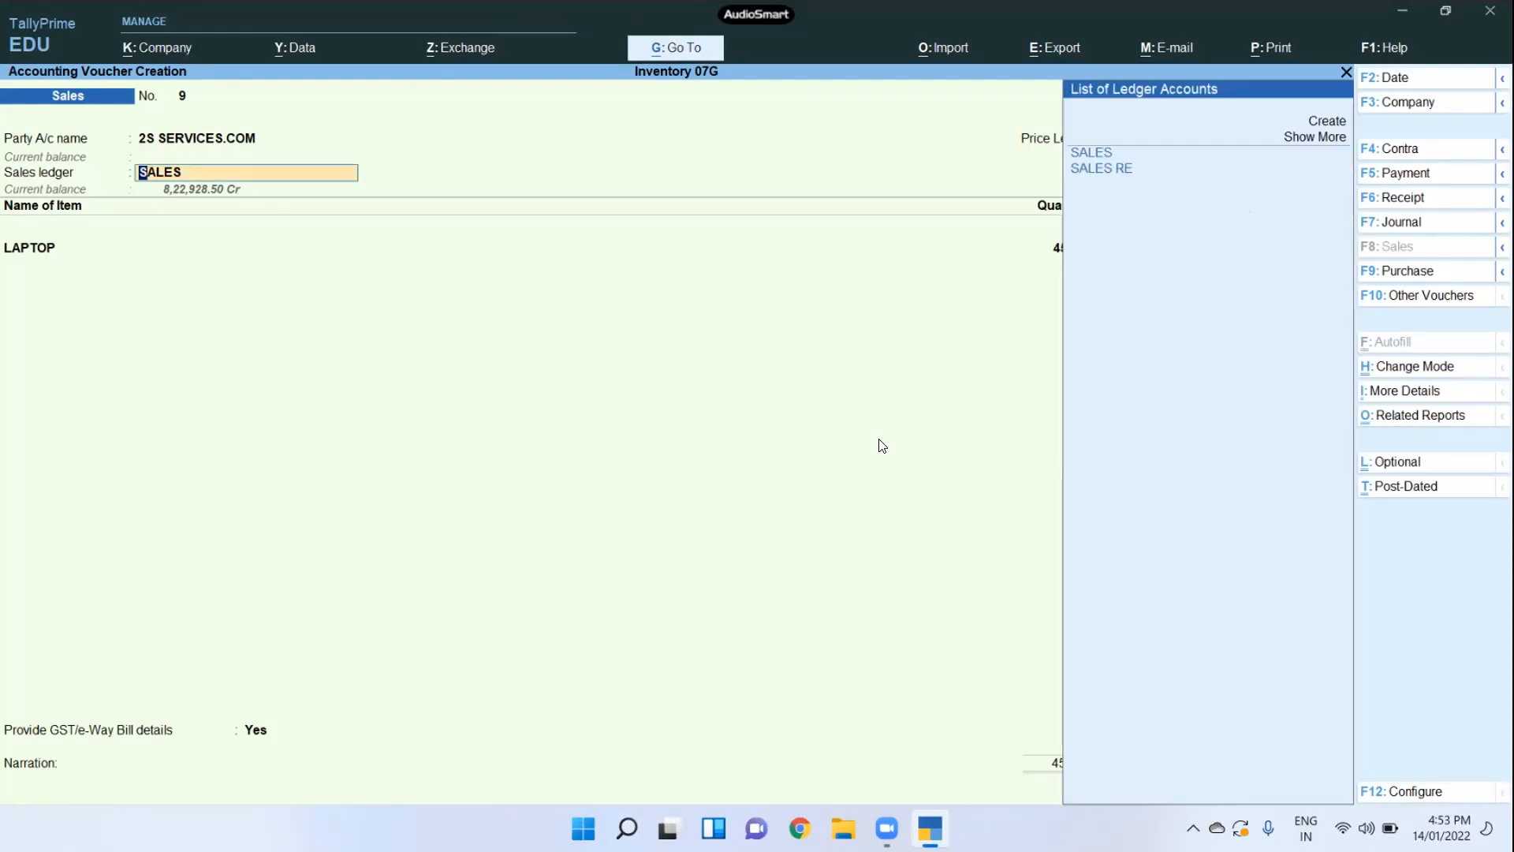
key("Return")
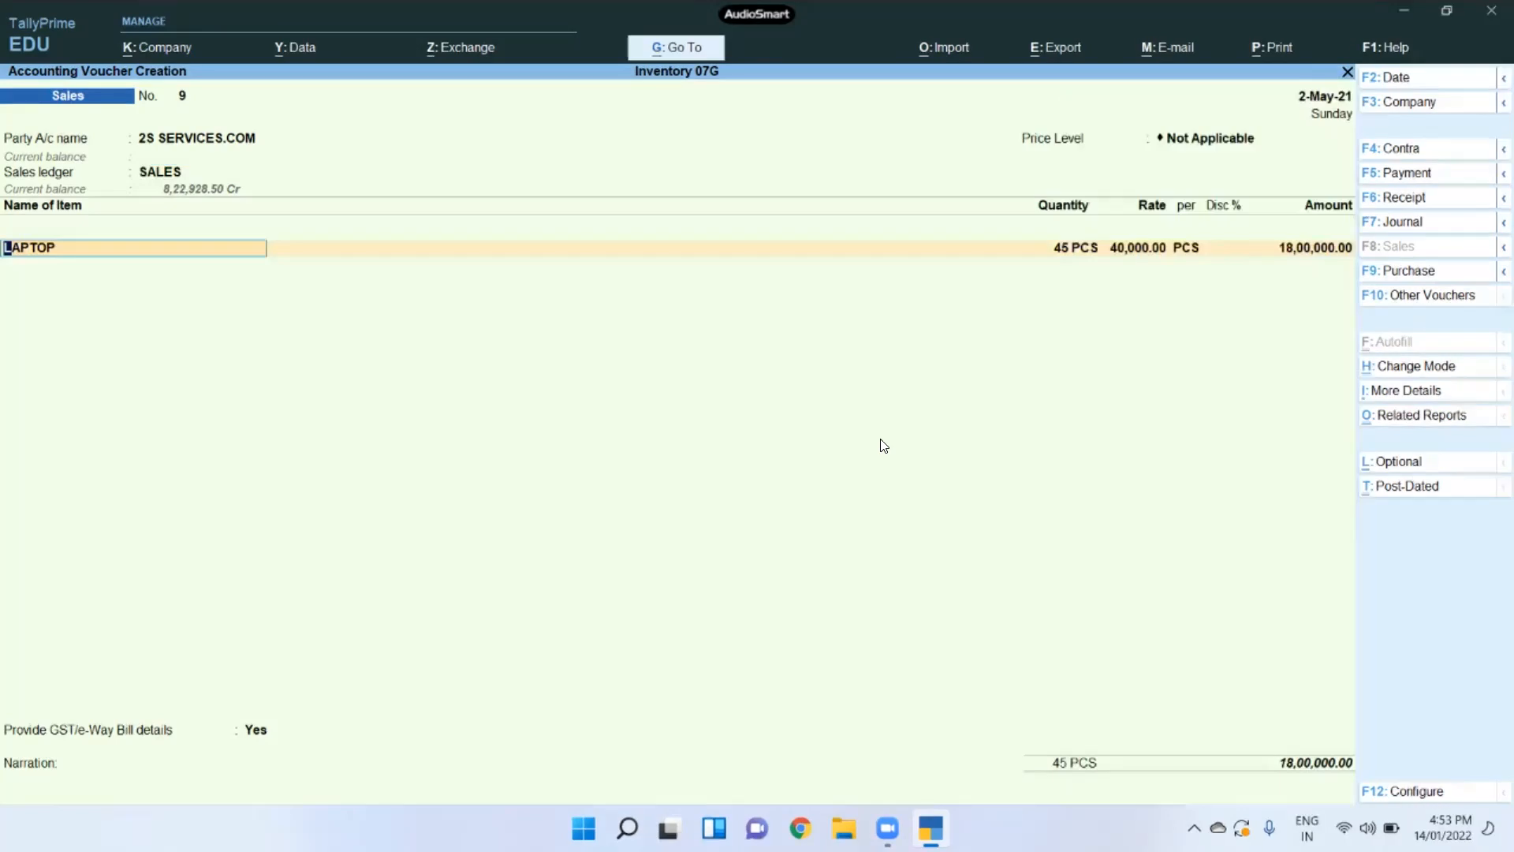
Step: Accept the laptop's allocation under CH/101 and ORD/101 with Main Location, 45 PCS and the 40,000.00 rate
key("Return")
key("Return")
key("Return")
key("Return")
key("Return")
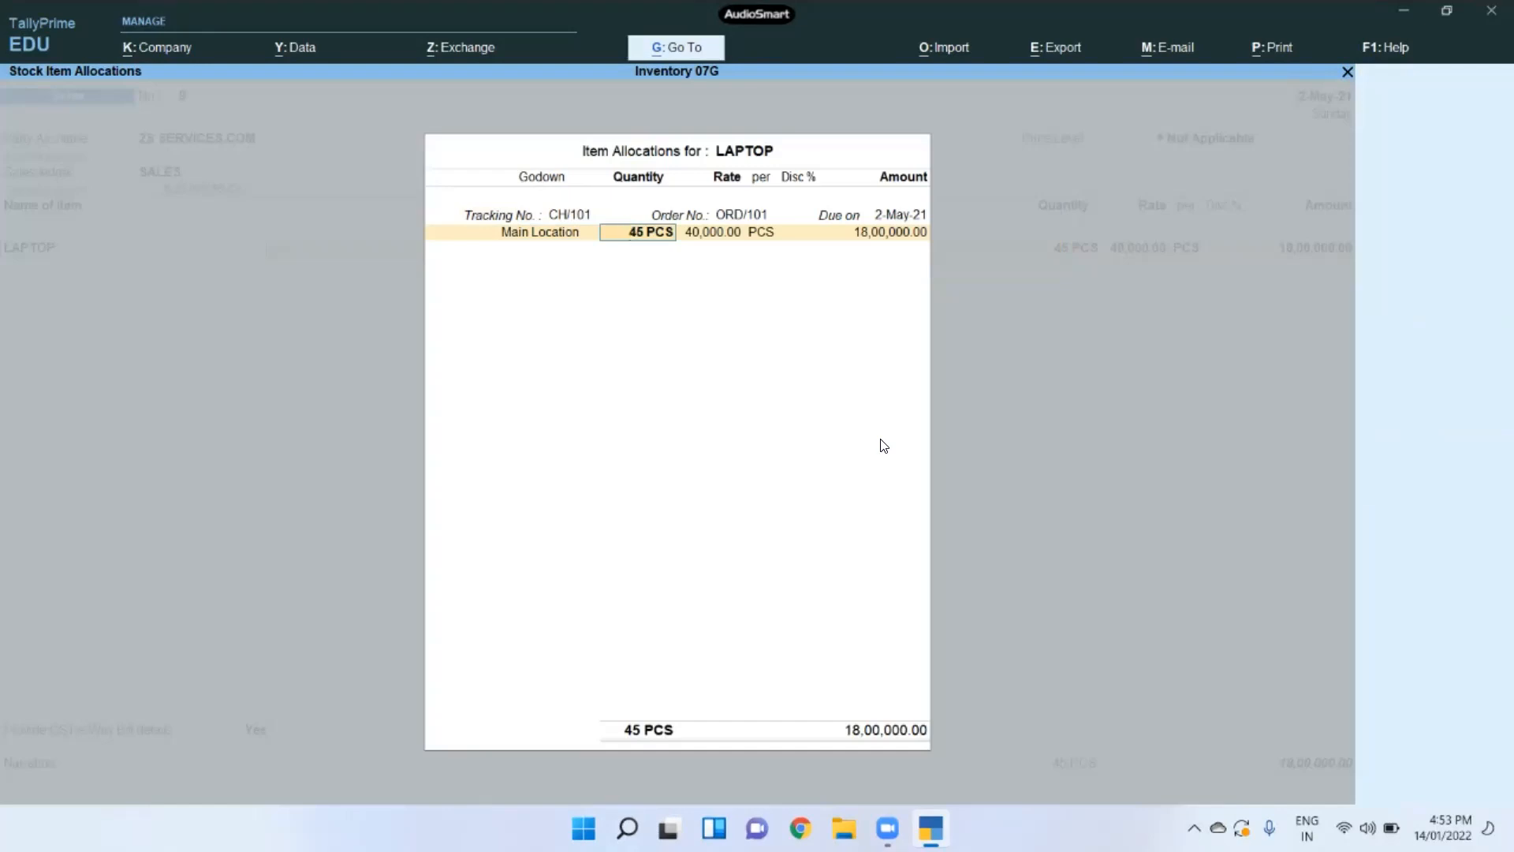
key("Return")
key("Return")
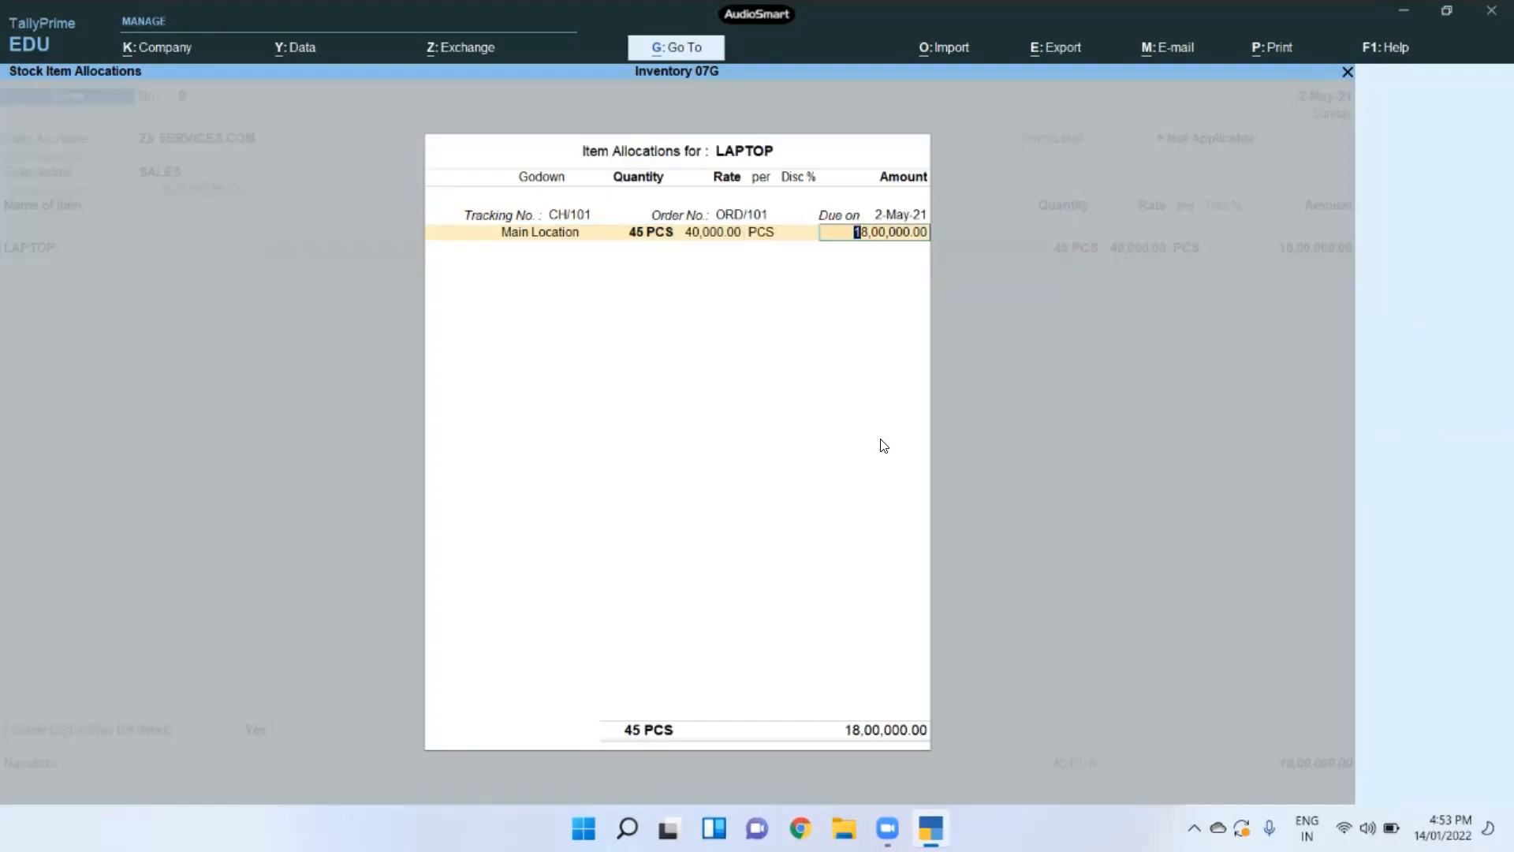
key("Return")
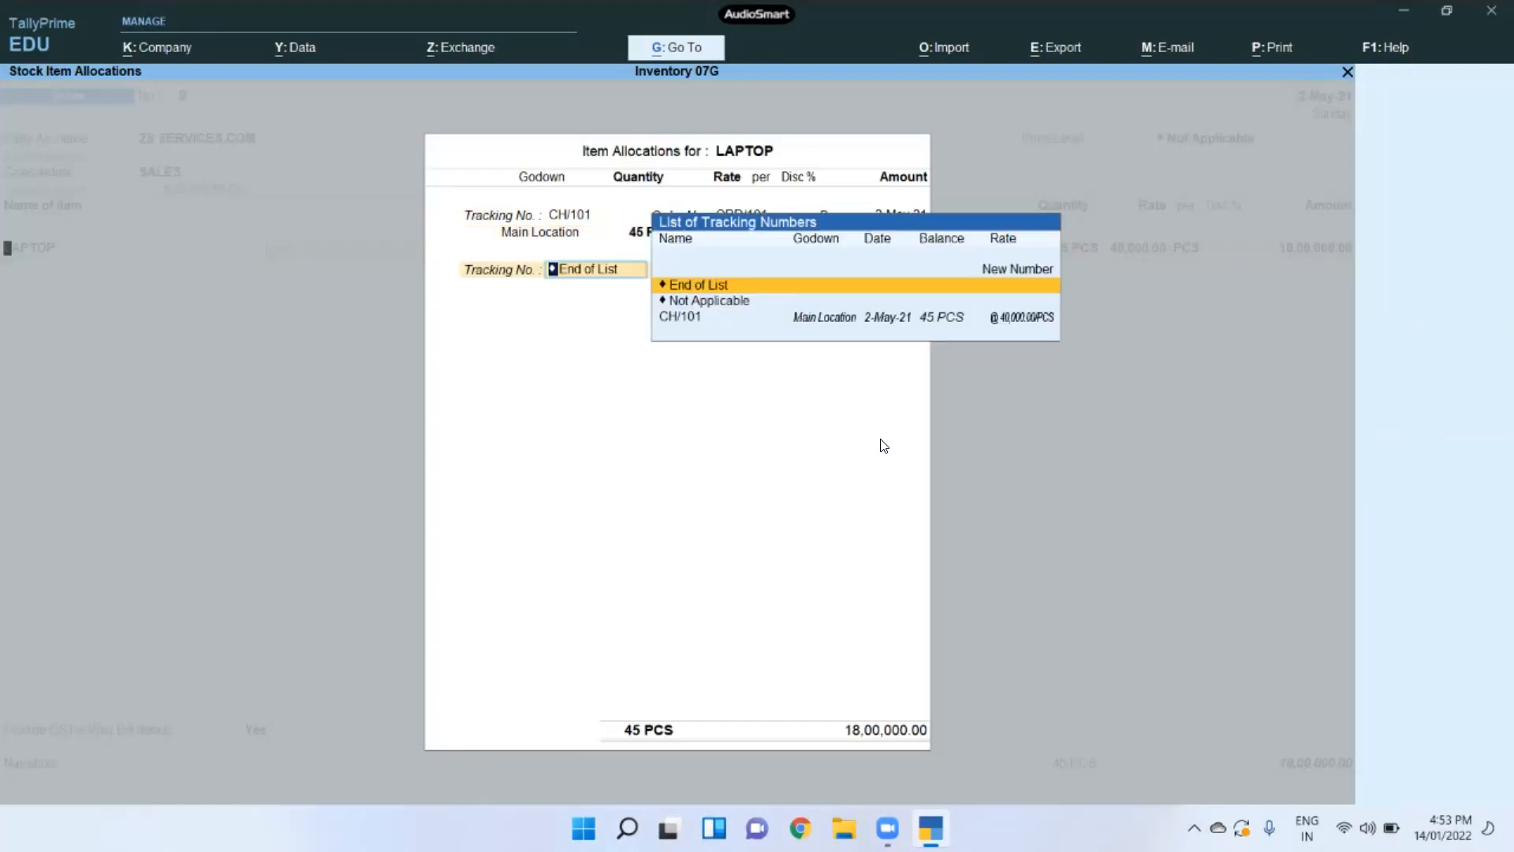
Step: End the sales voucher's item list and set Provide GST/e-Way Bill details to No
key("Return")
key("Return")
key("Return")
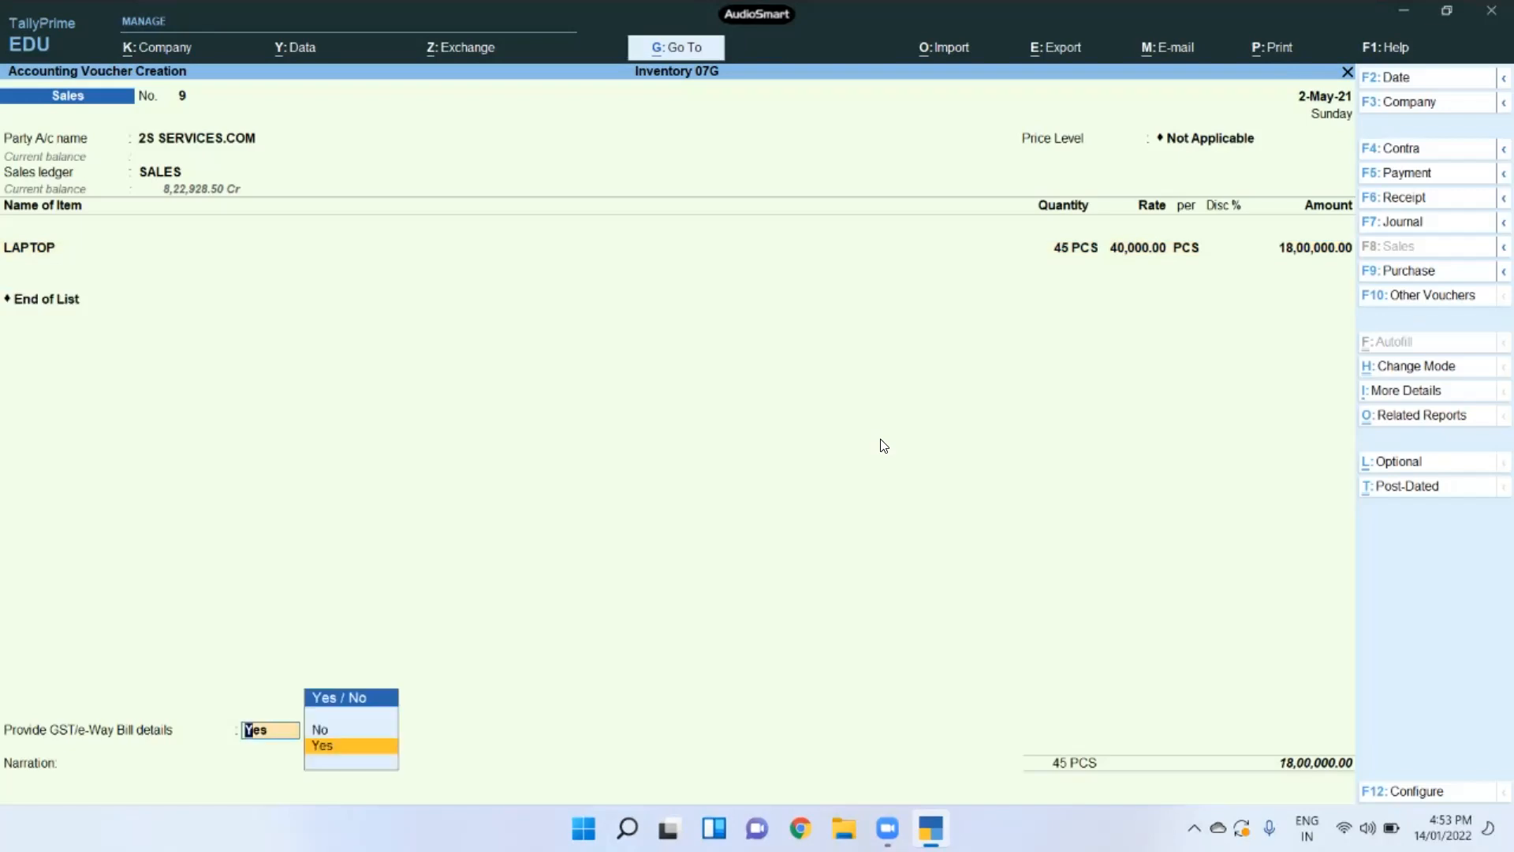
type("n")
key("Return")
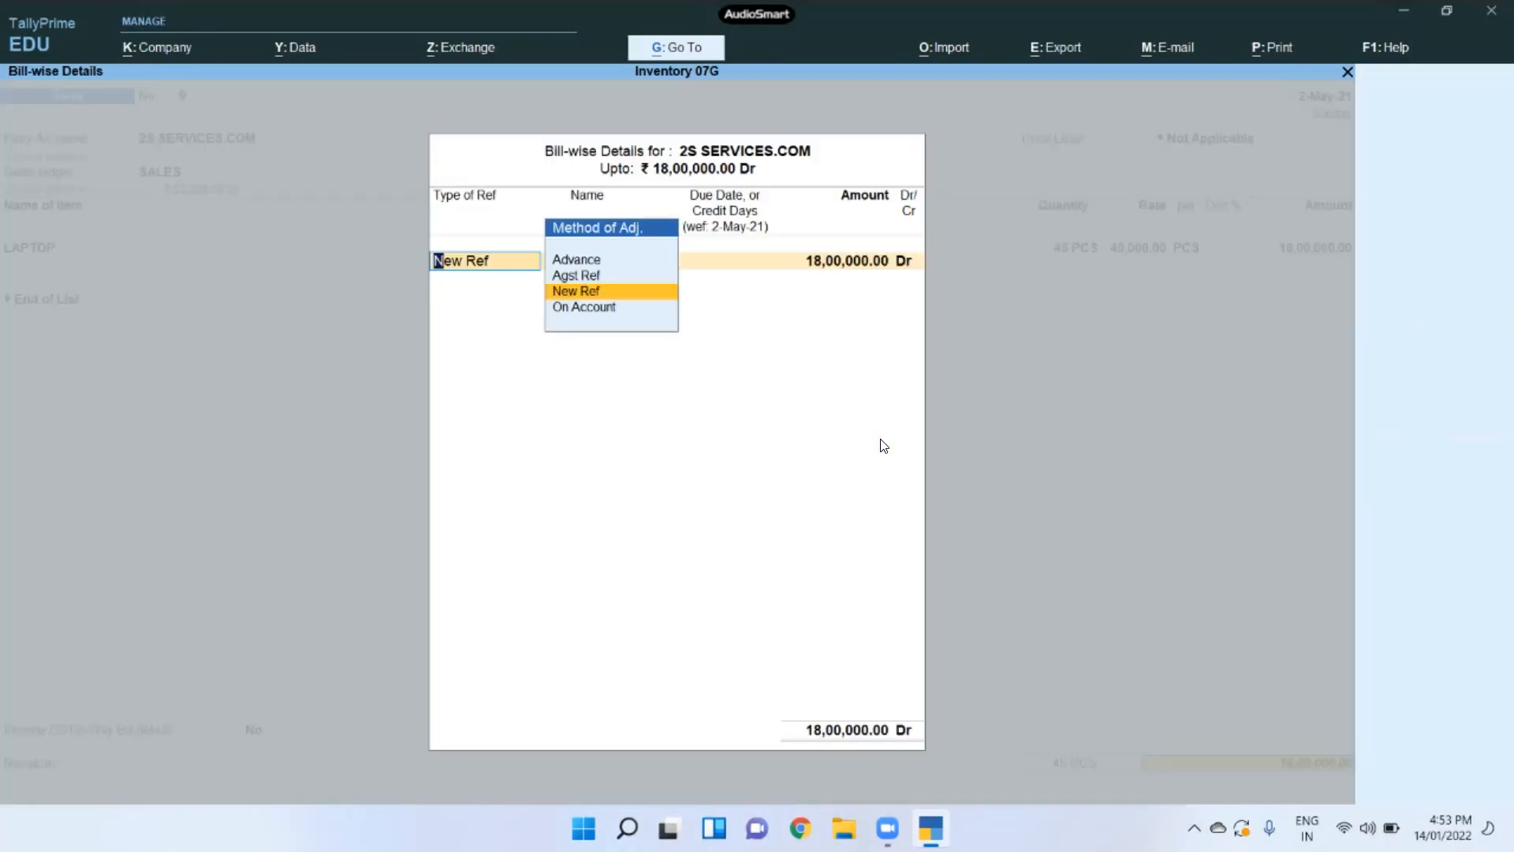
Step: Record the full sales amount as New Ref 101 with no due date, and save the sales voucher
key("Return")
type("101")
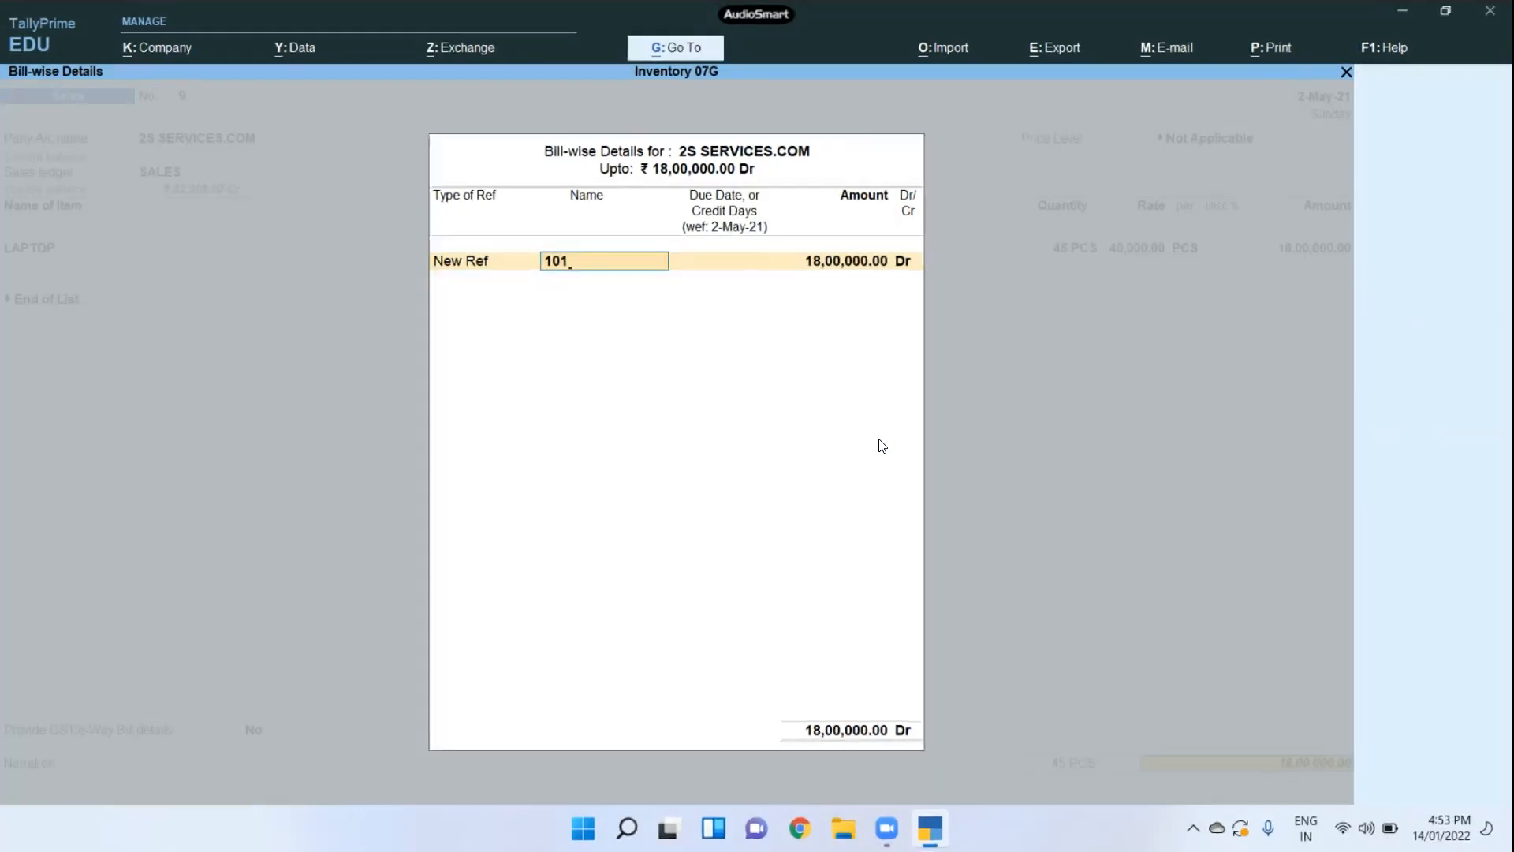
key("Return")
key("Return")
key("Return")
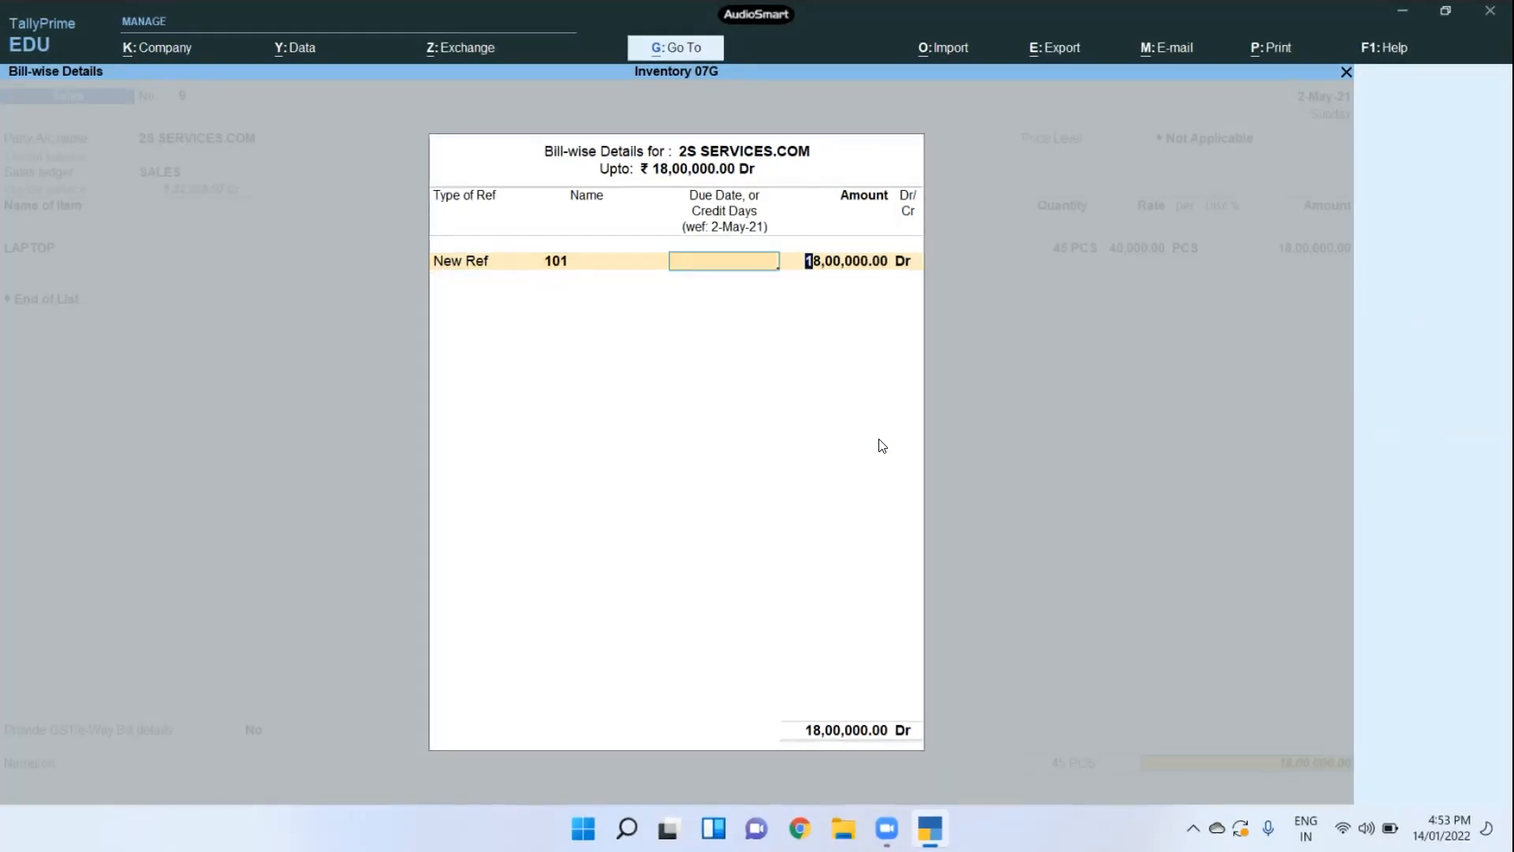
key("Return")
key("Return")
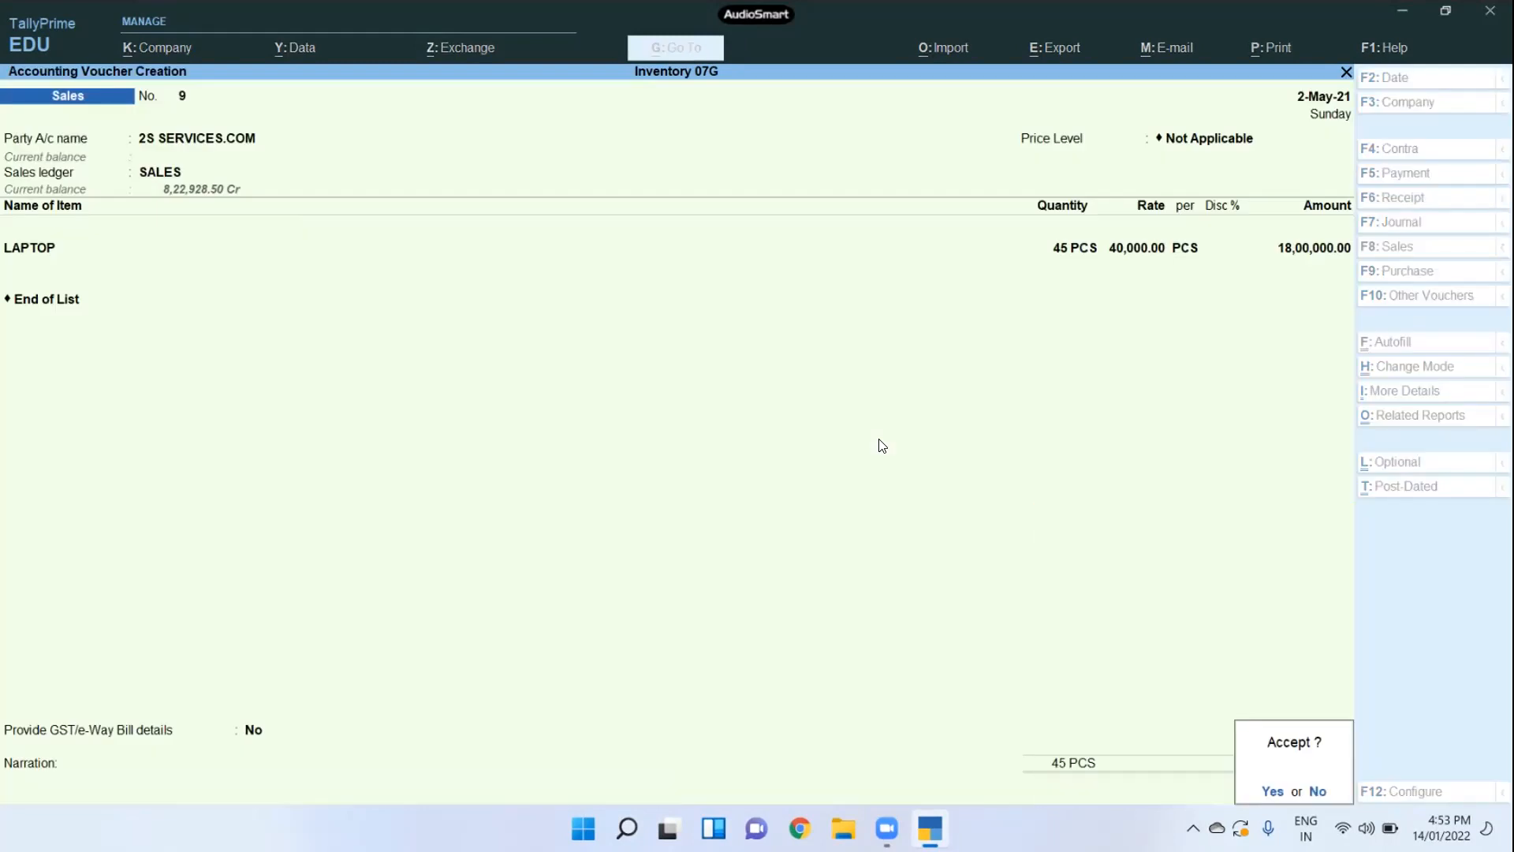
key("Return")
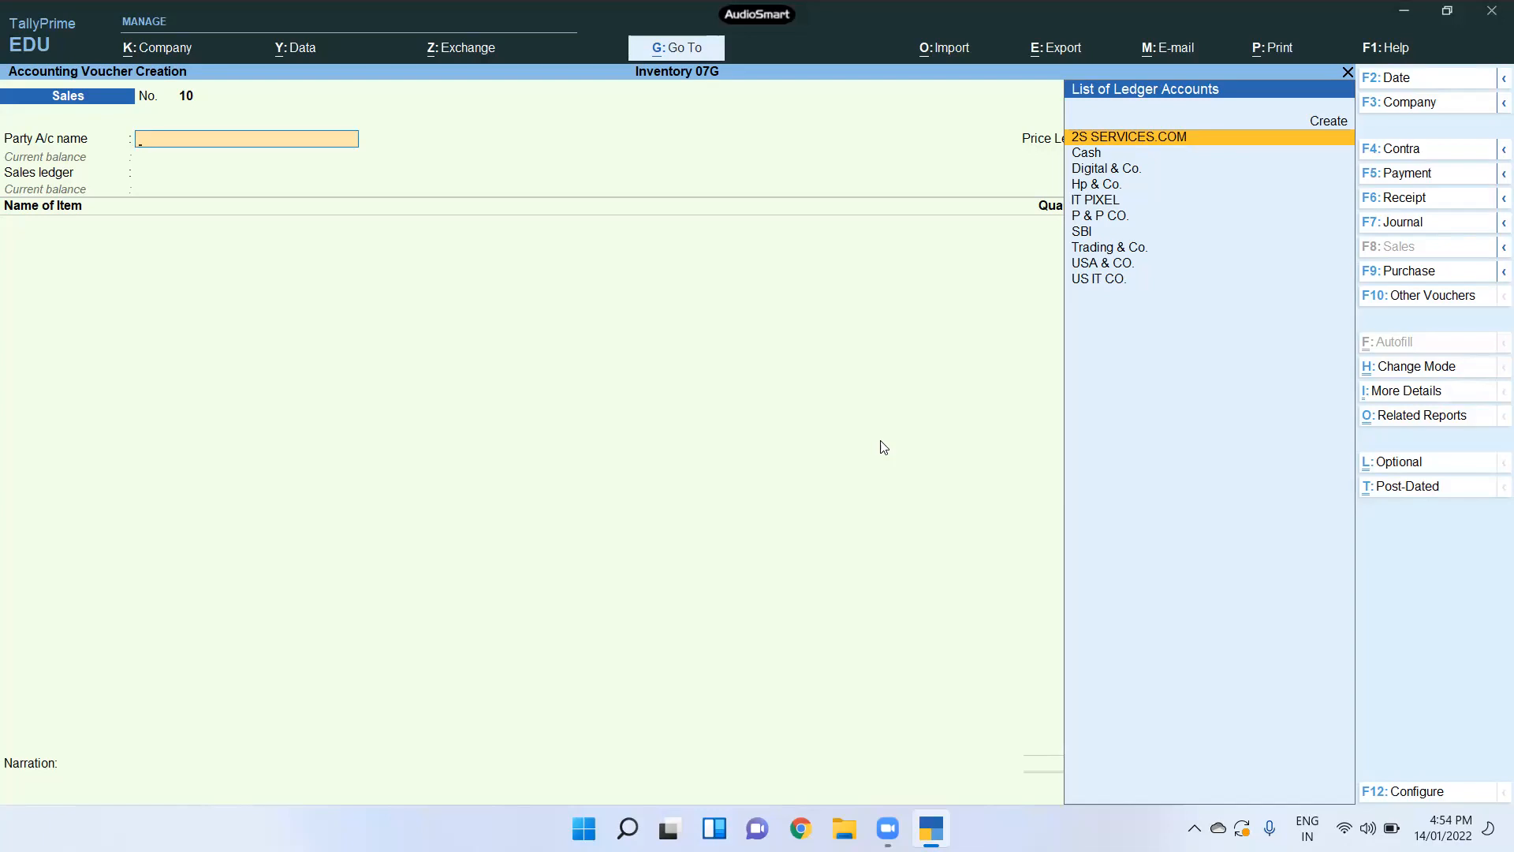
Step: Start a credit note with 2S SERVICES.COM as the party account
key("alt")
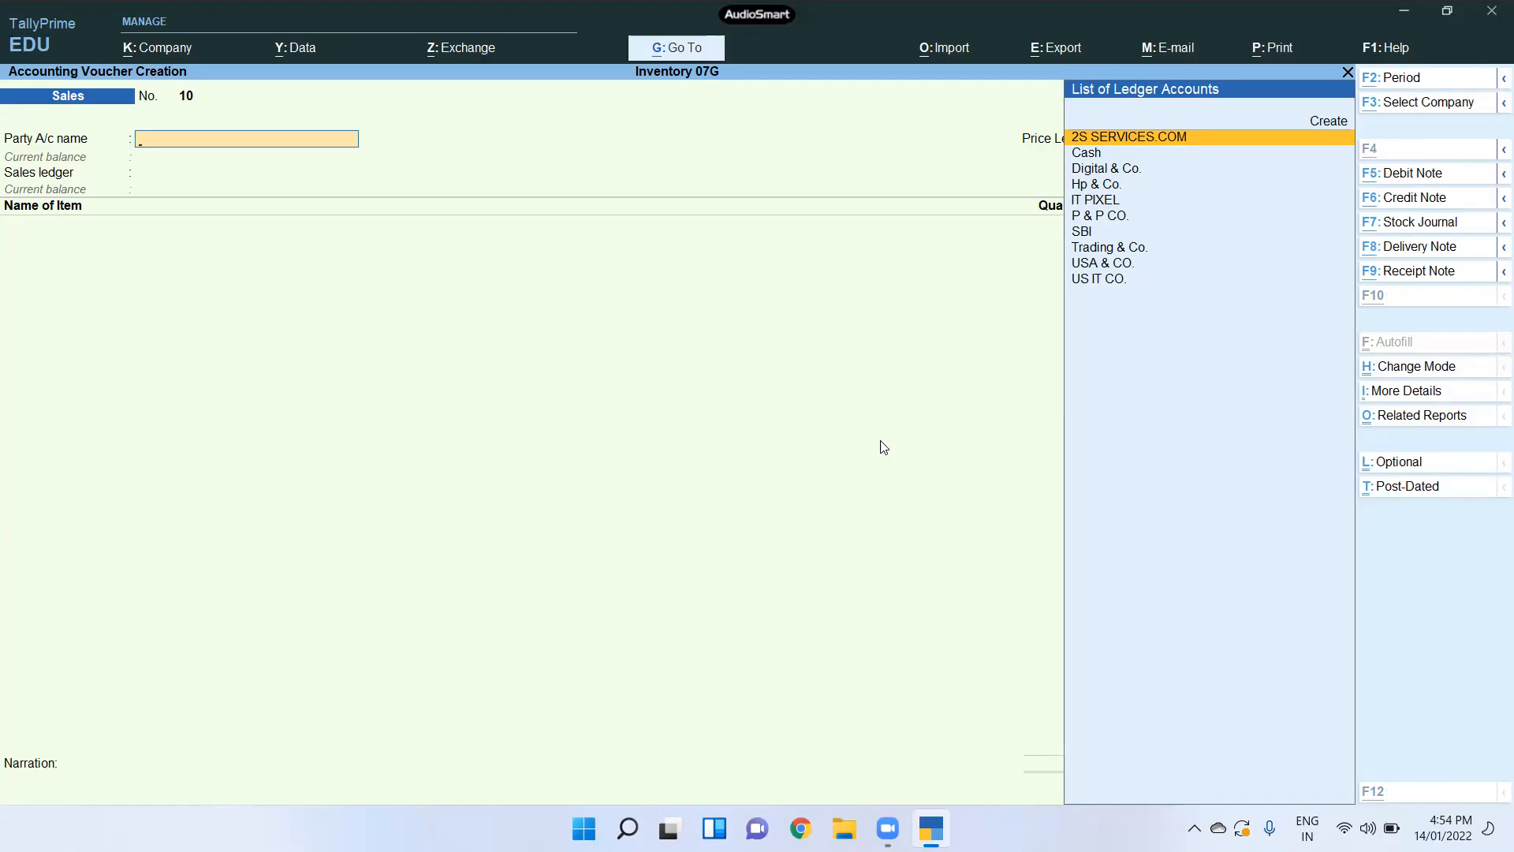
key("alt+F6")
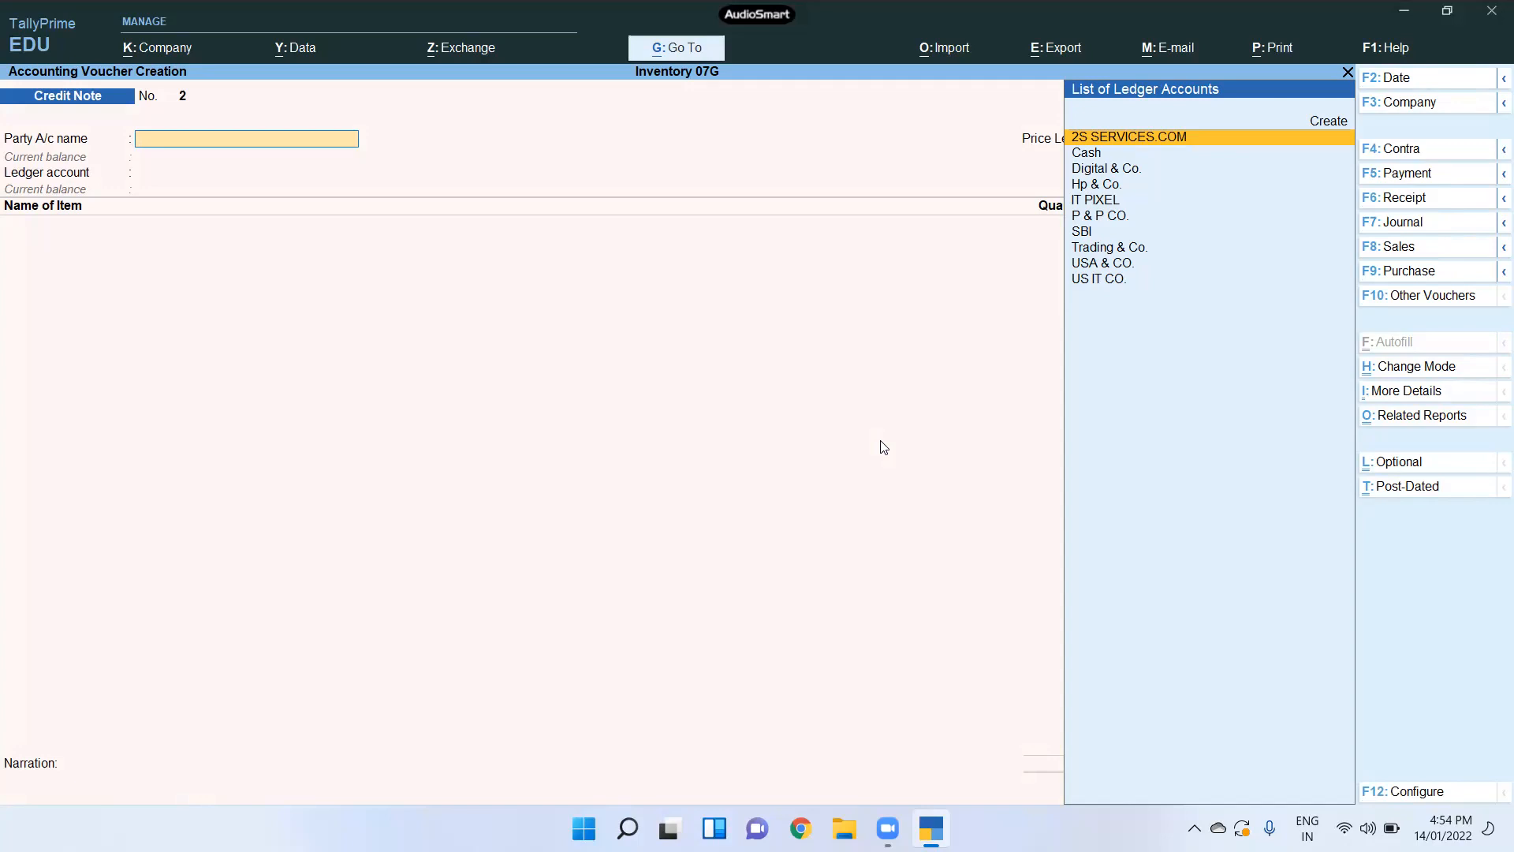
key("Return")
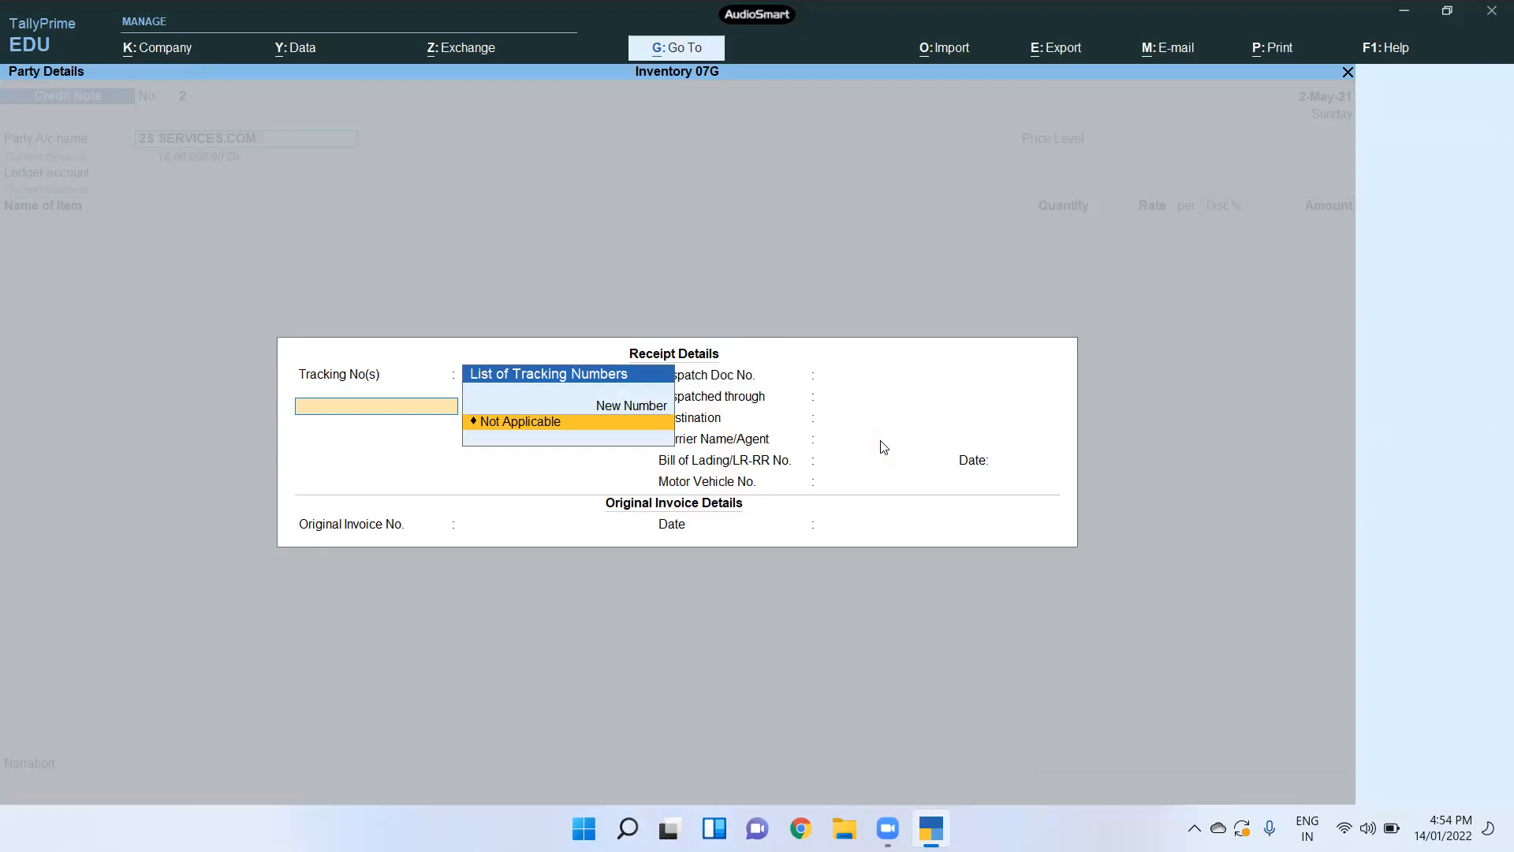
Step: Enter CH/101 as a new tracking number in the credit note's receipt details, leaving the dispatch and original invoice details blank
key("Up")
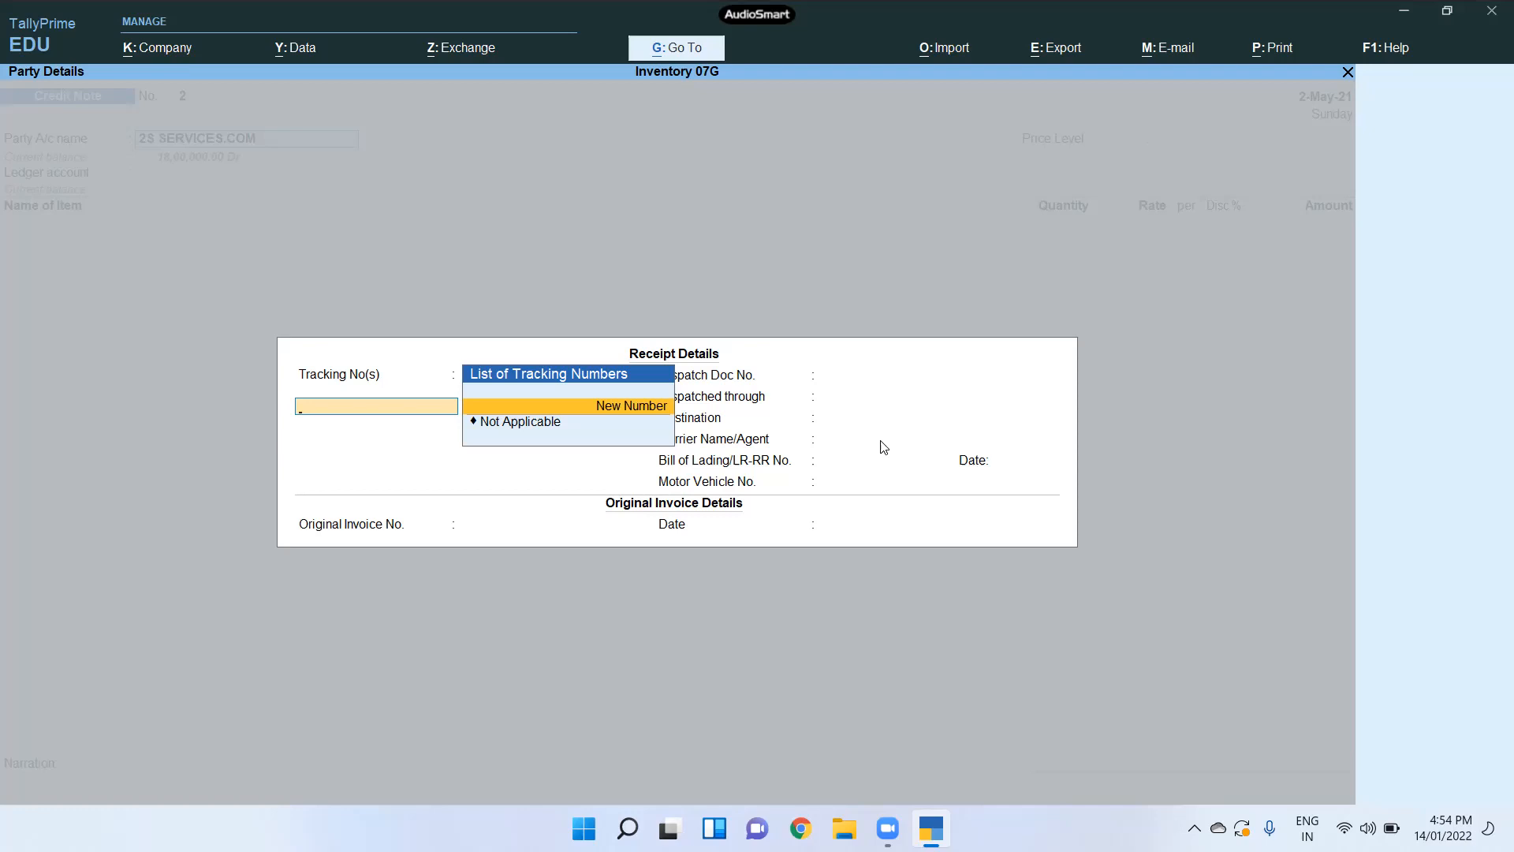
key("Return")
type("CH/101")
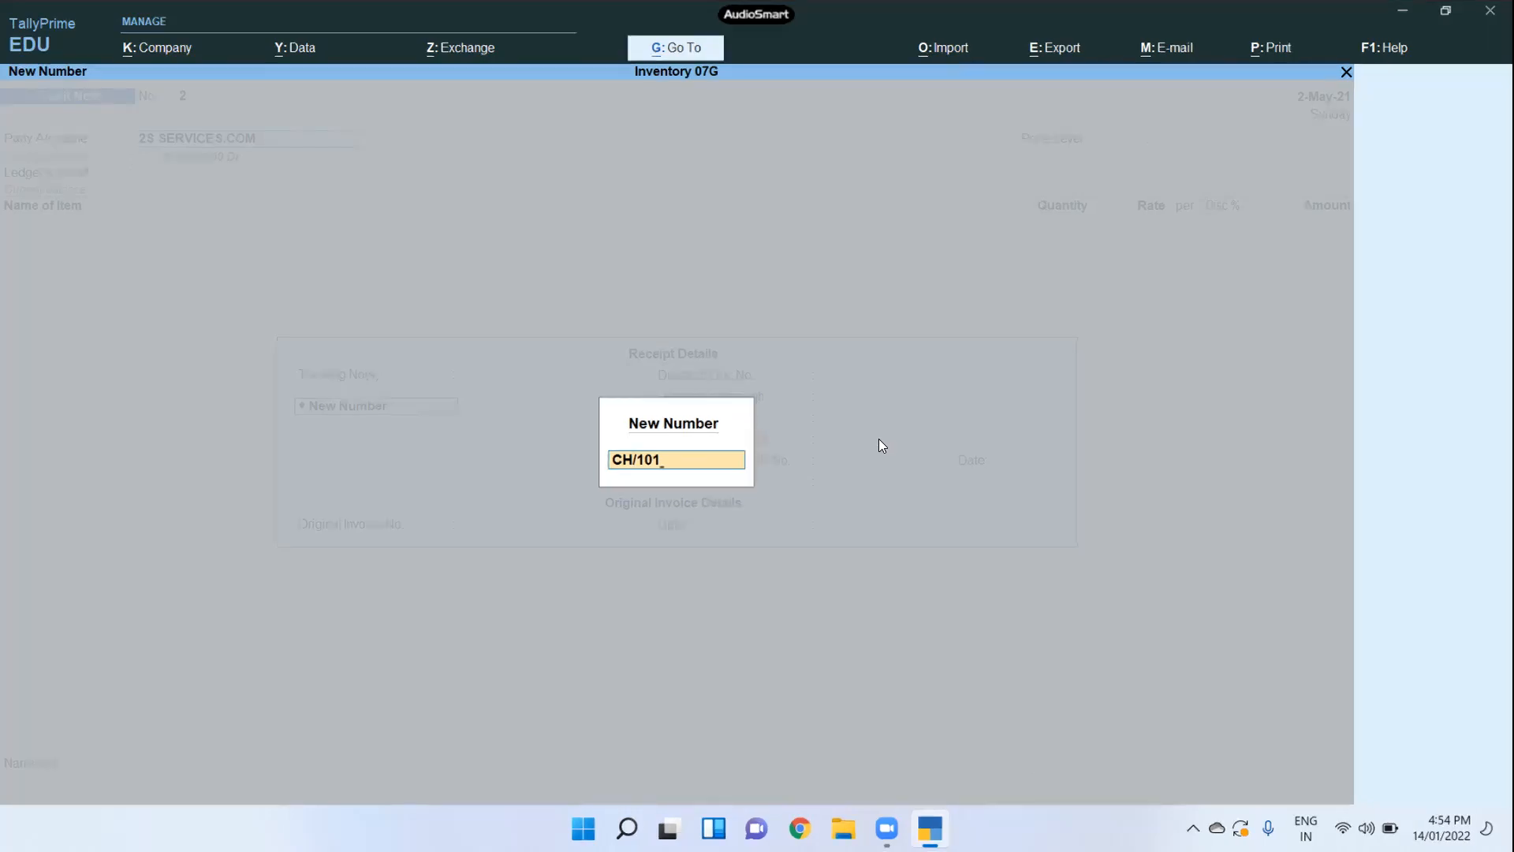
key("Return")
key("Return")
key("Return")
key("Return")
key("Return")
key("Return")
key("Return")
key("Return")
key("Return")
key("Return")
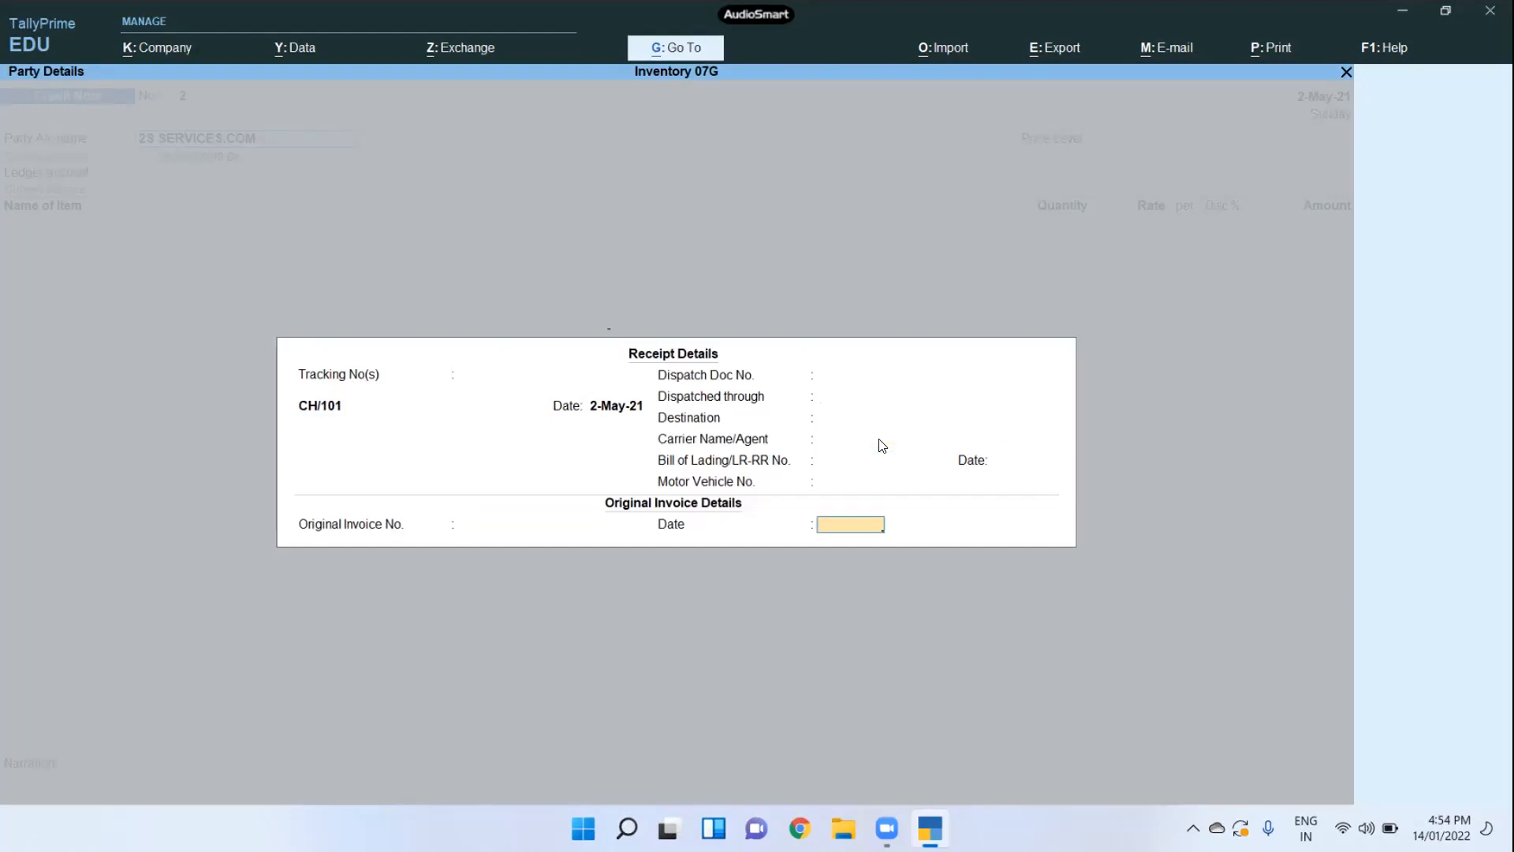
key("Return")
key("Return")
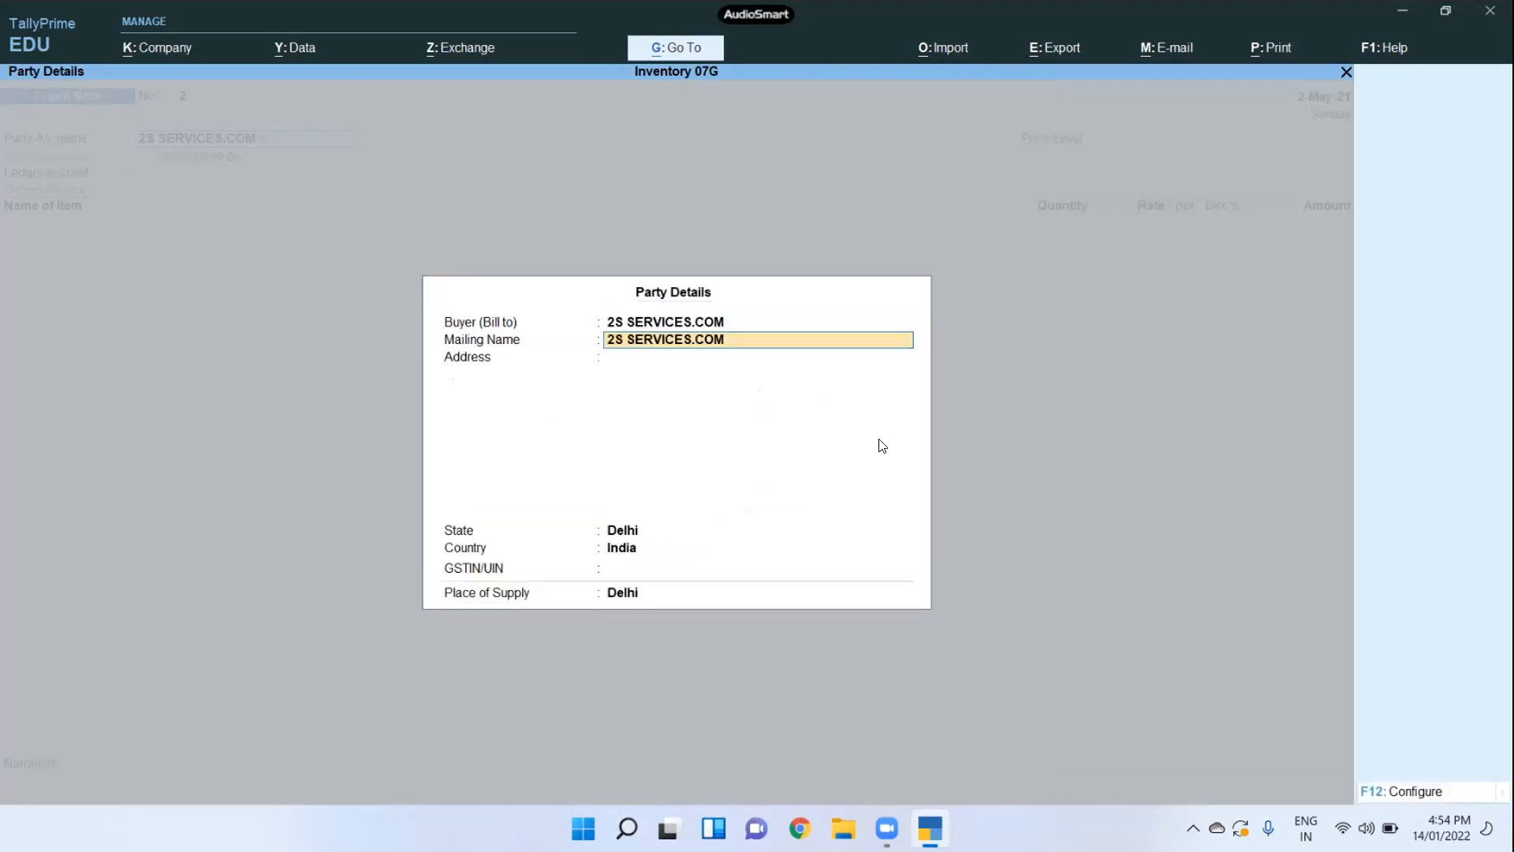
Step: Accept the party details and the Not Applicable price level, and set the credit note's ledger account to SALES RE
key("Return")
key("Return")
key("Return")
key("Return")
key("Return")
key("Return")
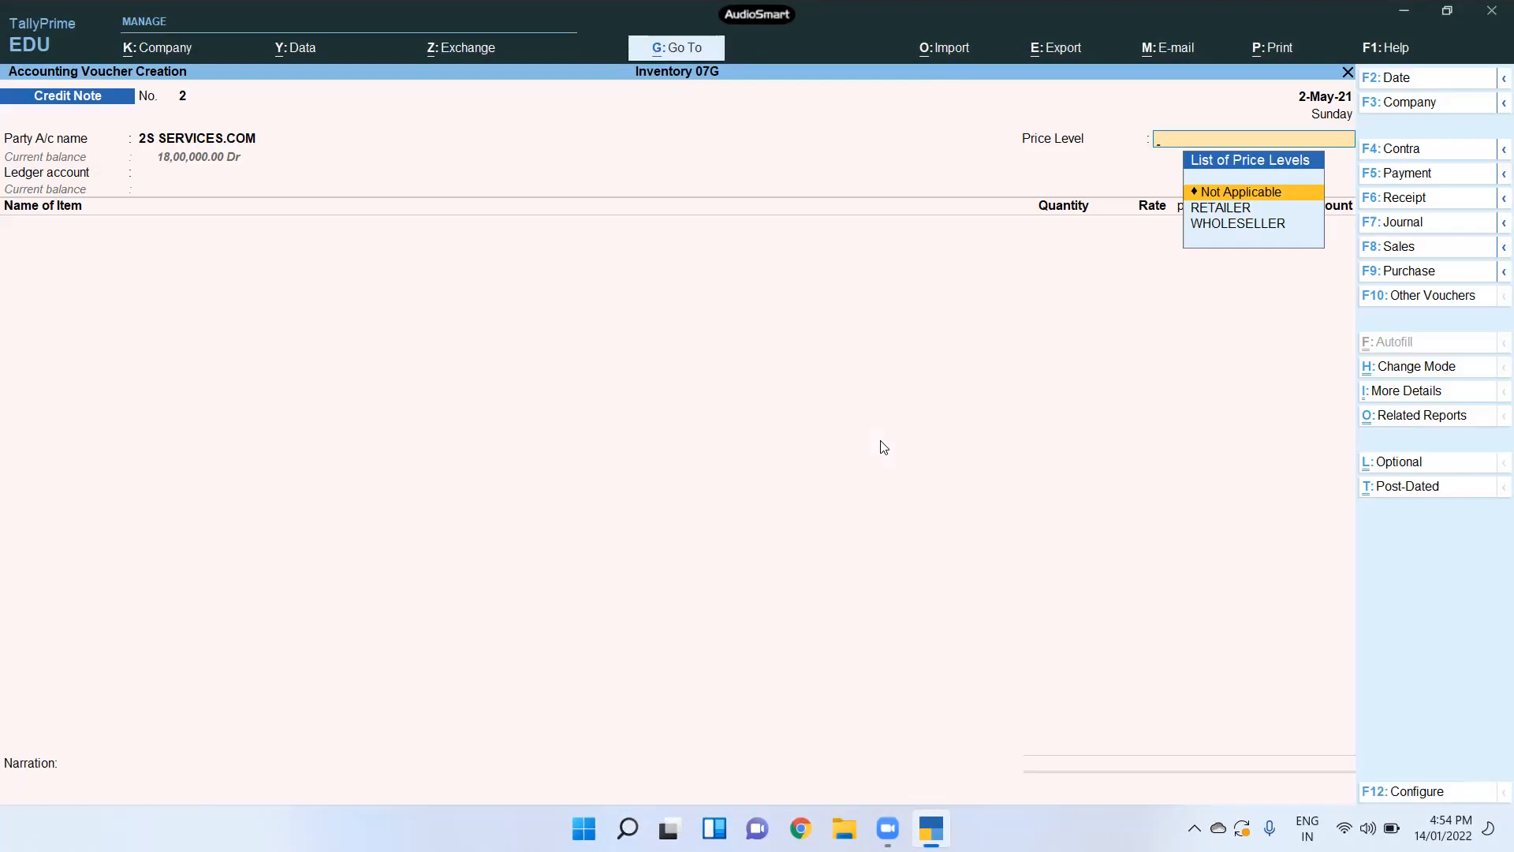
key("Return")
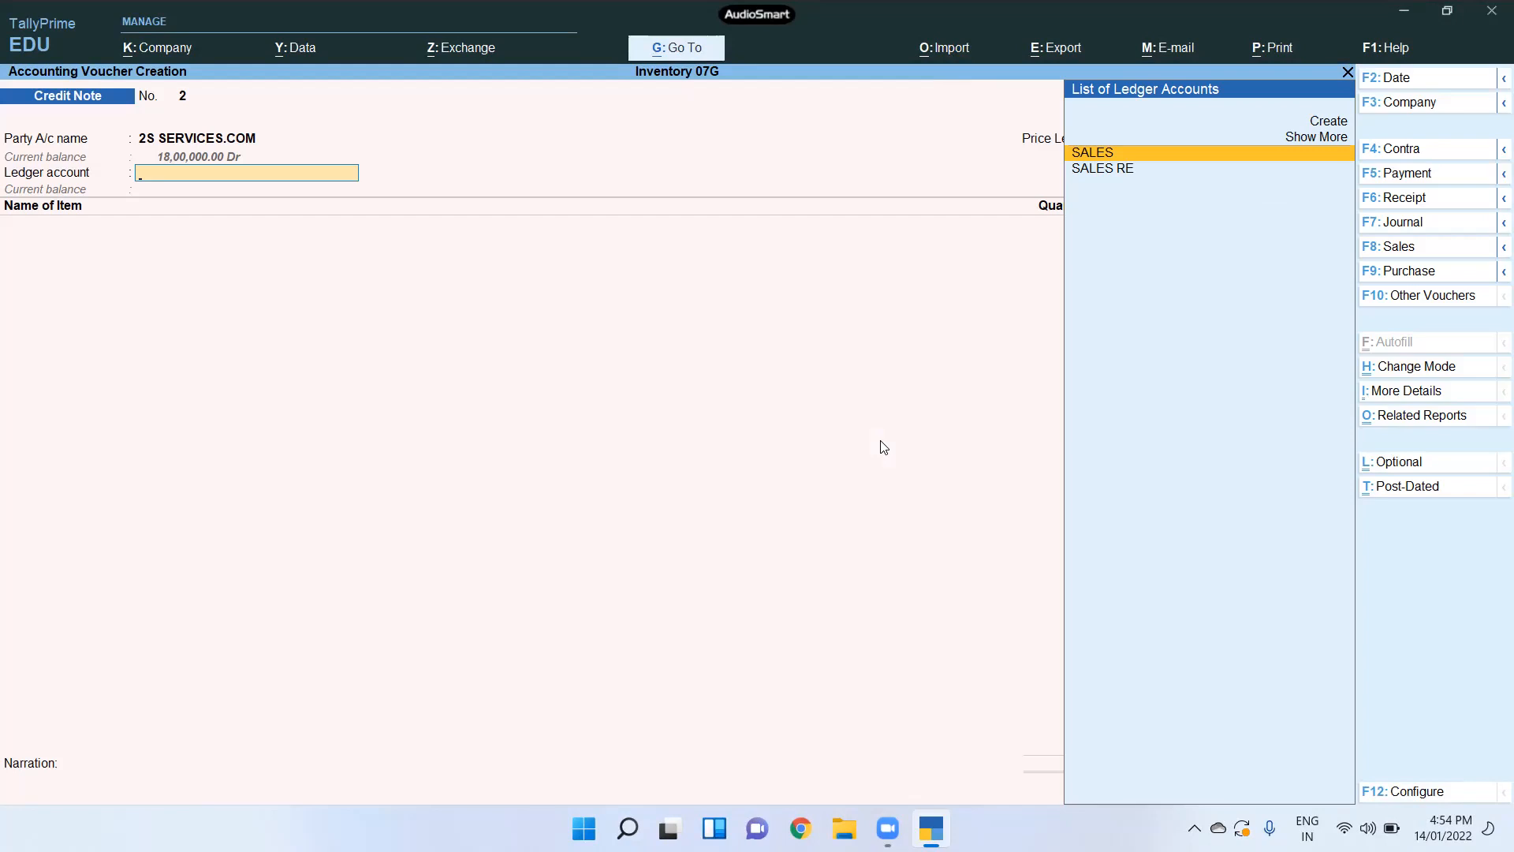
key("Return")
key("BackSpace")
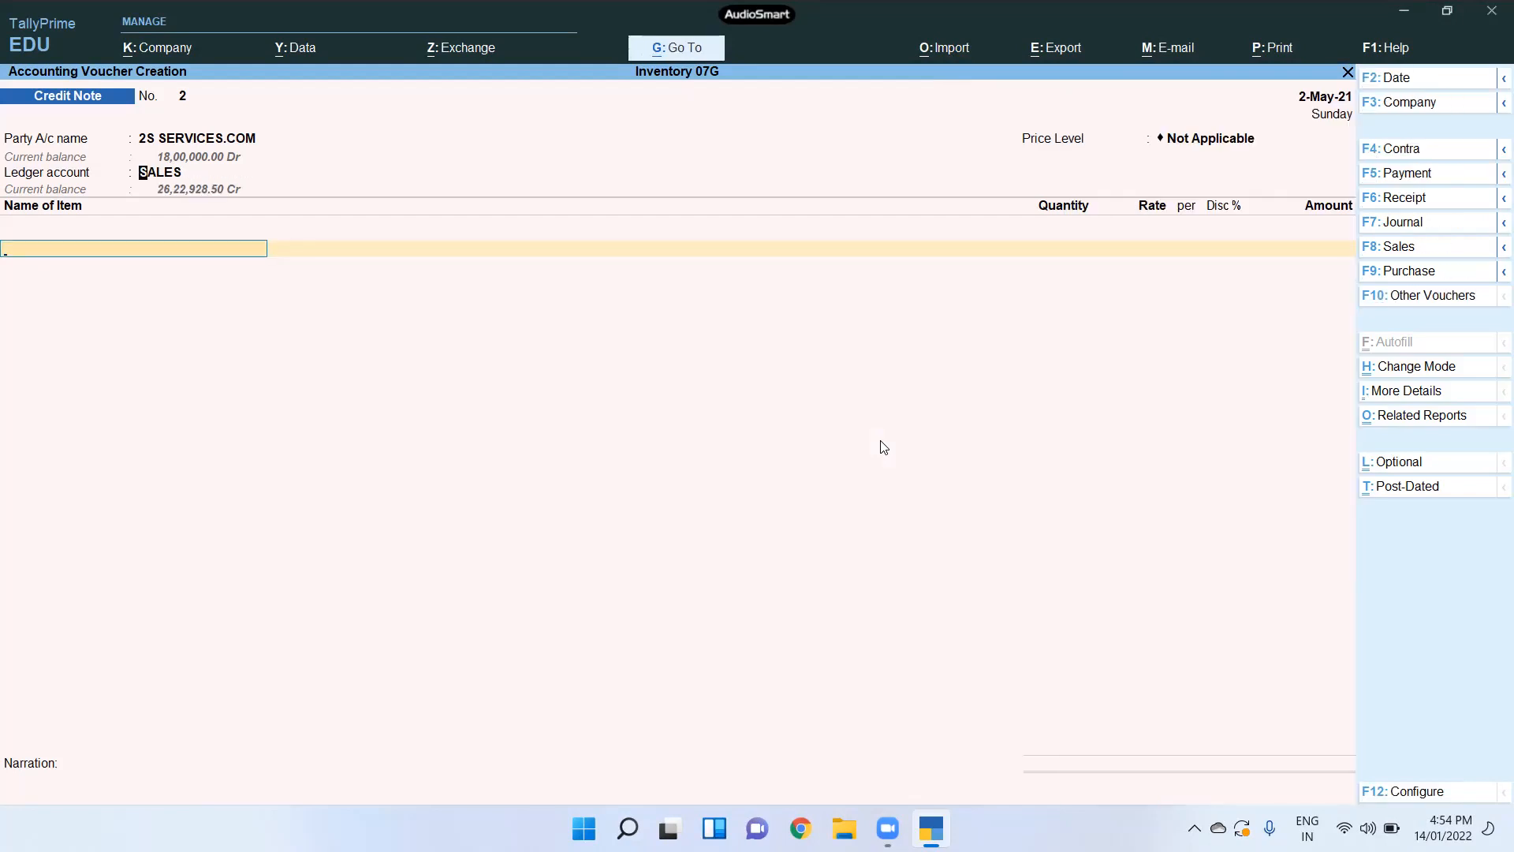
key("Down")
key("Return")
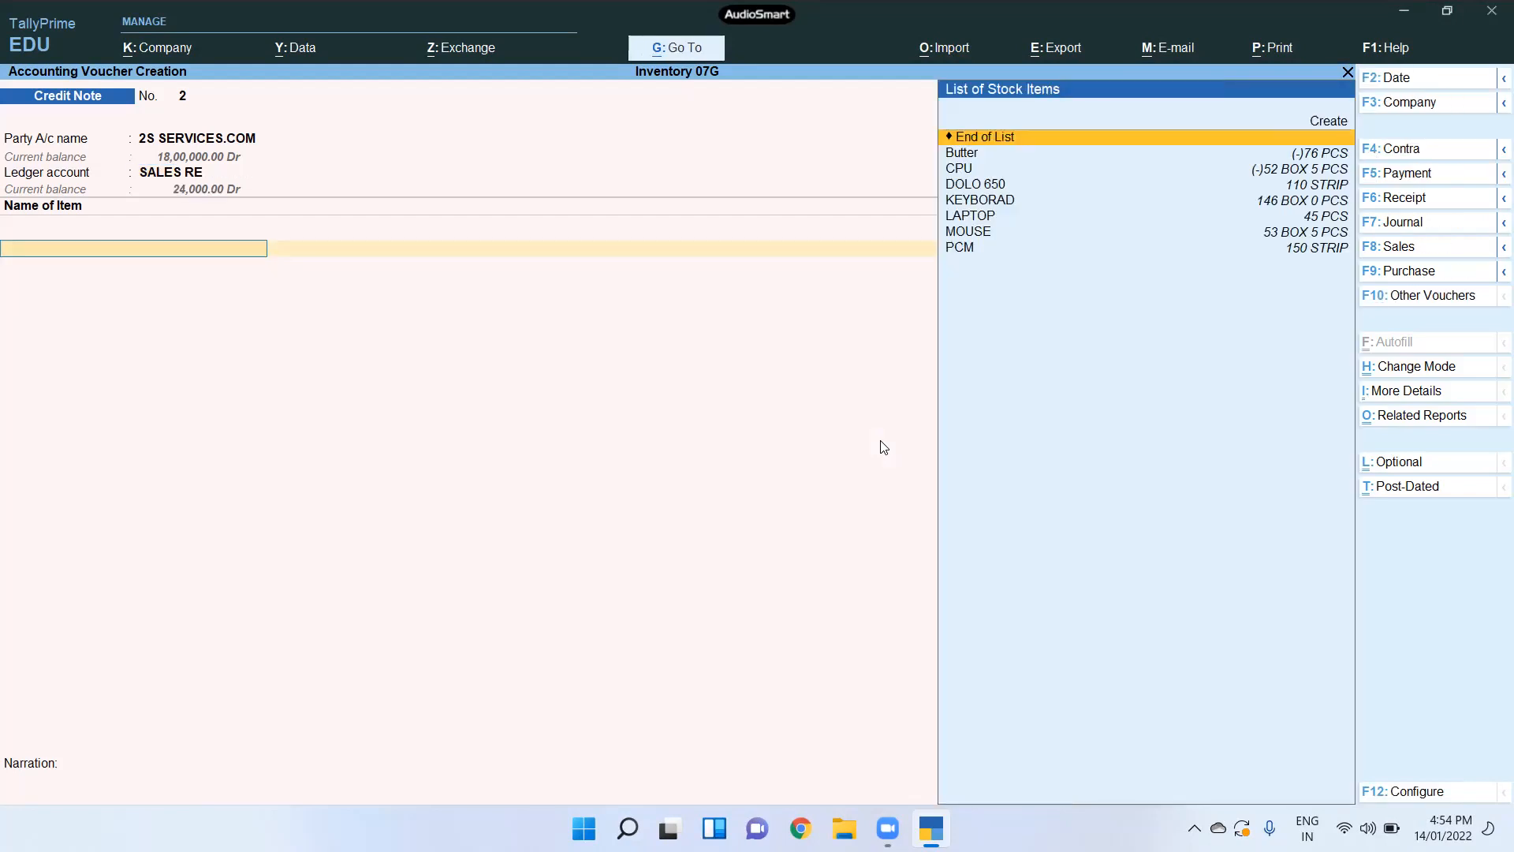
Step: Add LAPTOP as the credit note's stock item
key("Down")
key("Down")
key("Down")
key("Down")
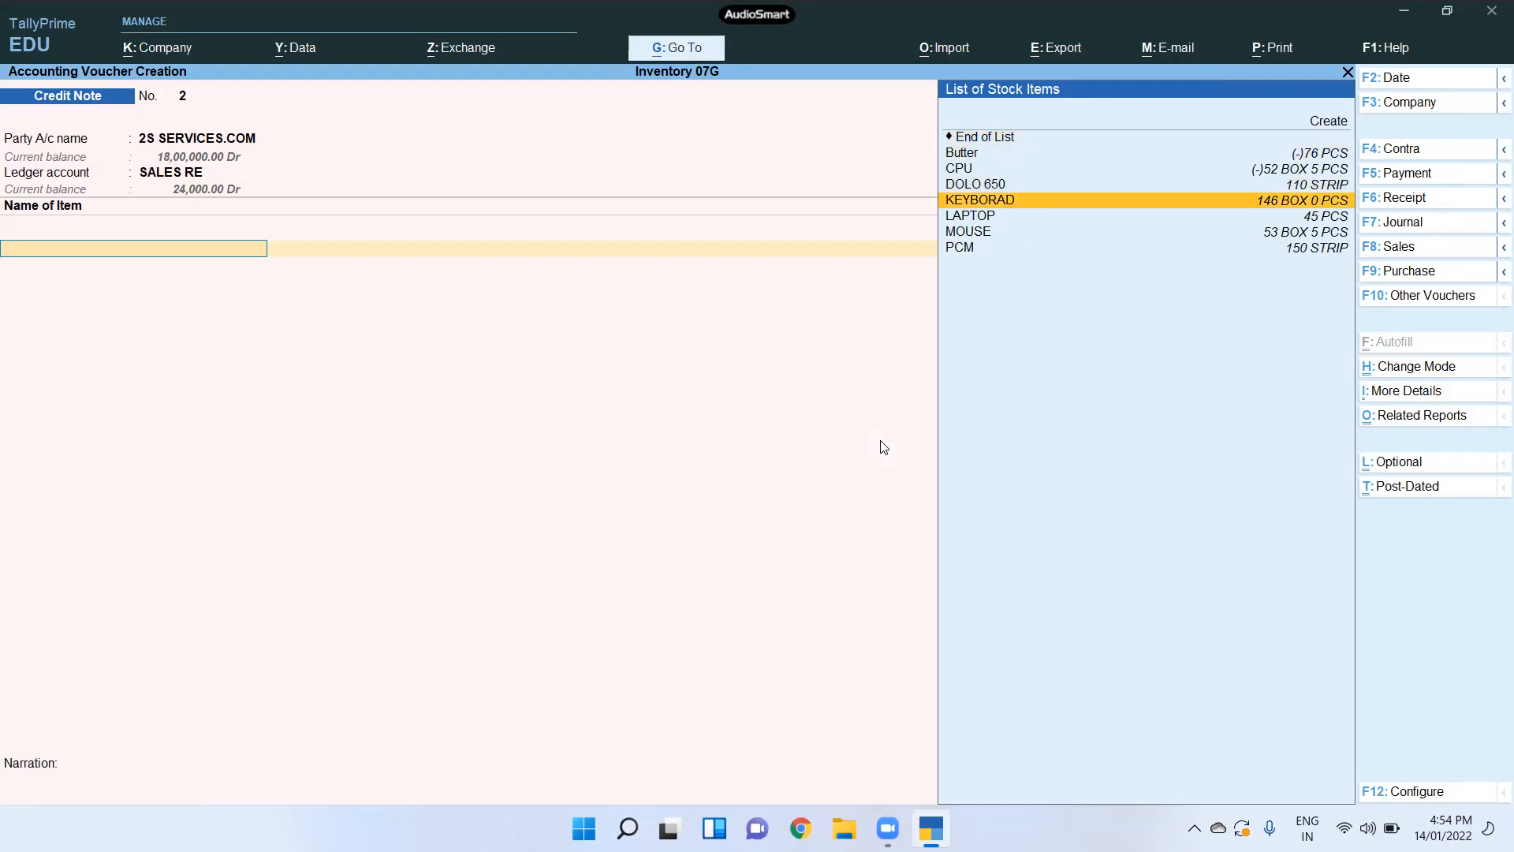
key("Down")
key("Return")
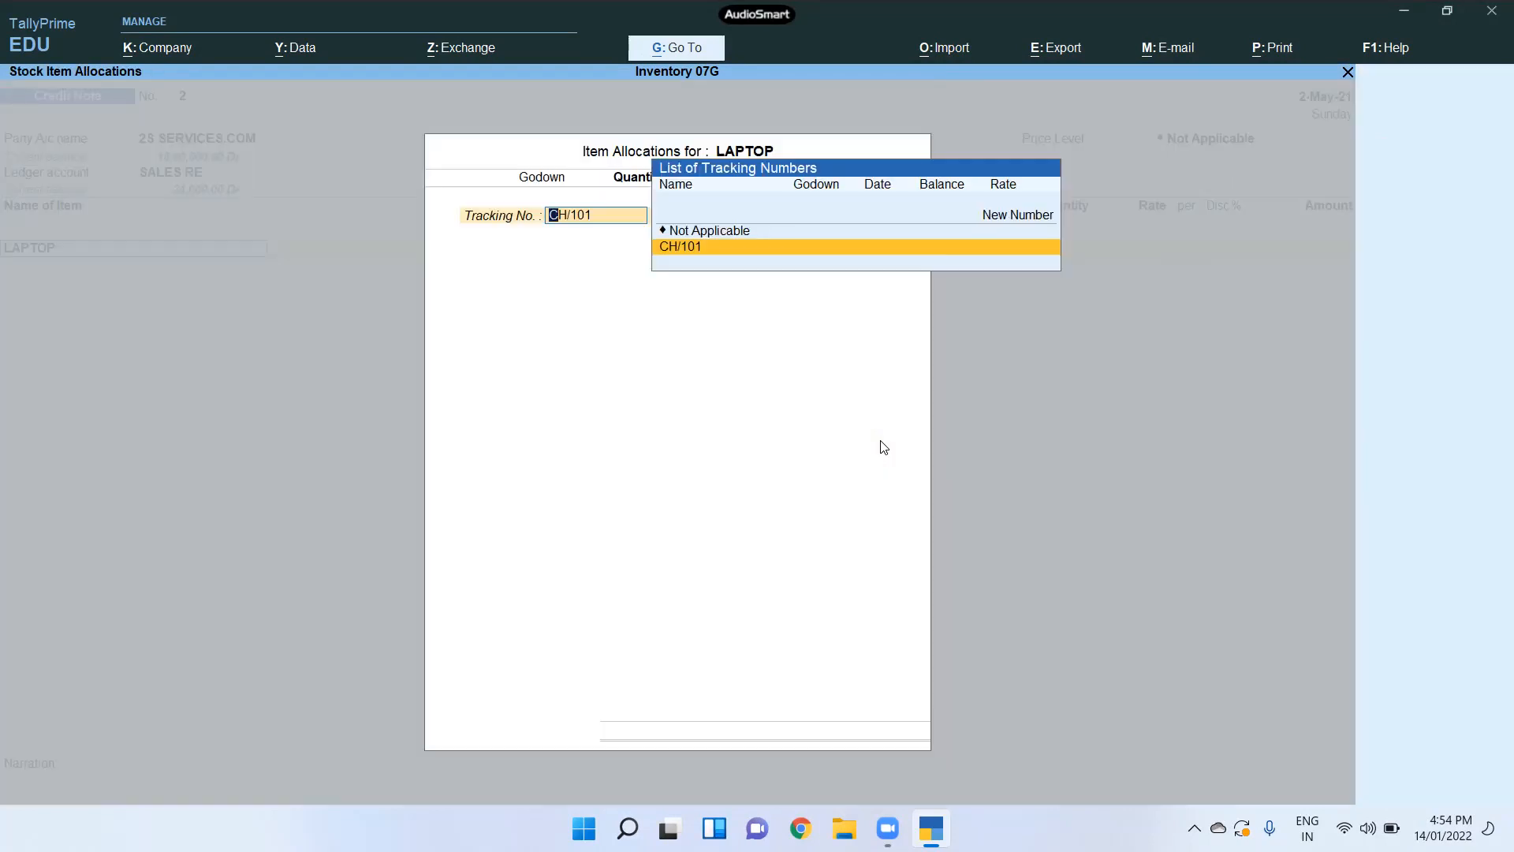
Step: Allocate the laptop to CH/101 and ORD/101, accepting Main Location, 5 PCS and the 40,000.00 rate
key("Return")
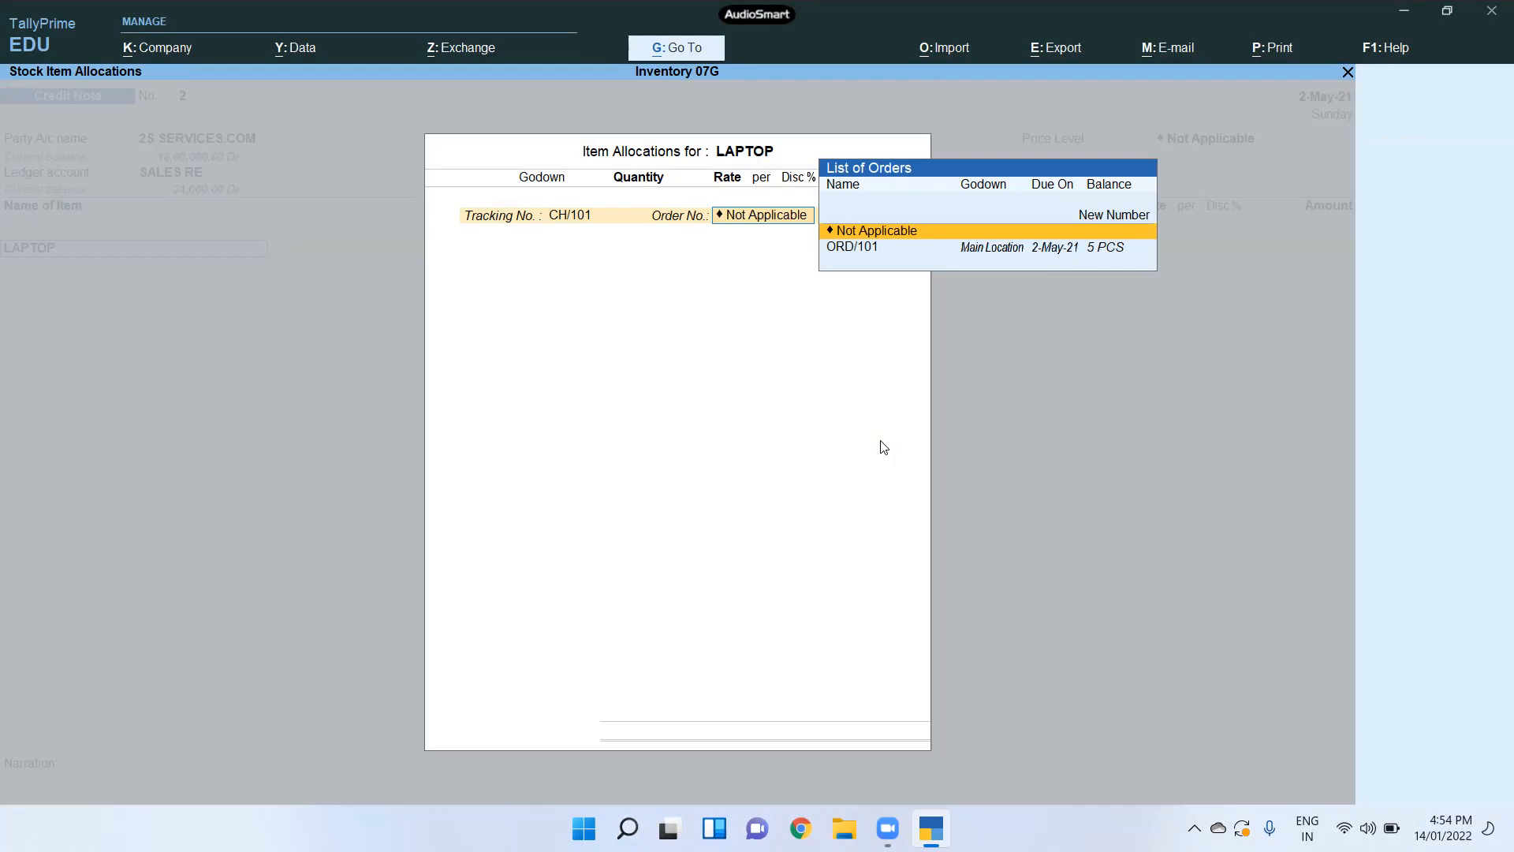
key("Down")
key("Return")
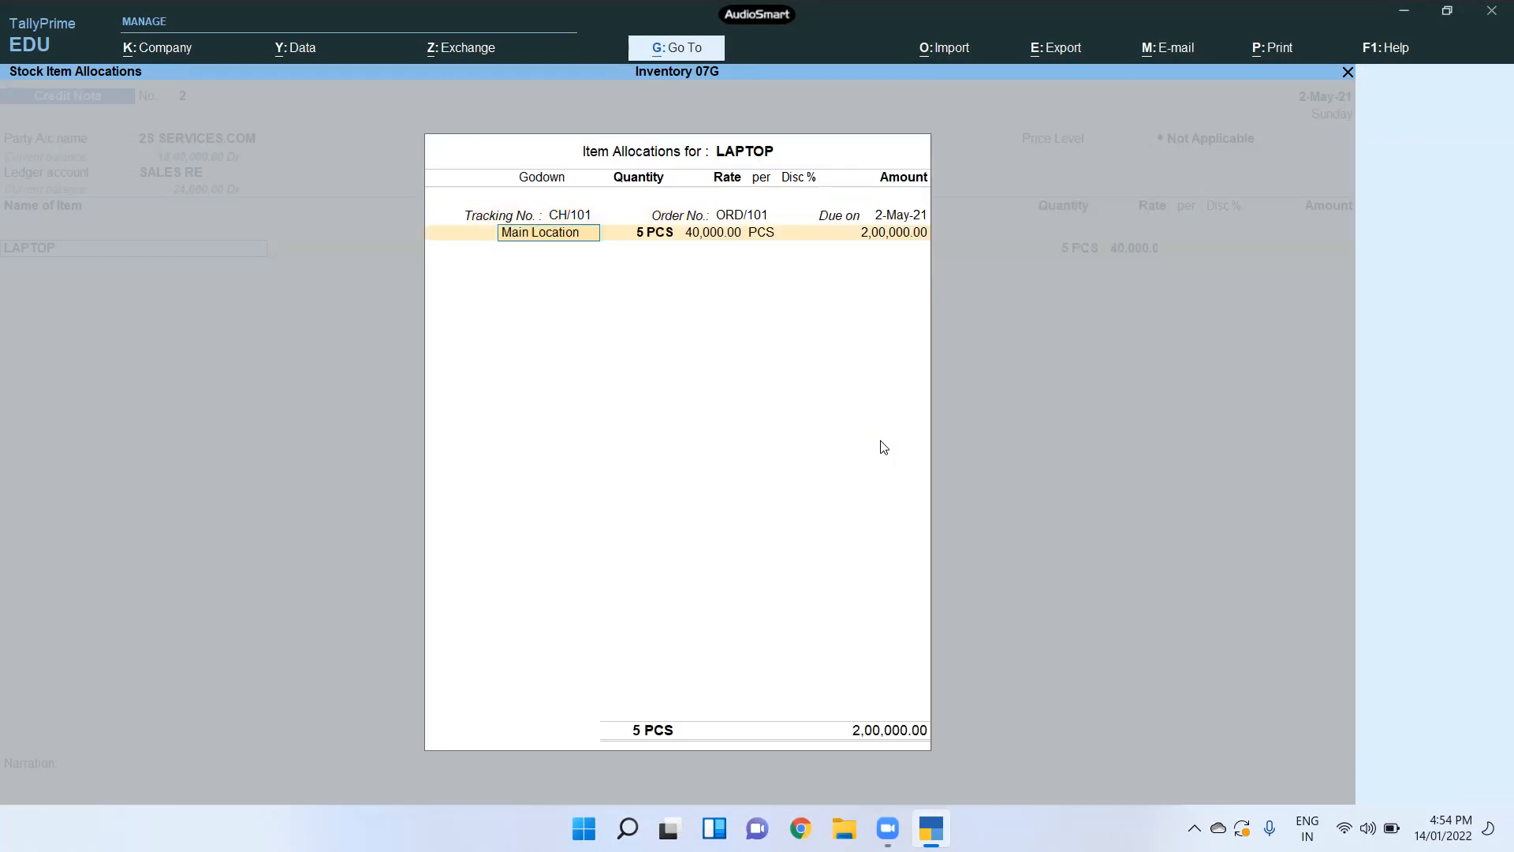
key("Return")
key("Return")
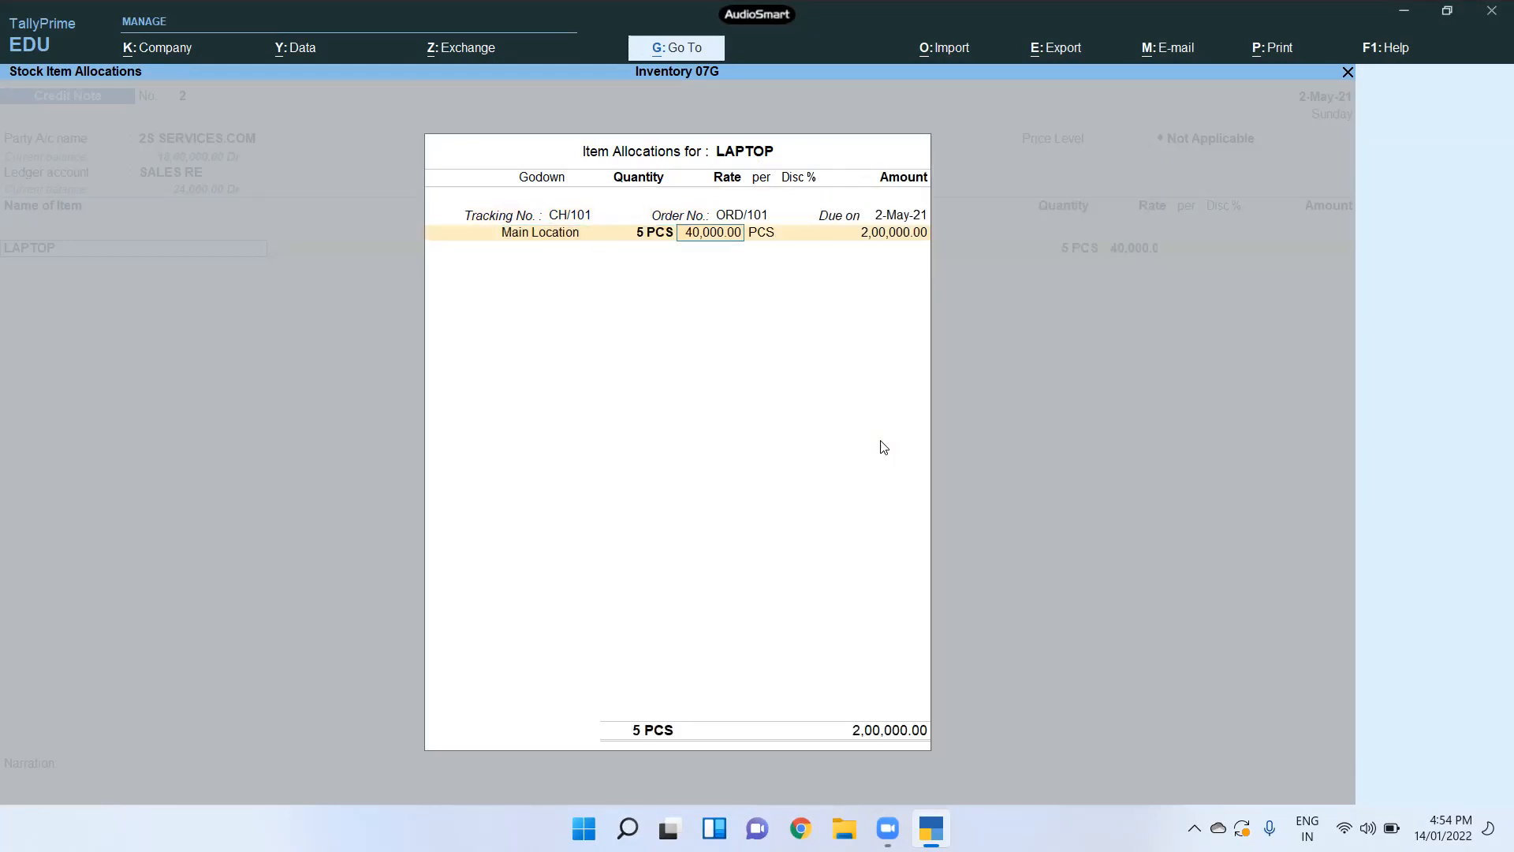
key("Return")
key("Return")
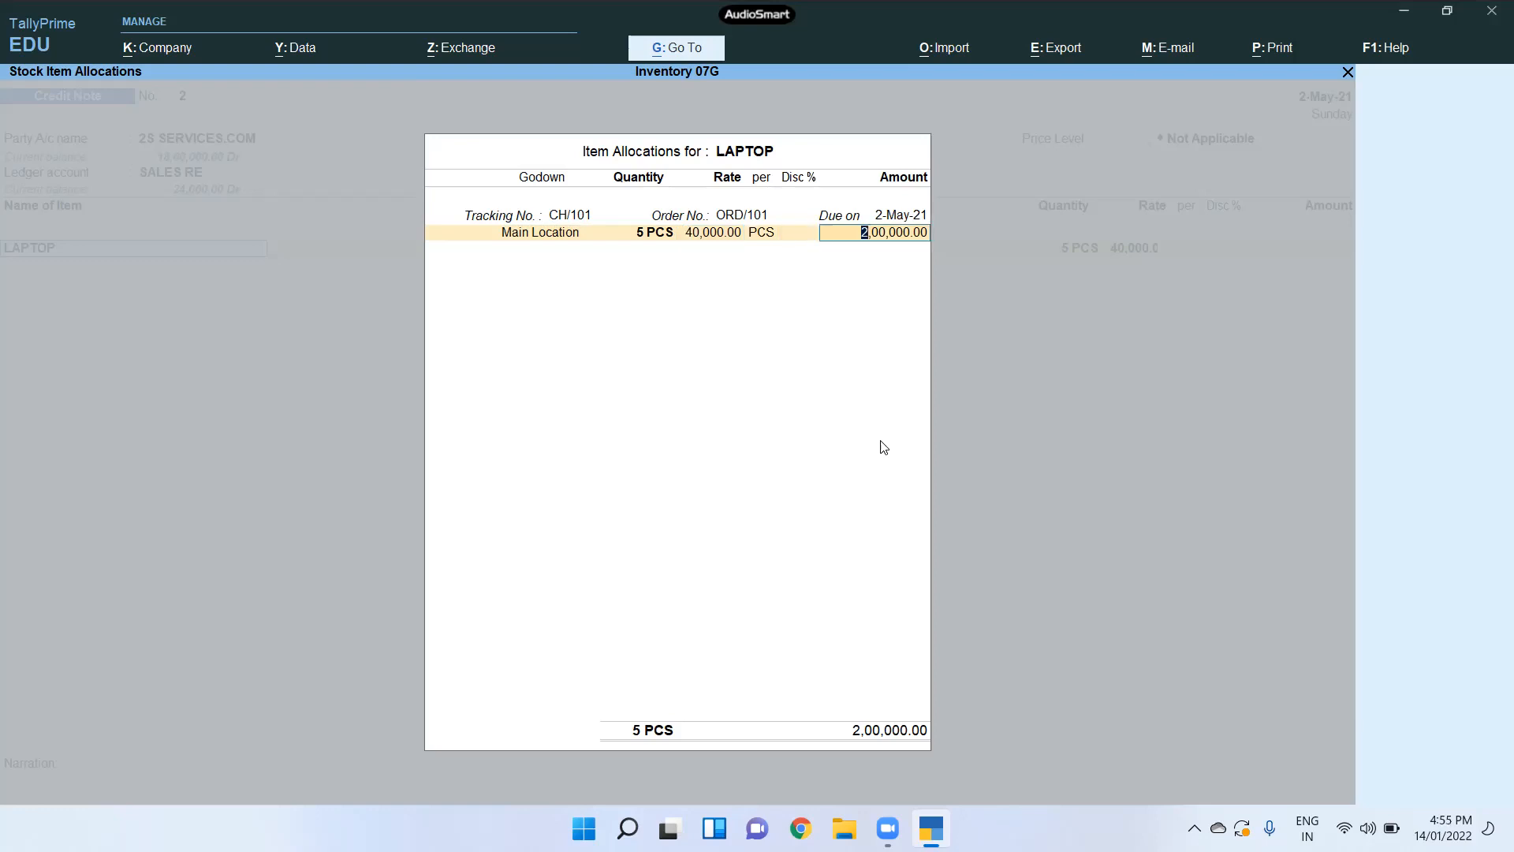
key("Return")
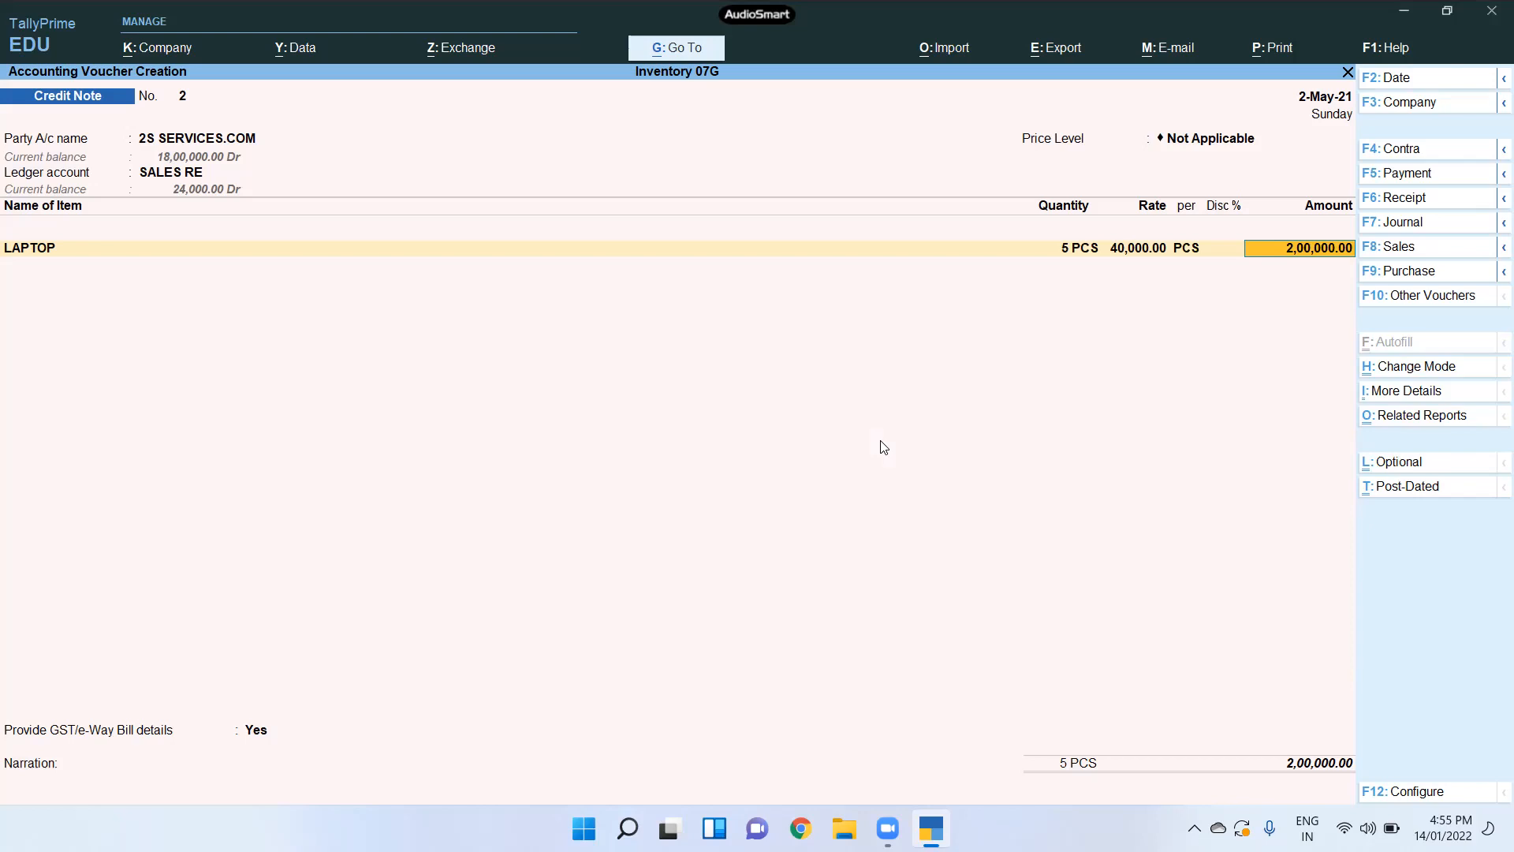
Step: End the credit note's item list and set Provide GST/e-Way Bill details to No
key("Return")
key("Return")
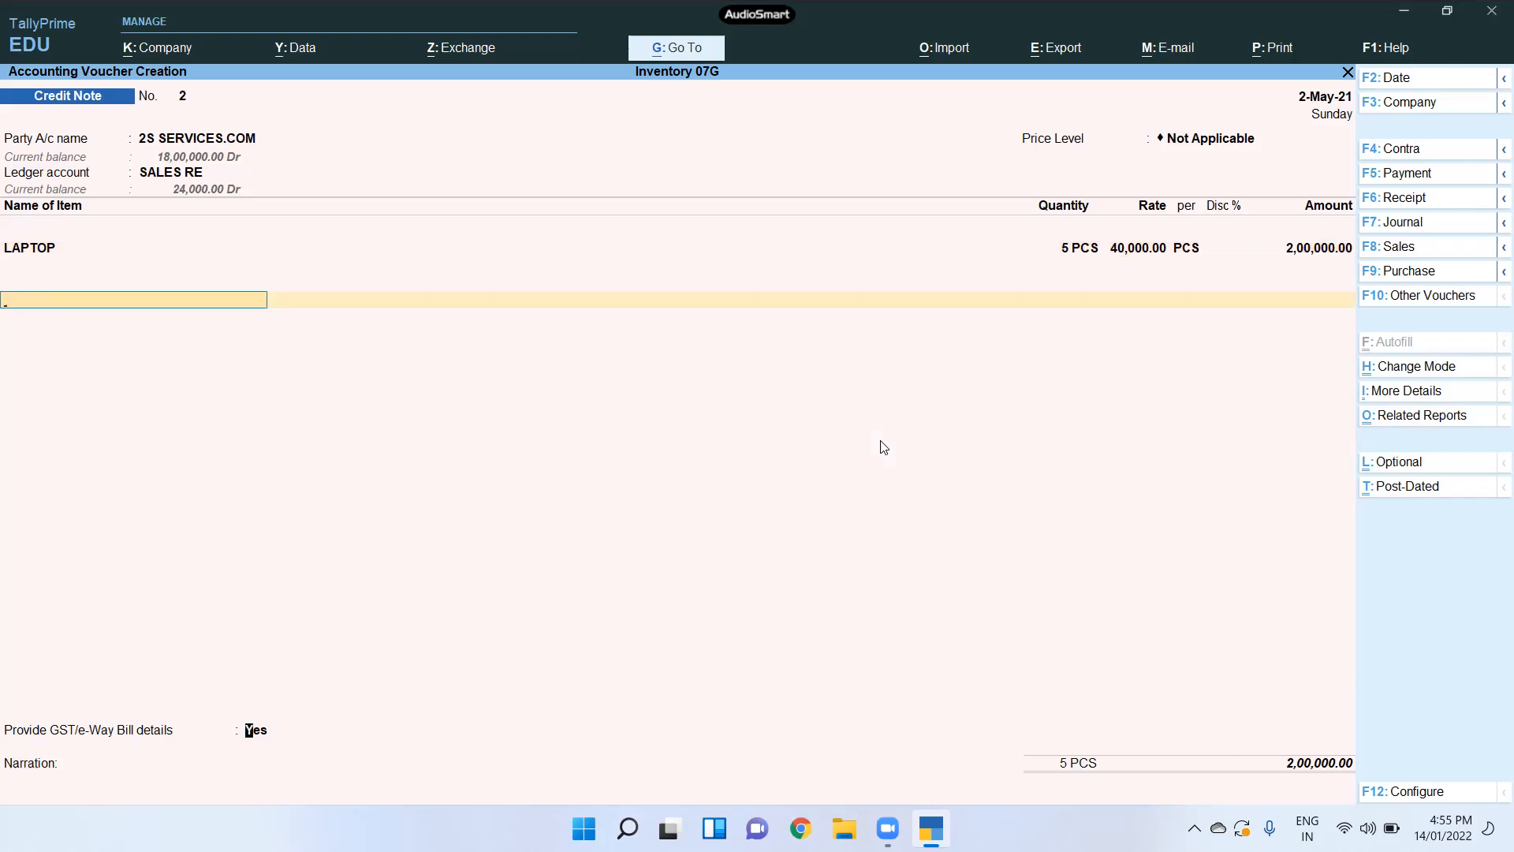
key("Up")
key("Return")
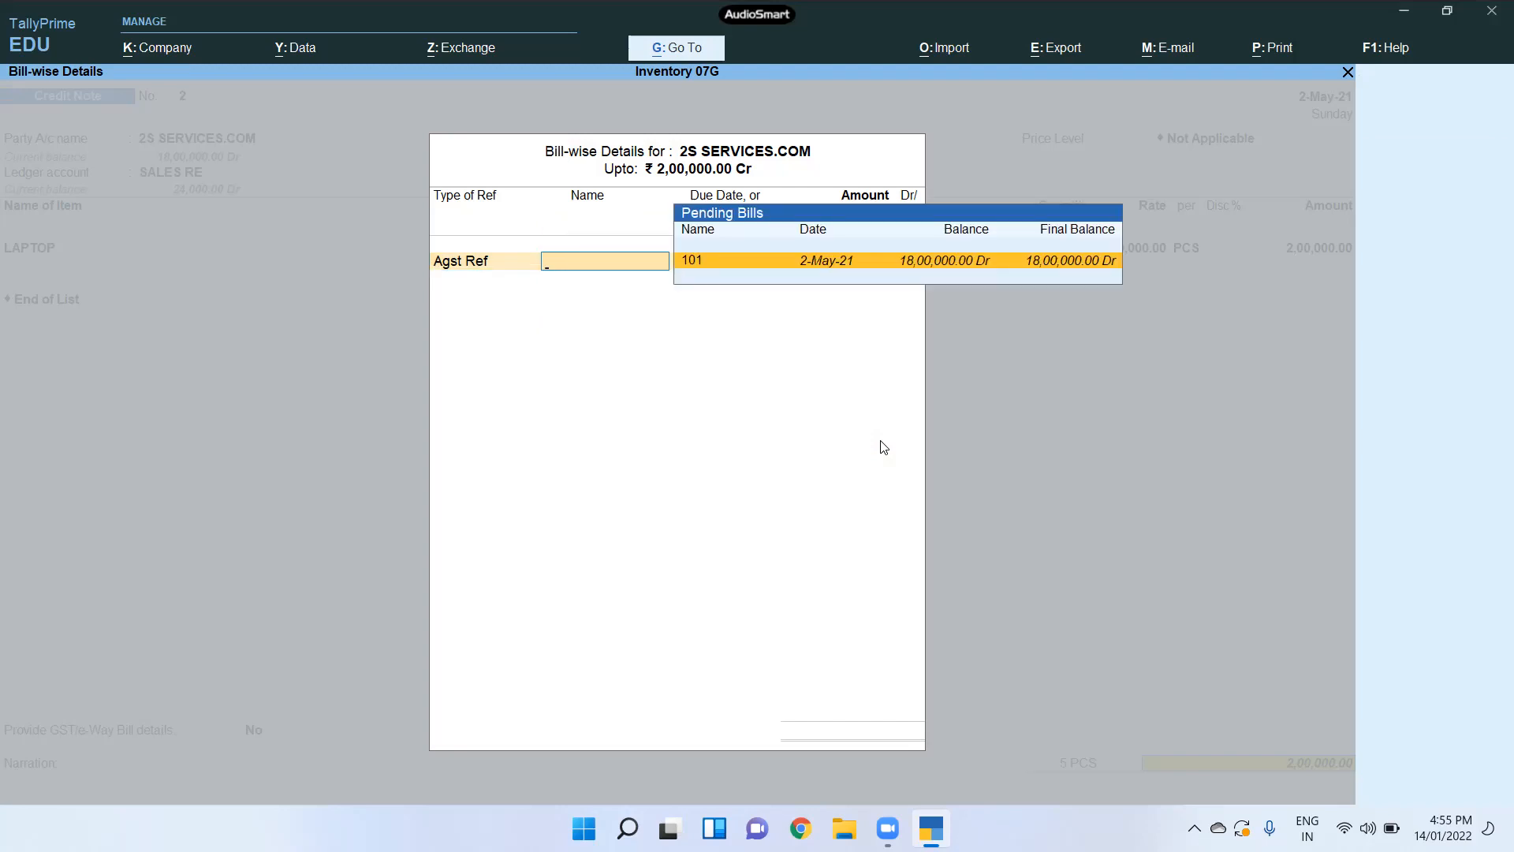
Step: Adjust the full credit amount as Agst Ref against bill 101 and save the credit note
key("BackSpace")
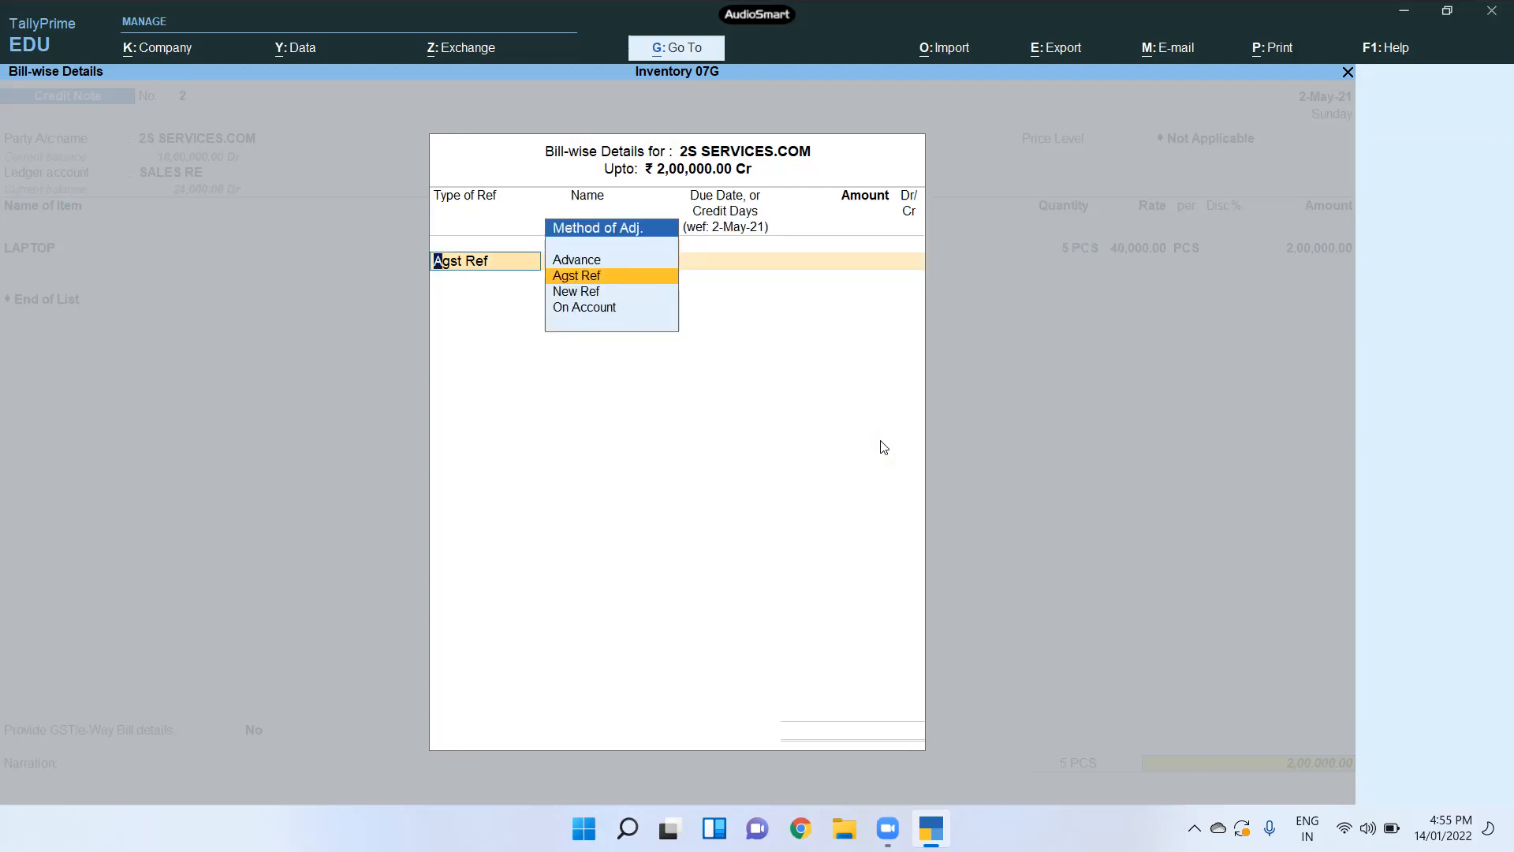
key("Return")
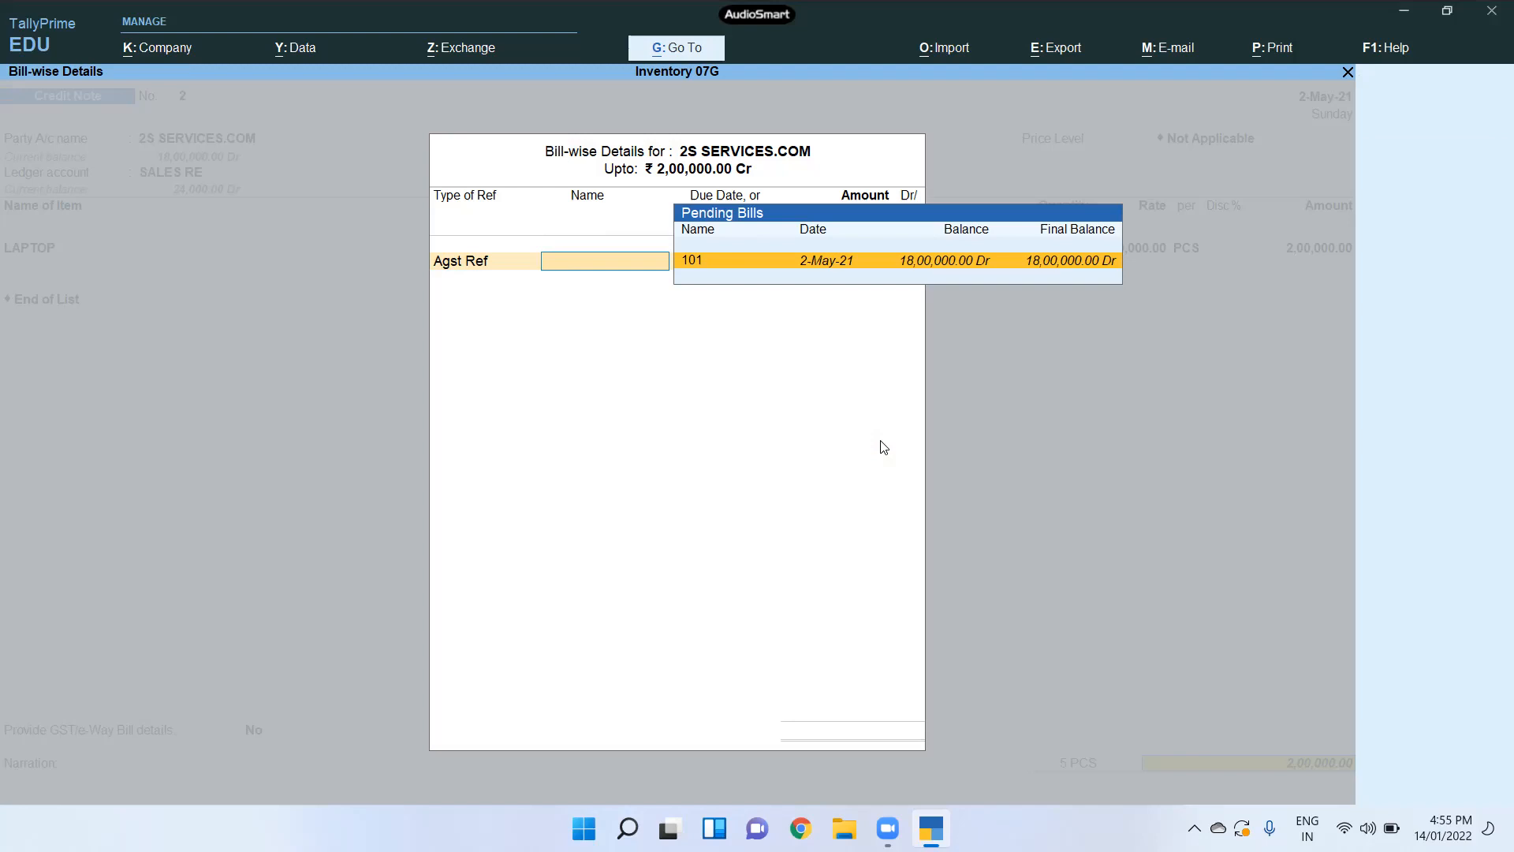
key("Return")
key("Return")
key("Return")
key("Return")
key("Return")
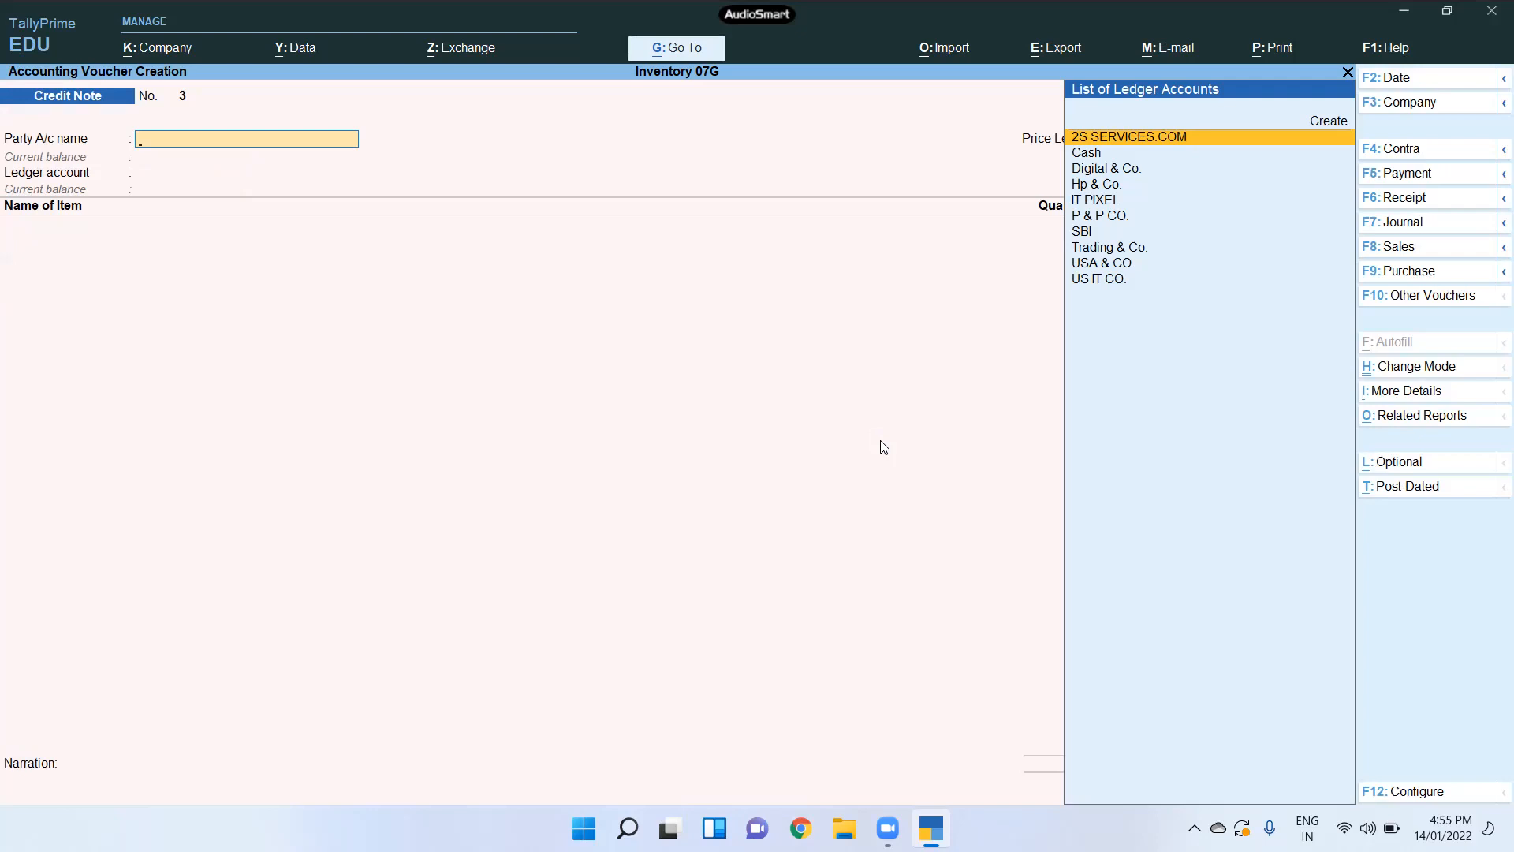
Step: Start a receipt voucher and change its mode to Double Entry
key("F6")
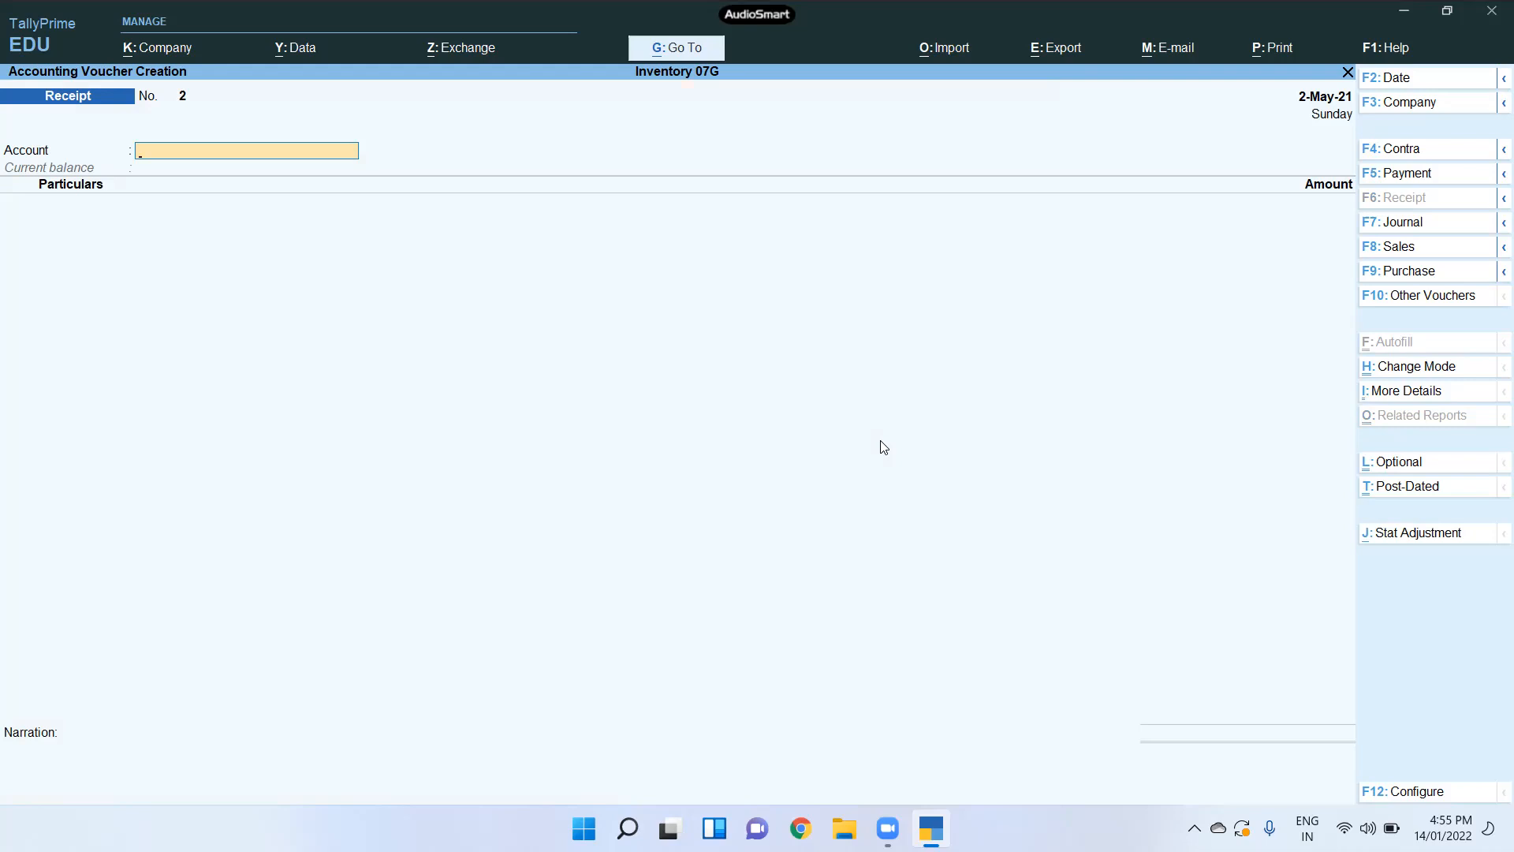
key("ctrl+h")
key("Up")
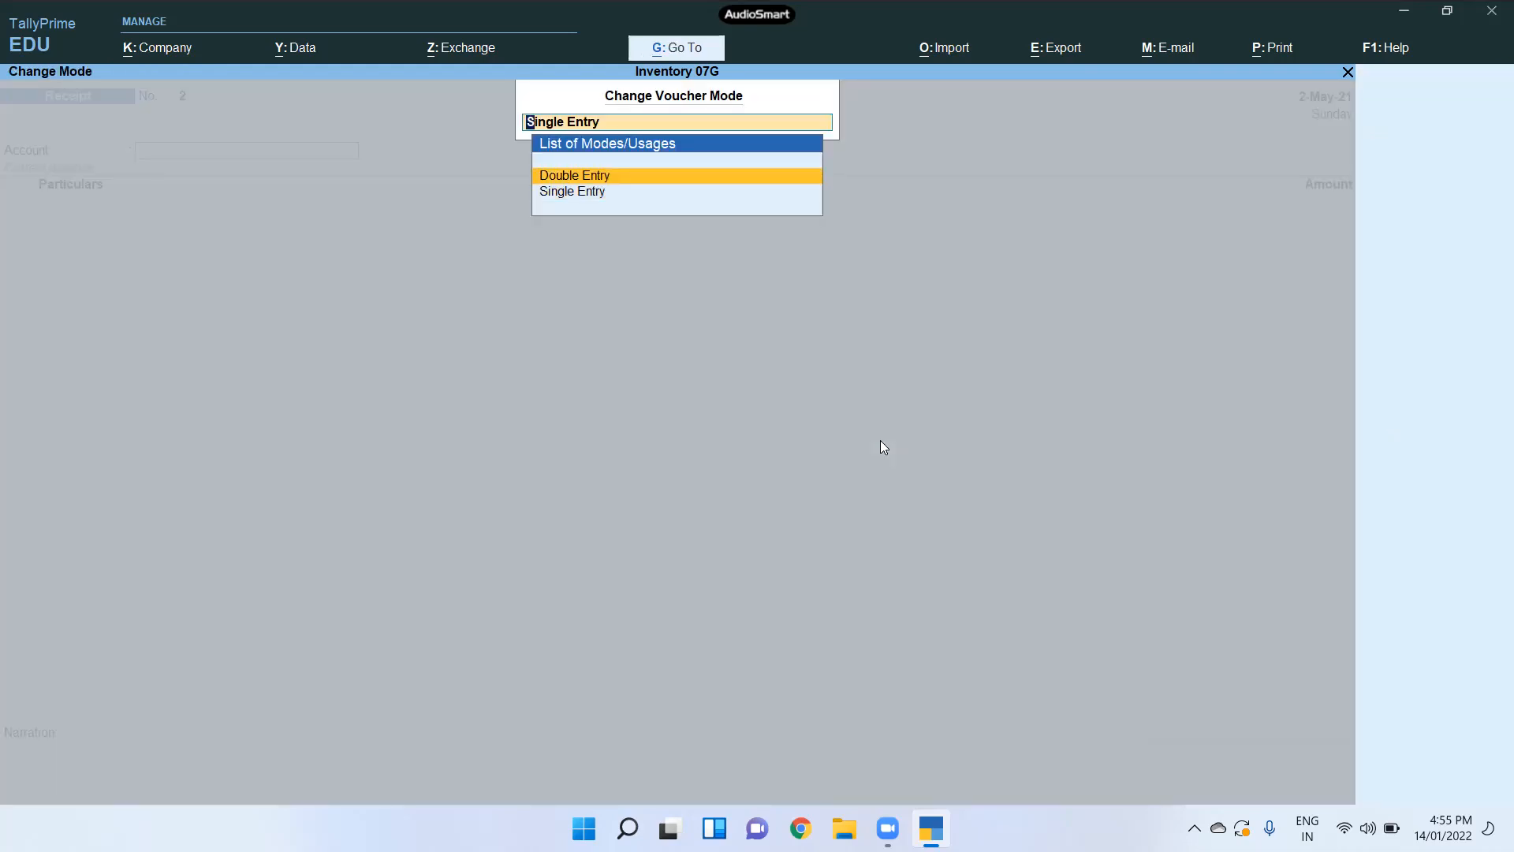
key("Return")
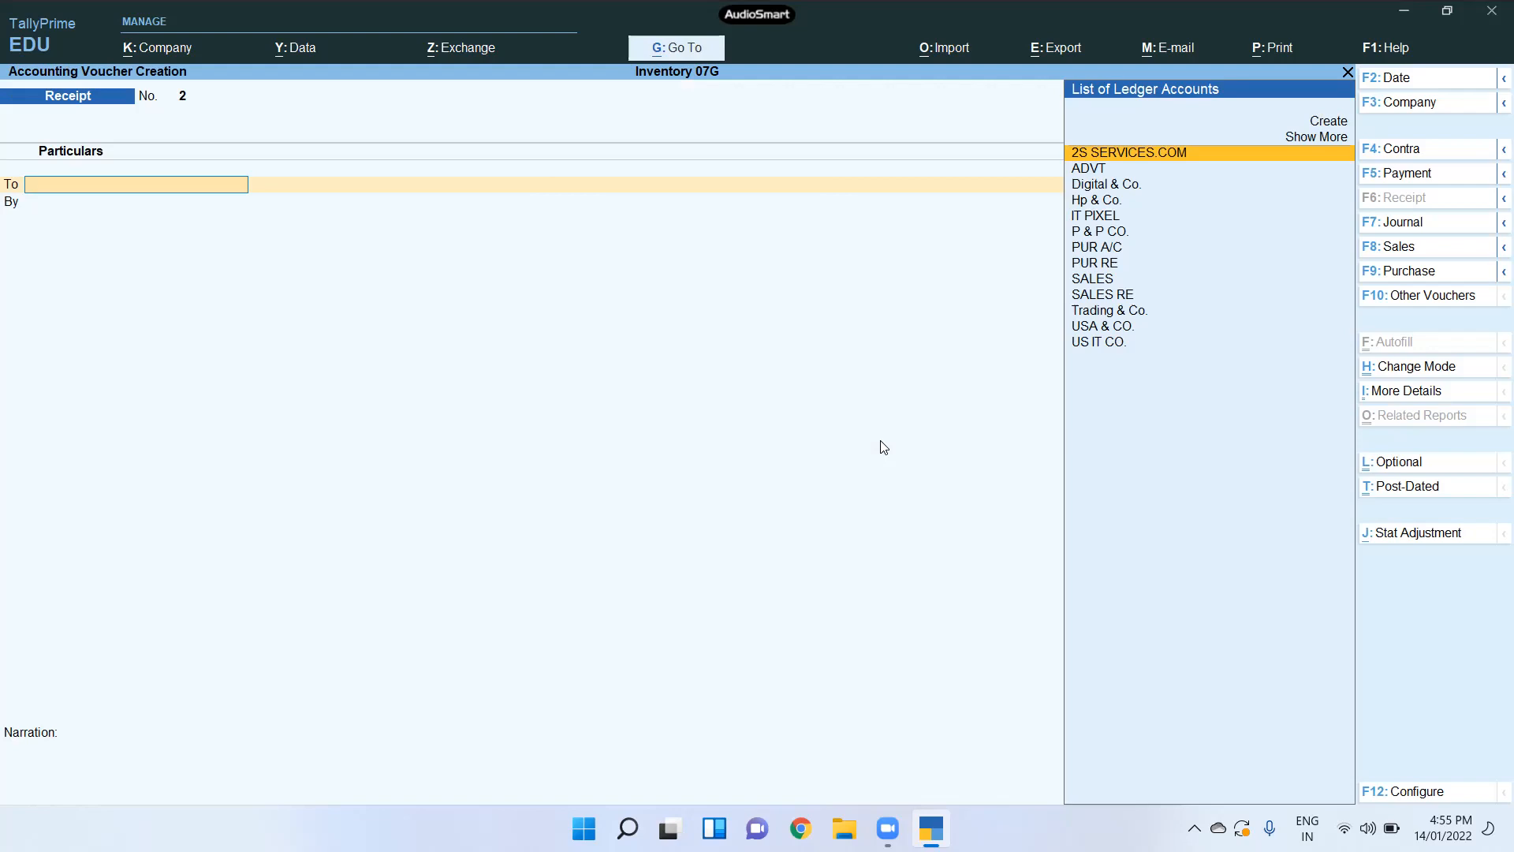
Step: Credit 2S SERVICES.COM with 16,00,000.00 in the receipt, adjusted as Agst Ref against bill 101
key("Return")
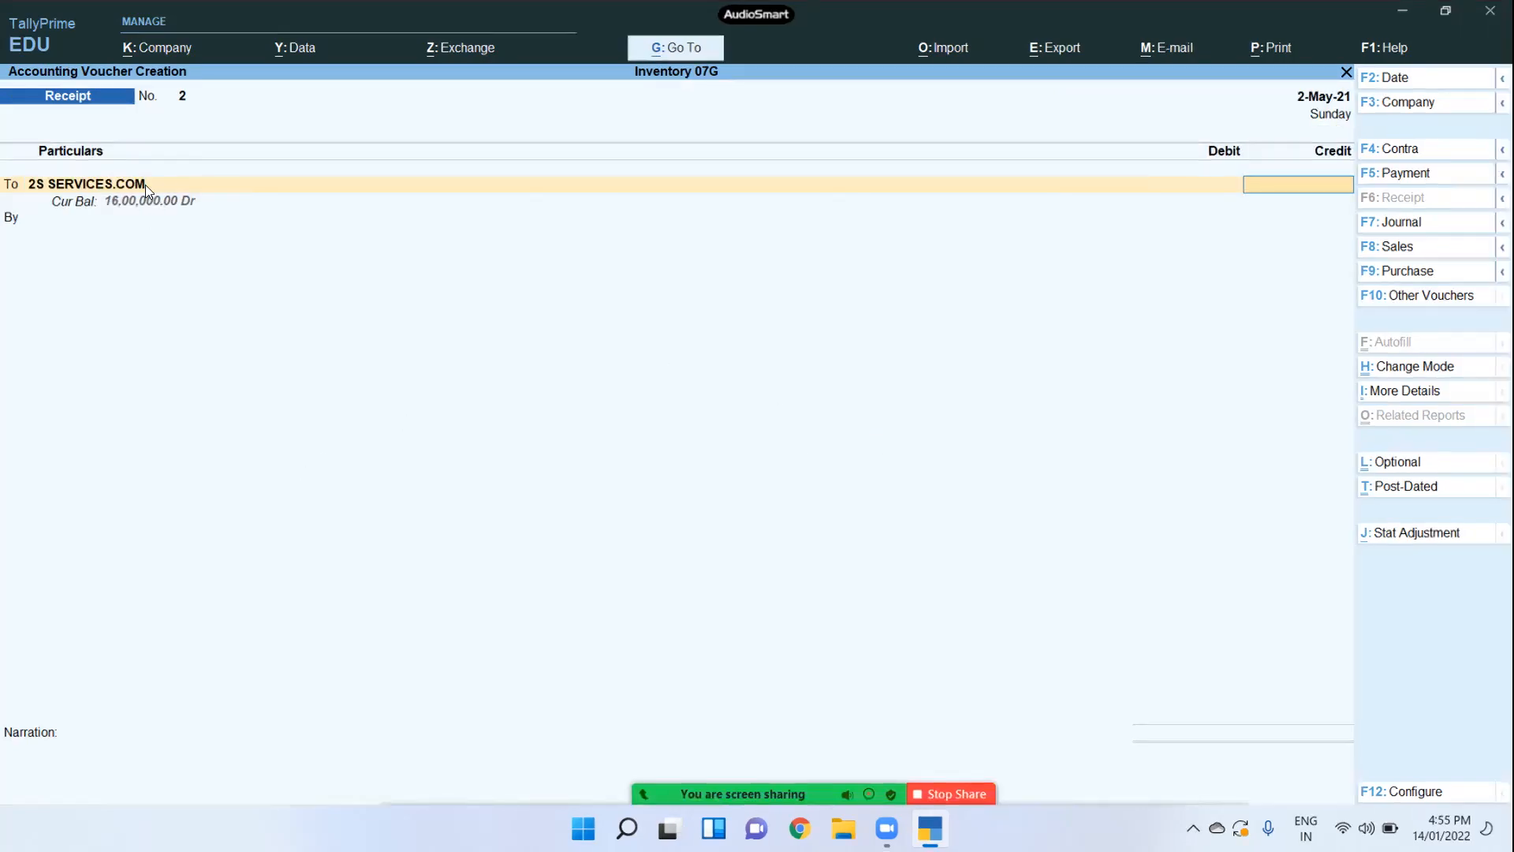
type("1600000")
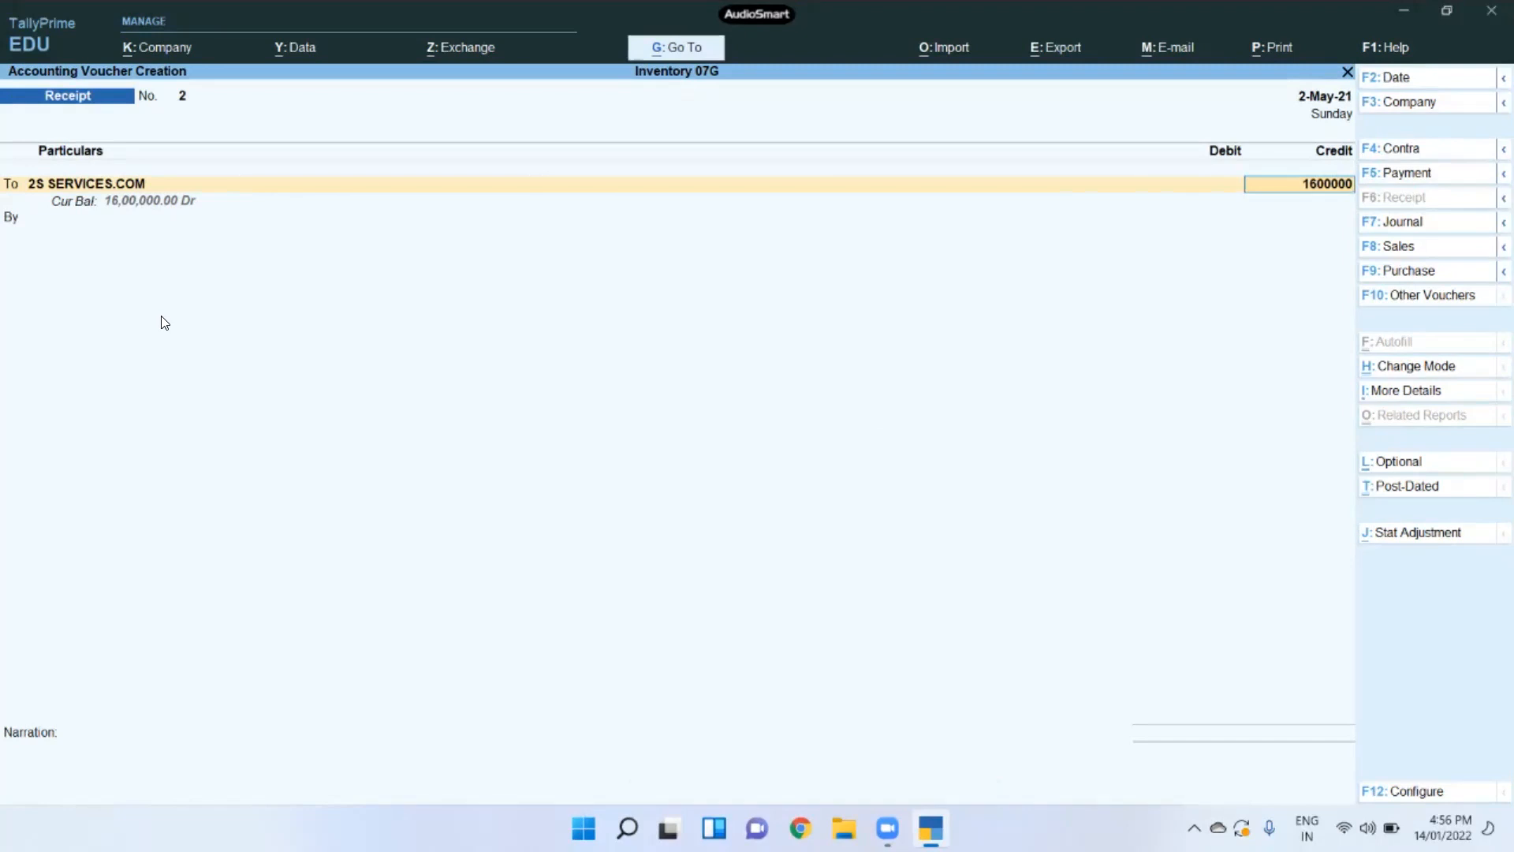
key("Return")
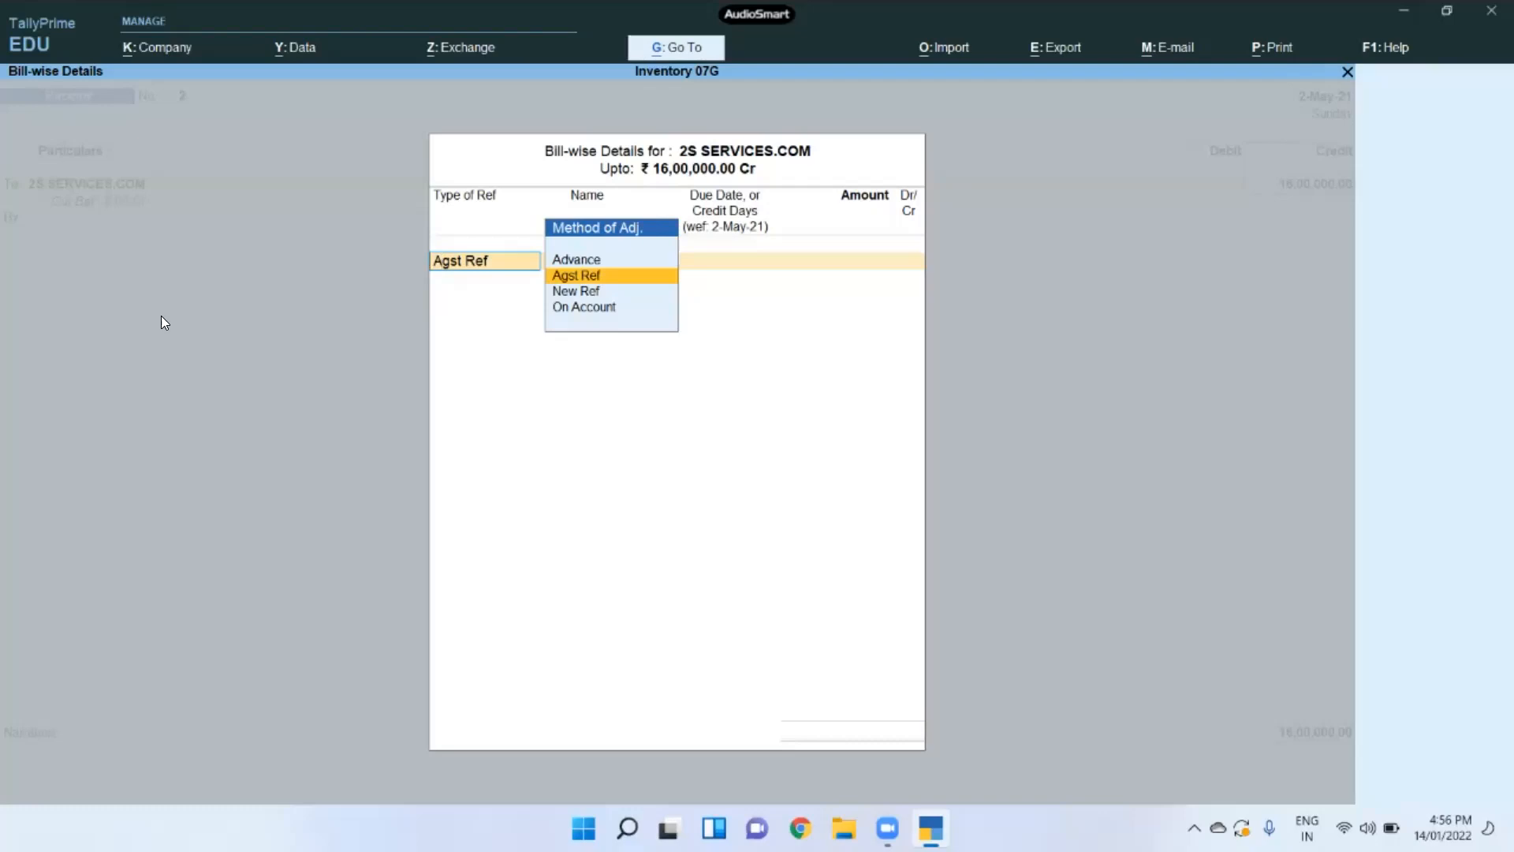
key("Return")
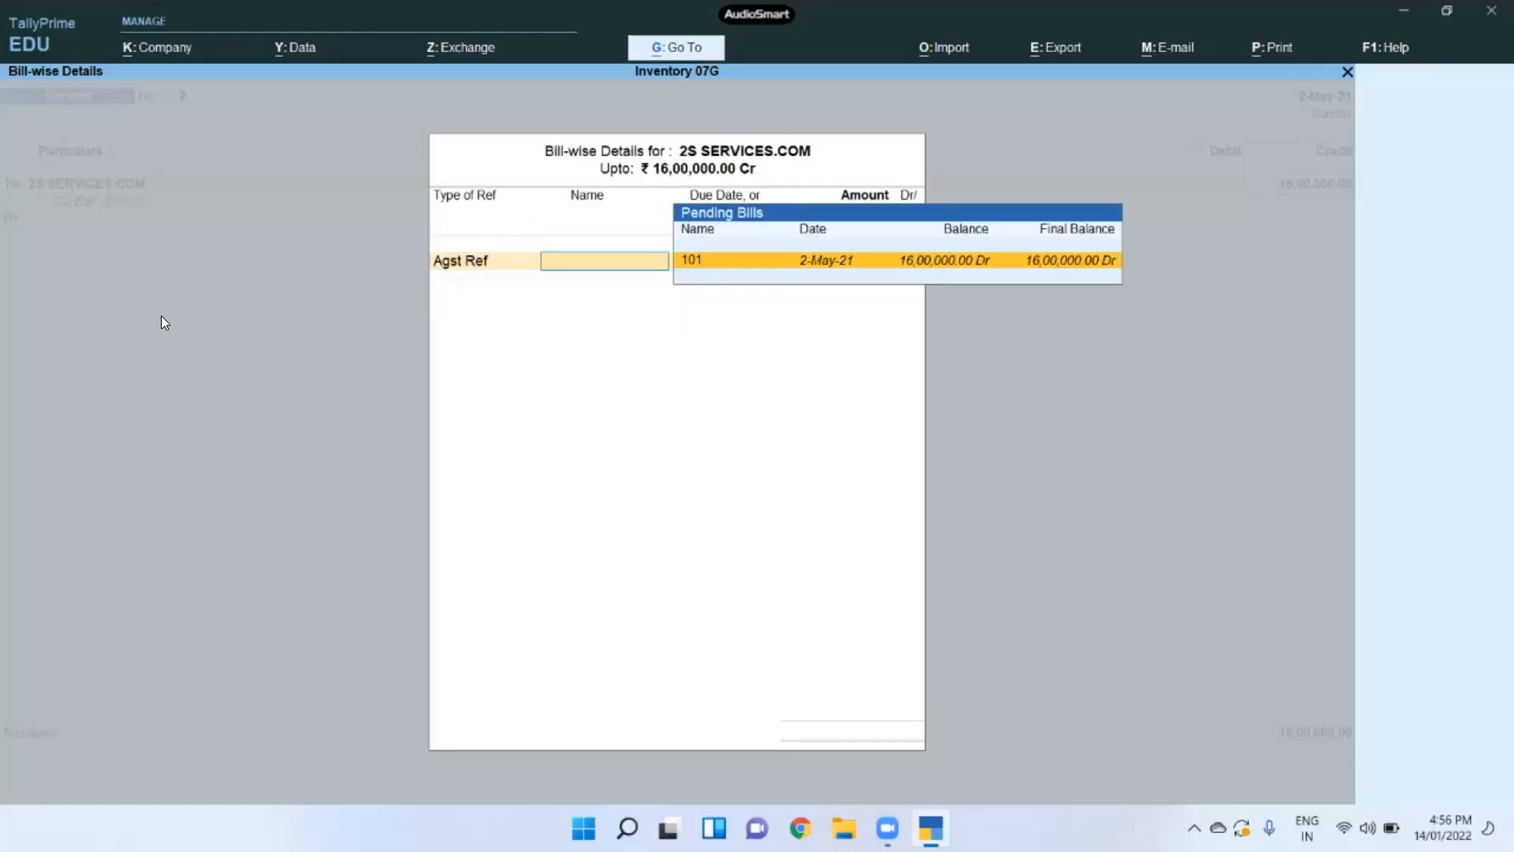
key("Return")
key("Return")
key("Return")
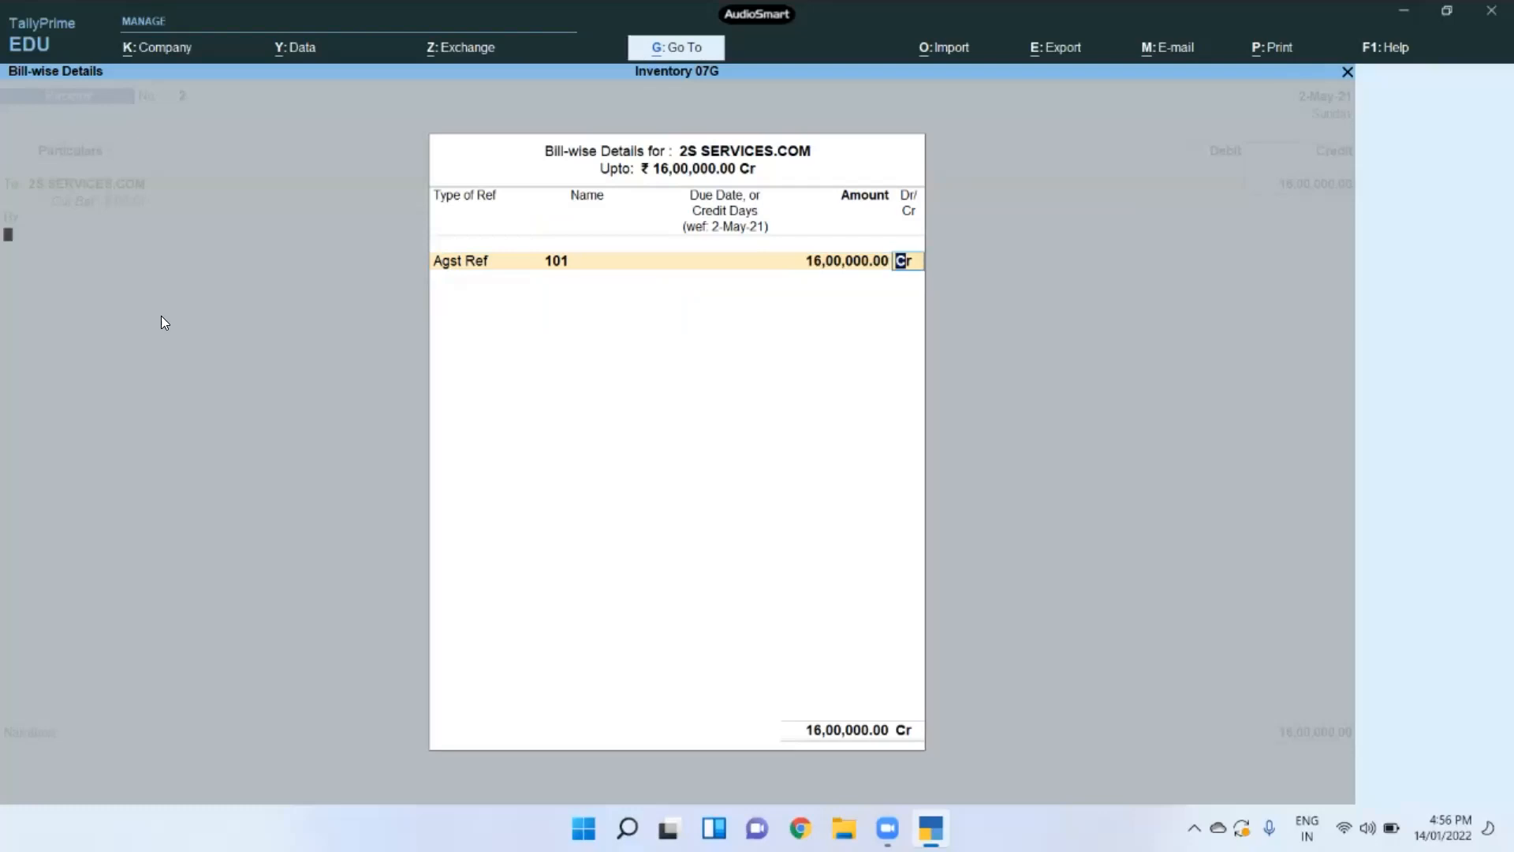
key("Return")
Step: Debit Cash with the full 16,00,000.00 and save the receipt voucher
type("cash")
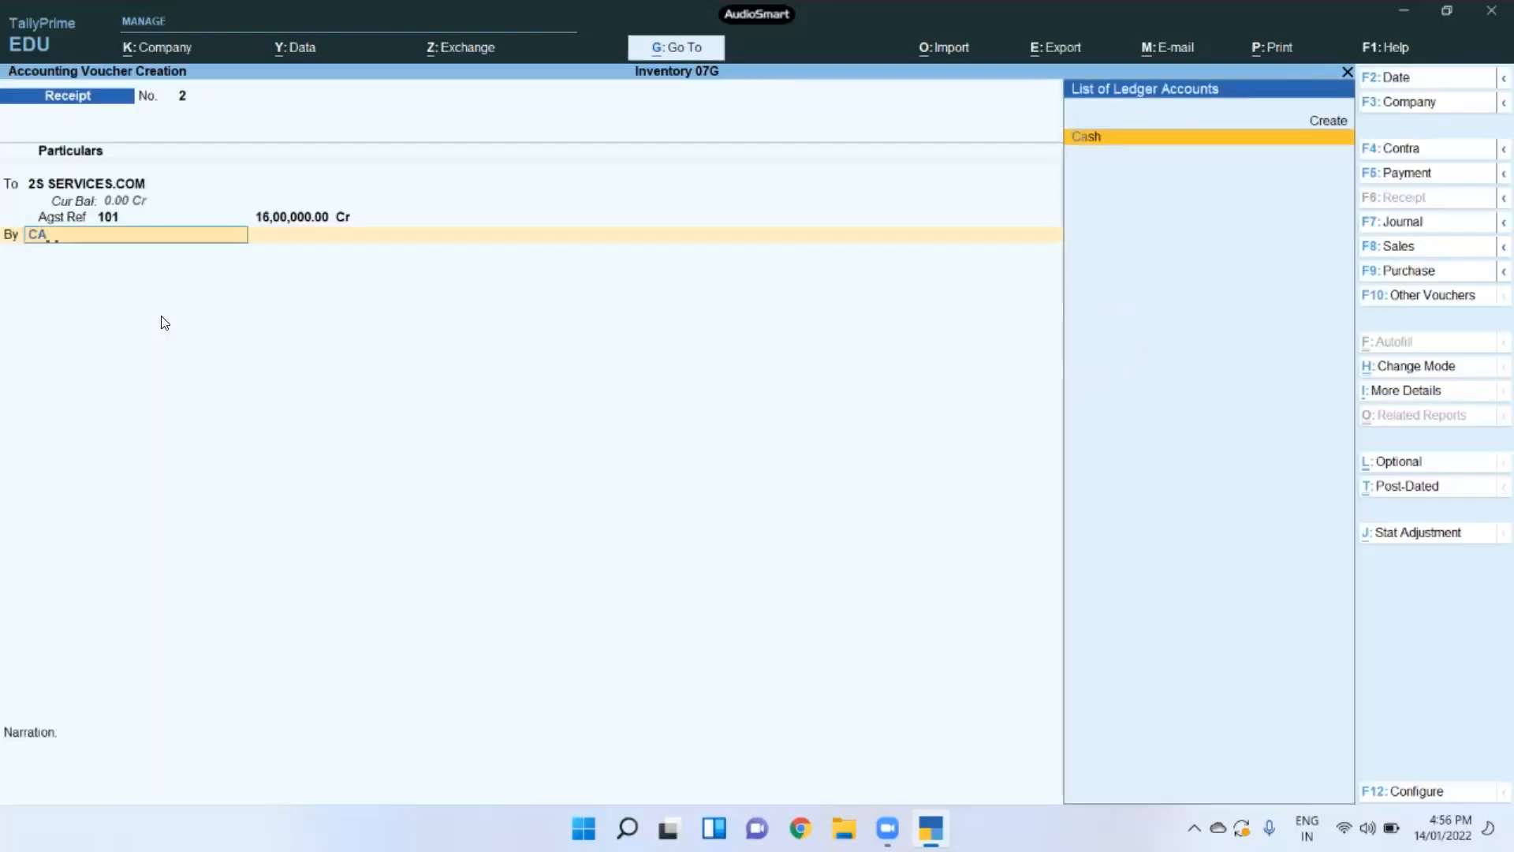
key("Return")
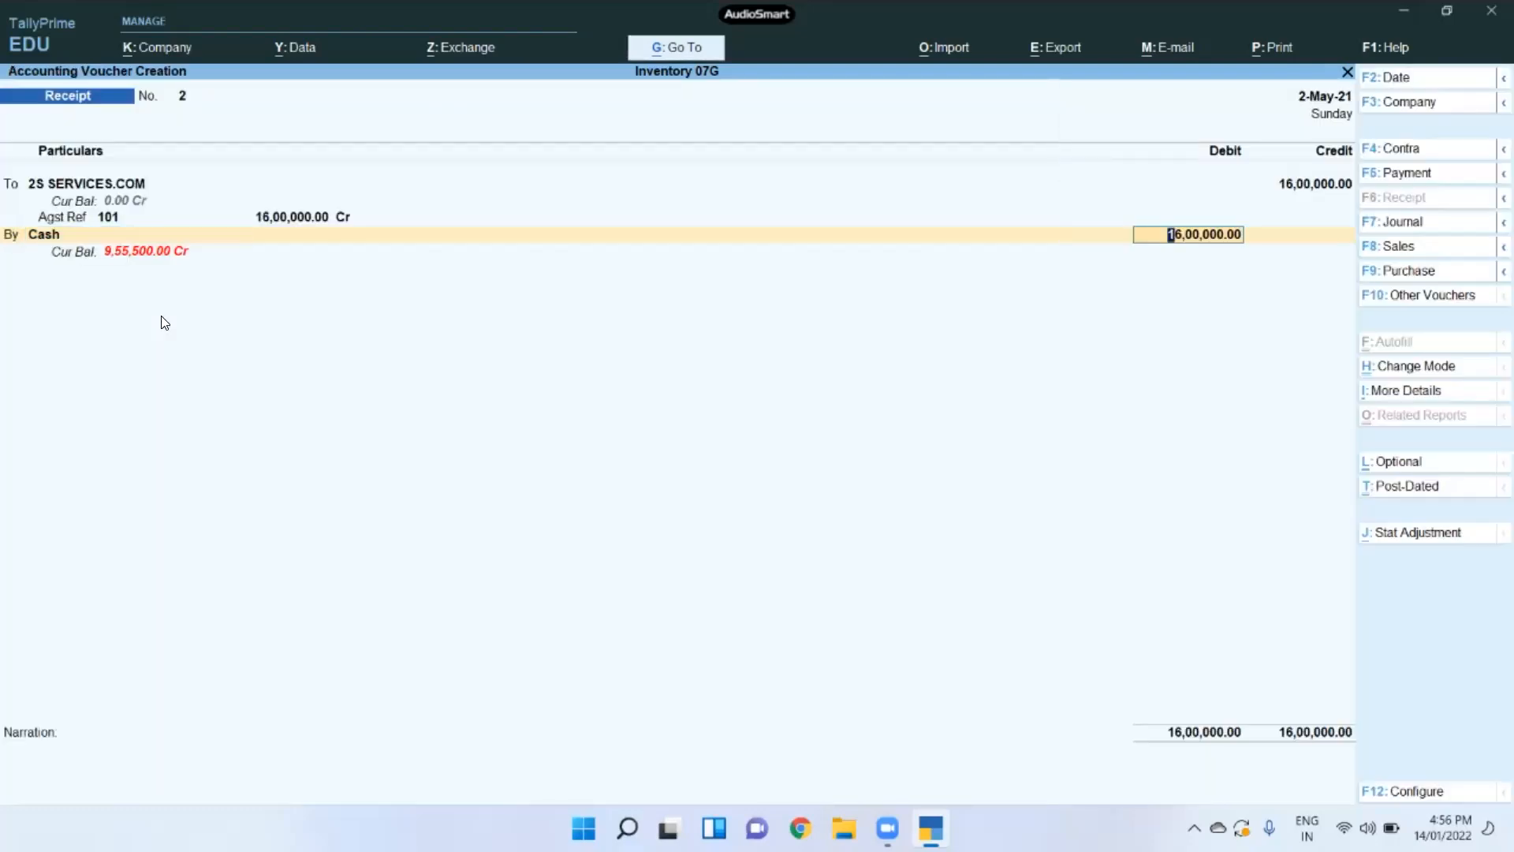
key("Return")
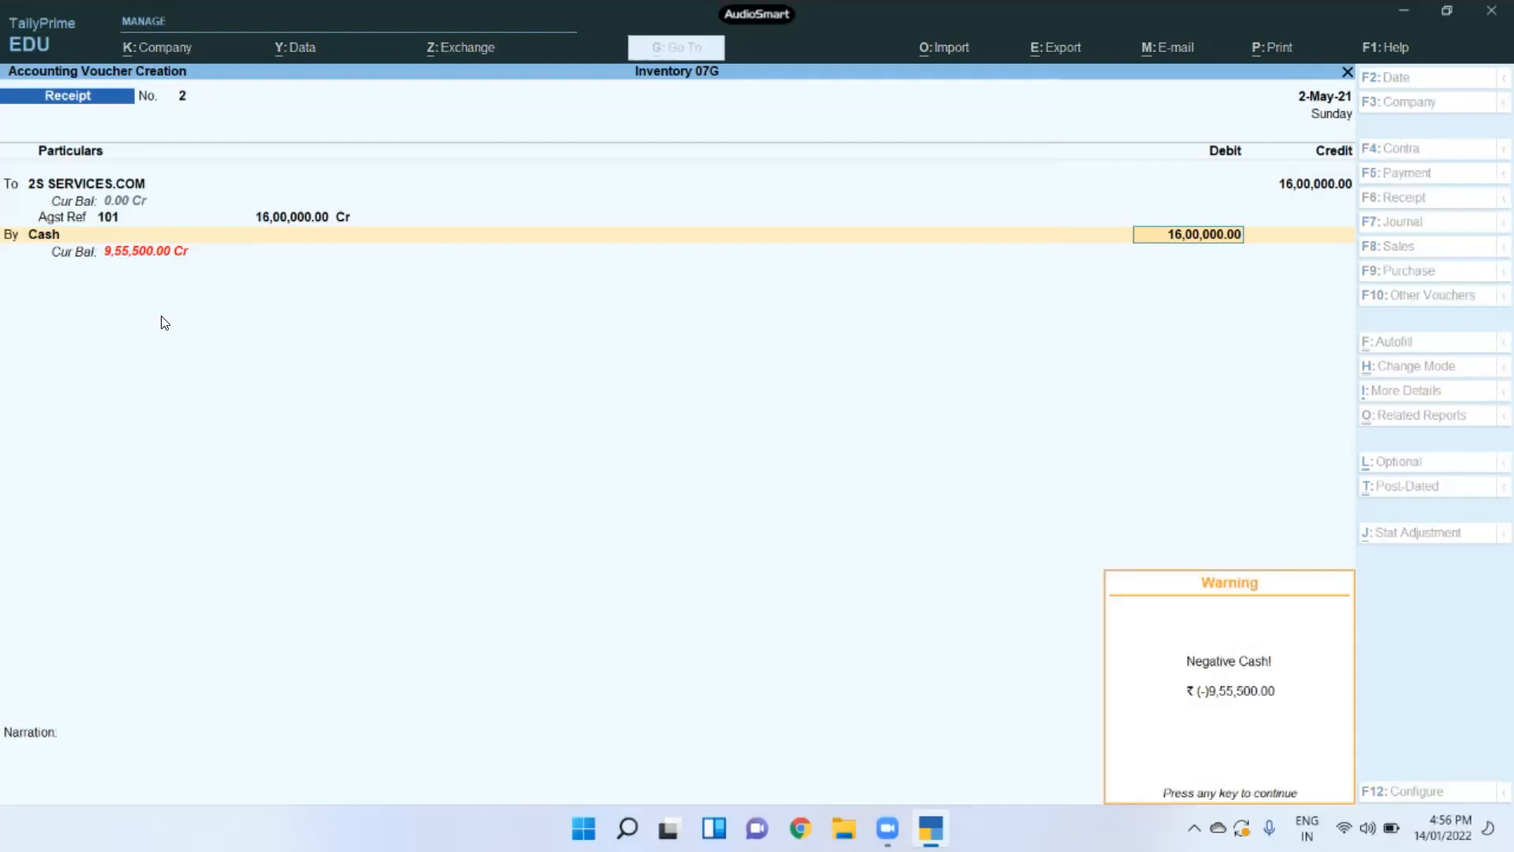
key("Return")
key("Return")
key("Return")
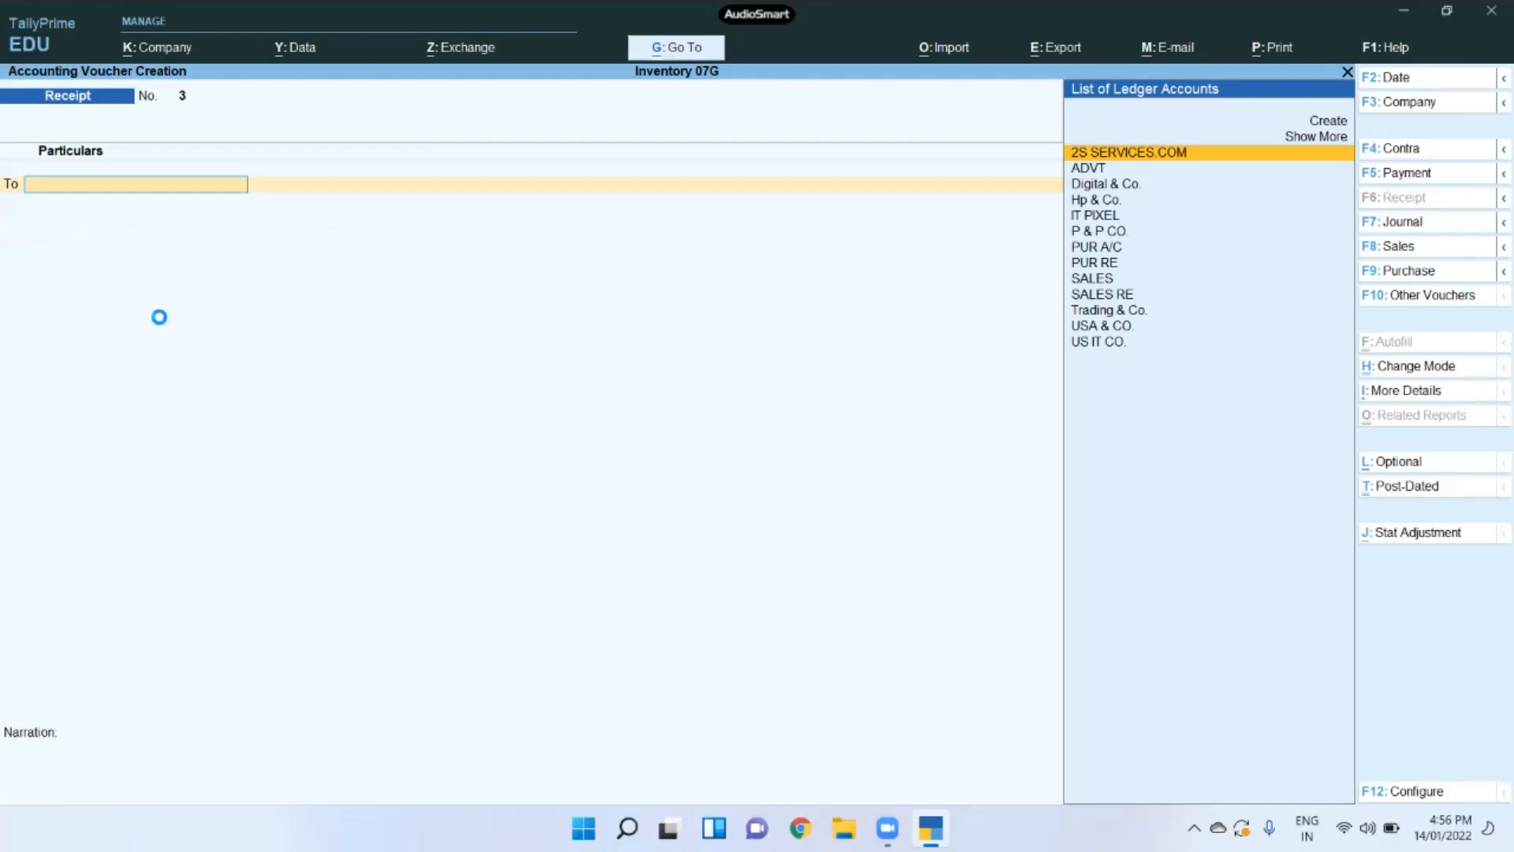
Step: Leave receipt entry and open the Day Book
key("Escape")
key("Return")
key("Down")
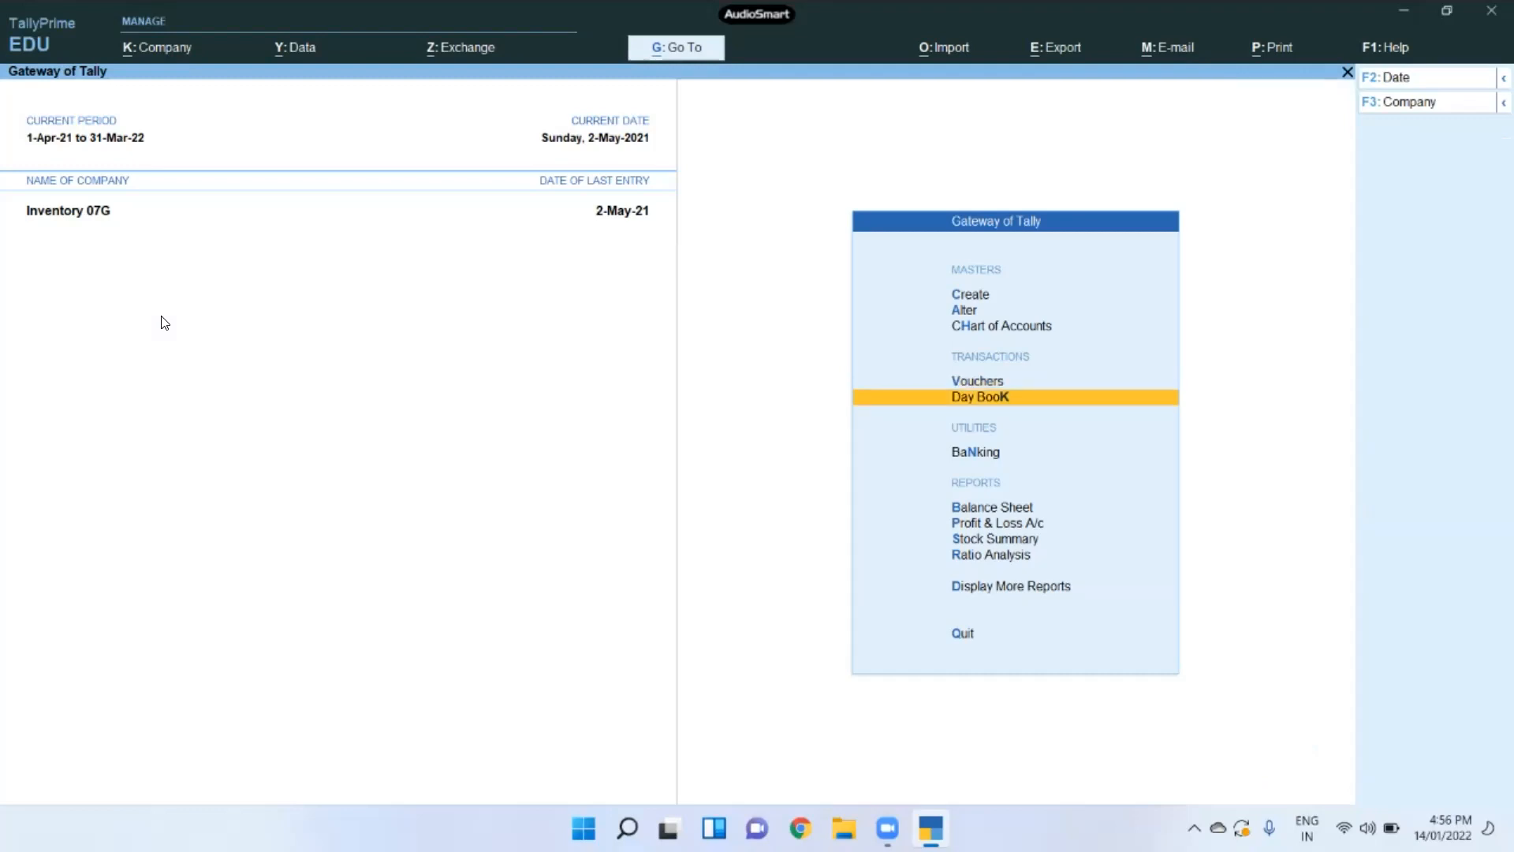
key("Return")
Step: Open the 2S SERVICES.COM sales voucher no. 9 from the Day Book for alteration
key("Down")
key("Down")
key("Down")
key("Down")
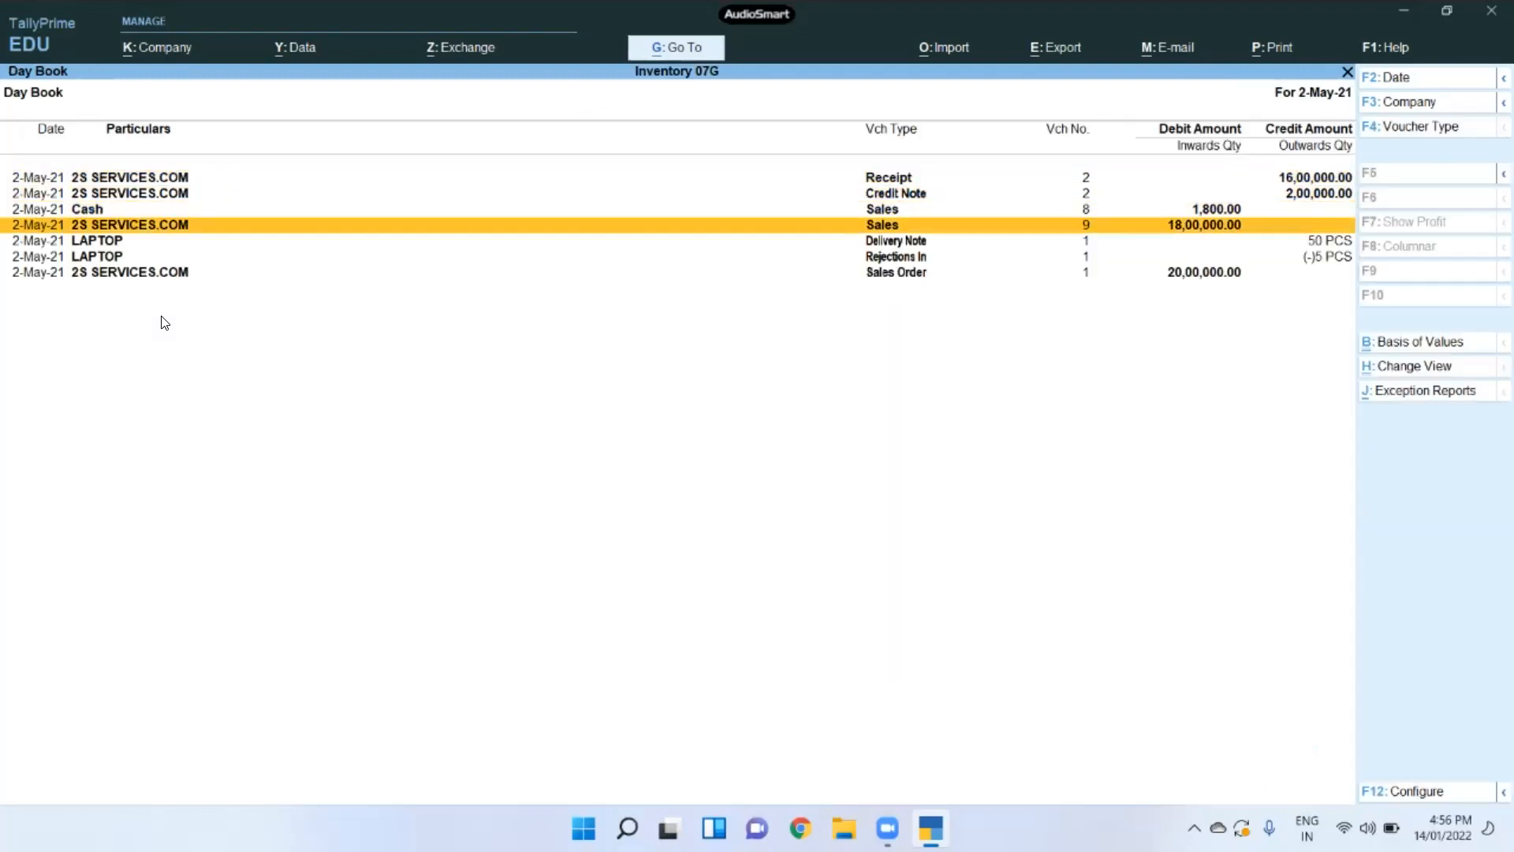
key("Up")
key("Return")
Step: Accept the sales voucher's existing party details, keeping Delhi as place of supply, and go on to the LAPTOP item line
key("Return")
key("Return")
key("Return")
key("Return")
key("Return")
key("Return")
key("Return")
key("Return")
key("Return")
key("Return")
key("Return")
key("Return")
key("Return")
key("Return")
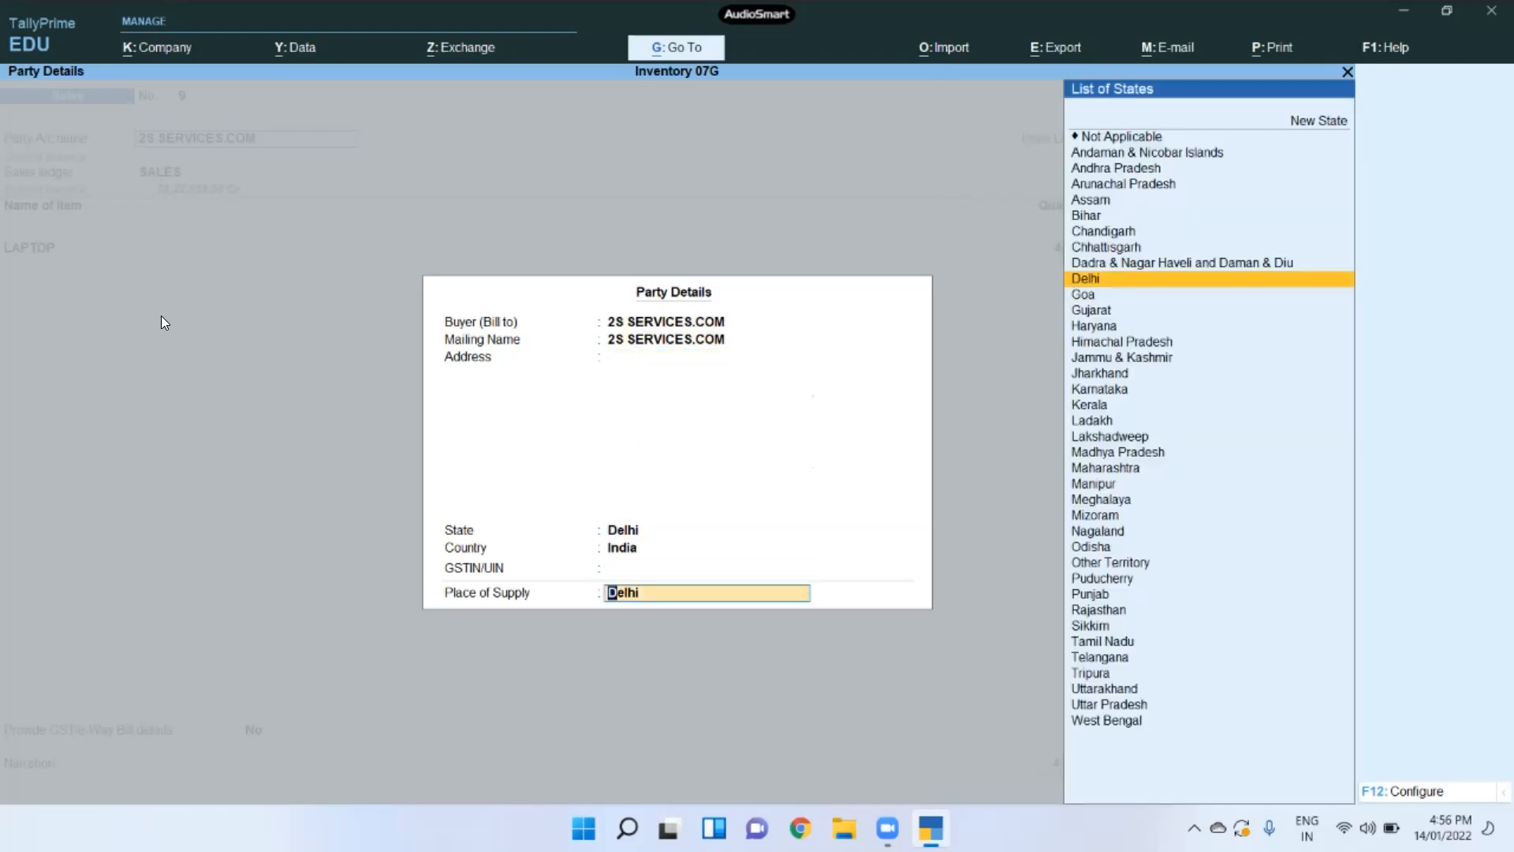
key("Return")
key("Return")
key("Return")
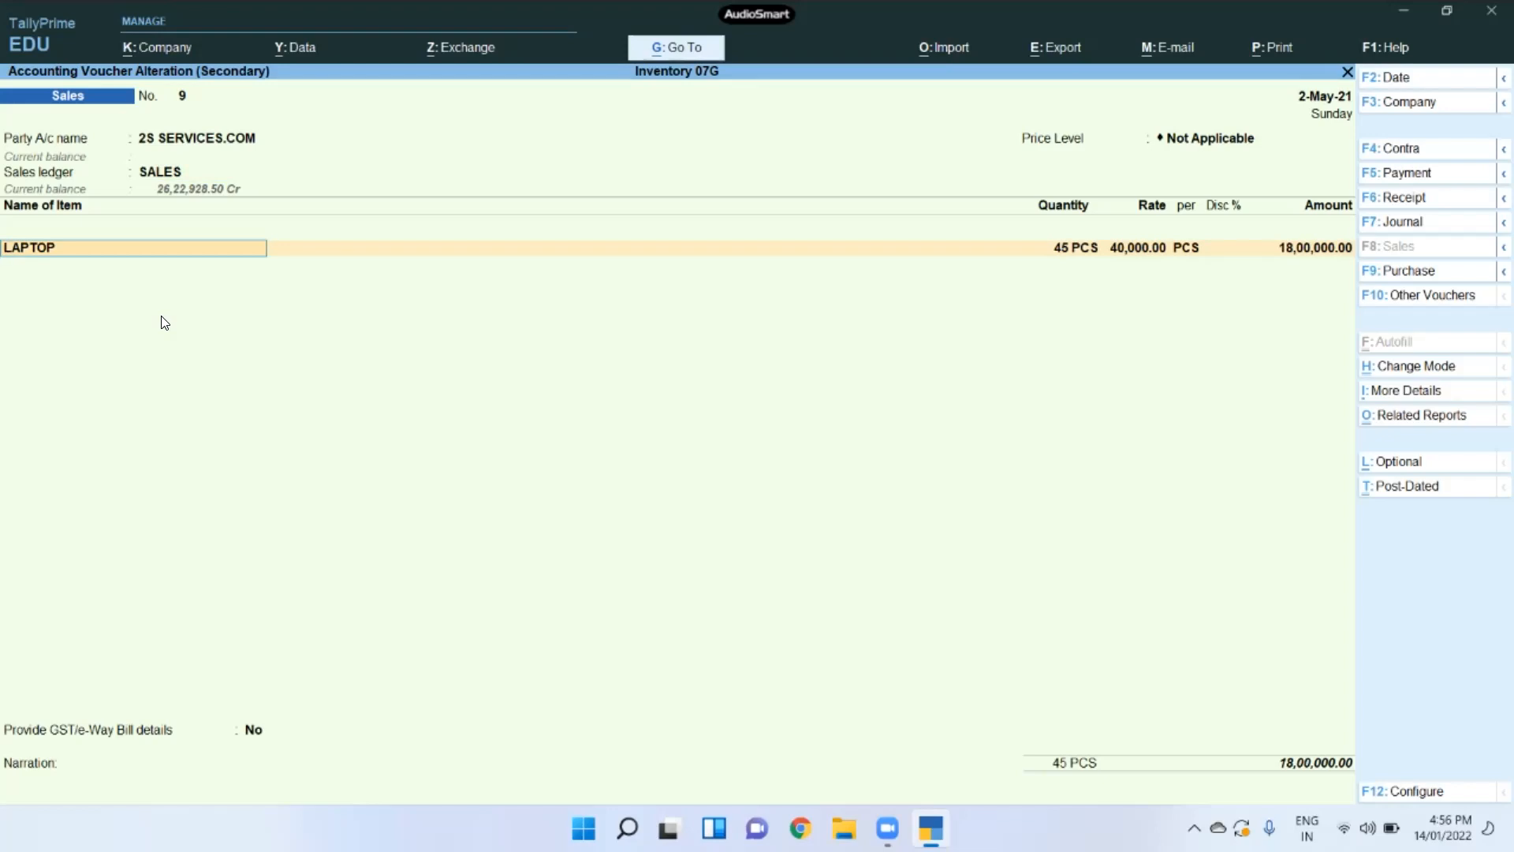
Step: Keep the LAPTOP line's item allocation with tracking number CH/101 and continue to the blank item line below
key("Return")
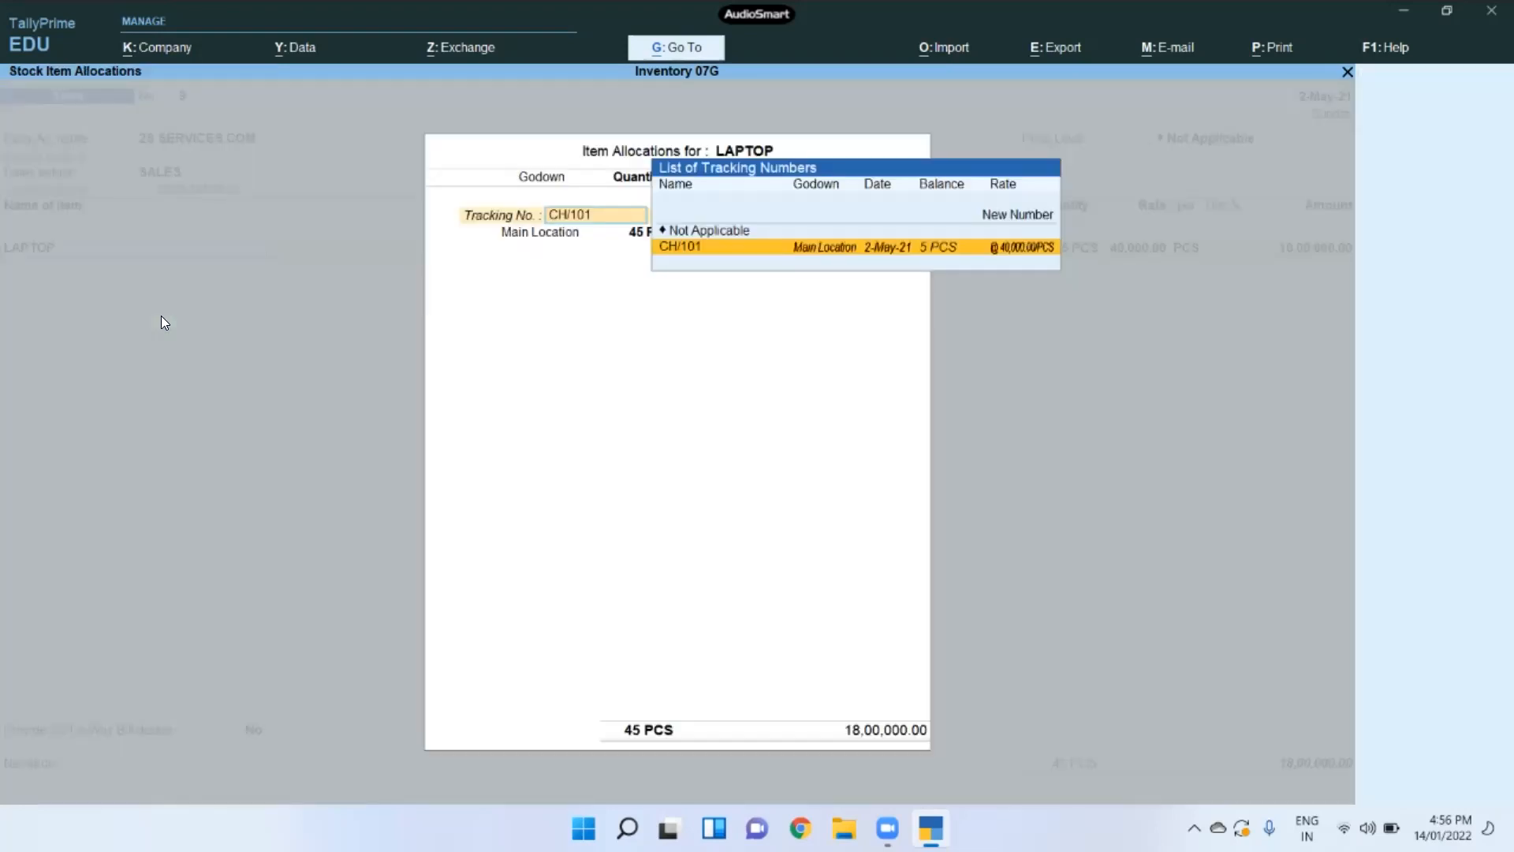
key("Return")
key("Return")
key("Return")
key("Return")
key("Return")
key("Return")
key("Return")
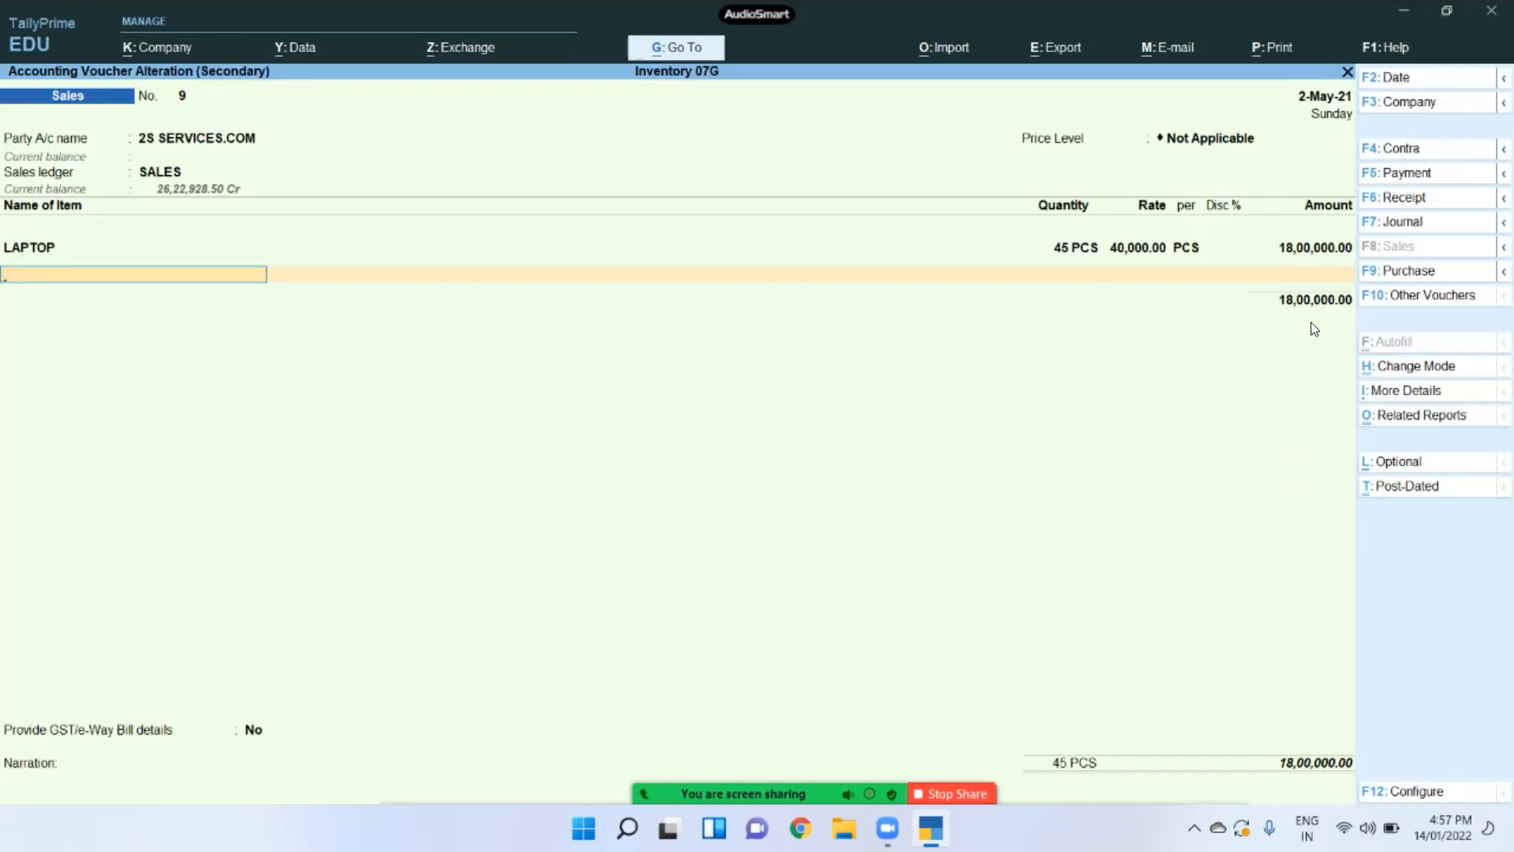
Step: End the item list and create a ledger named DELEIVERY CHARGES under Indirect Incomes for the voucher's additional charge
key("Return")
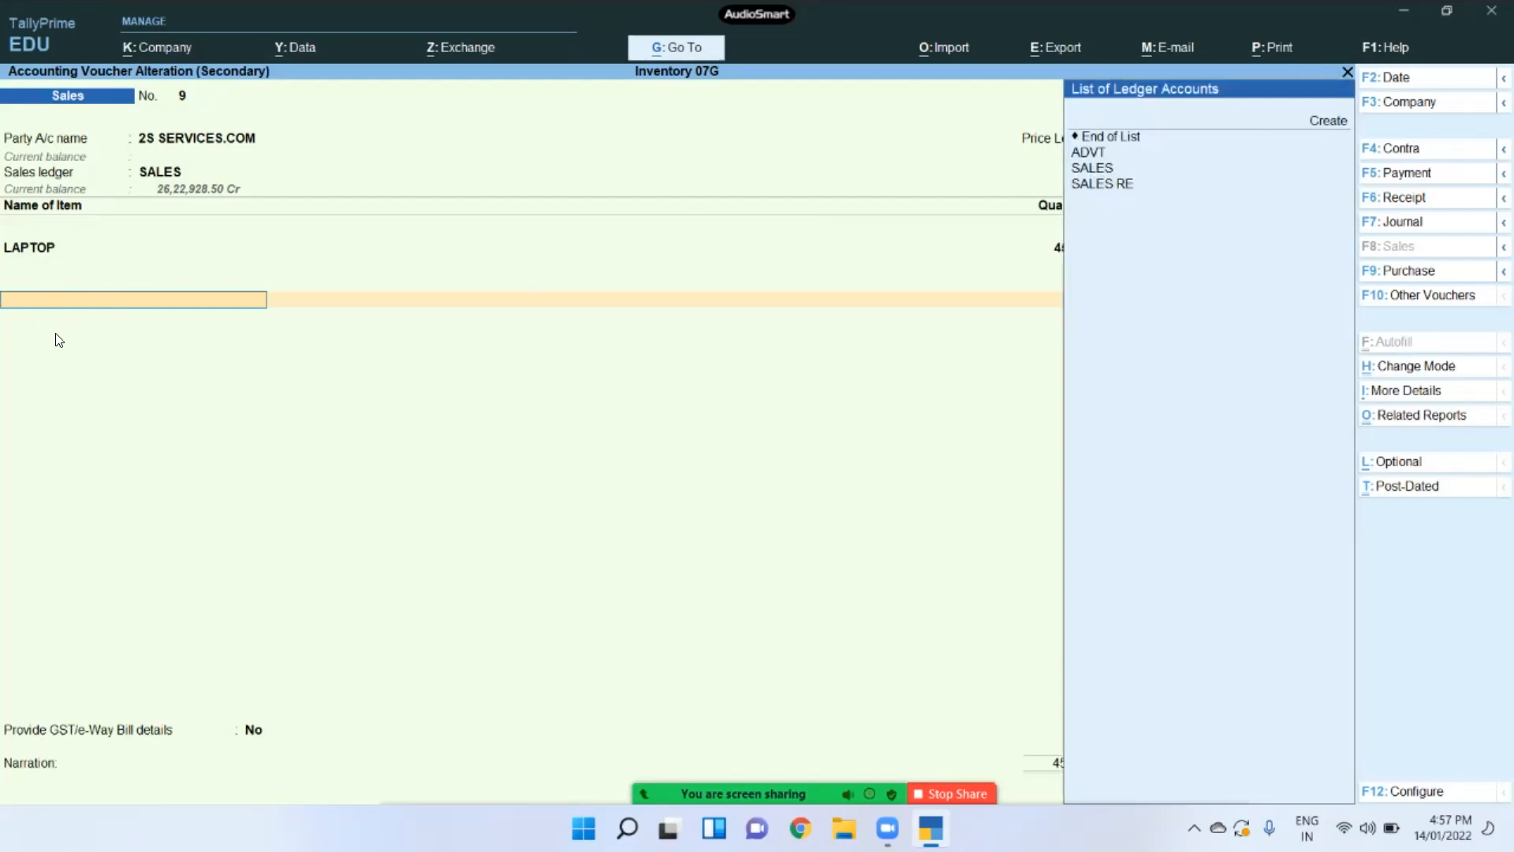
key("alt+c")
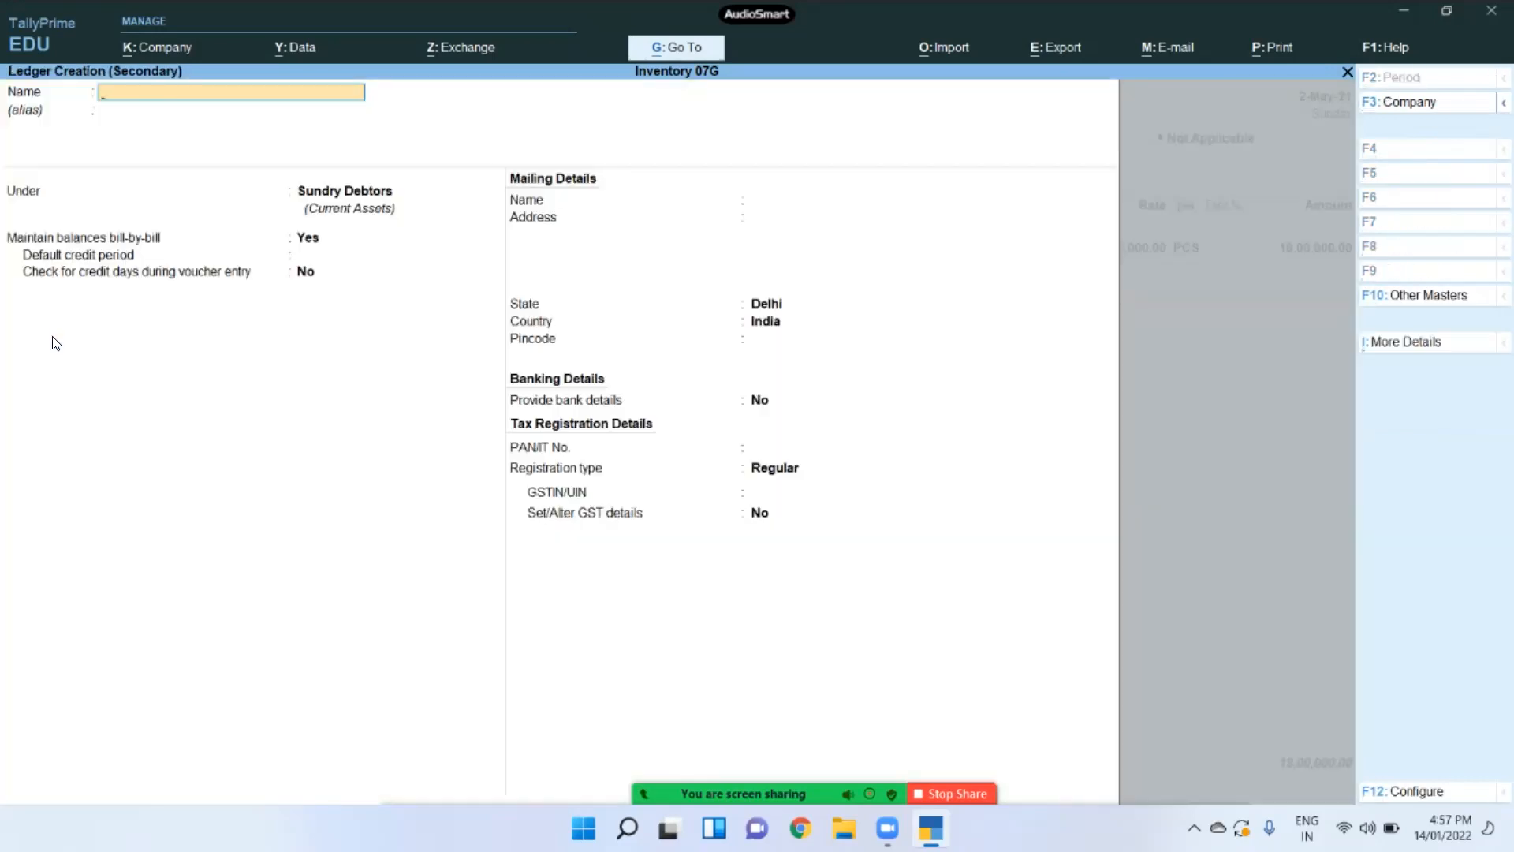
type("DELEIVER")
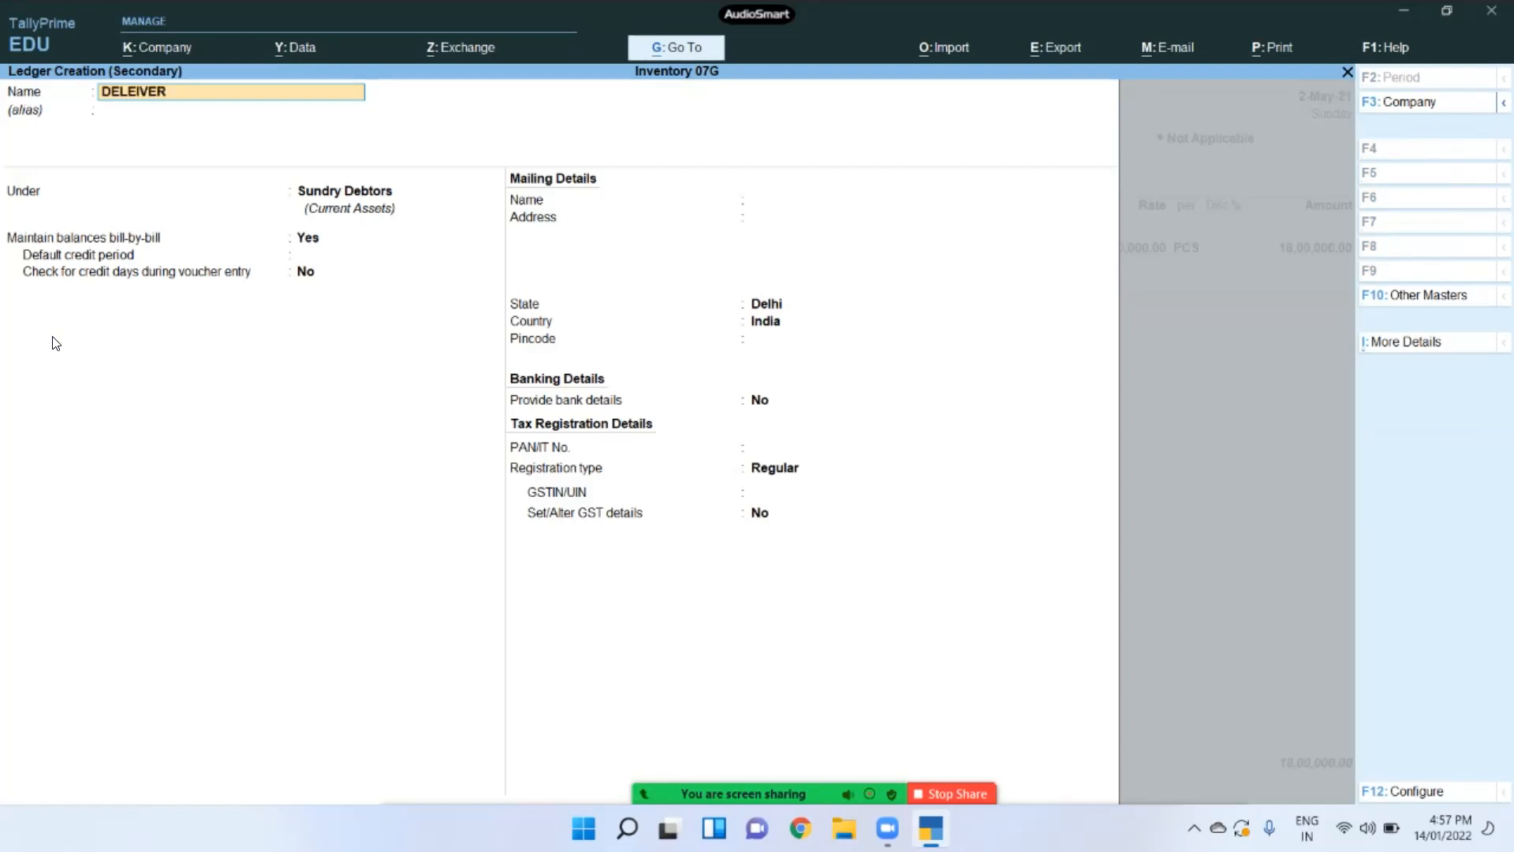
type("Y CHARGES")
key("Return")
key("BackSpace")
type("IN")
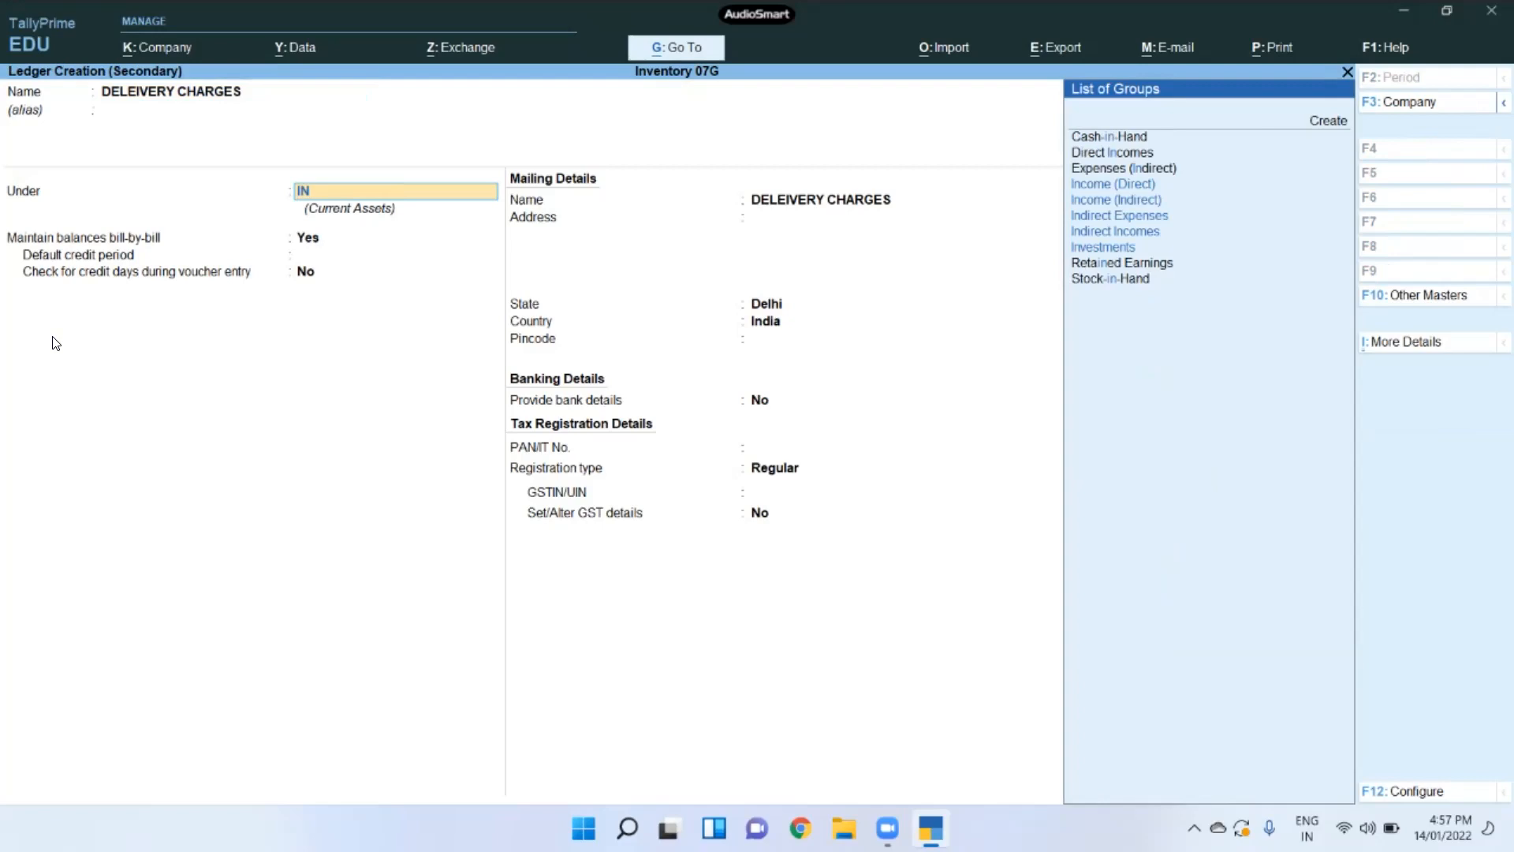
key("Down")
key("Down")
key("Down")
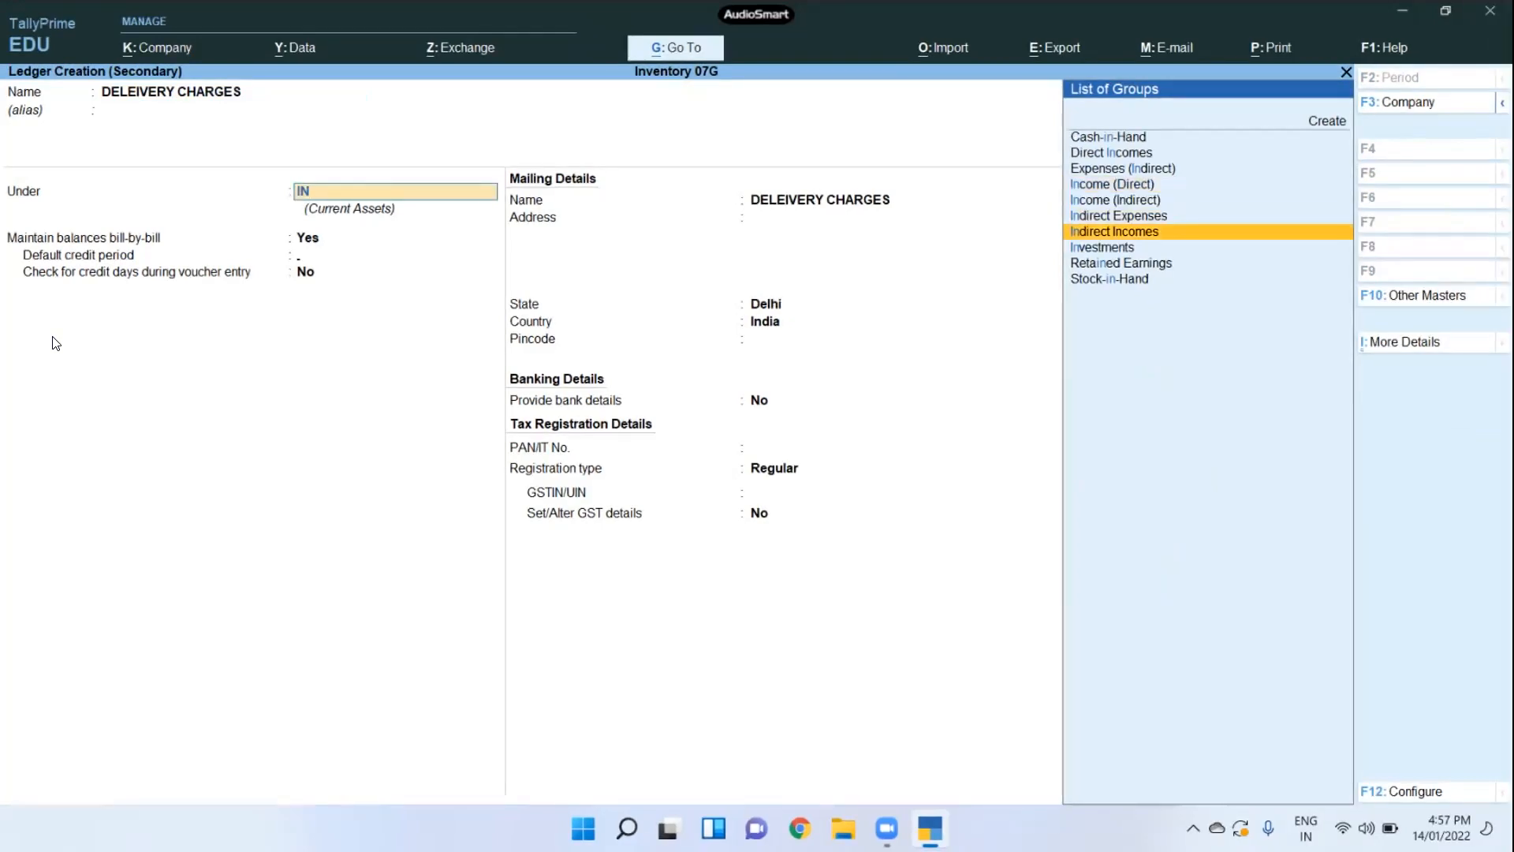
key("Return")
key("Return")
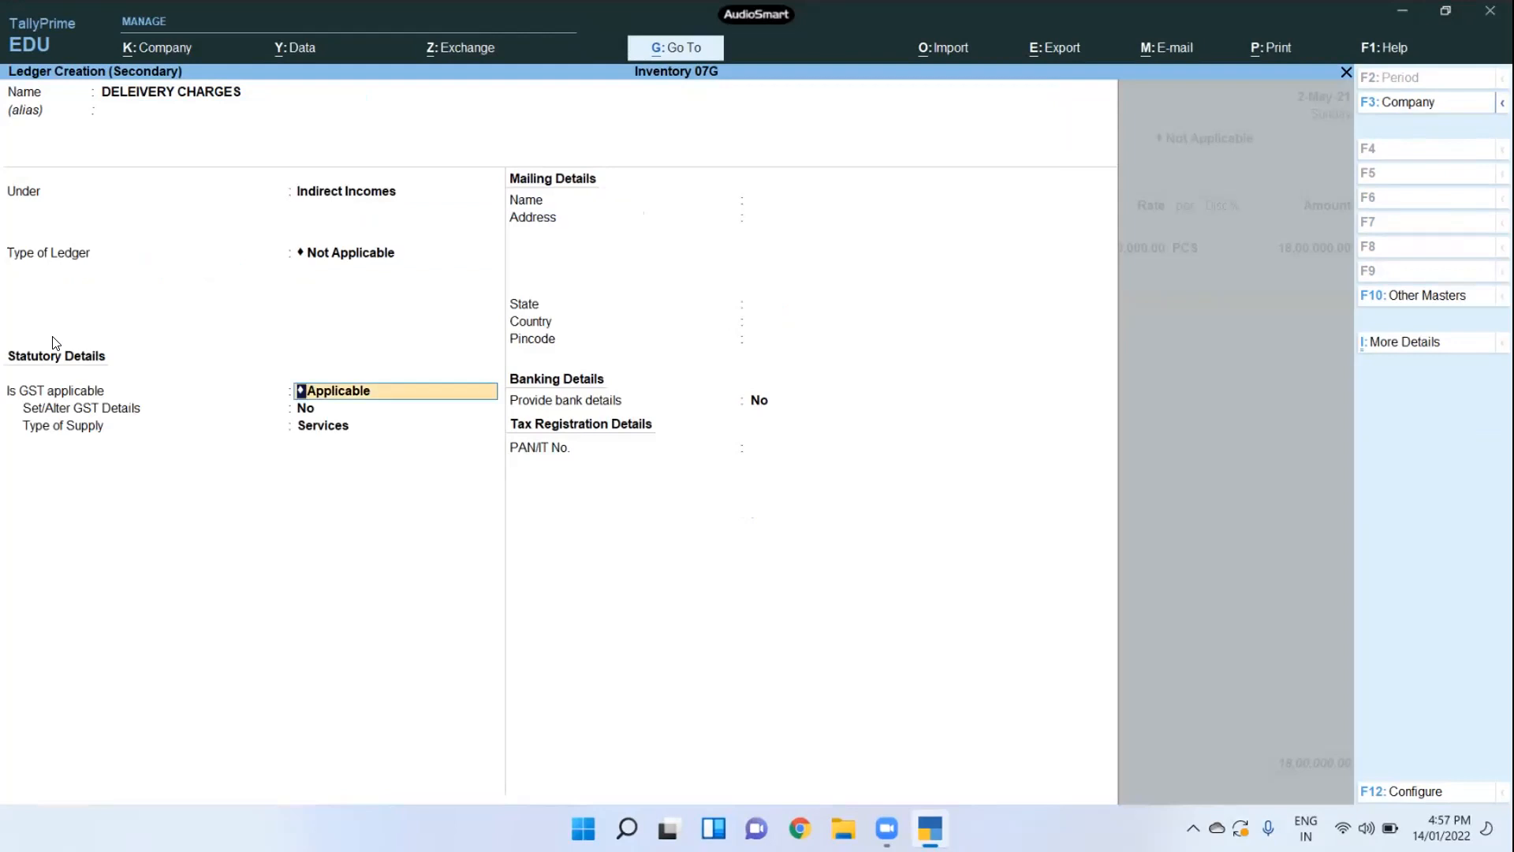
key("ctrl")
key("ctrl+a")
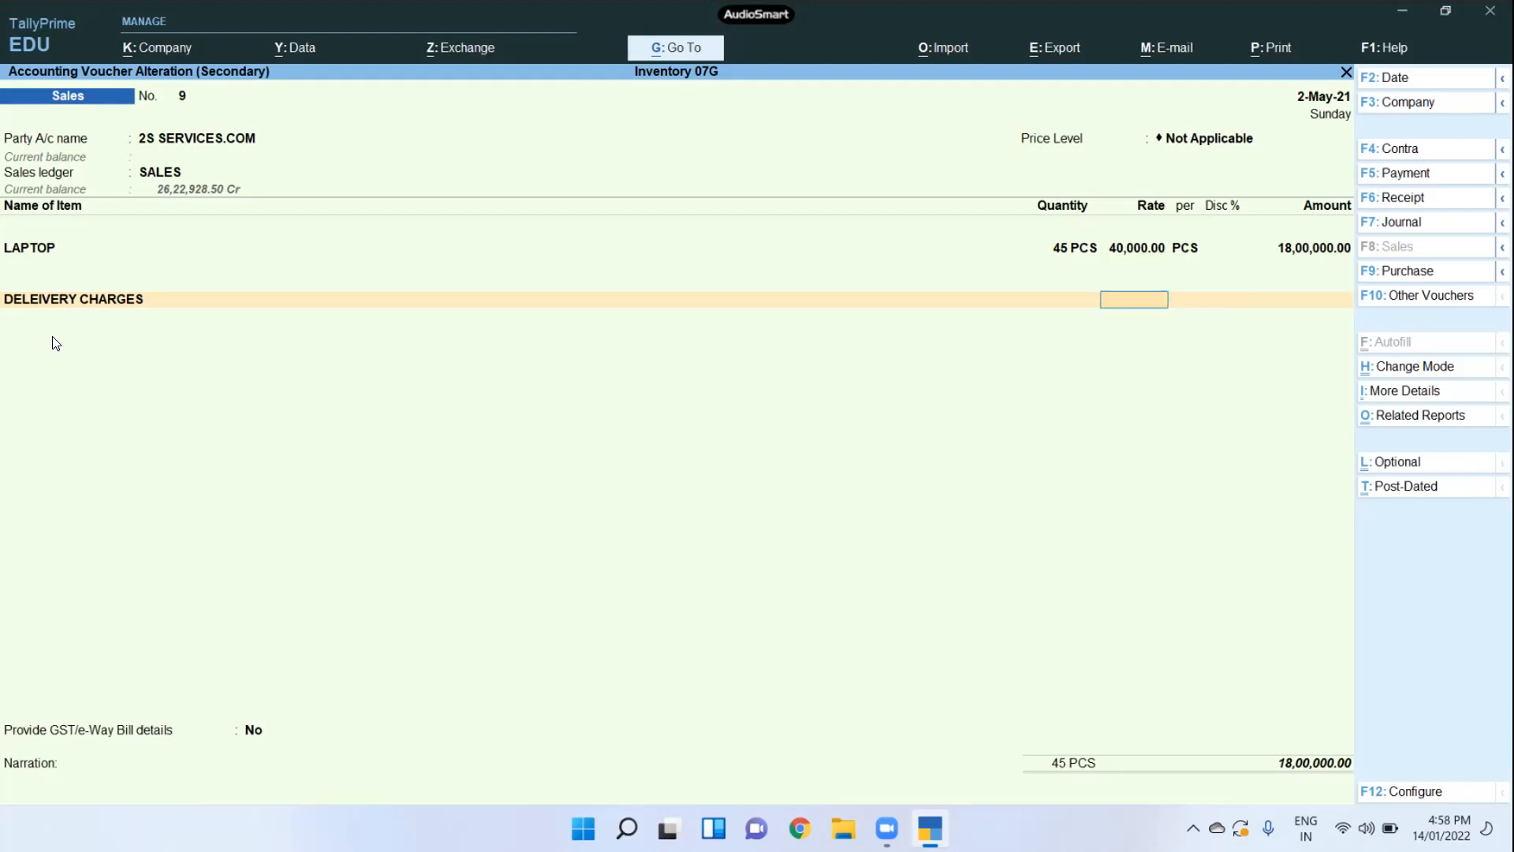
Step: Try a 5 % rate on the DELEIVERY CHARGES line and clear it again
type("2")
key("BackSpace")
type("5")
key("Return")
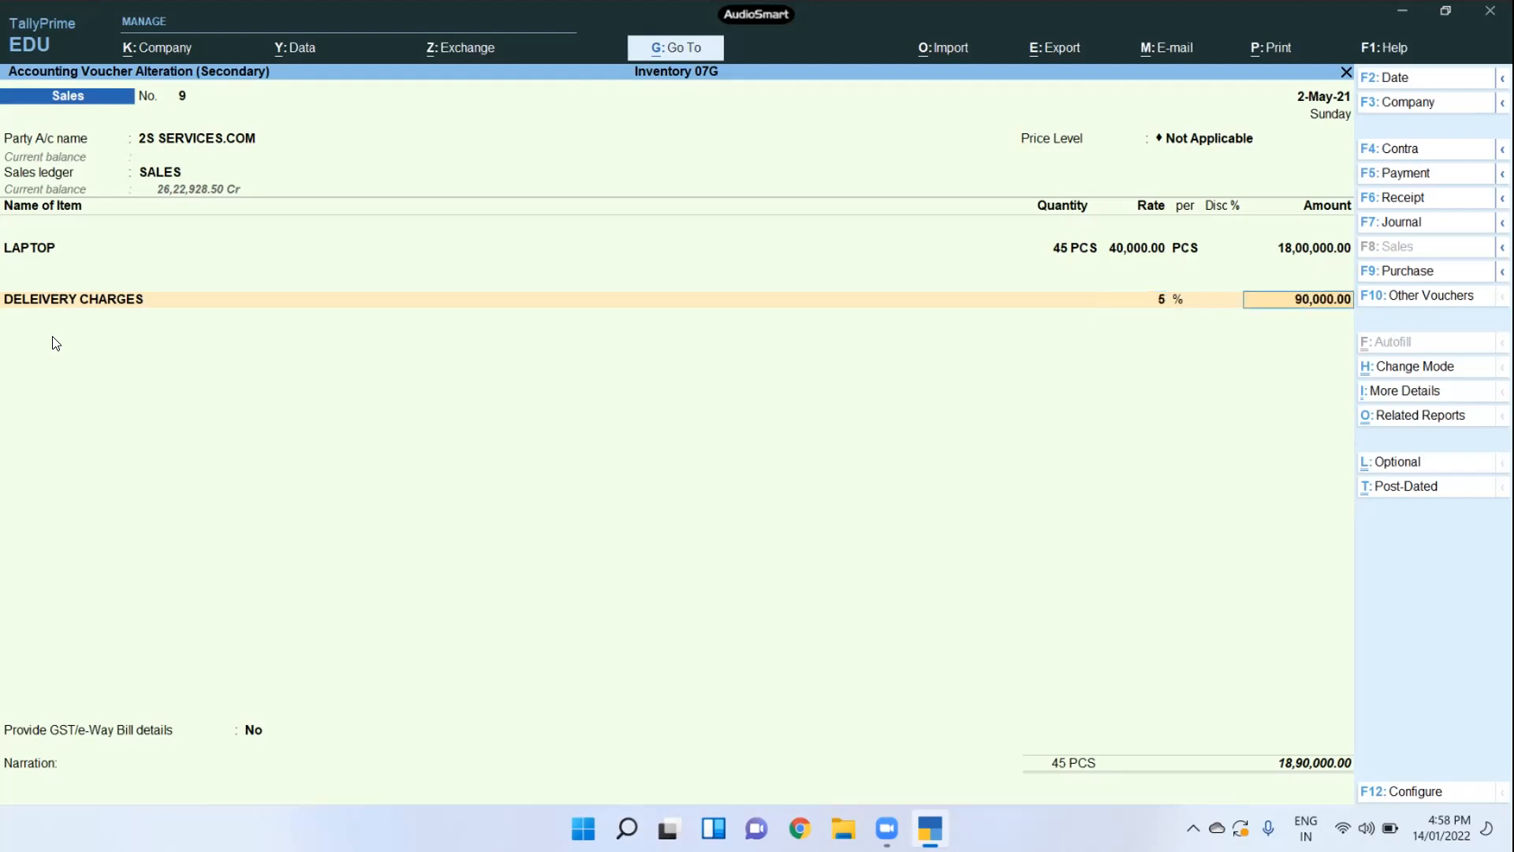
key("BackSpace")
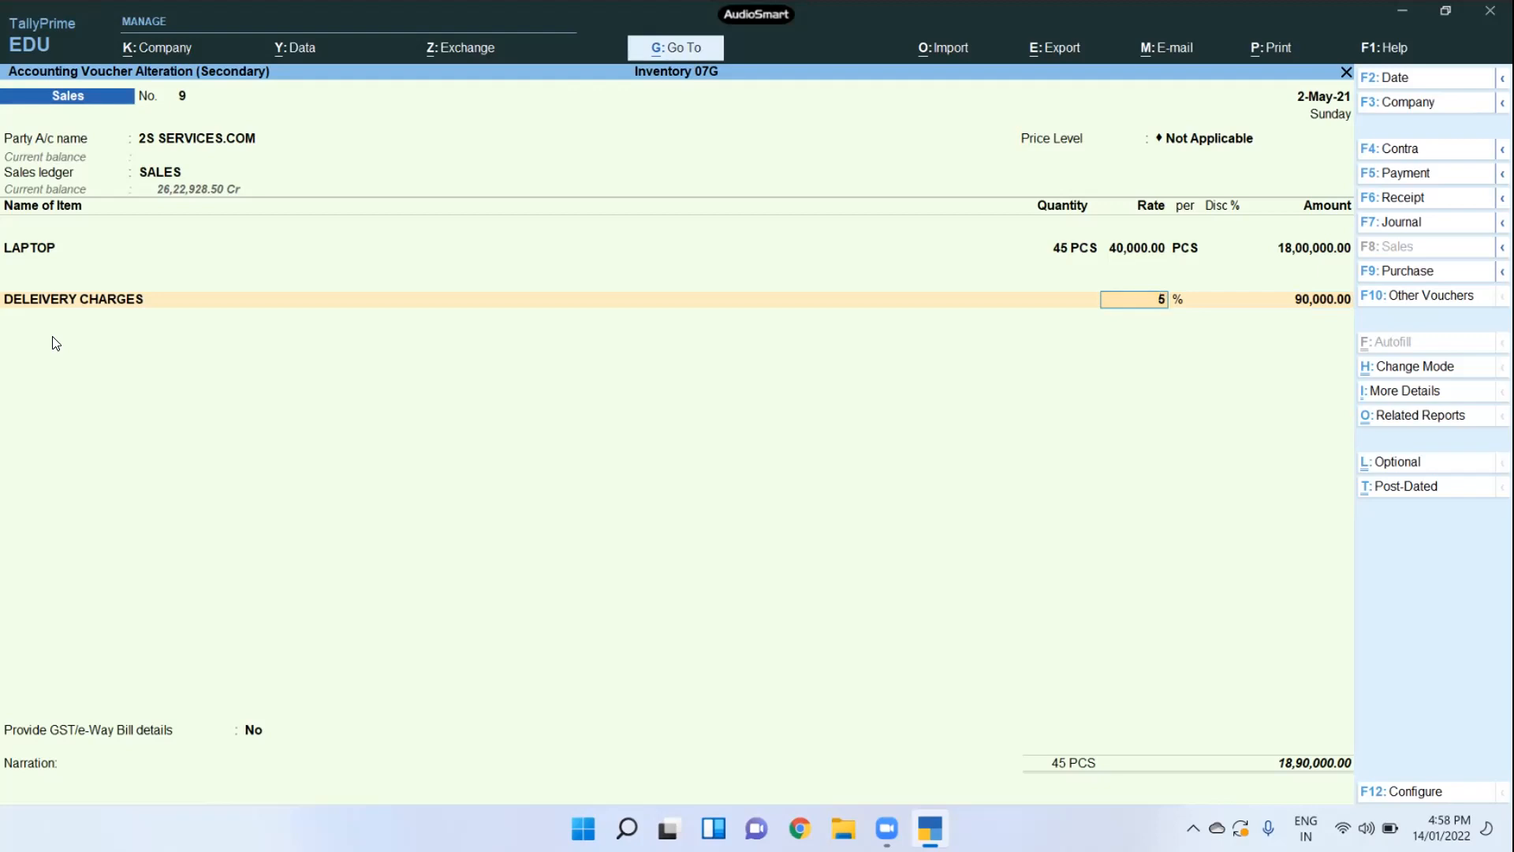
key("Return")
Step: Set the DELEIVERY CHARGES amount to 2500 and complete its cost centre allocation
type("2500")
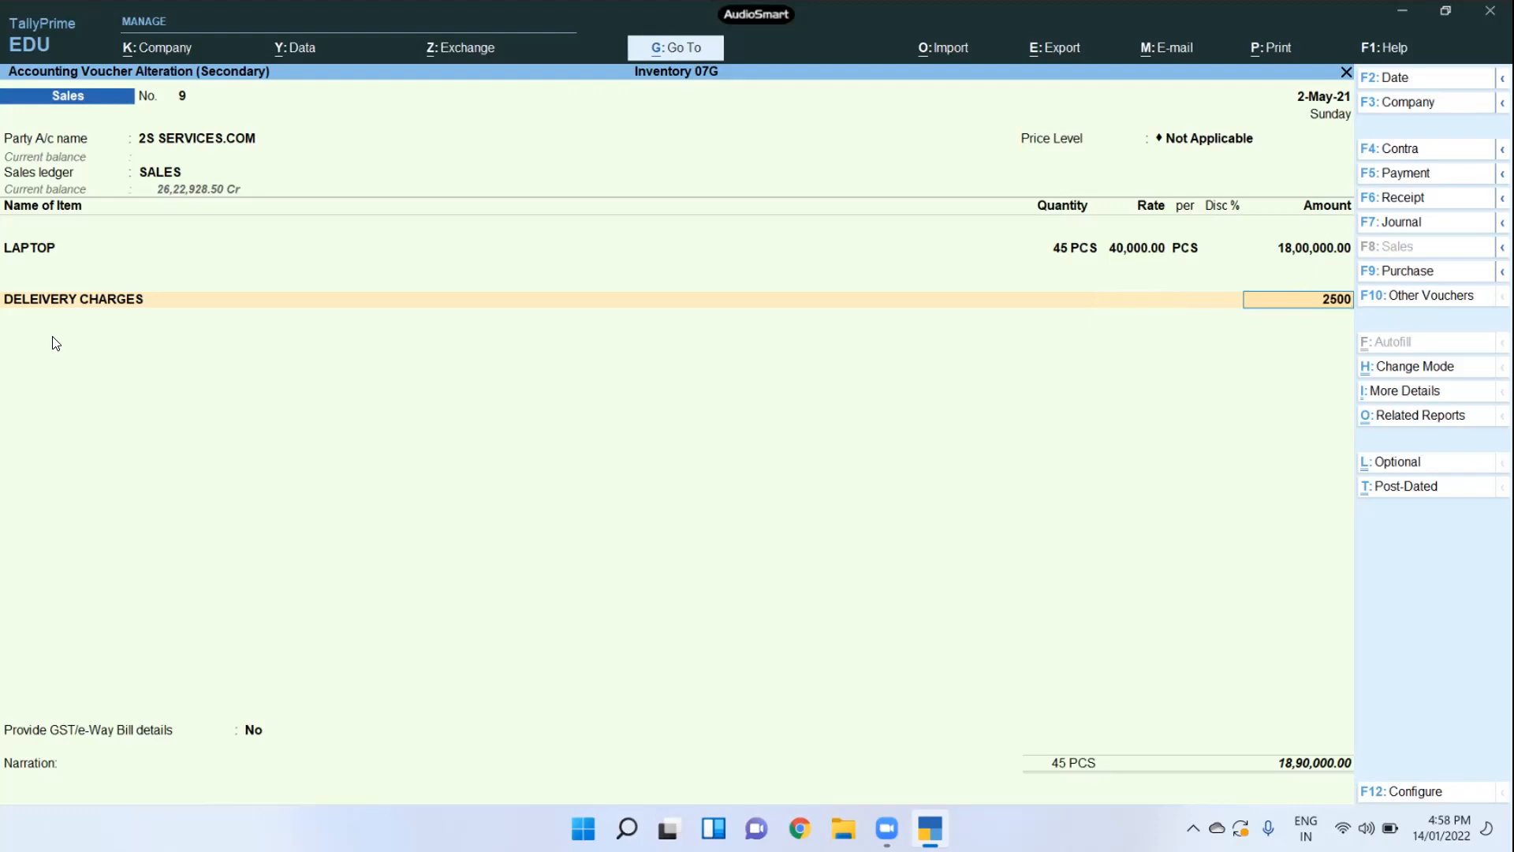
key("Return")
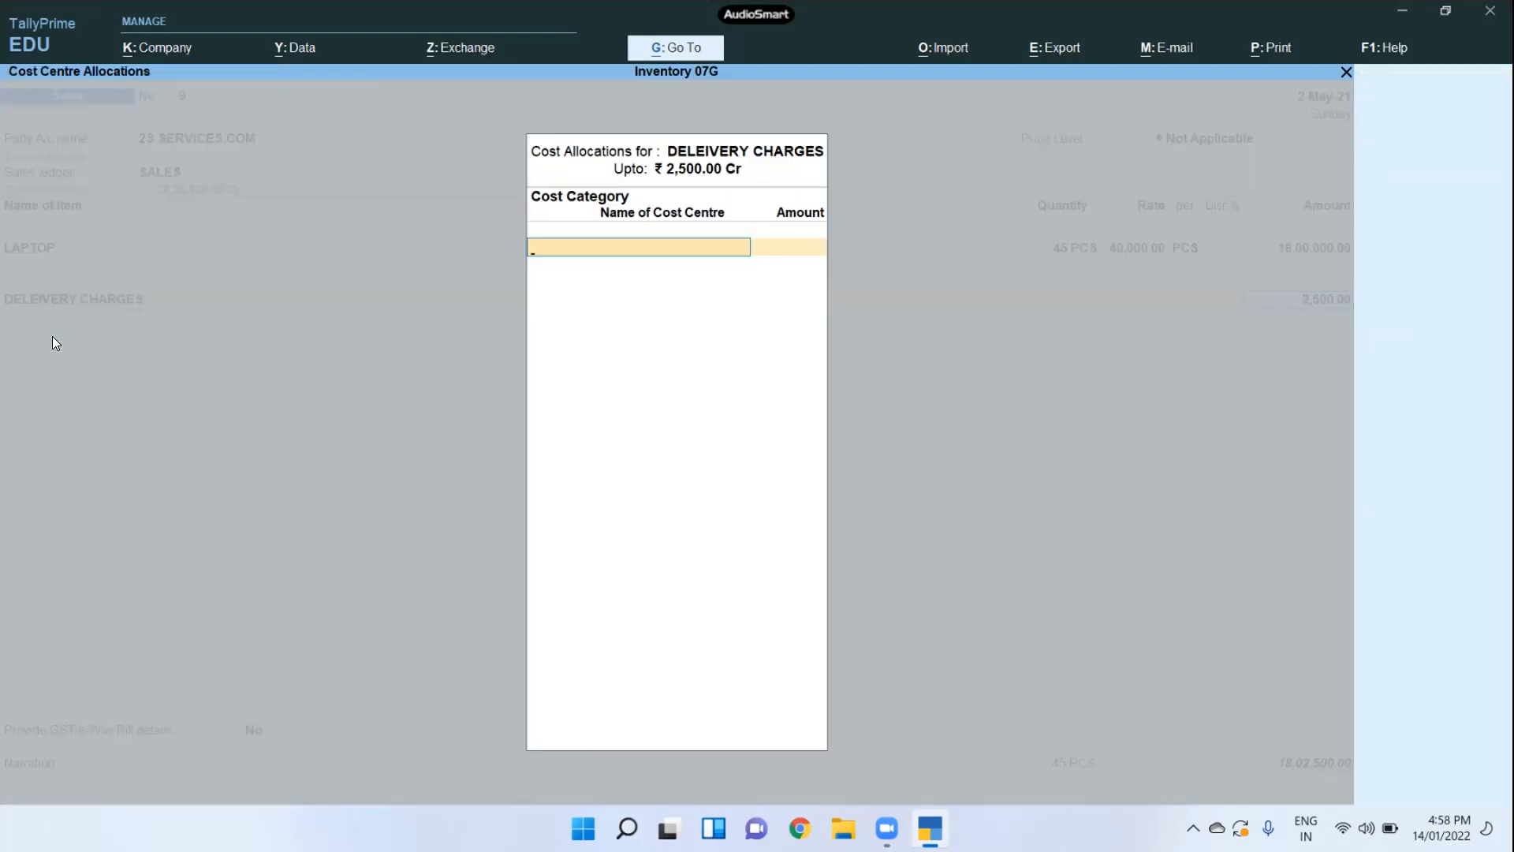
key("Return")
key("Return")
key("Return")
key("Return")
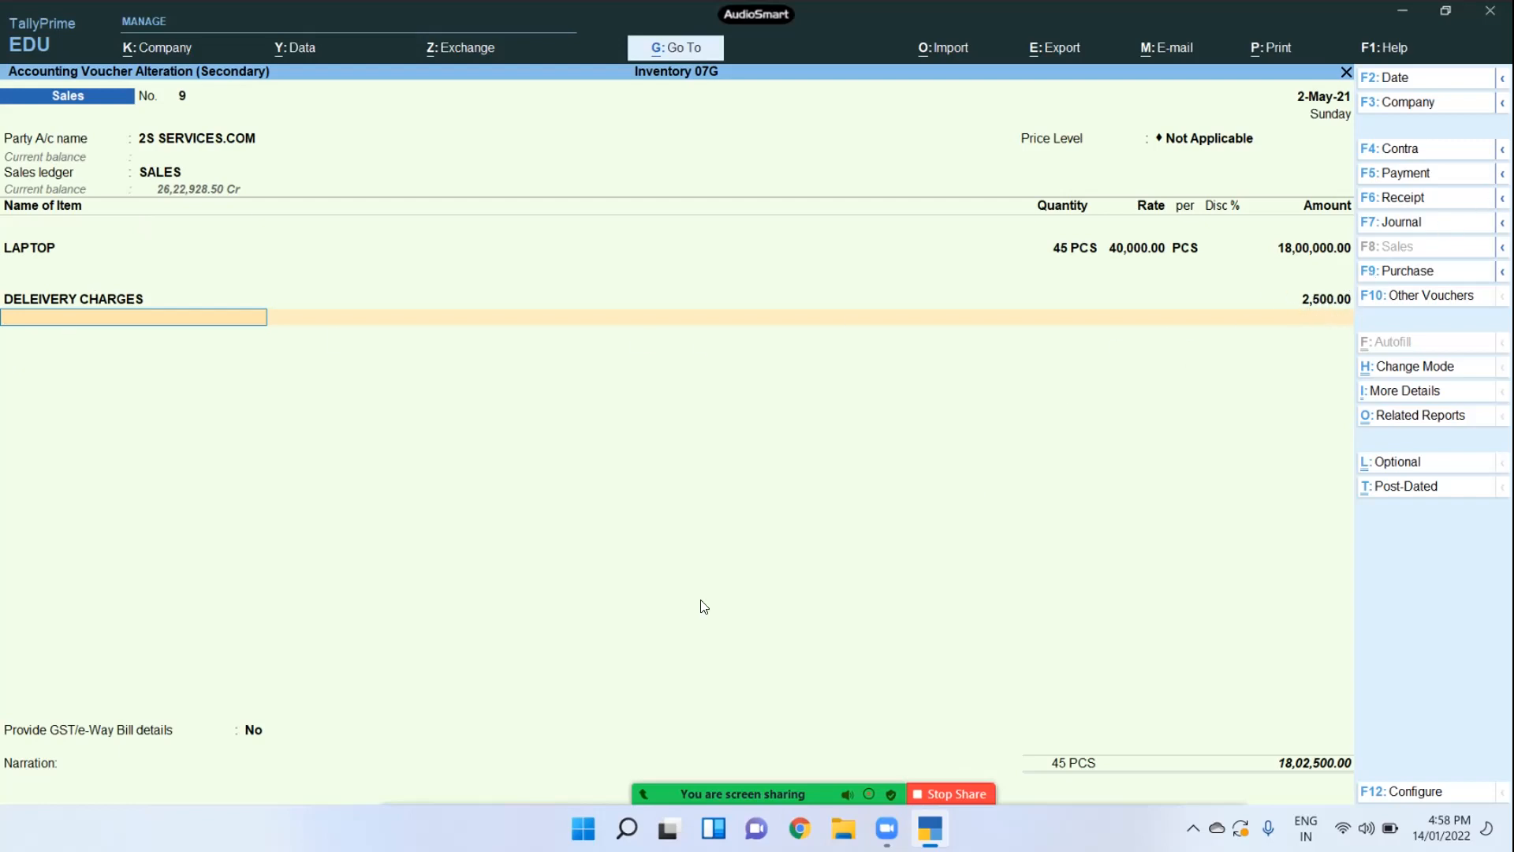
Step: Finish the ledger list without a narration and save the altered sales voucher
key("Return")
key("Return")
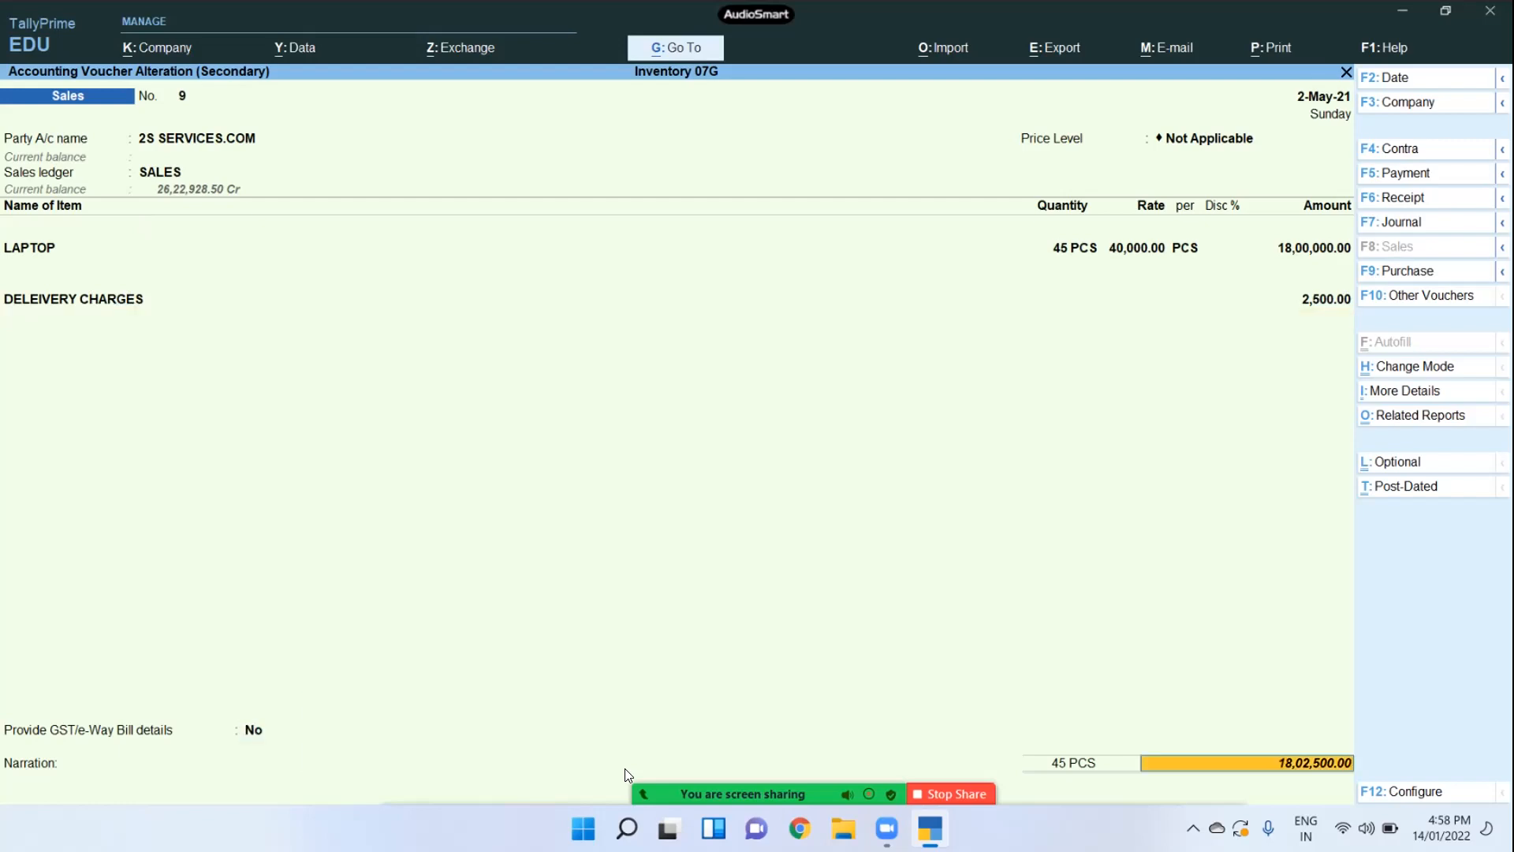
key("Return")
key("ctrl+a")
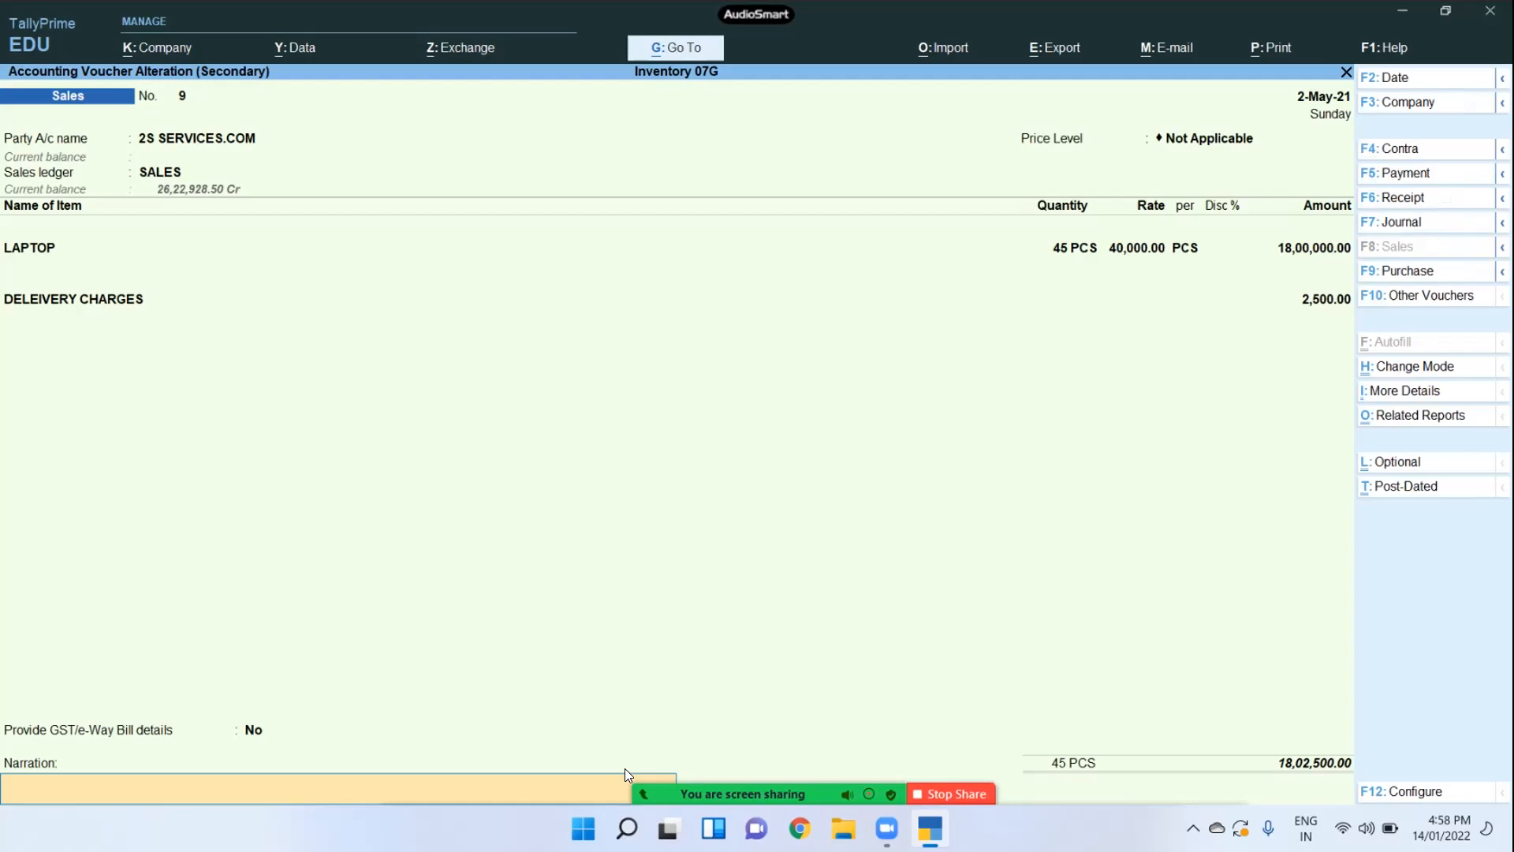
key("ctrl+a")
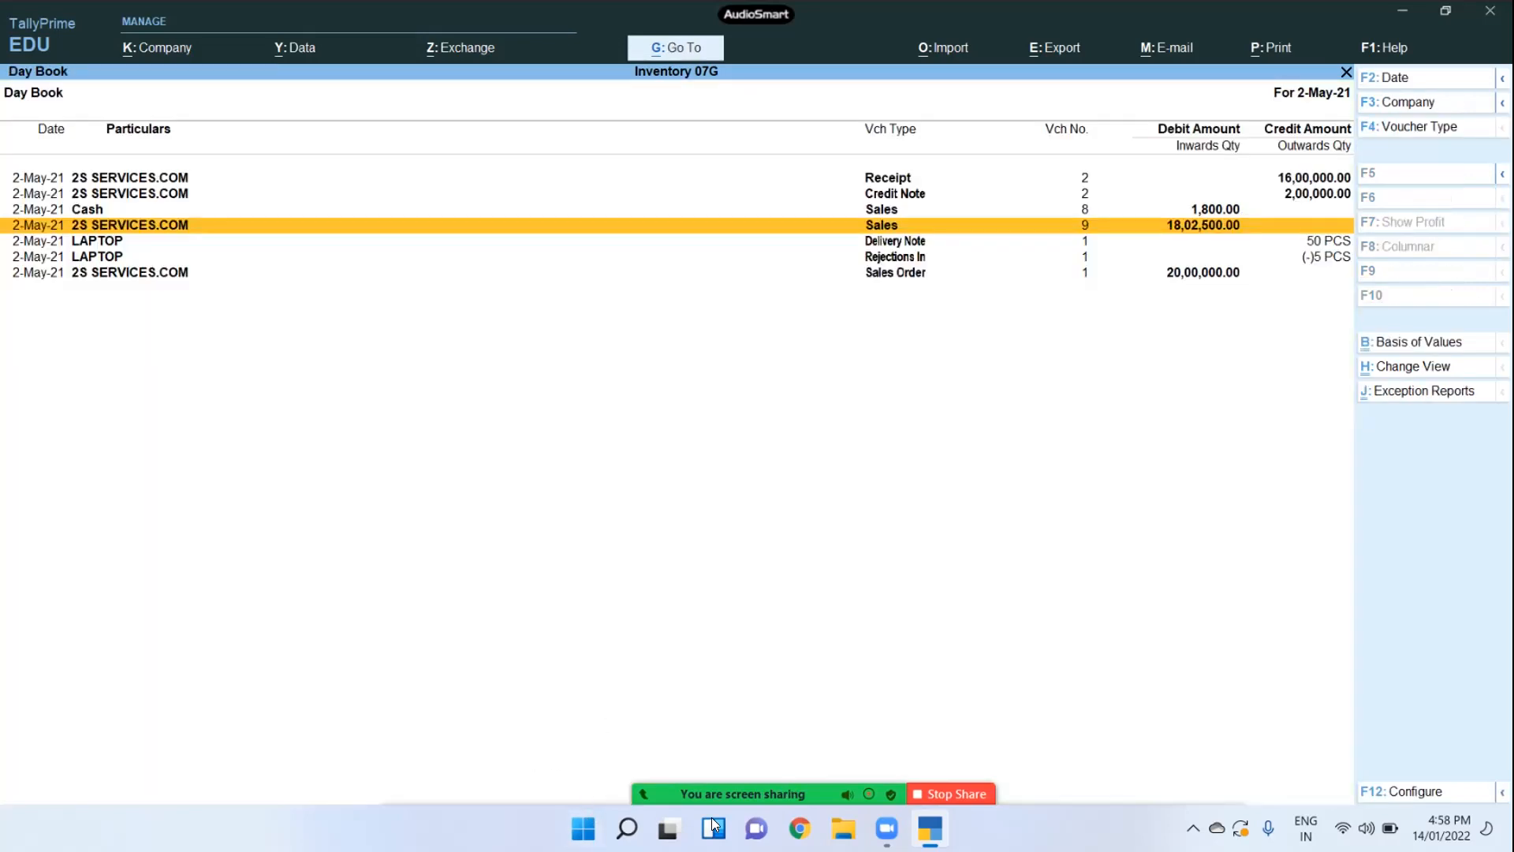
mouse_move(591, 751)
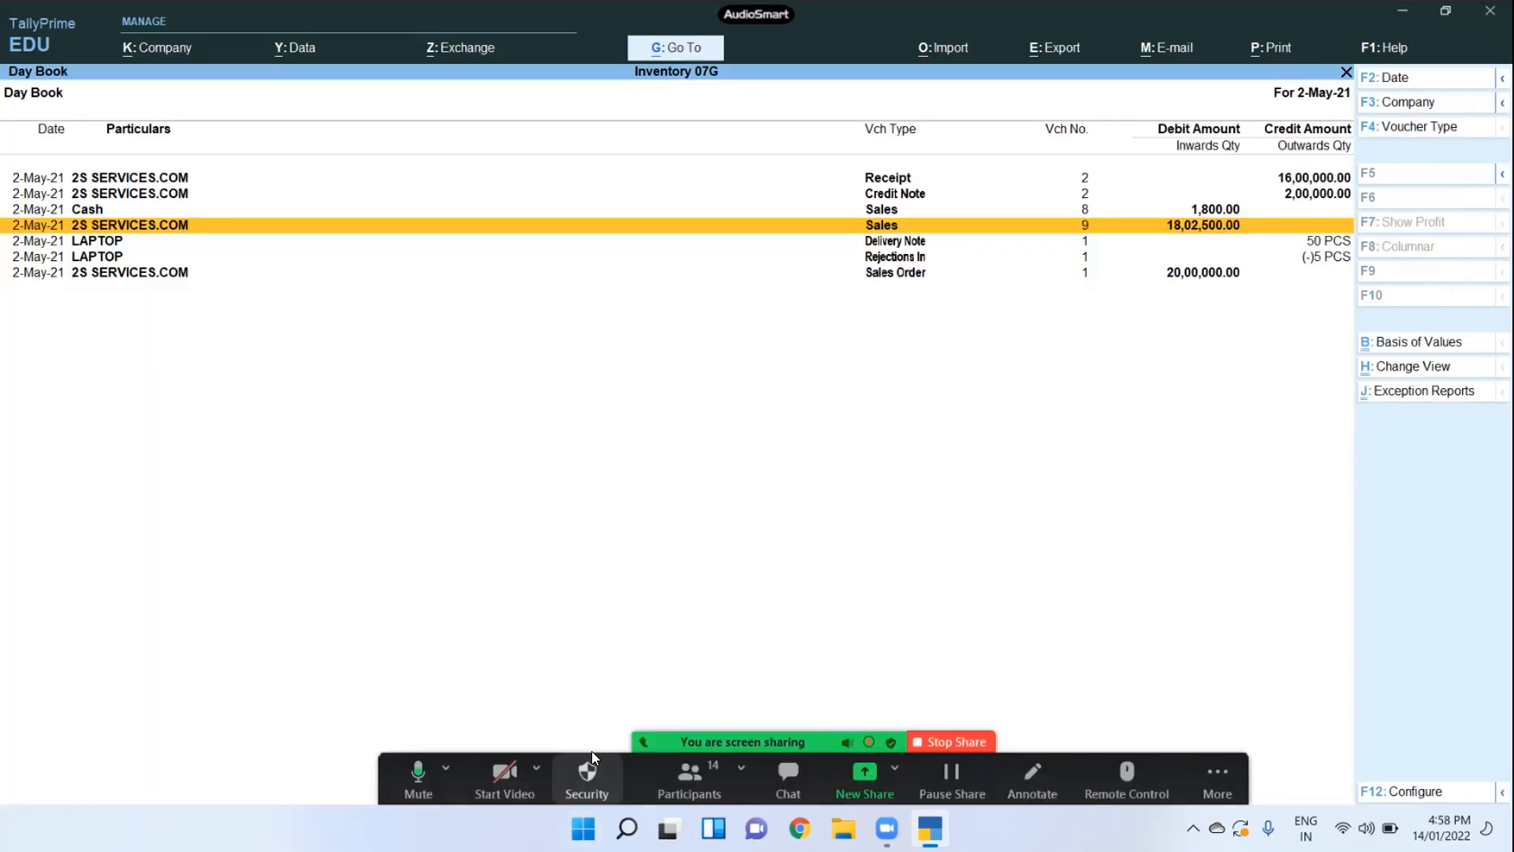
left_click(691, 782)
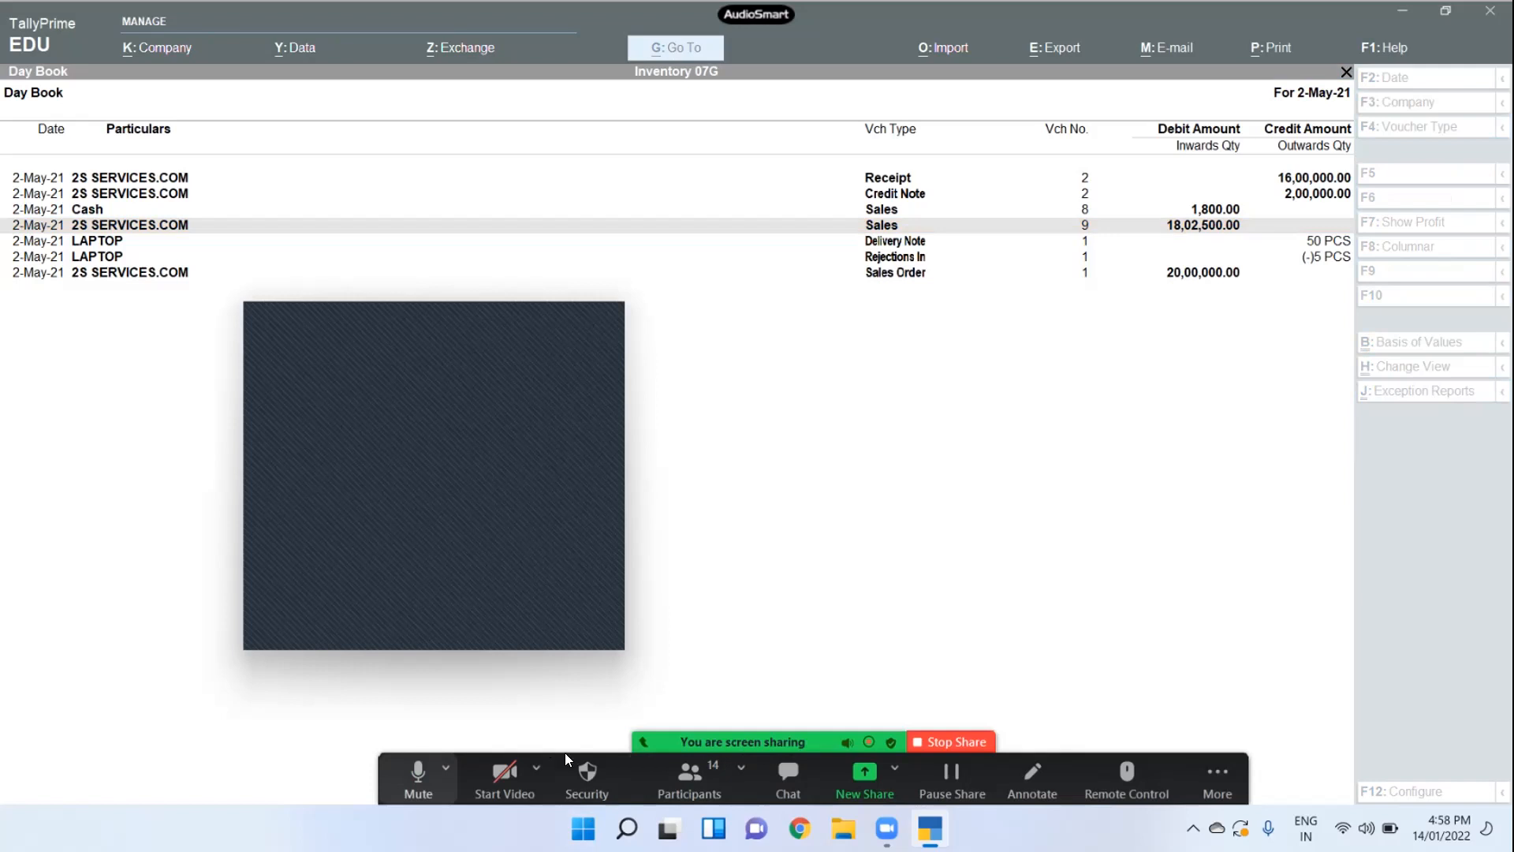
left_click(419, 787)
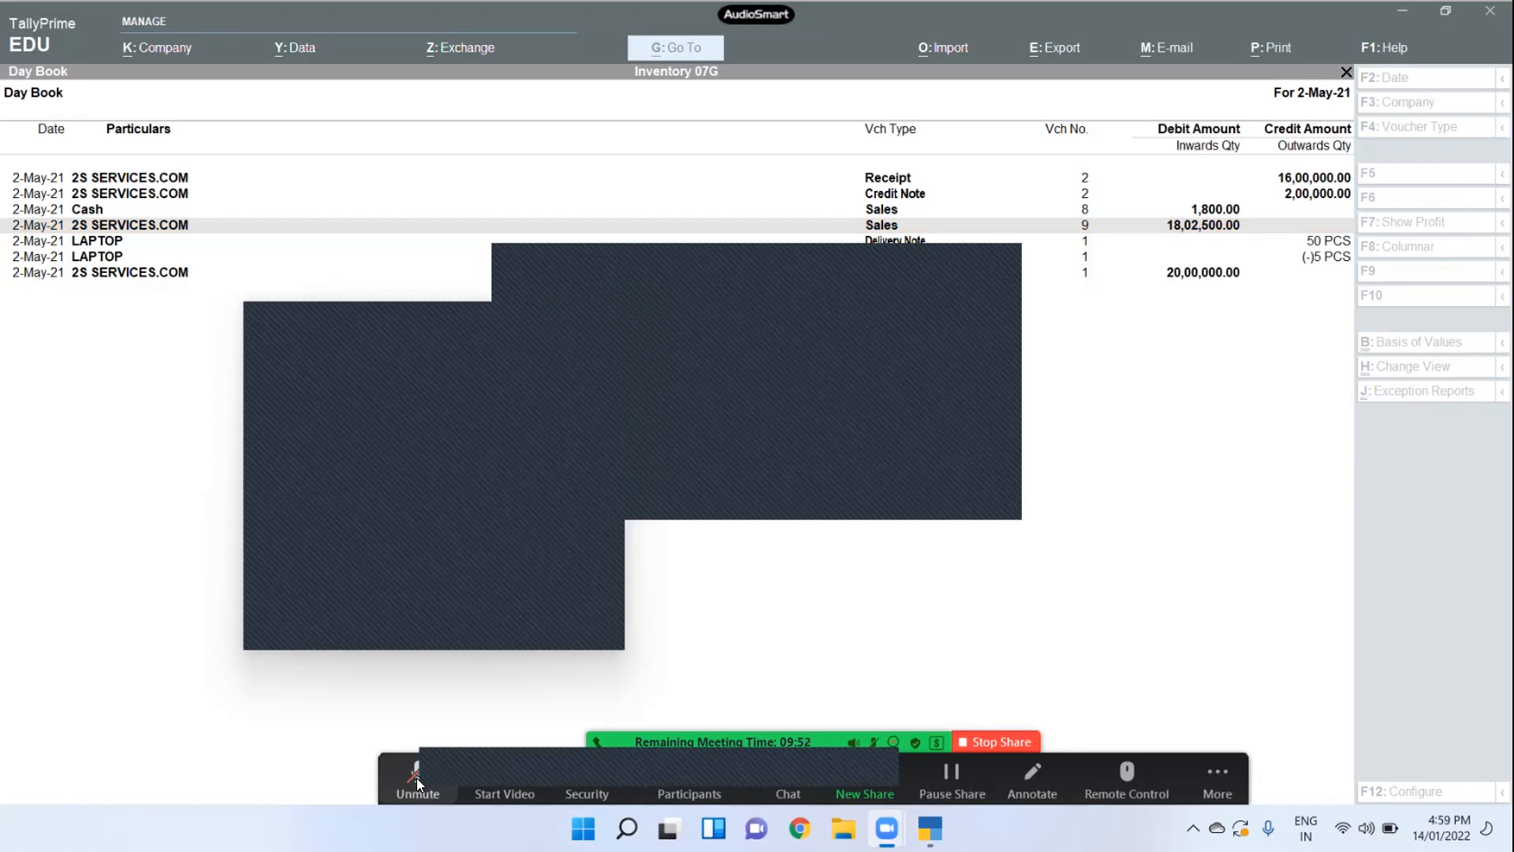
left_click(417, 778)
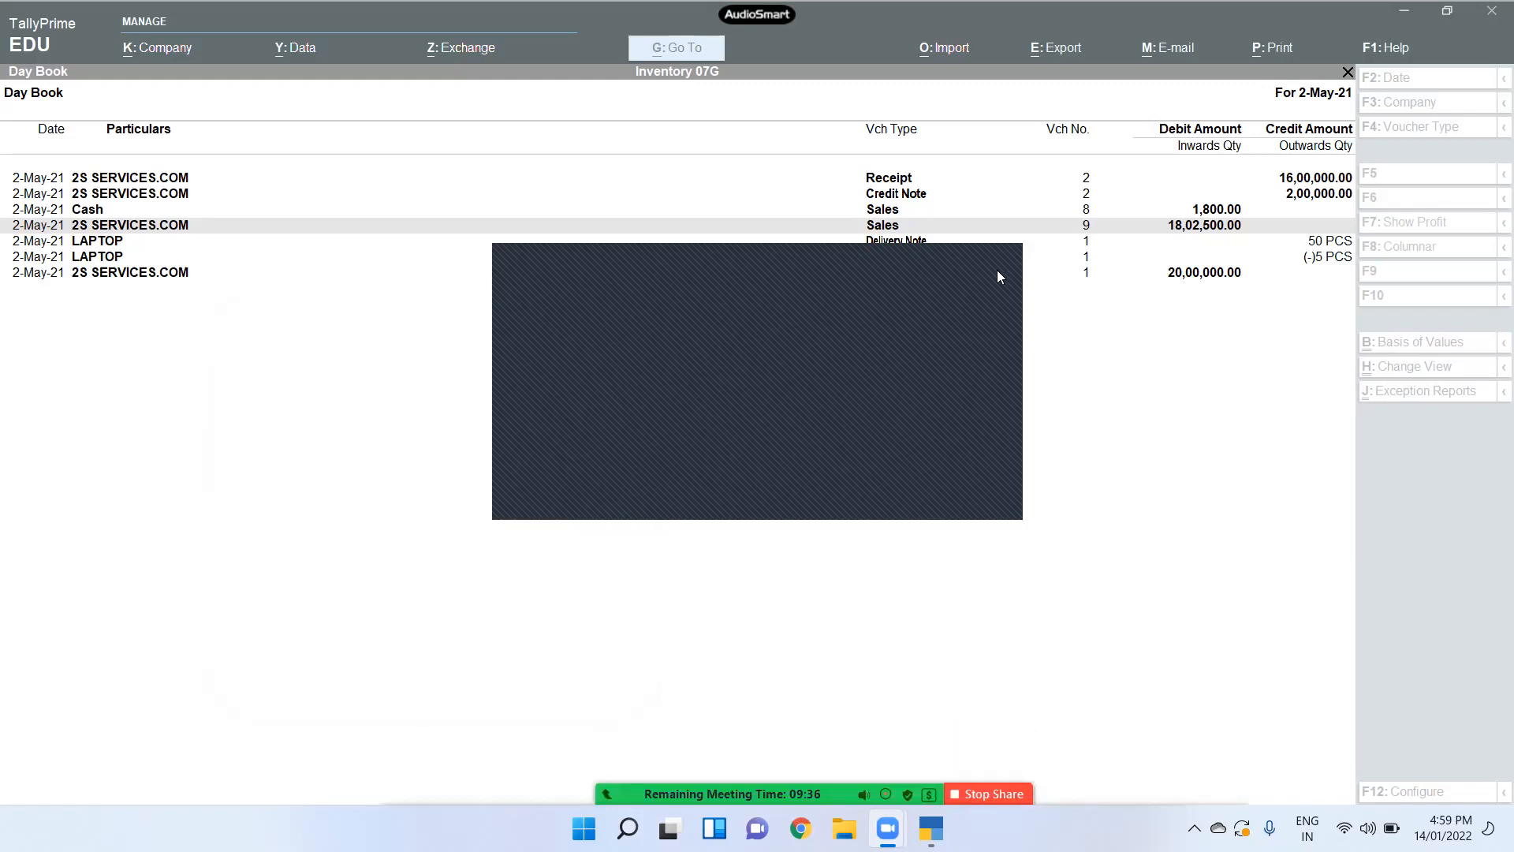
Step: Open the 2S SERVICES.COM credit note from the Day Book and go through its receipt details to the party details
left_click(823, 273)
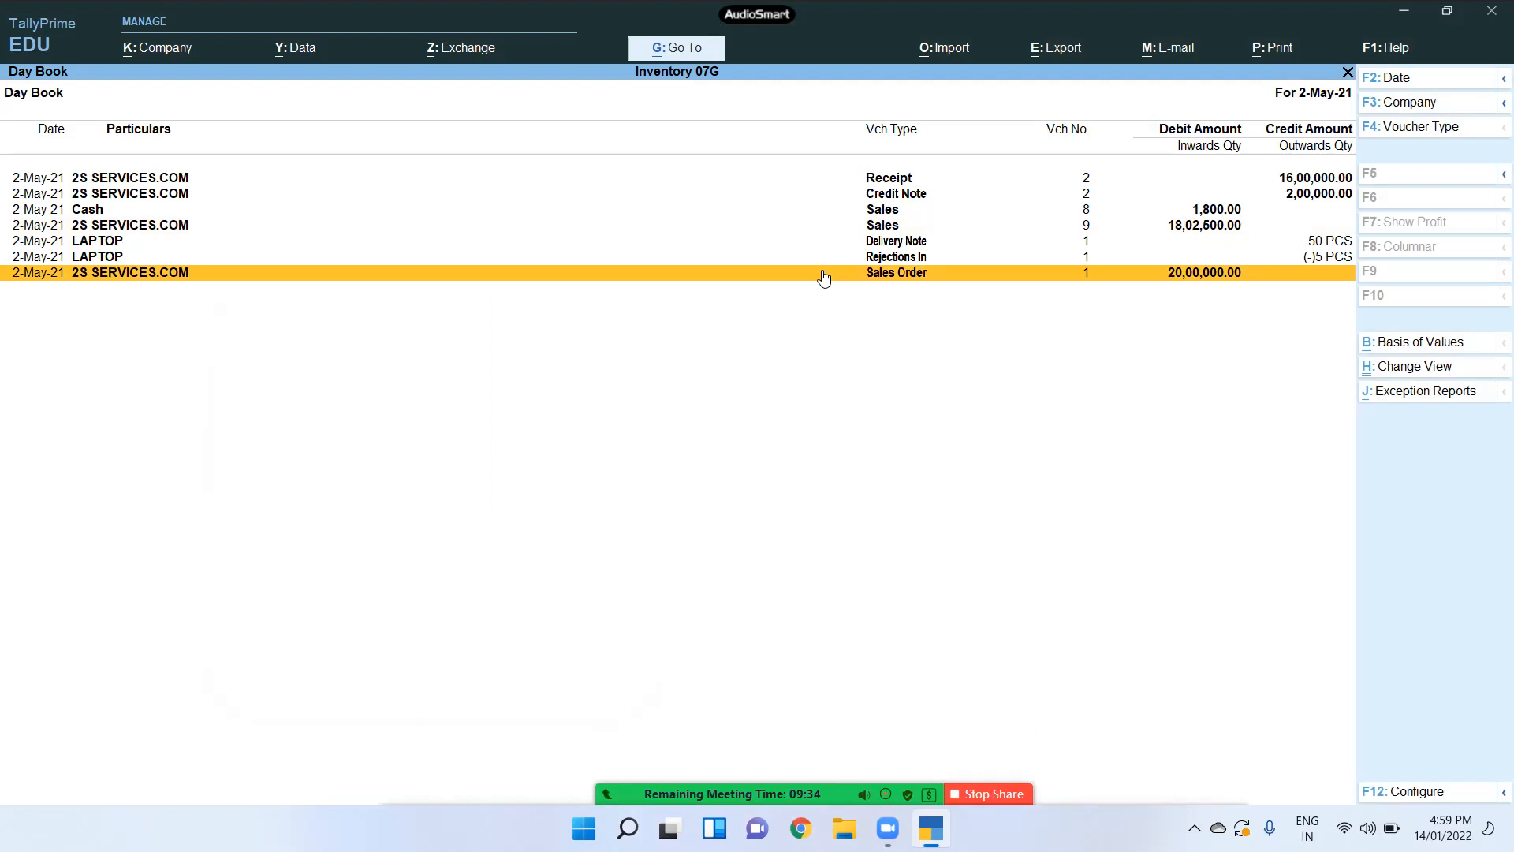
key("Up")
key("Up")
key("Up")
key("Up")
key("Up")
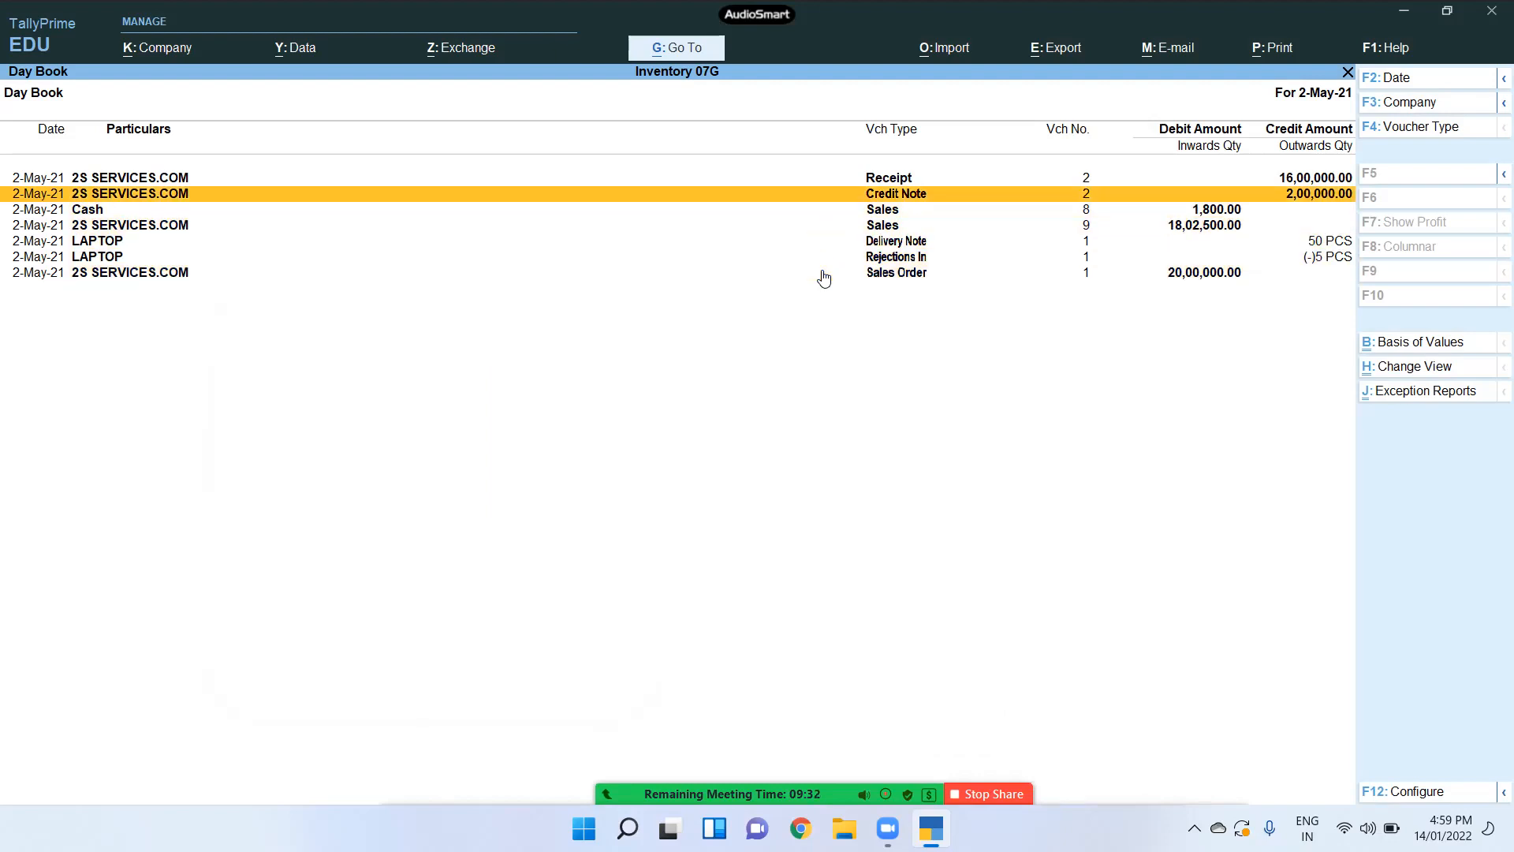
key("Return")
key("Return")
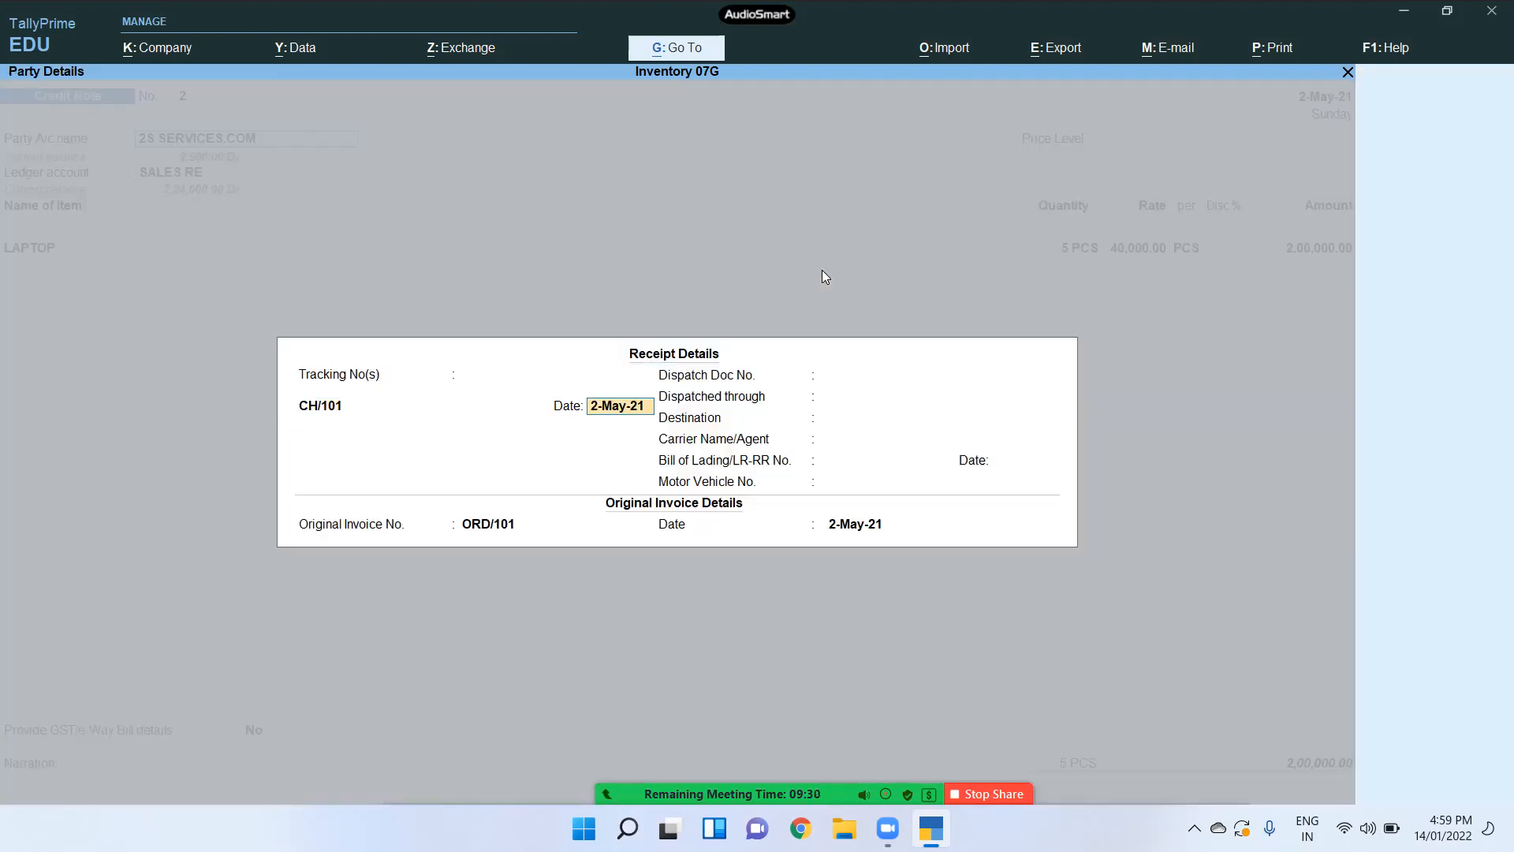
key("Return")
key("Return")
key("Return")
key("Return")
key("Return")
key("Return")
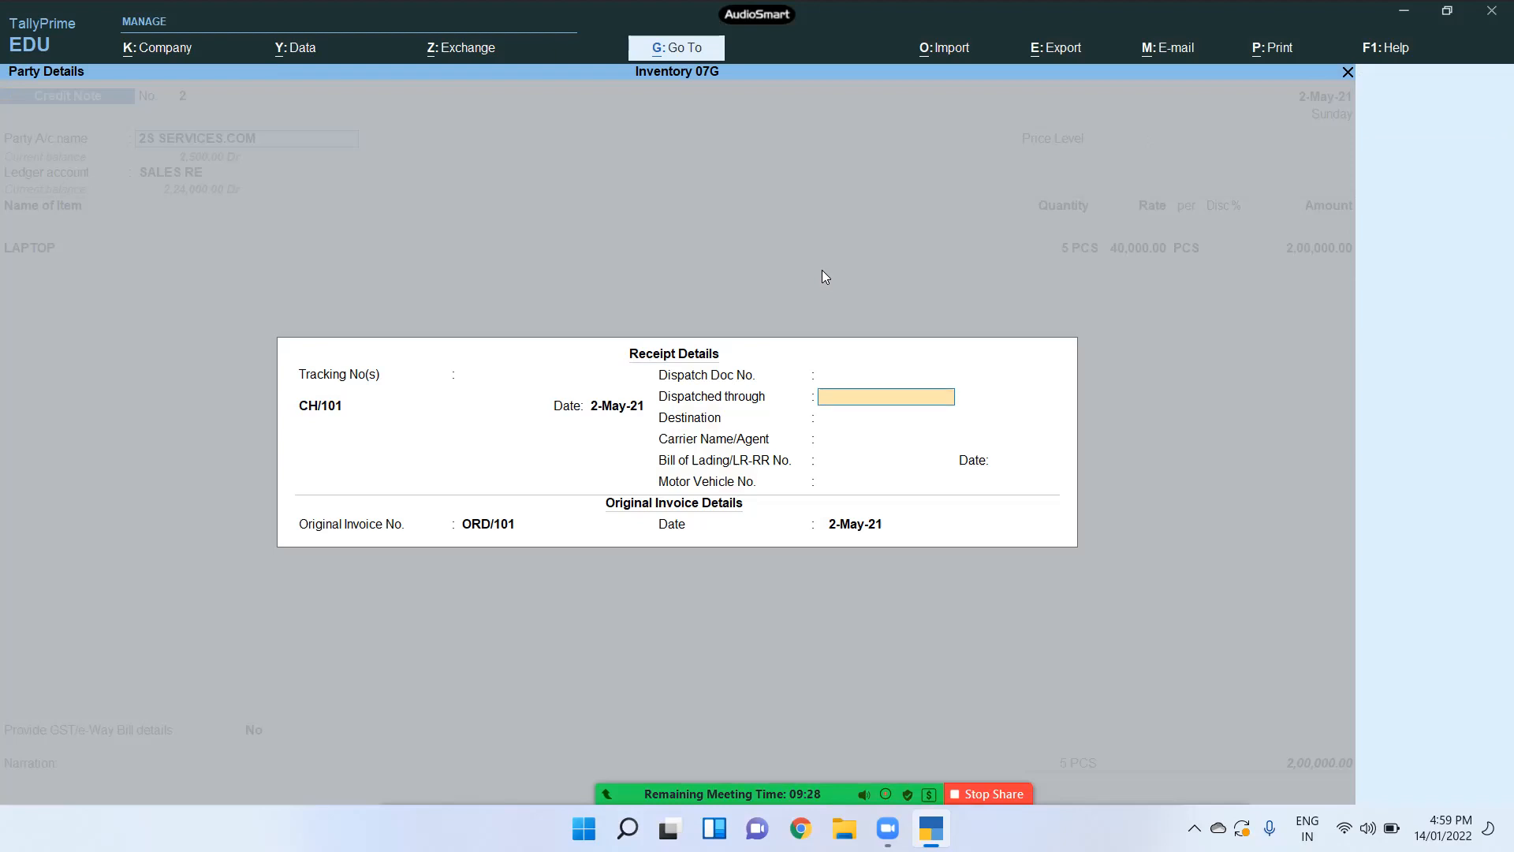
key("Return")
key("Return")
key("Return")
key("Return")
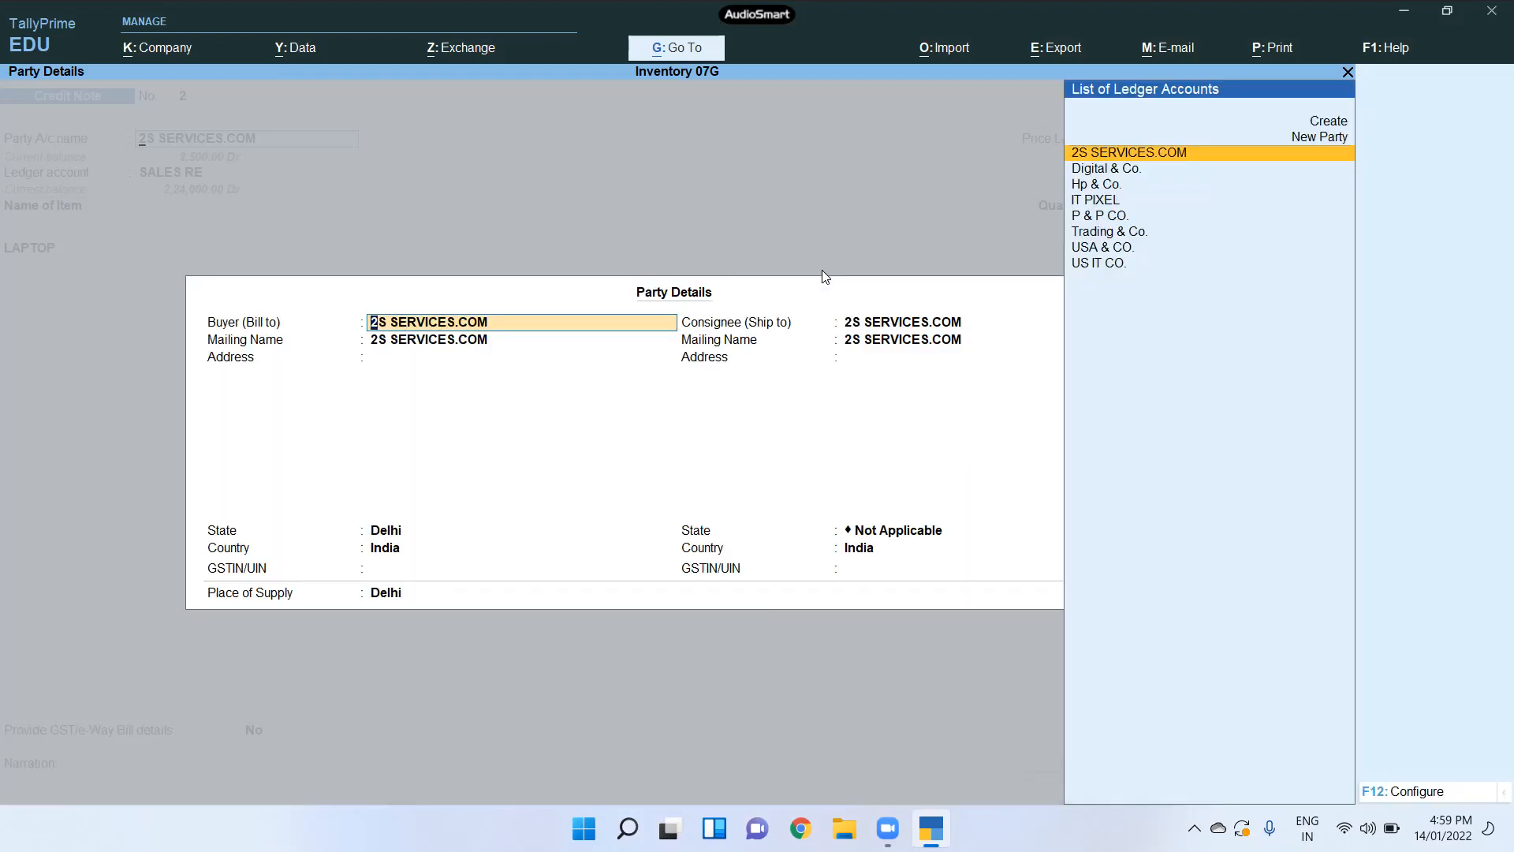
Step: Return to the credit note's receipt details and review the tracking number and original invoice details once more
key("Escape")
key("Return")
key("Return")
key("Return")
key("Return")
key("Return")
key("Return")
key("Return")
key("Return")
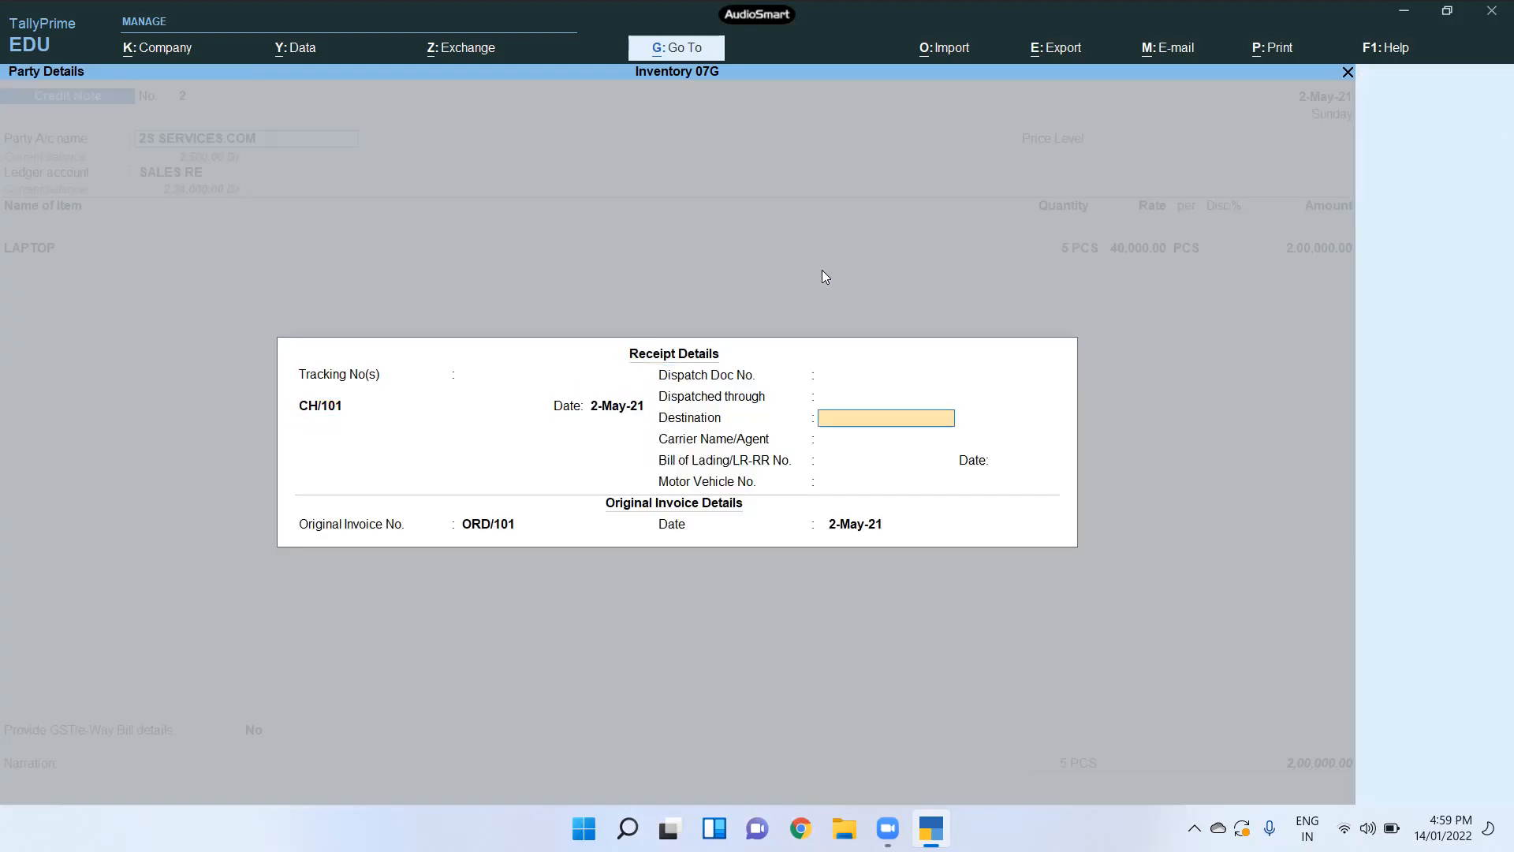
key("Return")
key("Return")
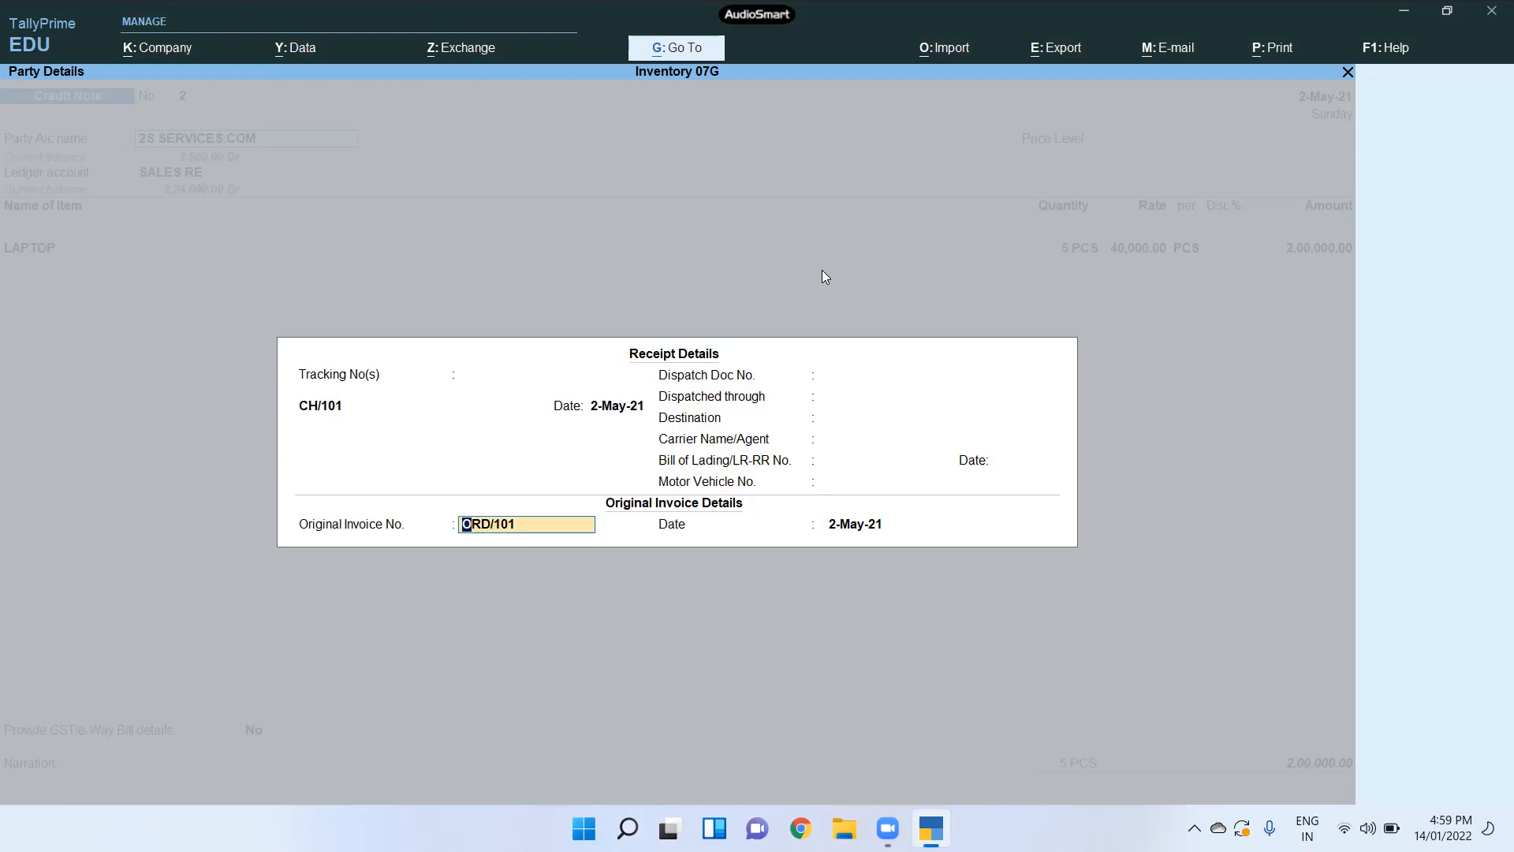
key("ctrl+a")
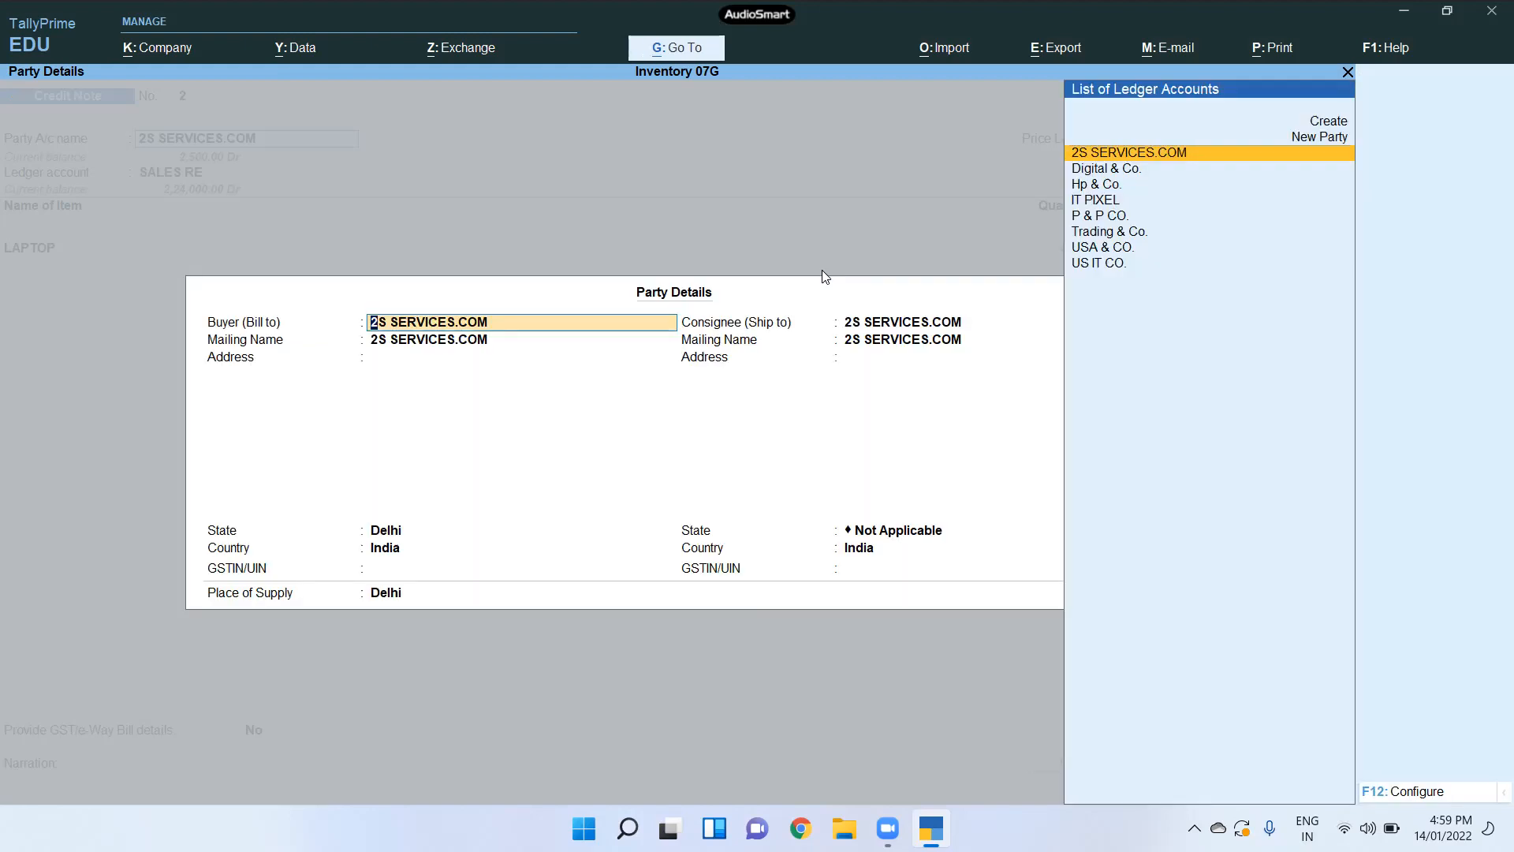
Step: Quit the credit note without saving and leave the Day Book for the Gateway of Tally
key("Escape")
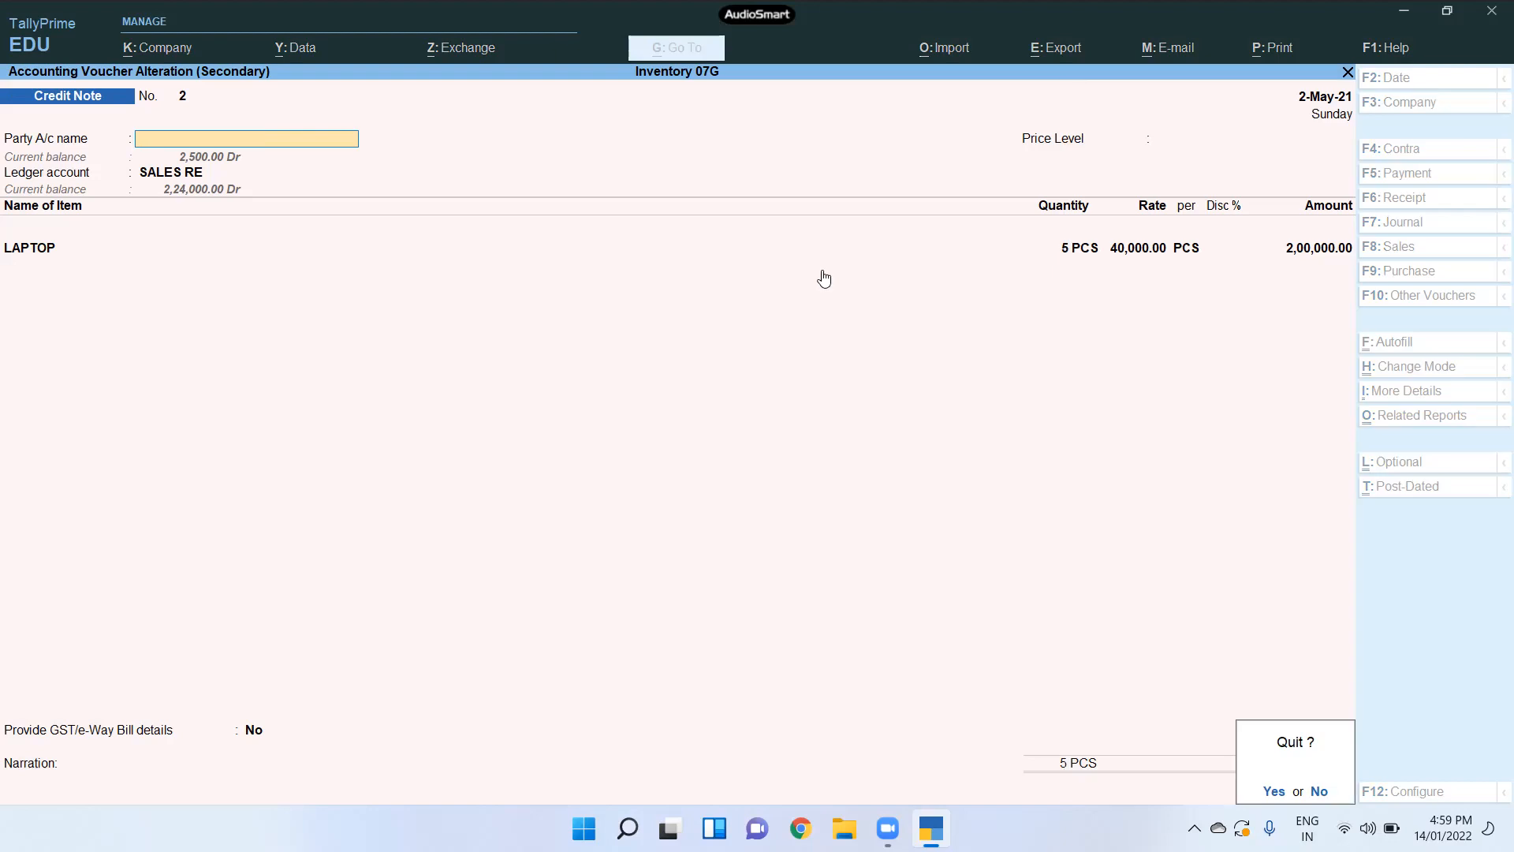
key("y")
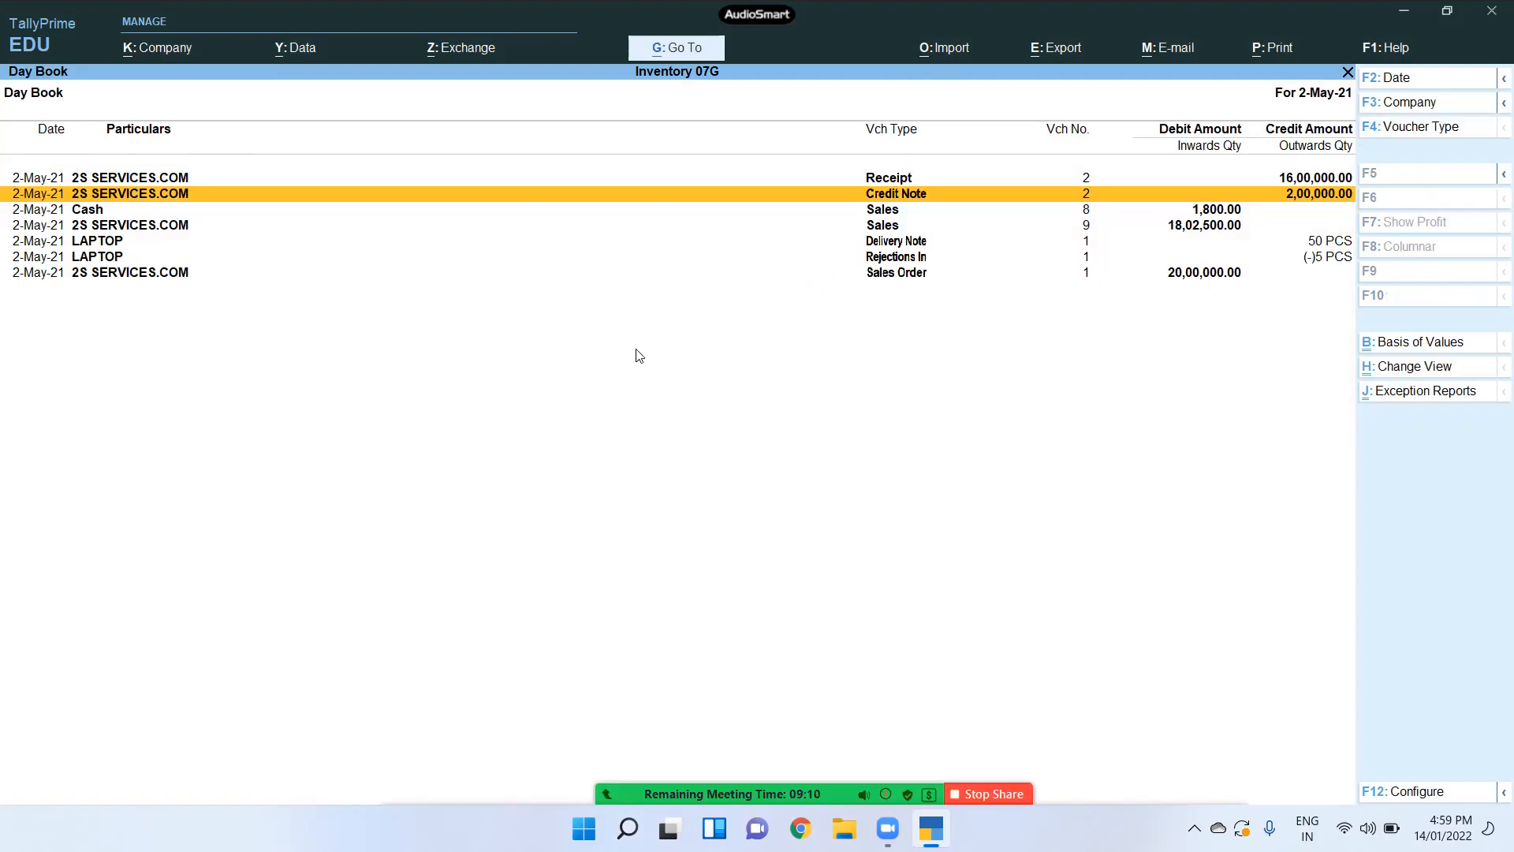
key("Escape")
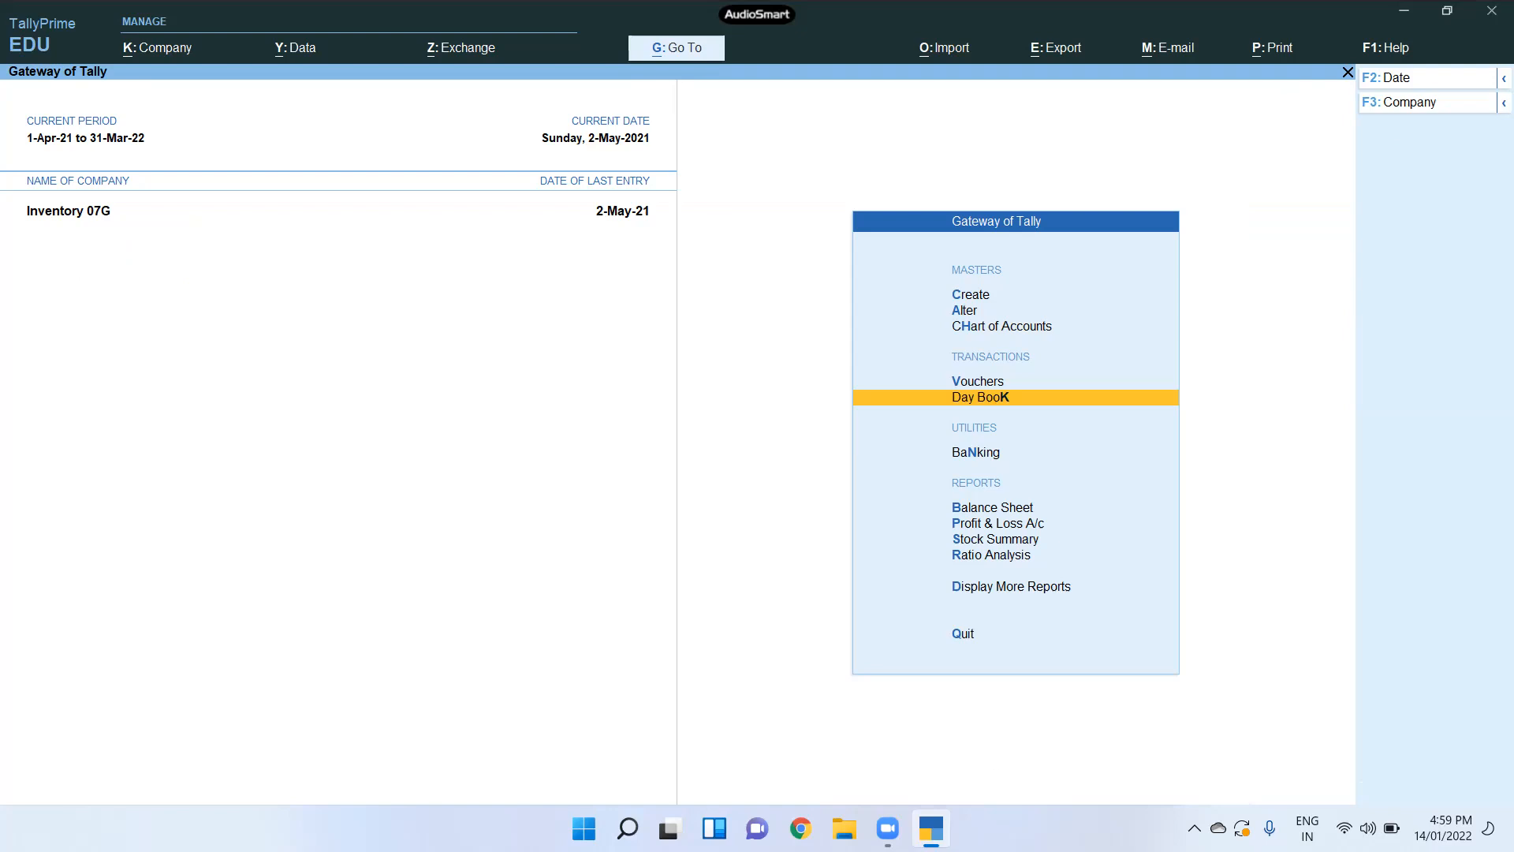
Step: Open the Display More Reports list from the Gateway of Tally
mouse_move(854, 778)
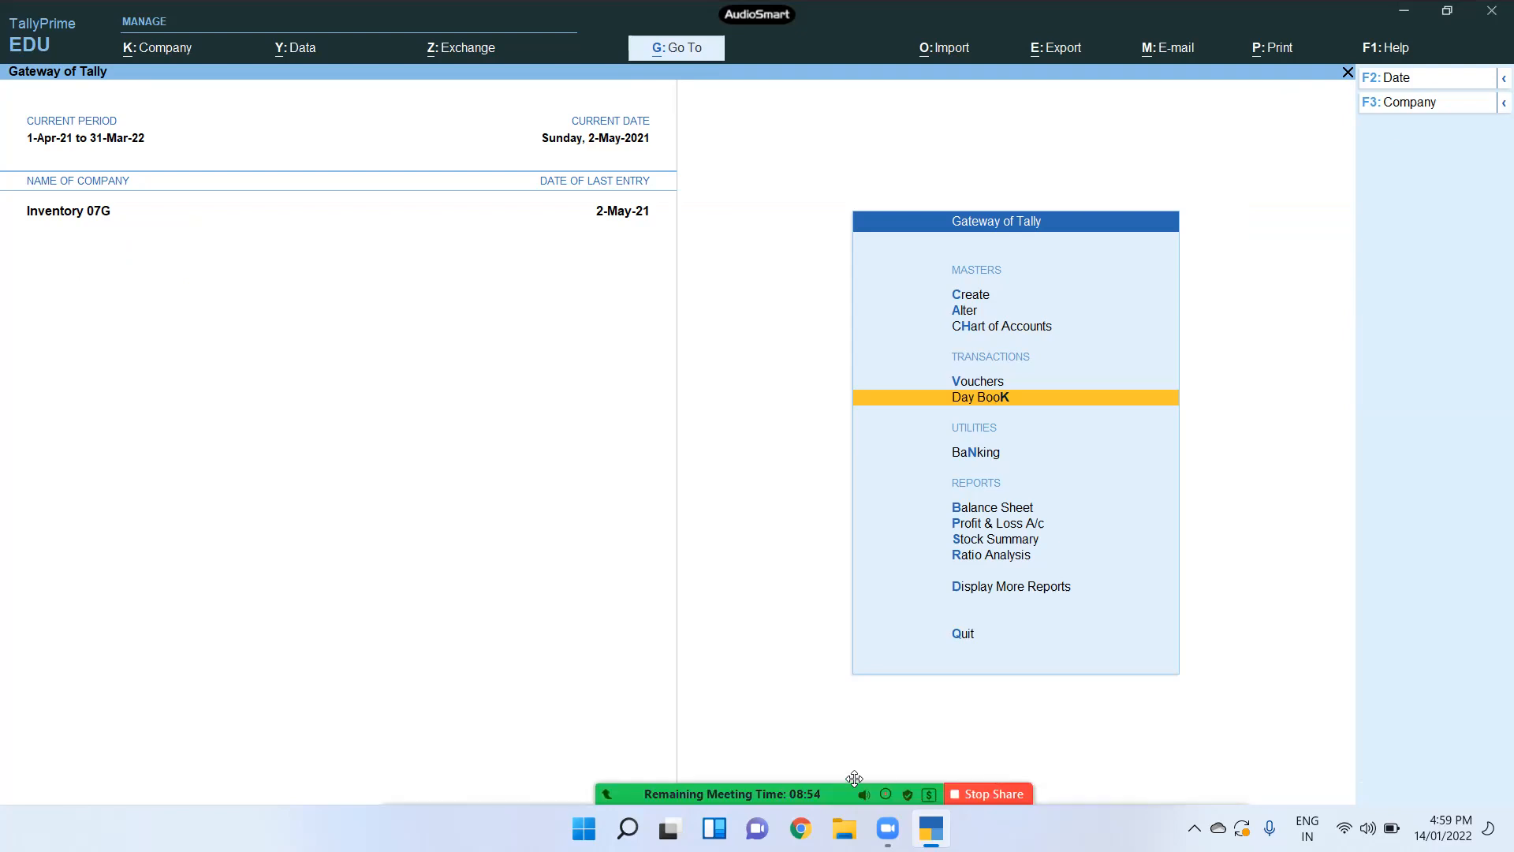
left_click(856, 555)
key("Down")
key("Escape")
key("Down")
key("Return")
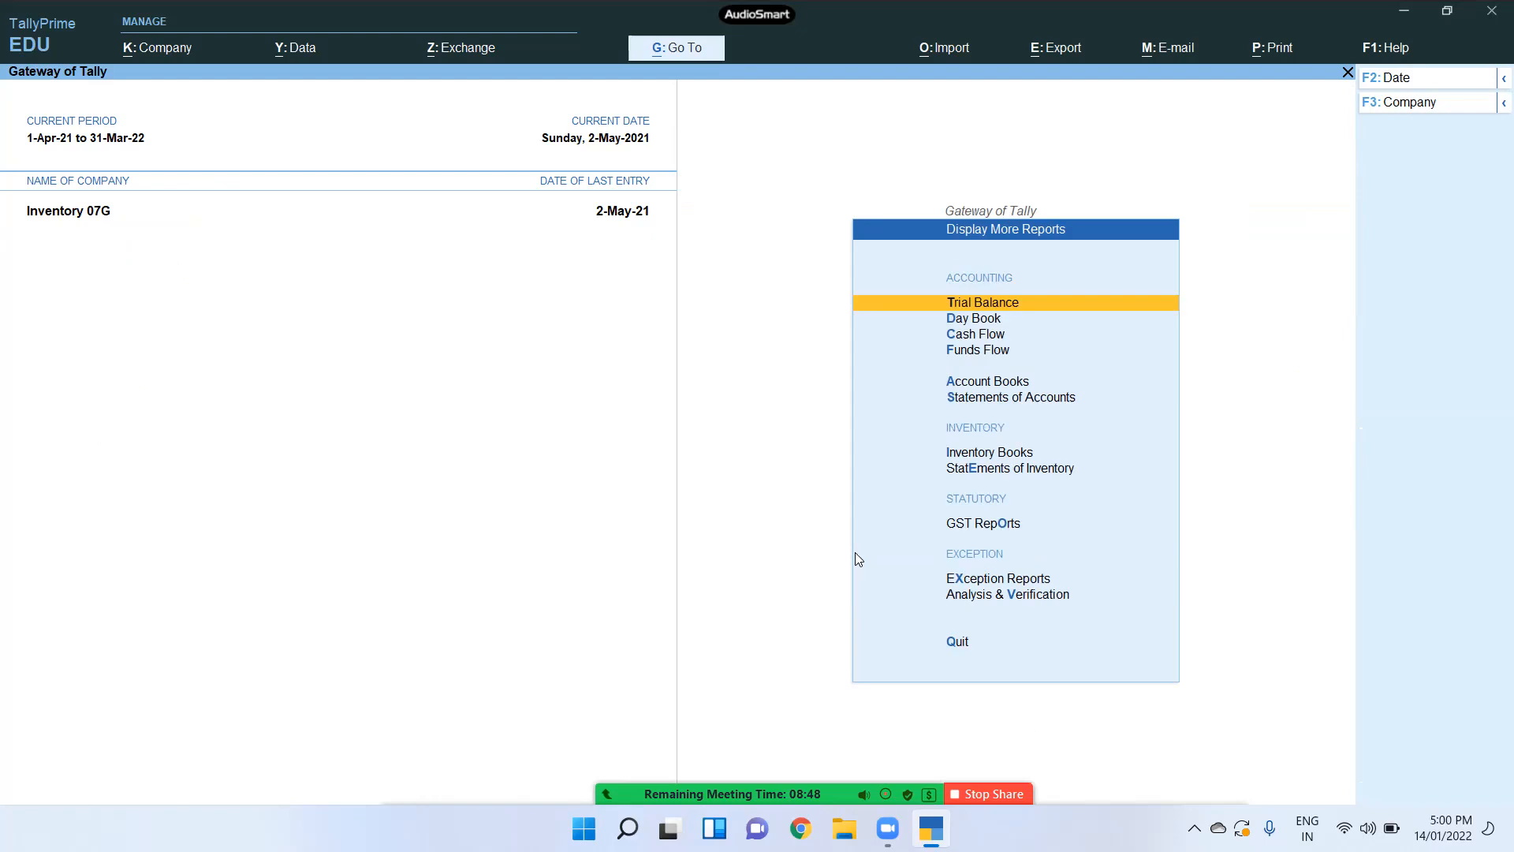
Step: Open the Statements of Inventory and go to its stock outstandings reports
key("Down")
key("Down")
key("Down")
key("Down")
key("Down")
key("Down")
key("Down")
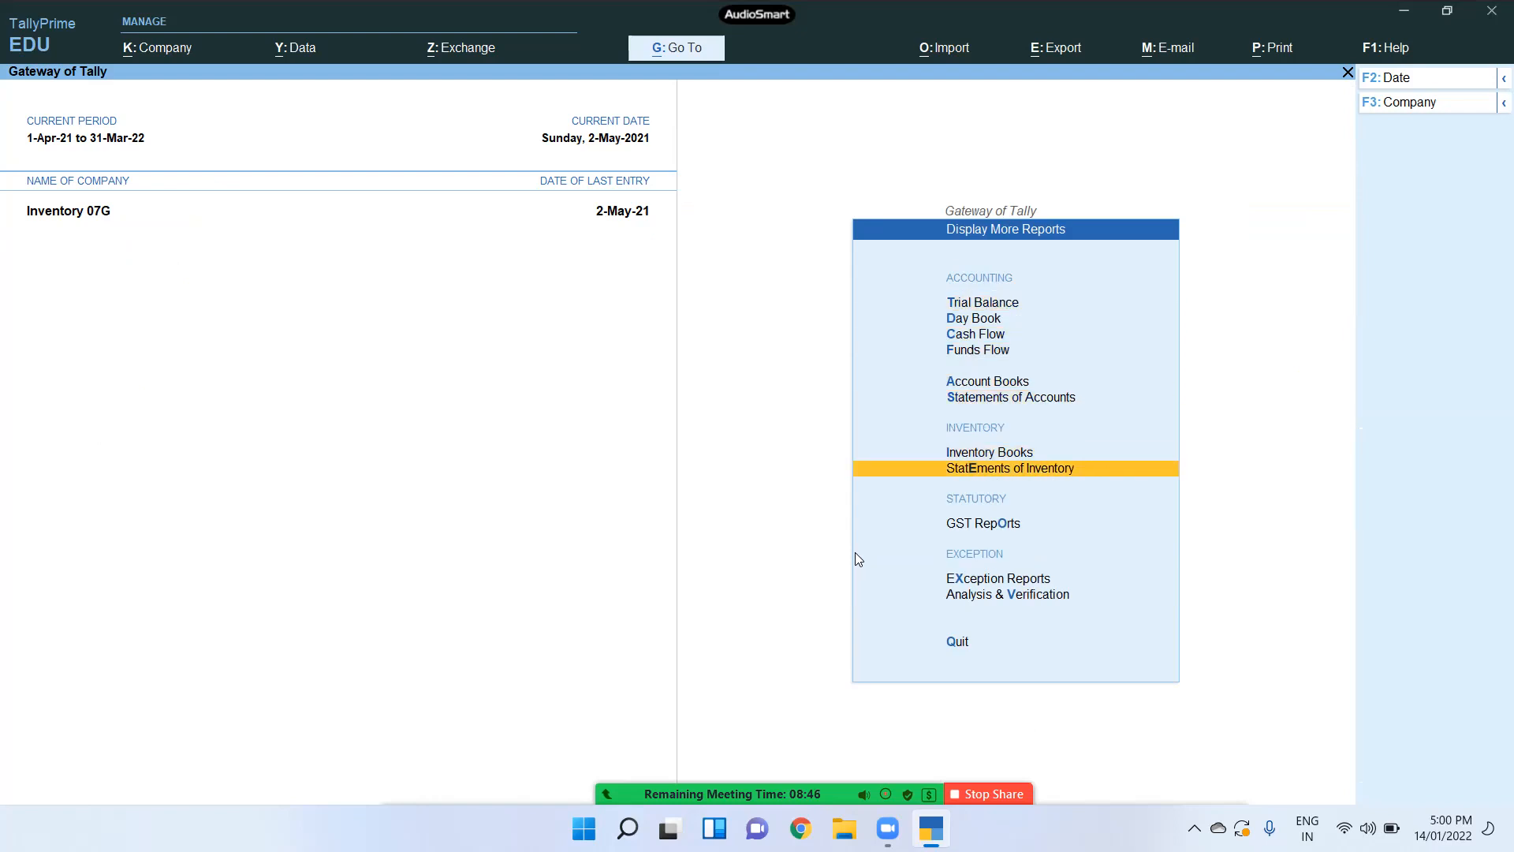
key("Return")
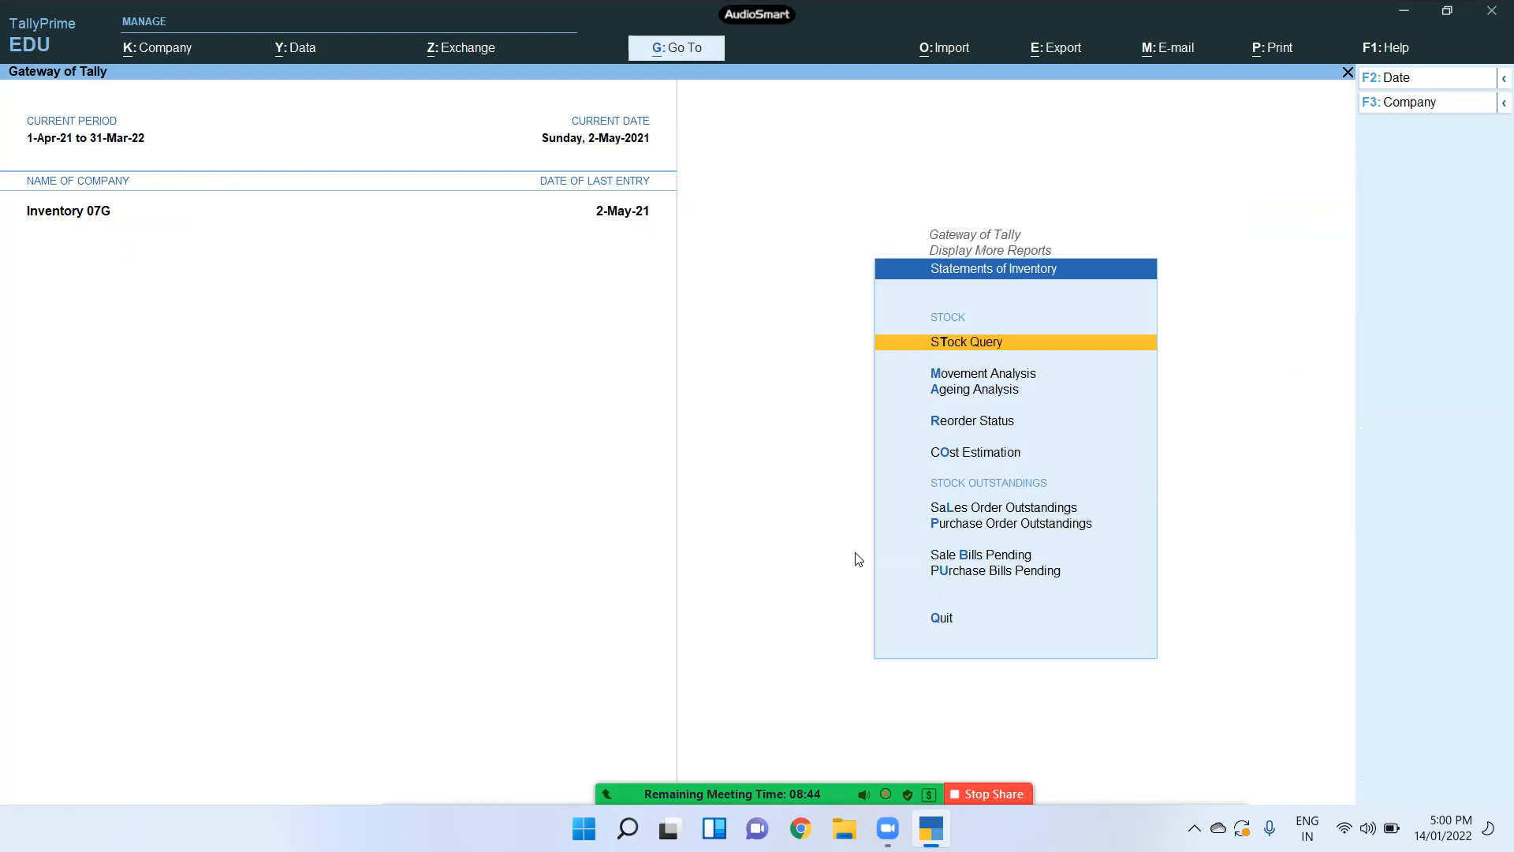
key("Down")
key("Down")
key("Down")
key("Down")
key("Down")
key("Down")
key("Up")
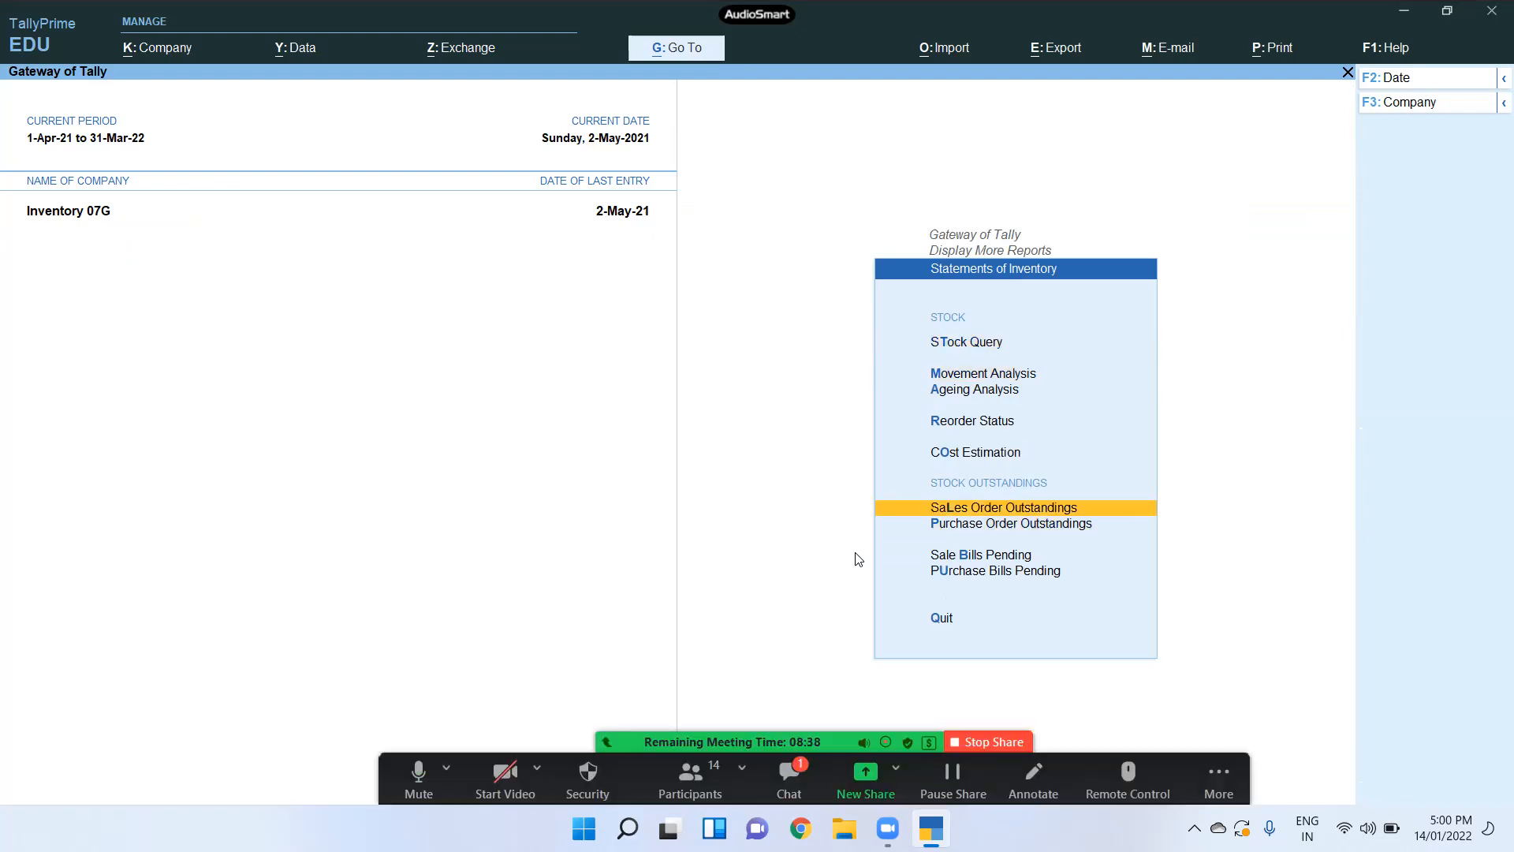
key("Down")
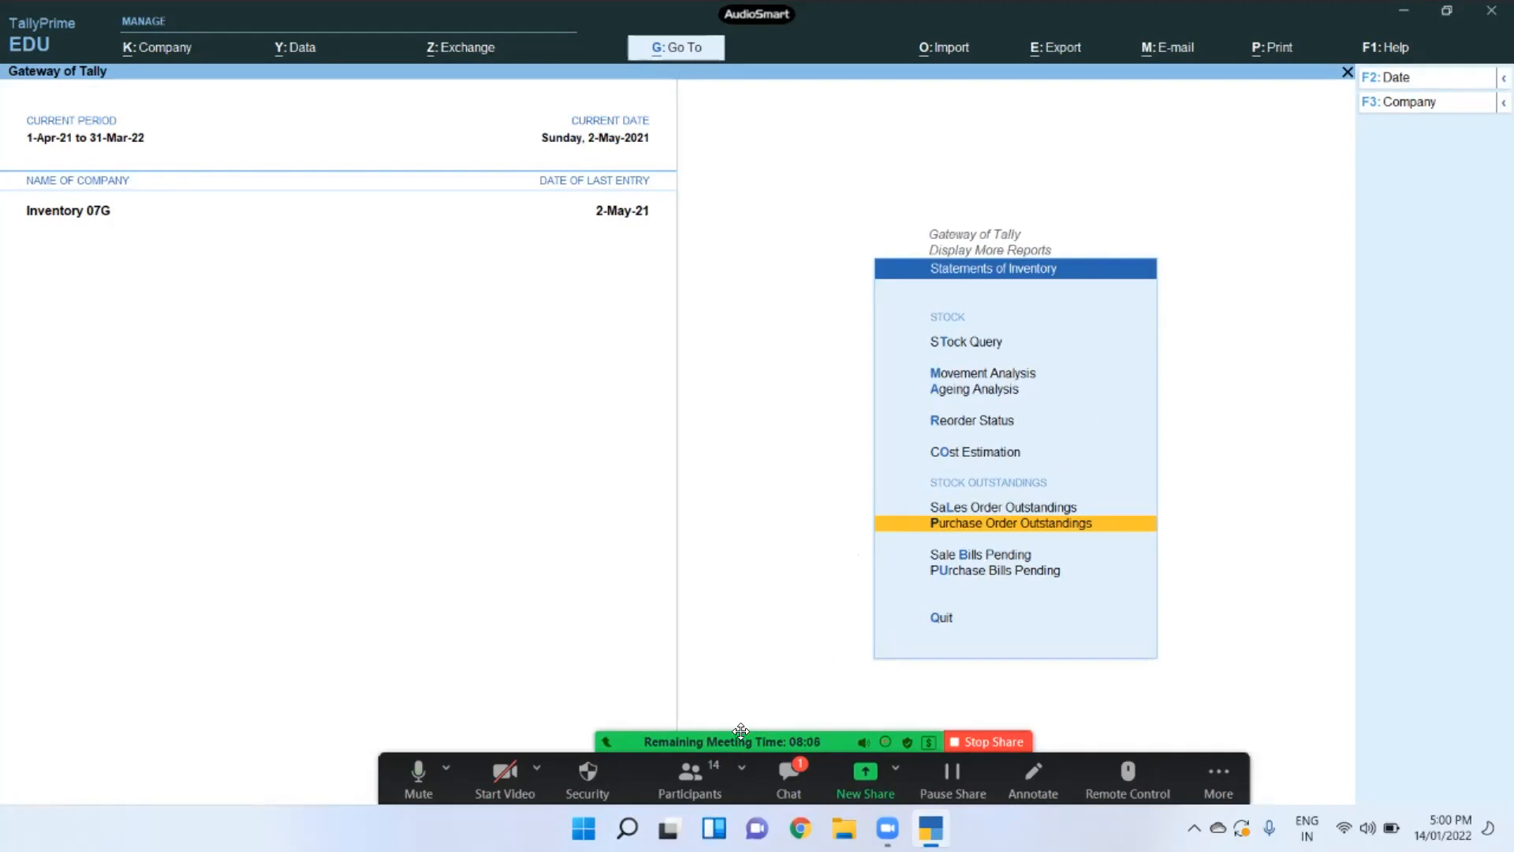
left_click(786, 781)
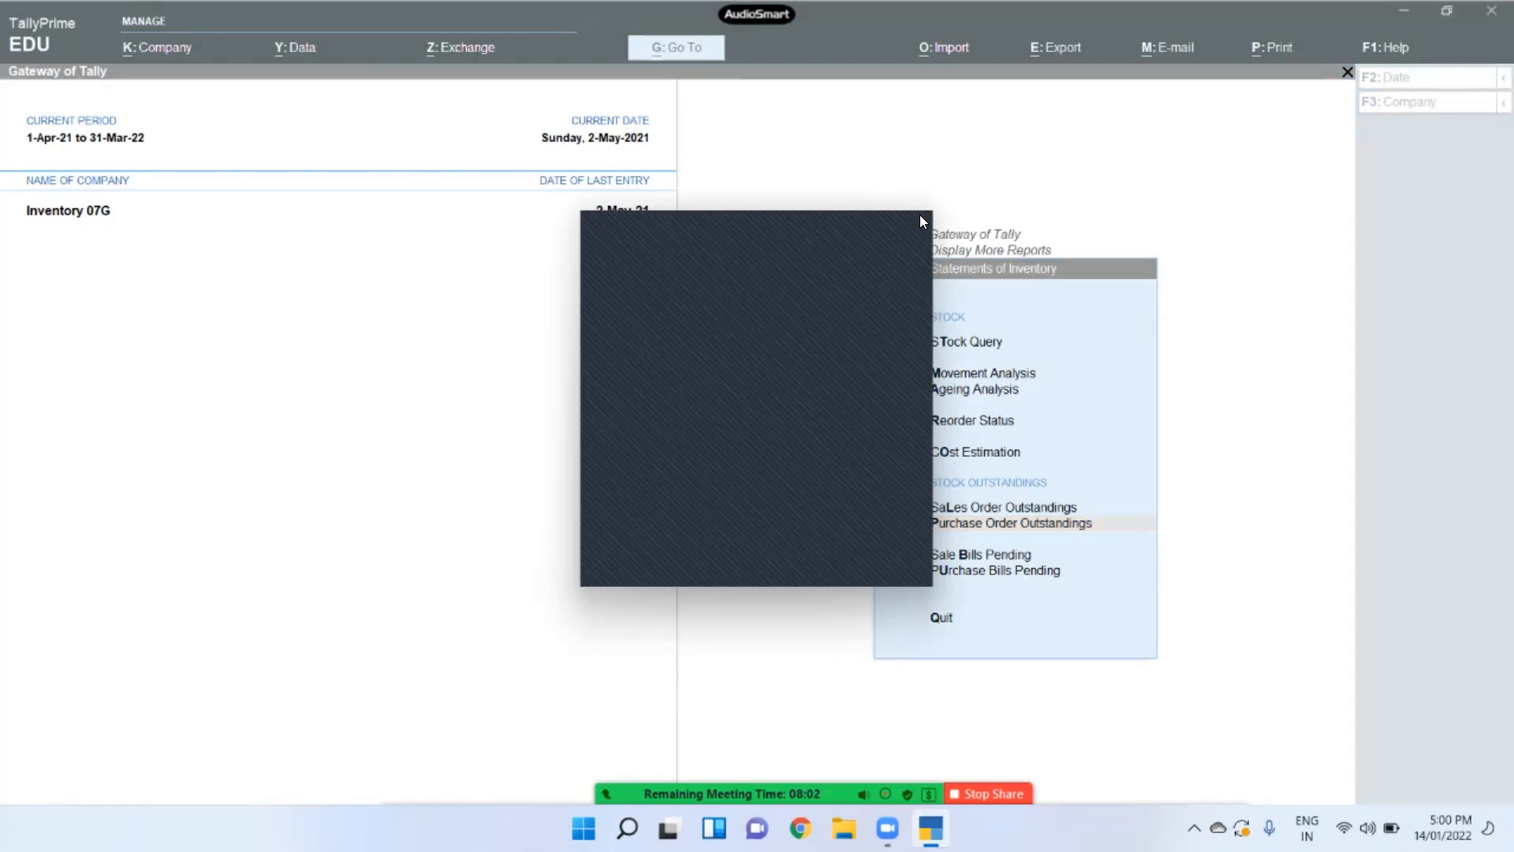
left_click(915, 218)
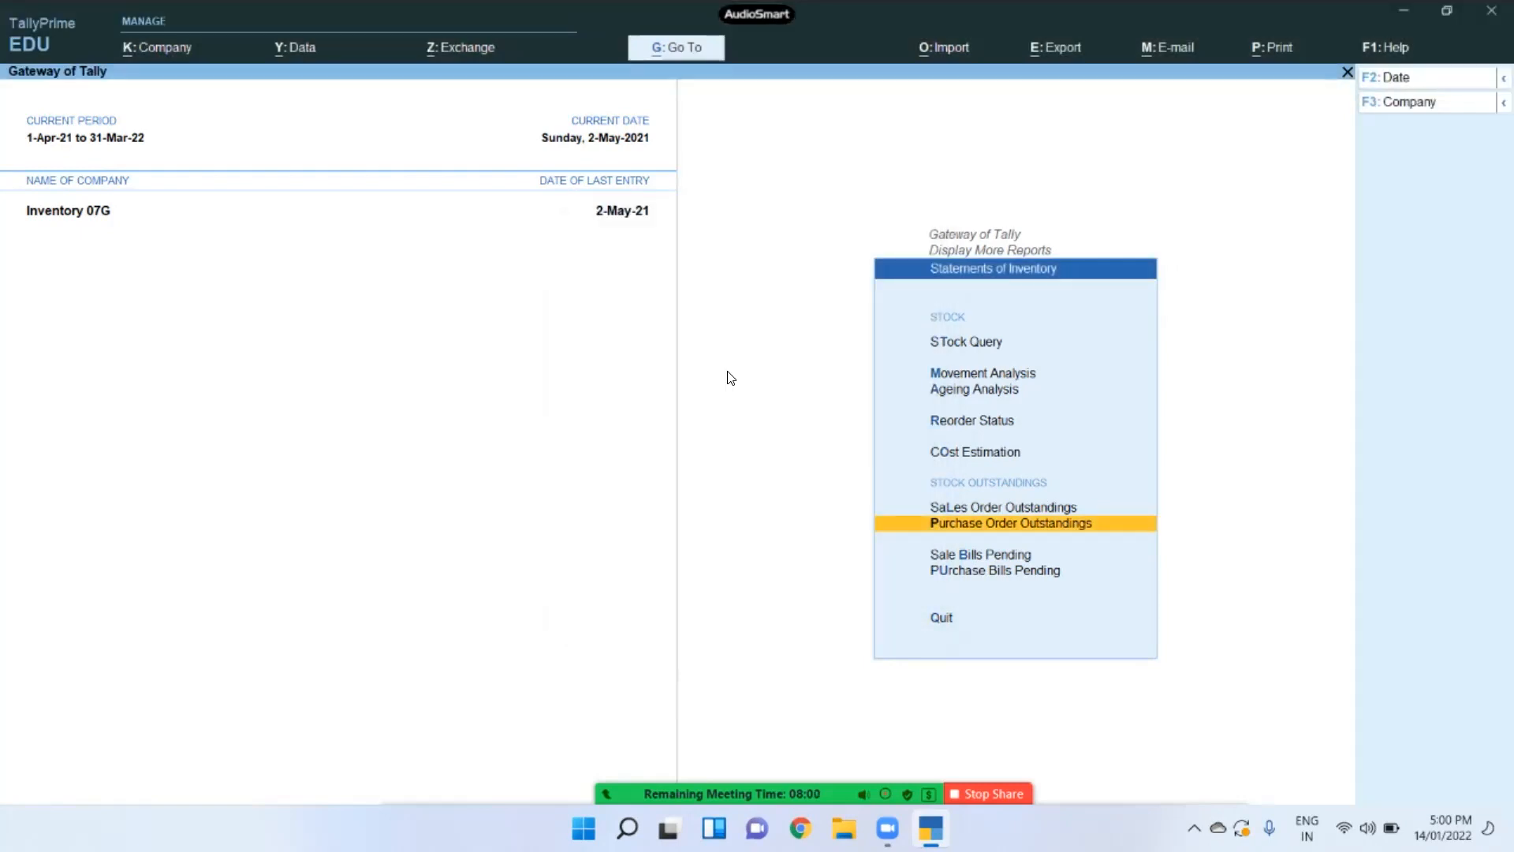
Step: Open the Sales Order Outstandings report for all orders
key("Up")
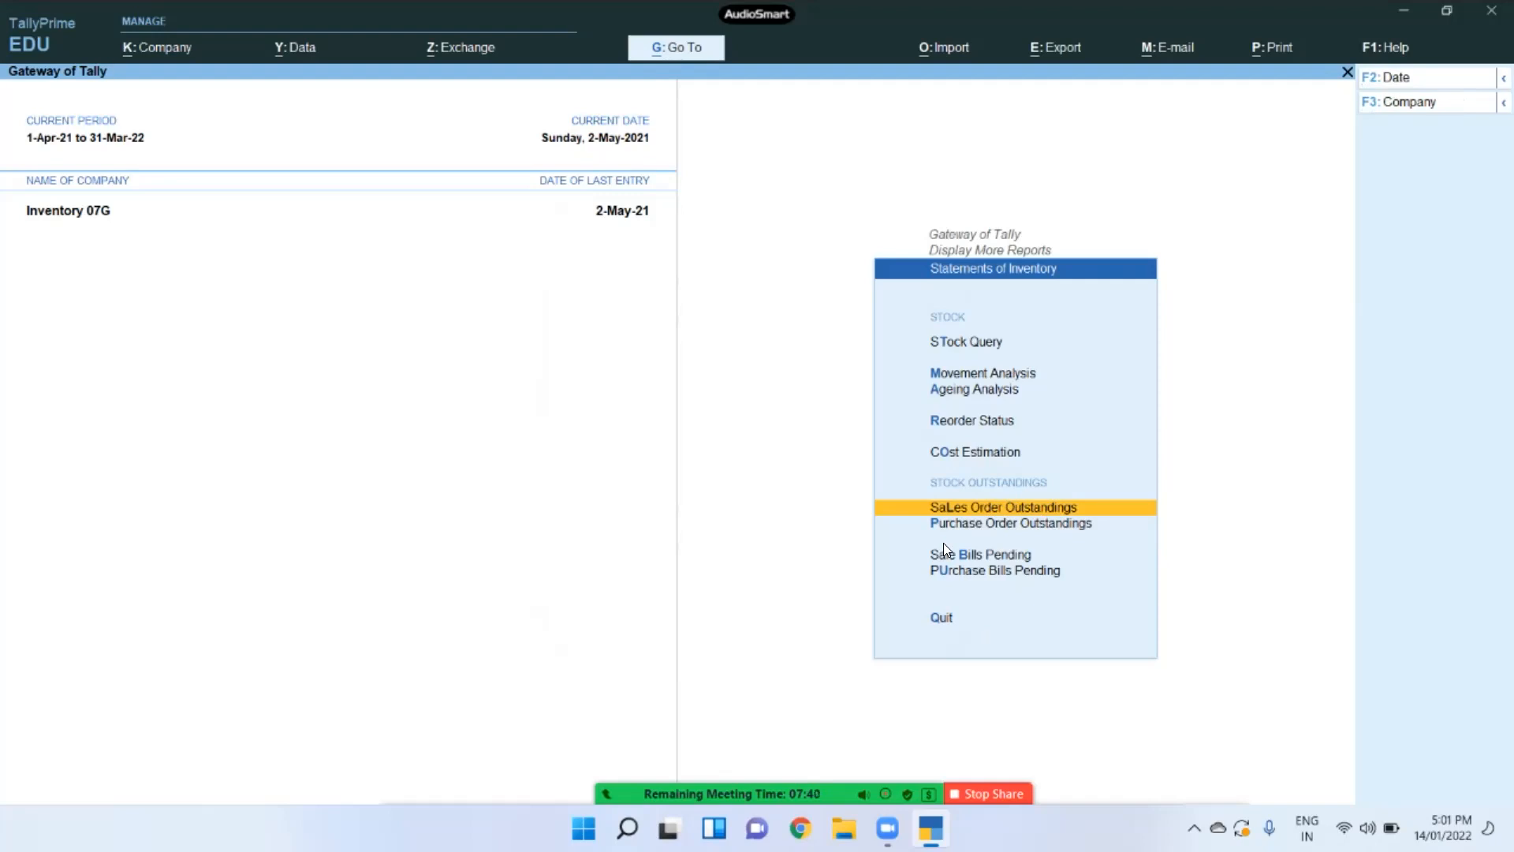
key("XF86MonBrightnessDown")
key("XF86MonBrightnessDown")
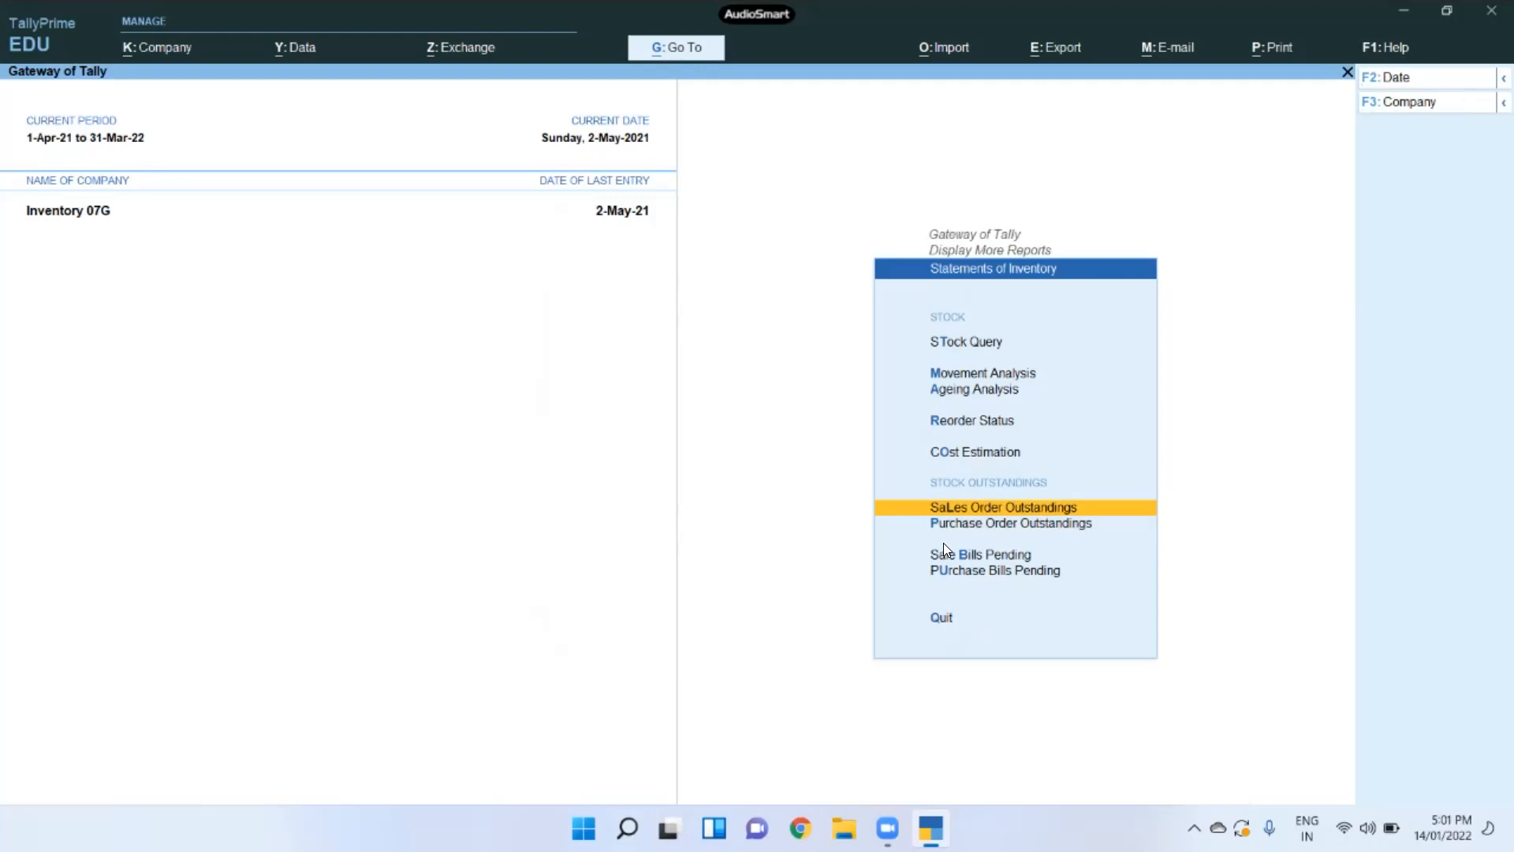
key("XF86MonBrightnessDown")
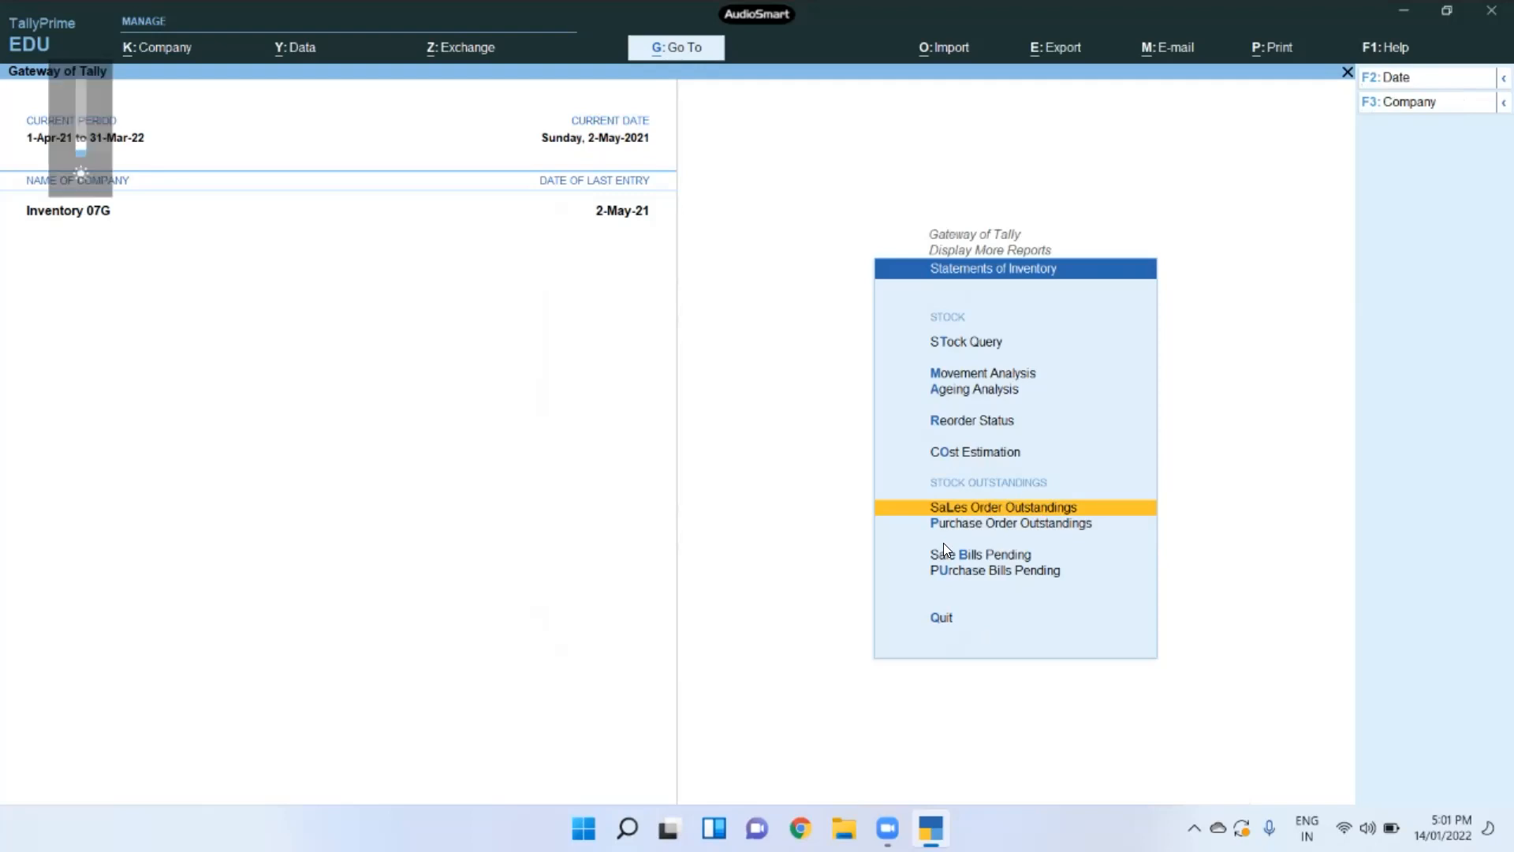
key("Return")
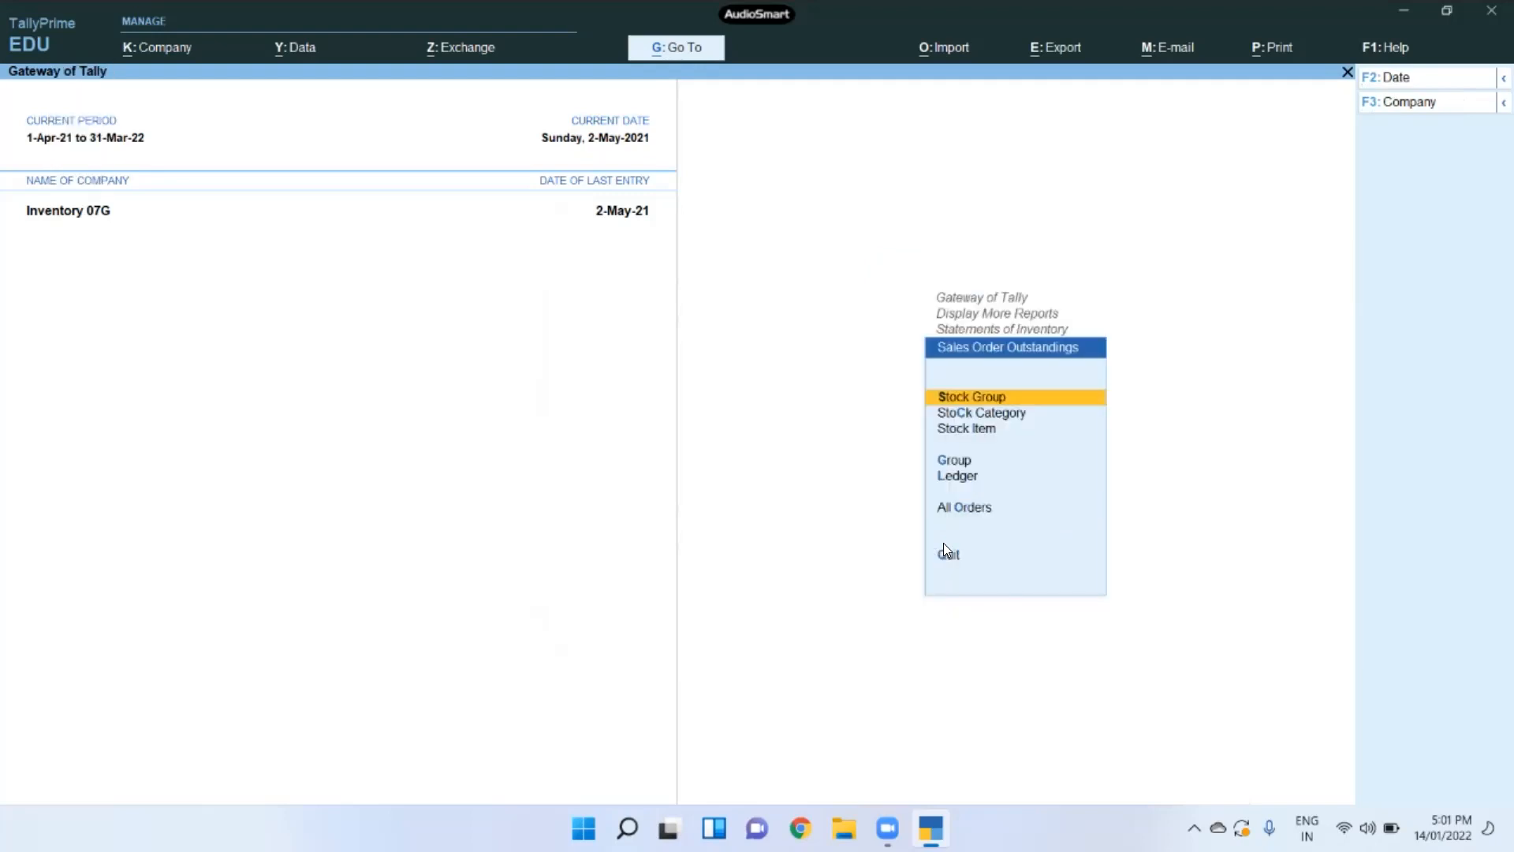
key("Down")
key("Down")
key("Down")
key("Down")
key("Down")
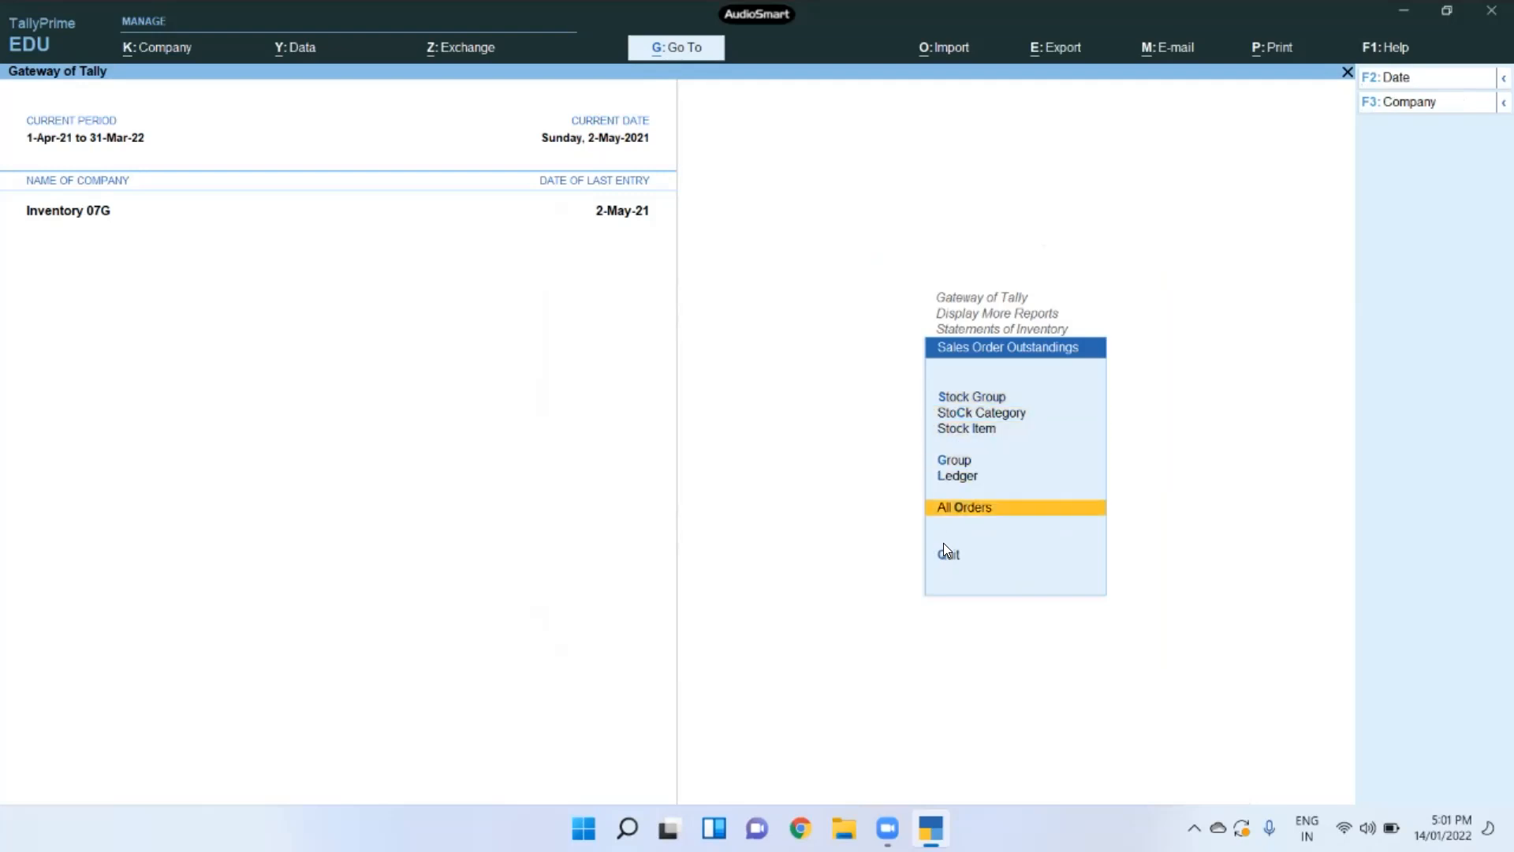
key("Return")
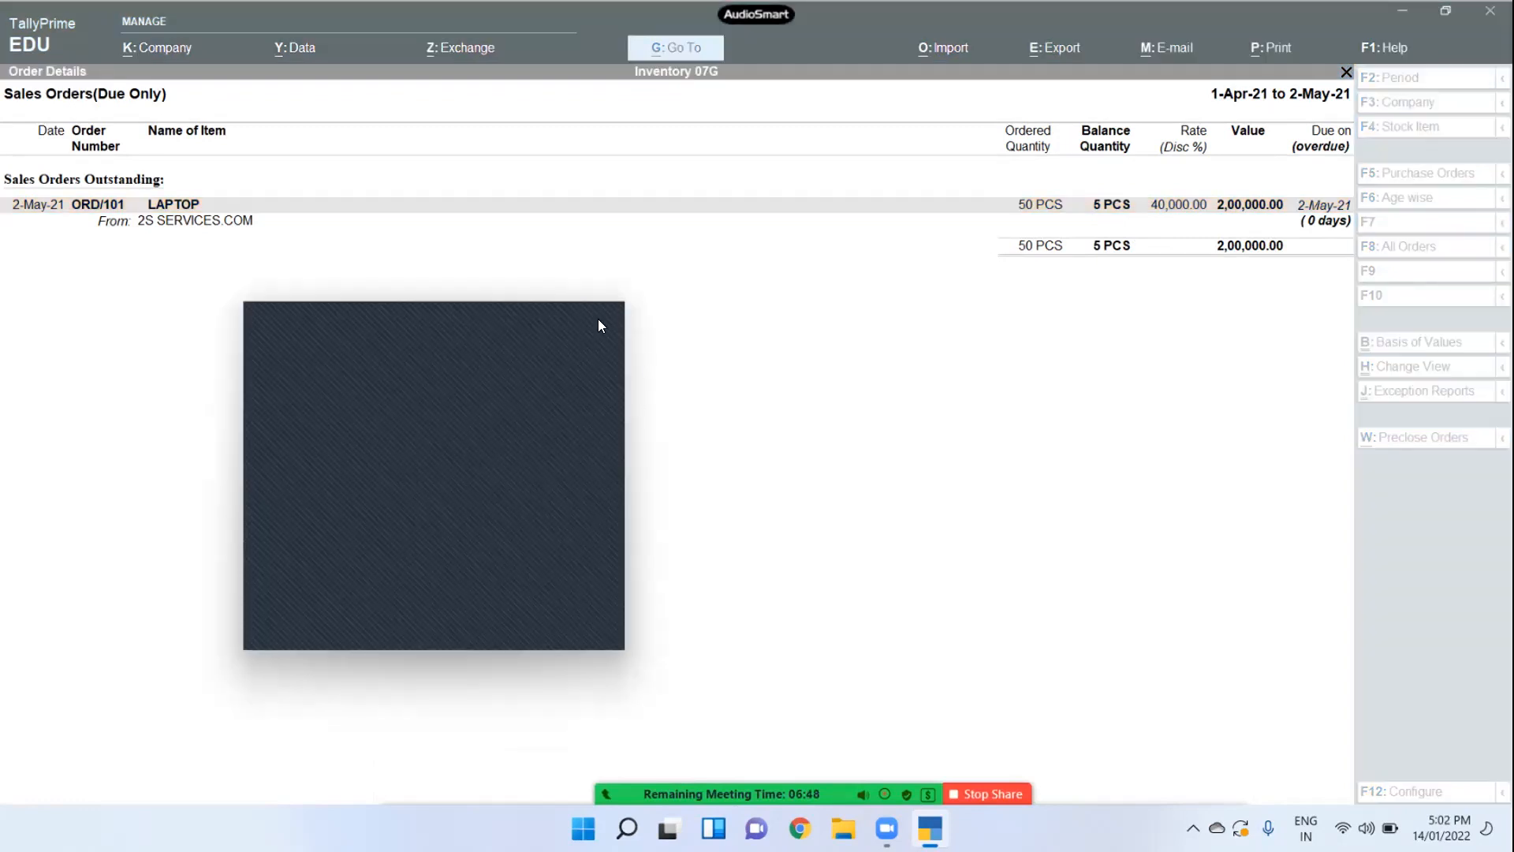
Step: Preclose 5 PCS of the outstanding 2S SERVICES.COM laptop sales order without a reason, accept it and leave the report
left_click(1006, 202)
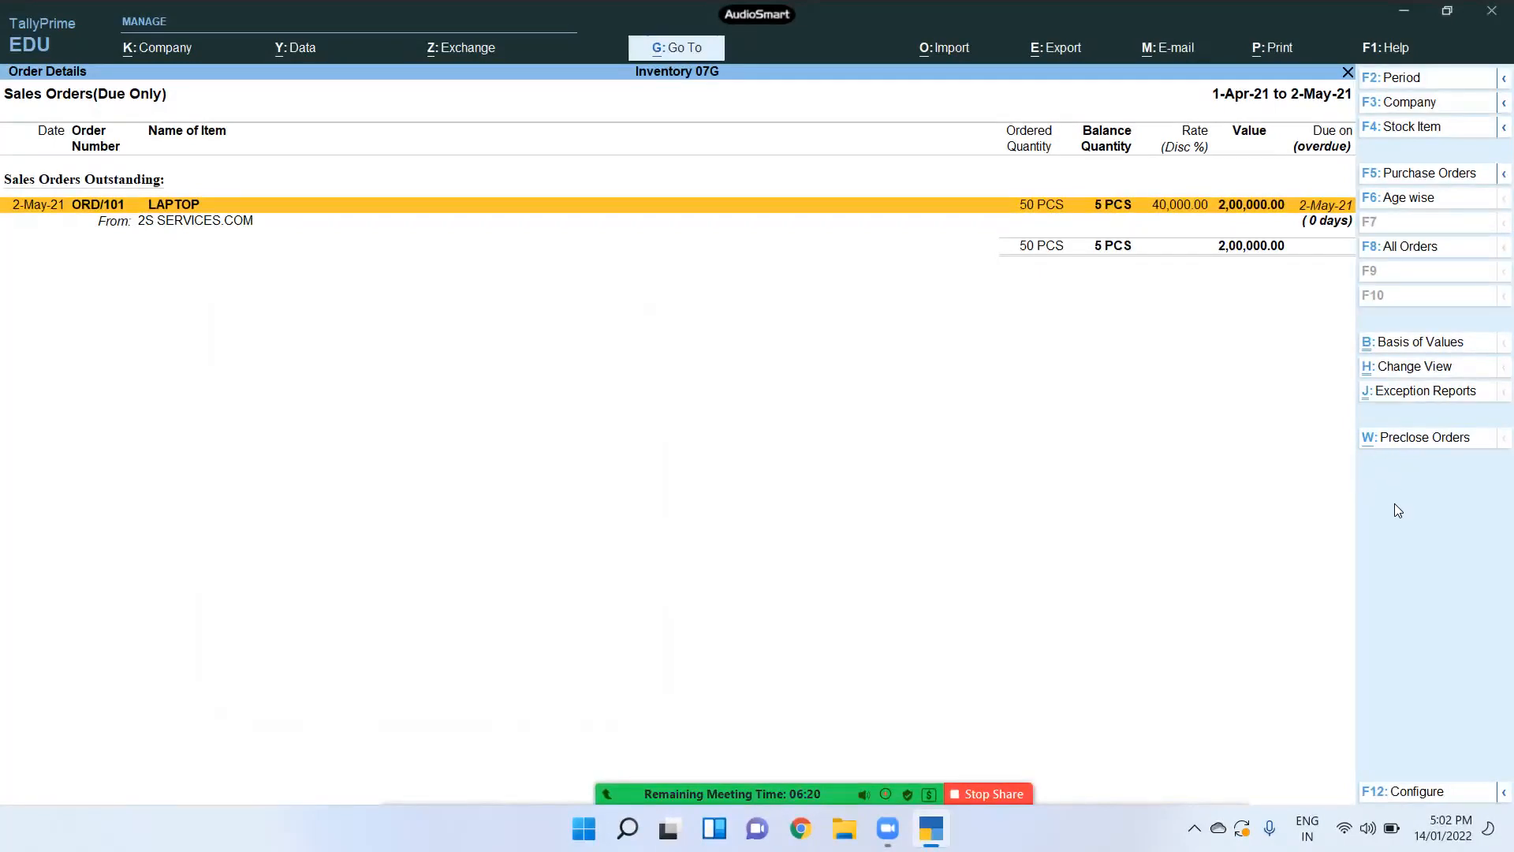
key("alt+w")
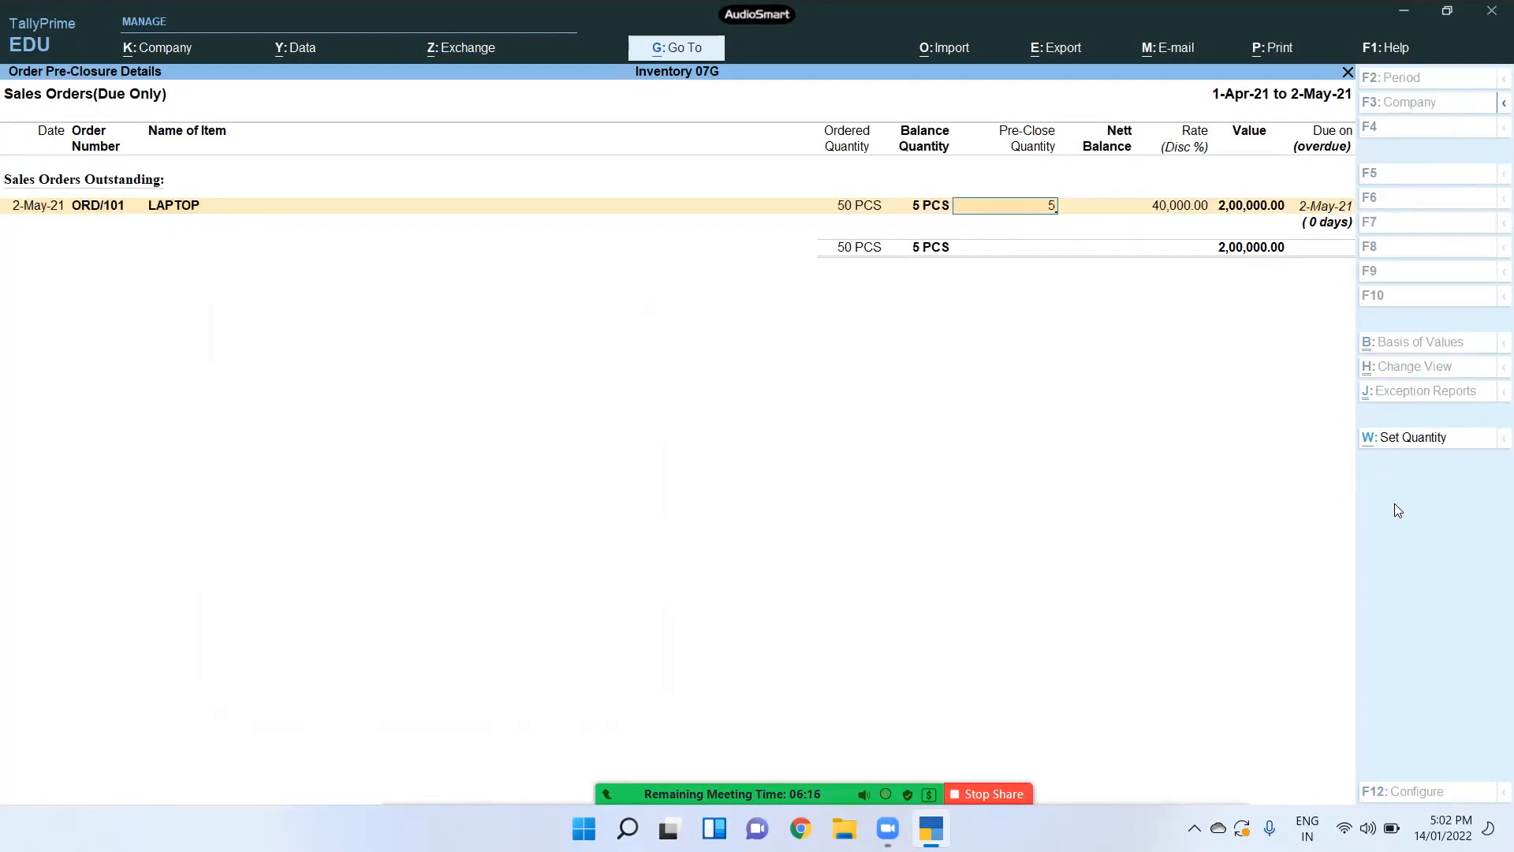
key("Return")
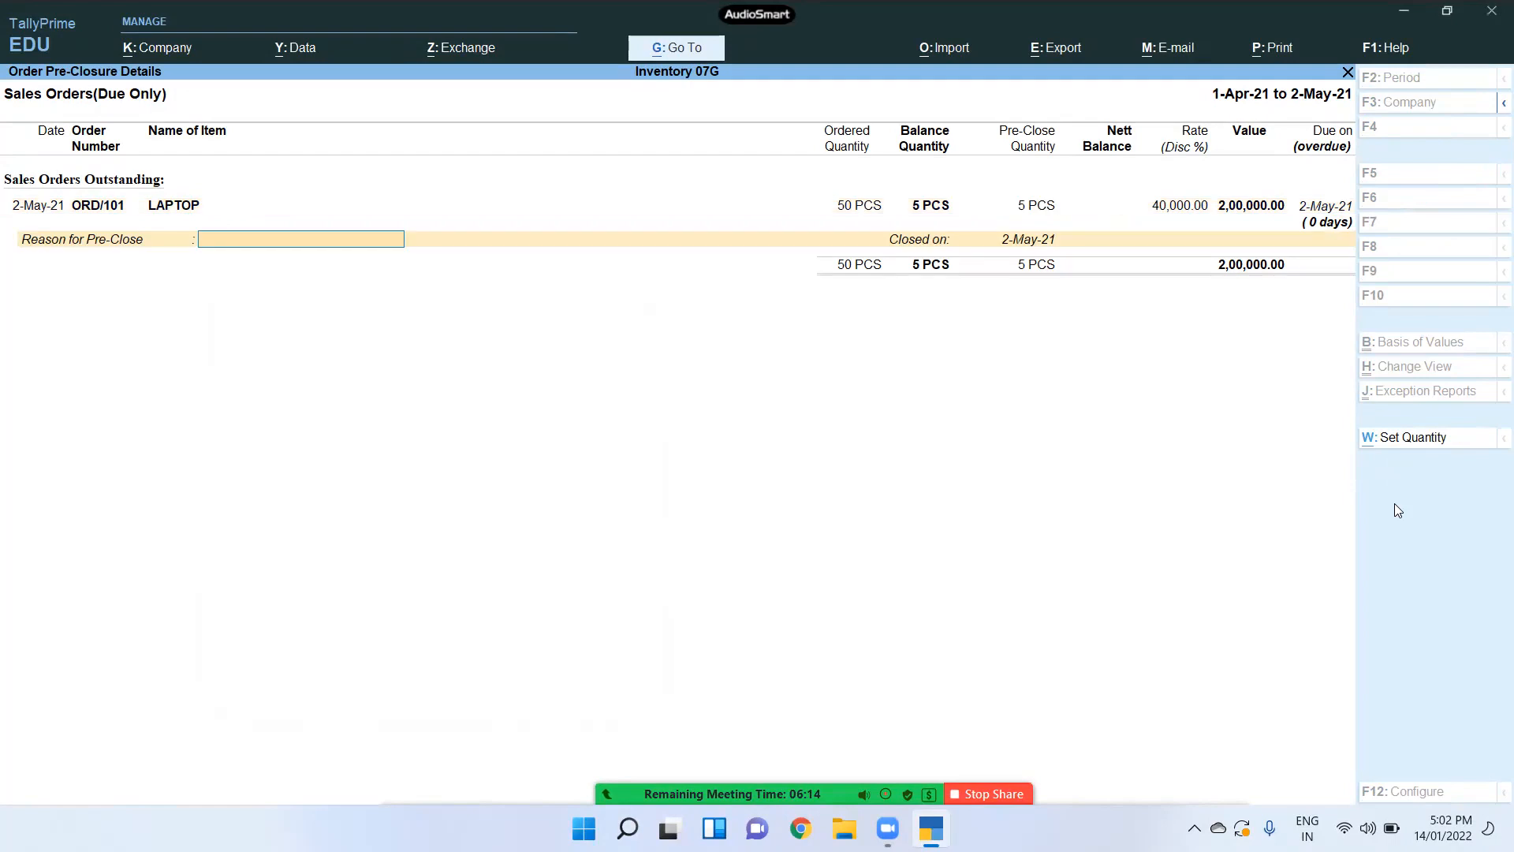
key("Return")
key("Return")
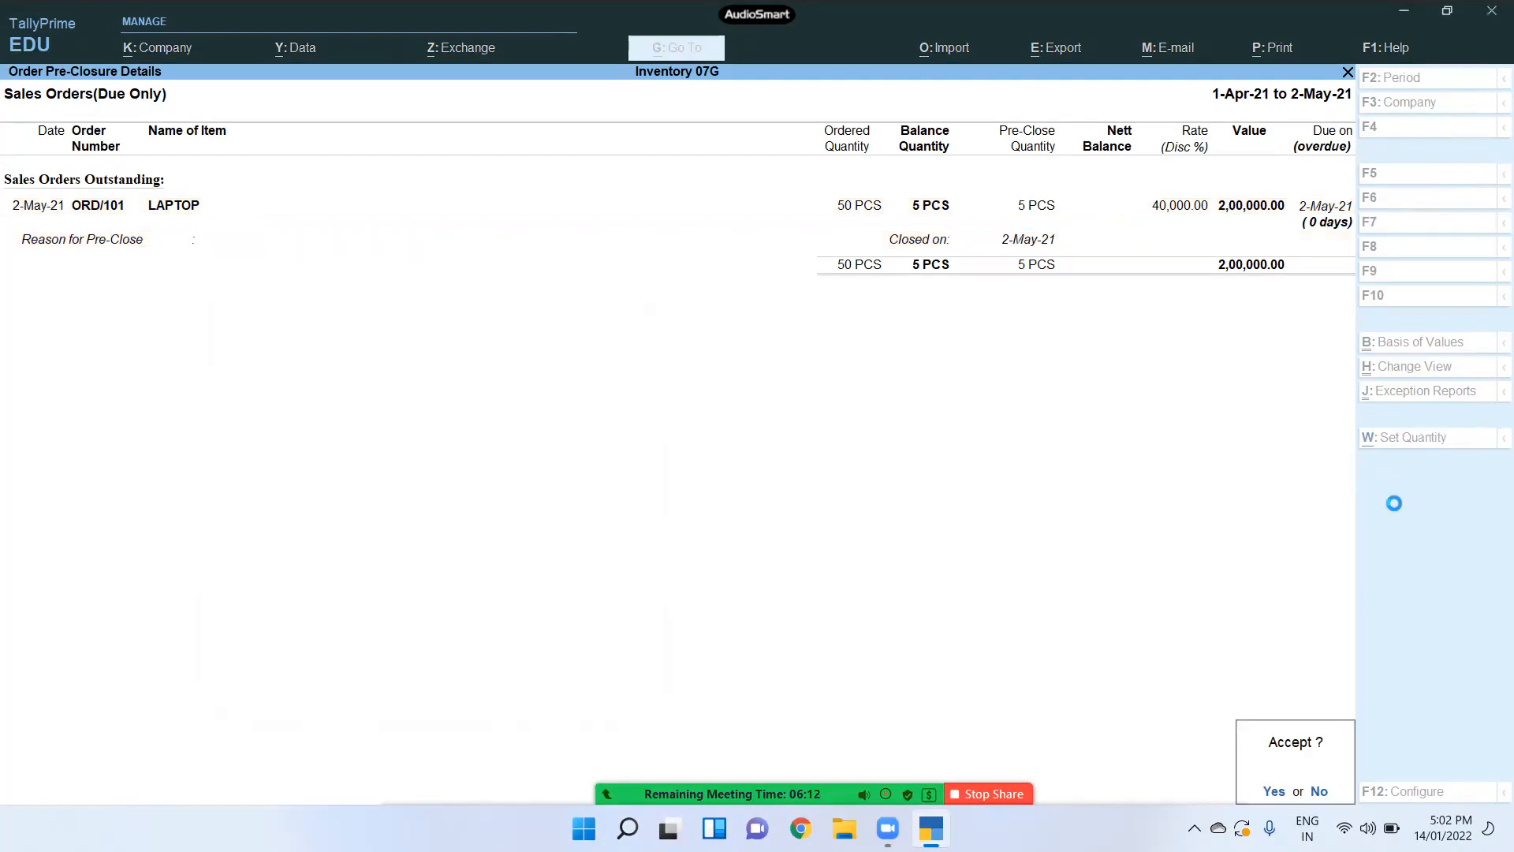
key("Return")
key("Escape")
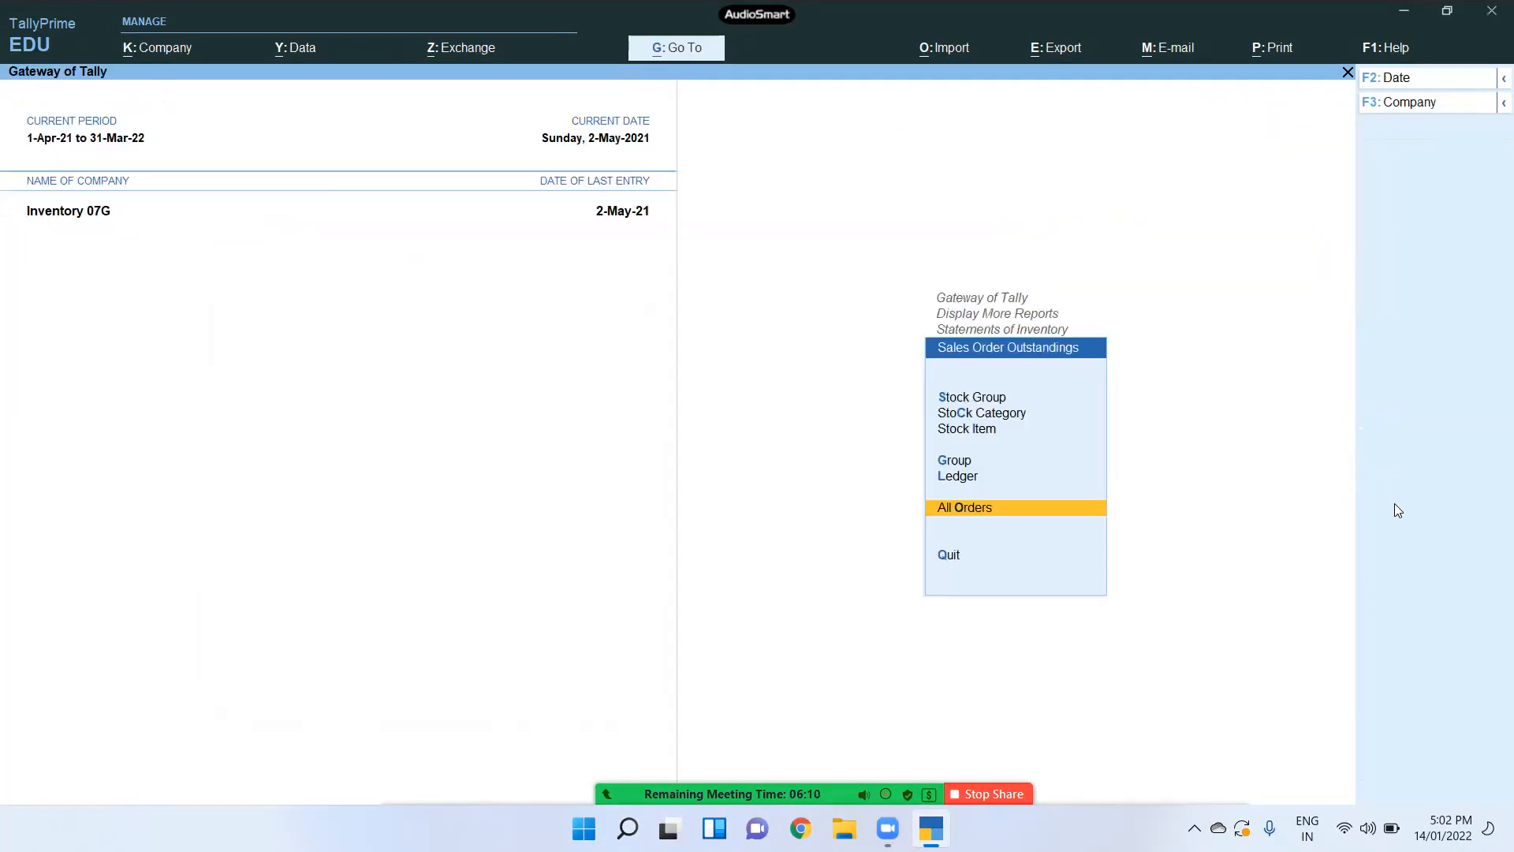
Step: Recheck the outstanding sales orders for all orders and return to the Statements of Inventory
key("Return")
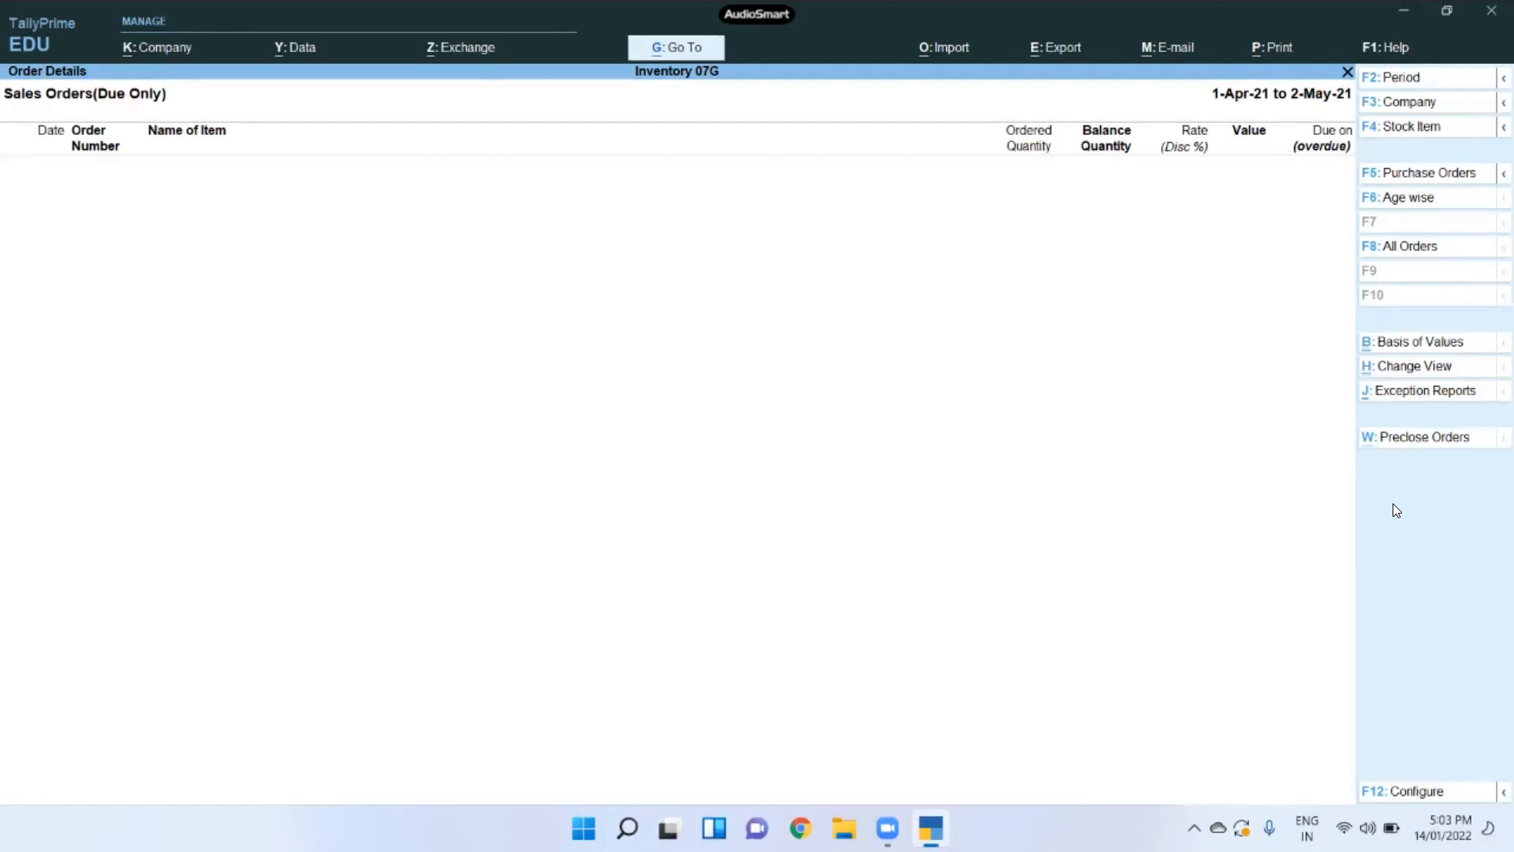
key("Escape")
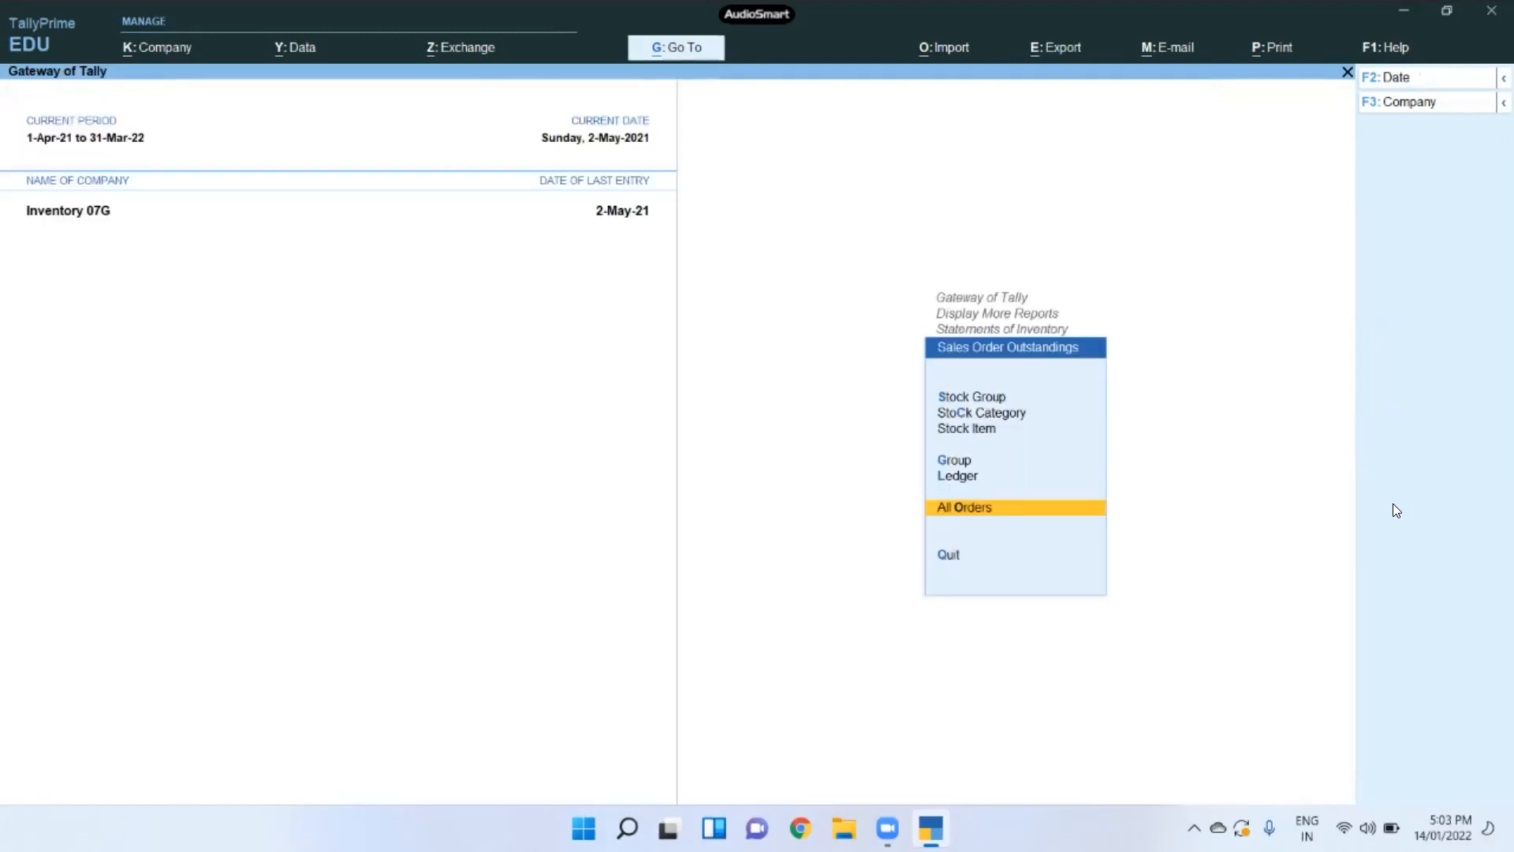
key("Return")
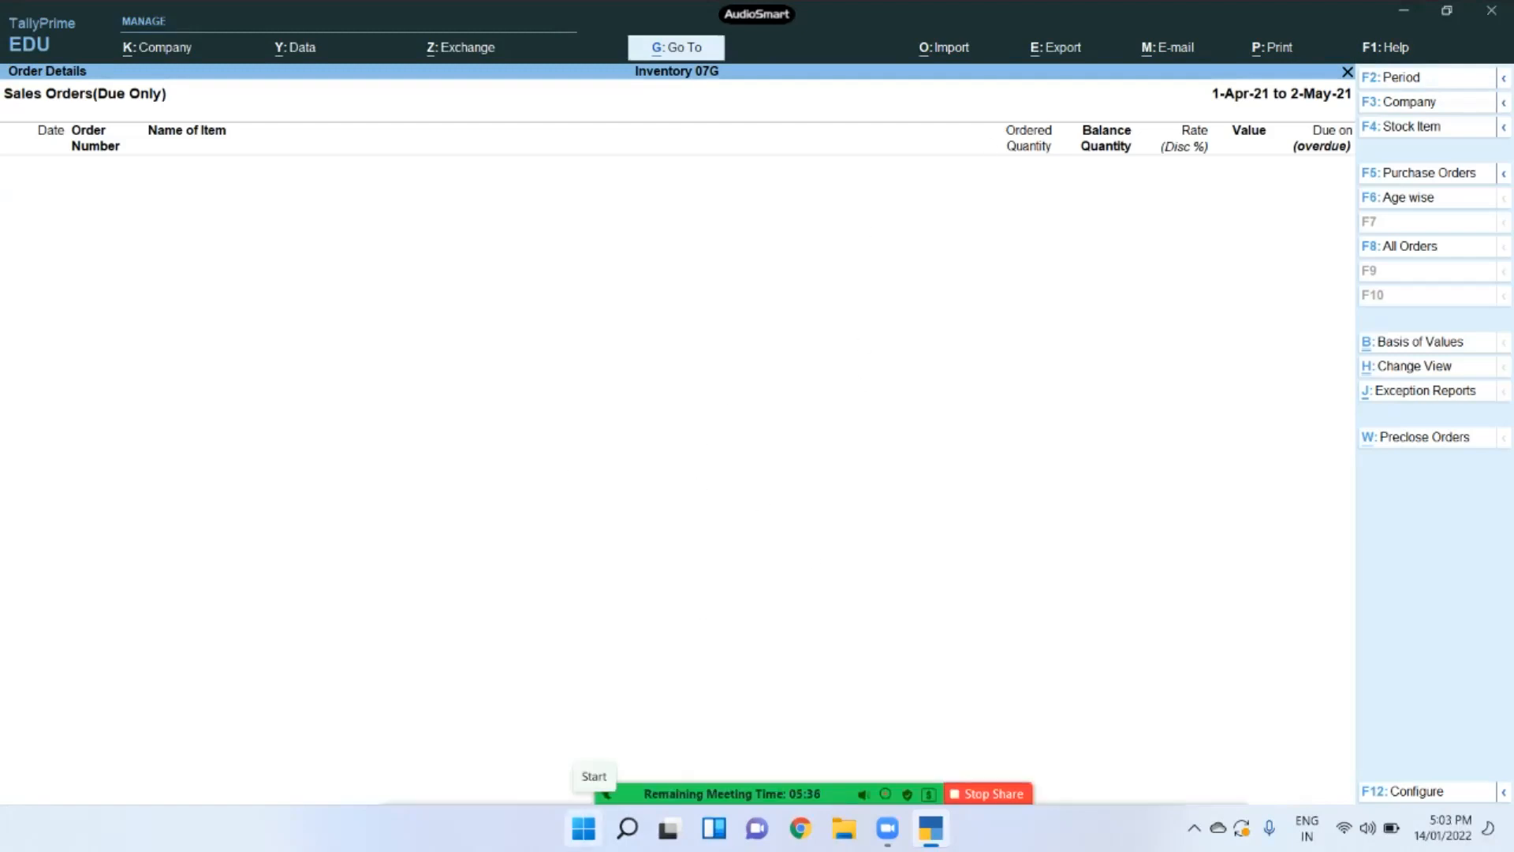
key("Escape")
key("Escape")
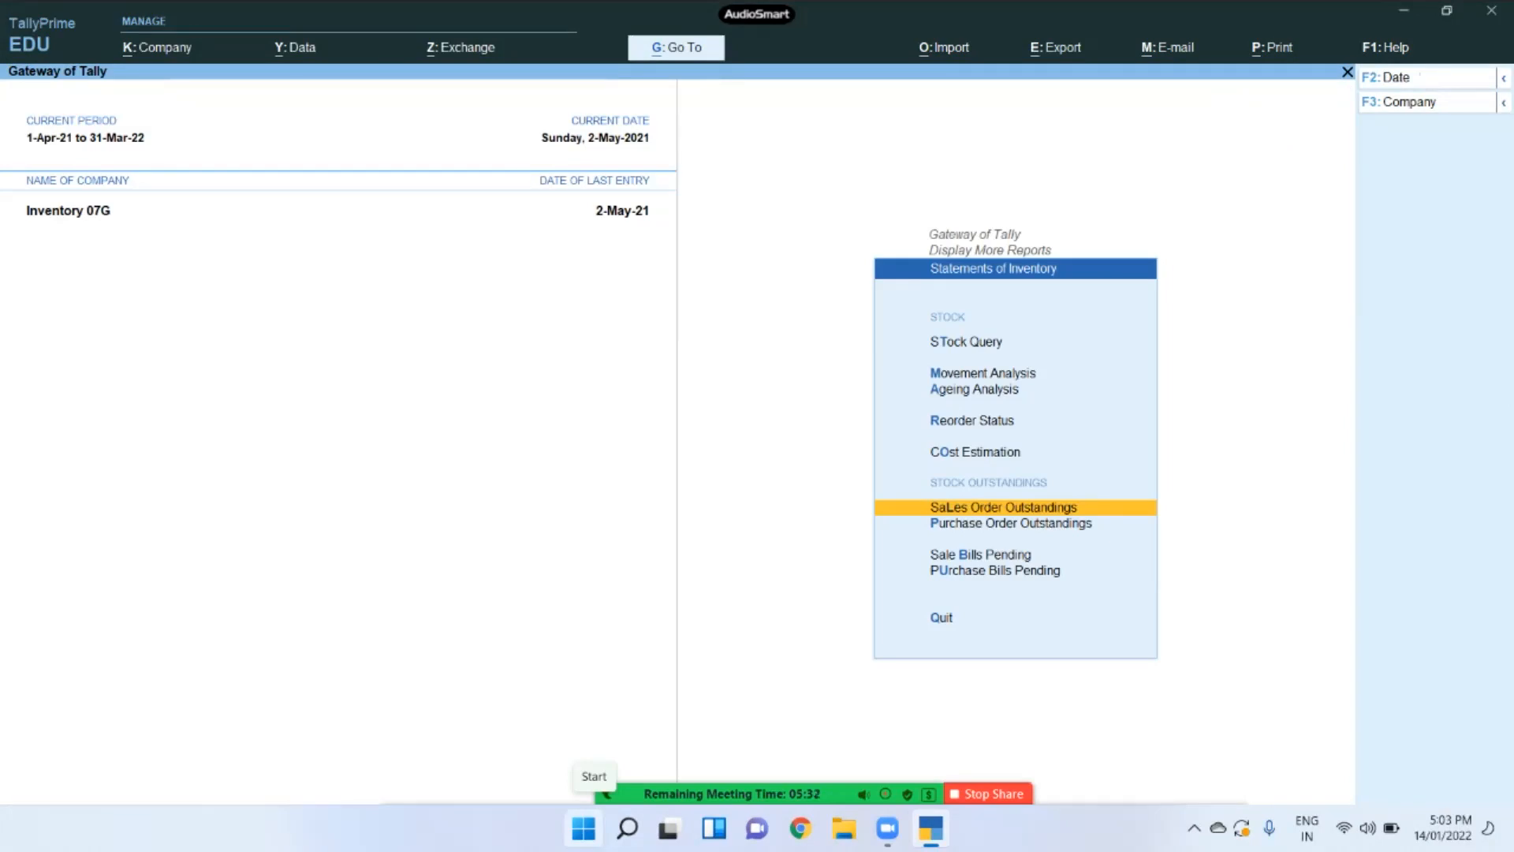
Step: Open the Purchase Order Outstandings report for all orders
key("Down")
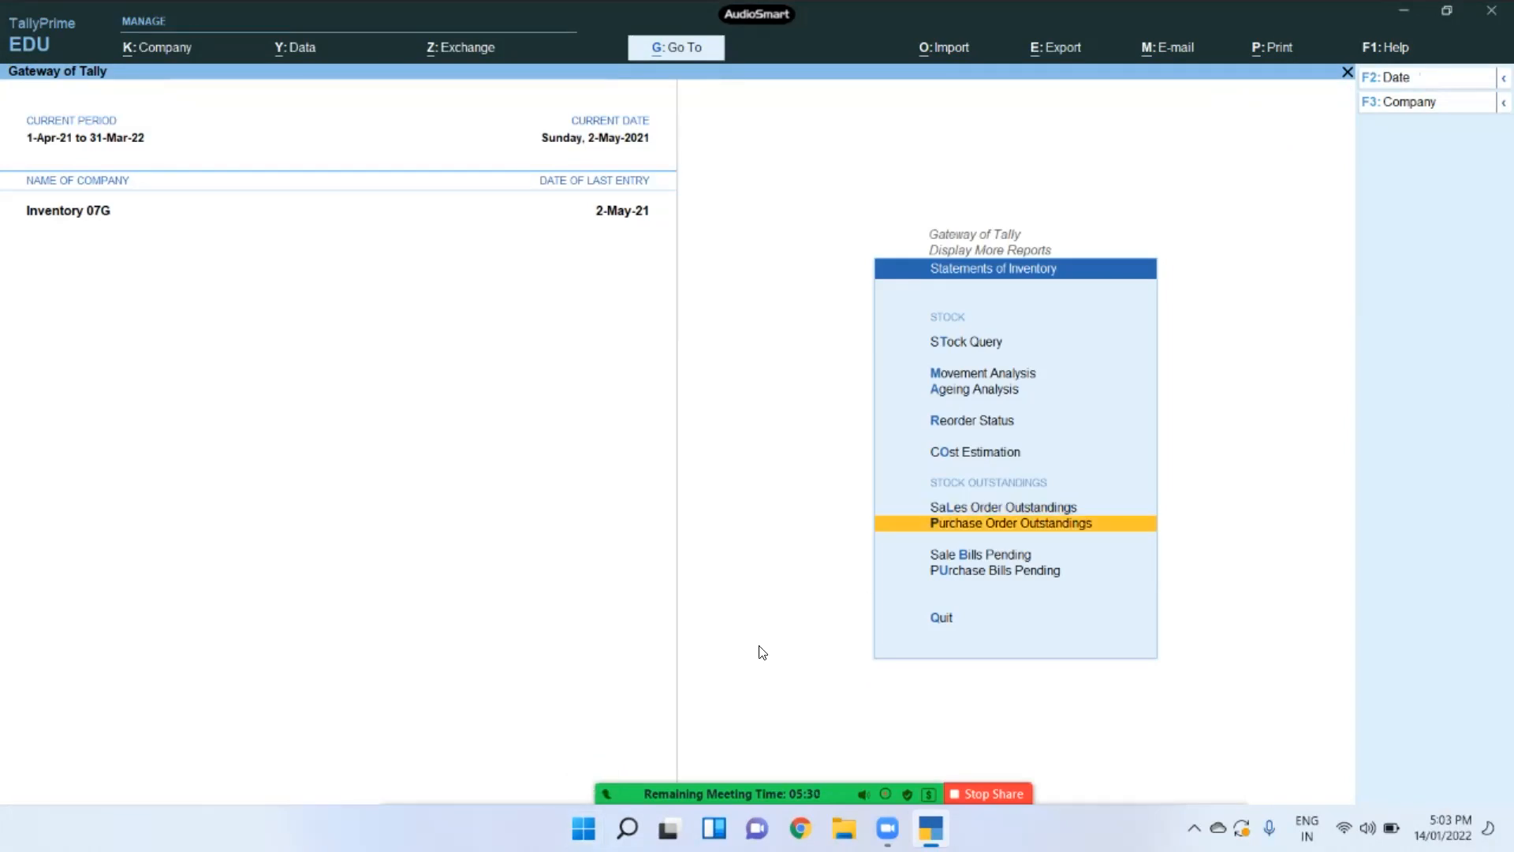
key("Return")
key("Down")
key("Down")
key("Down")
key("Down")
key("Down")
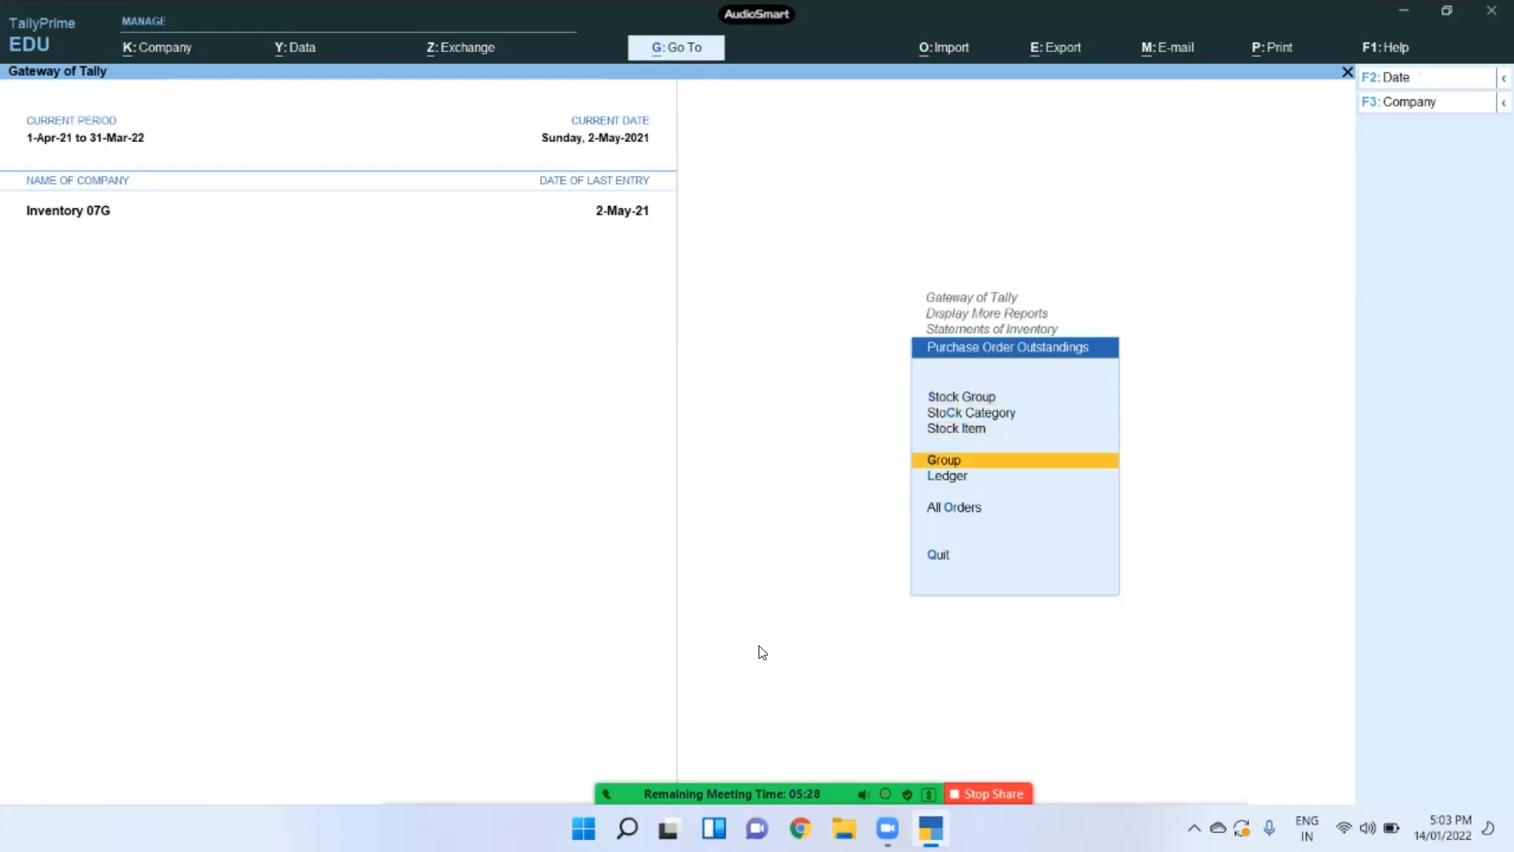
key("Return")
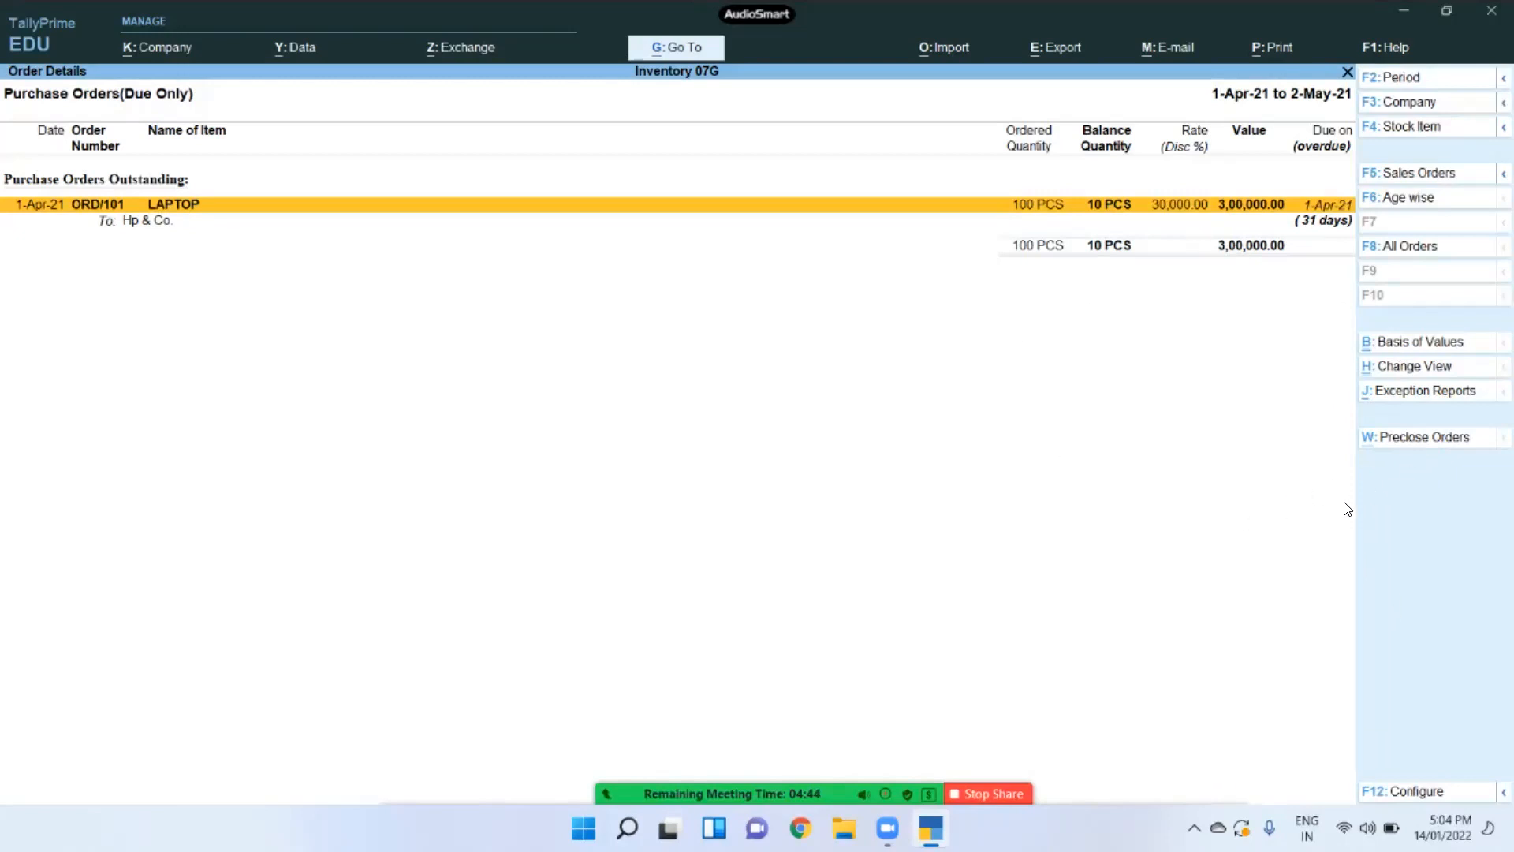
Step: Preclose 10 PCS of the outstanding Hp & Co. laptop purchase order without a reason, accept it and return to the Statements of Inventory
key("ctrl+w")
type("10 PCS")
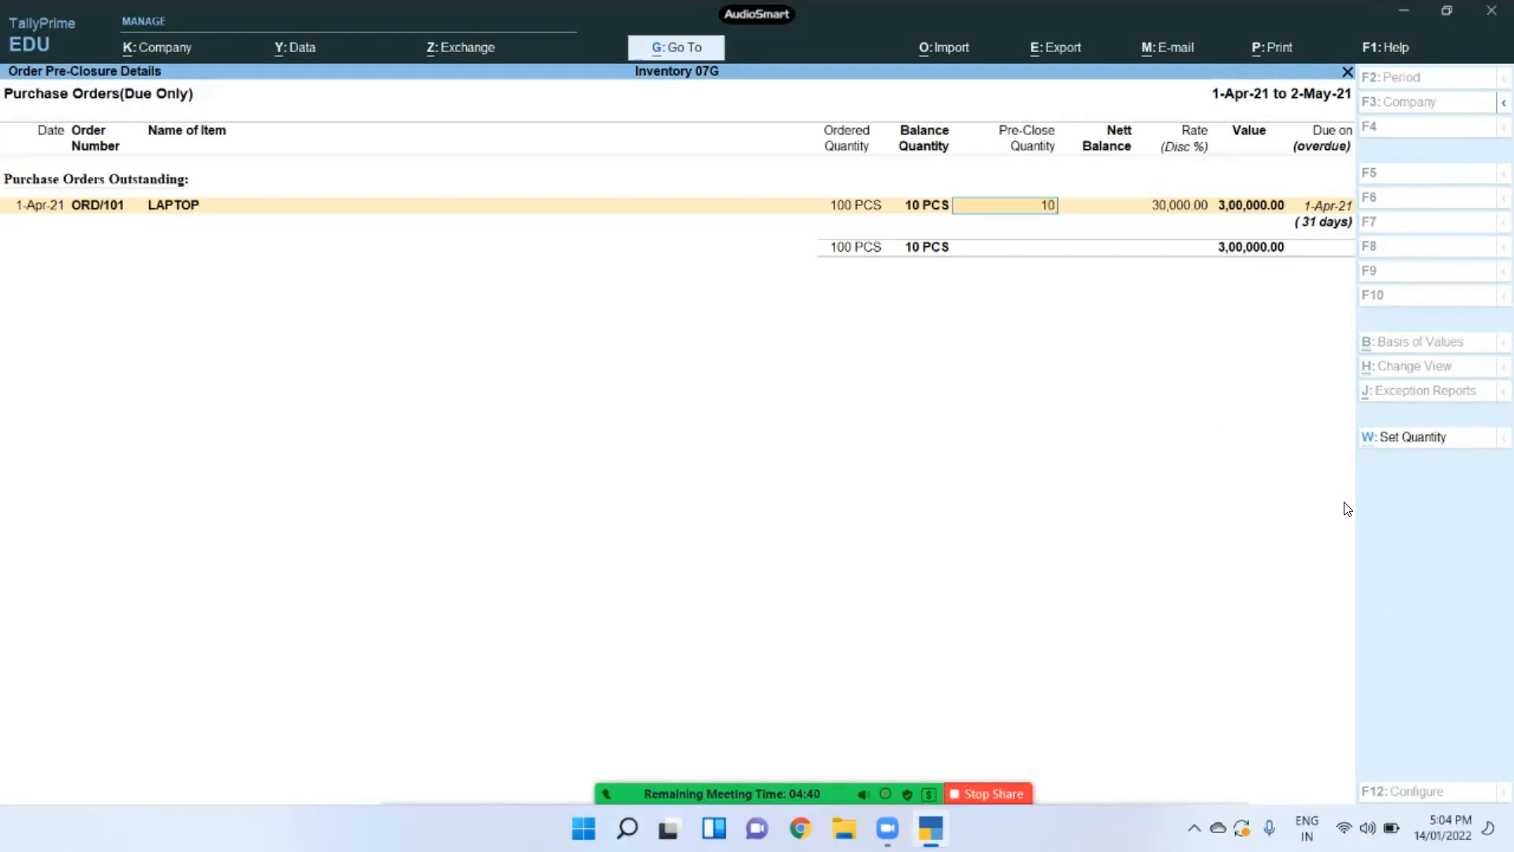
key("Return")
key("Return")
key("Return")
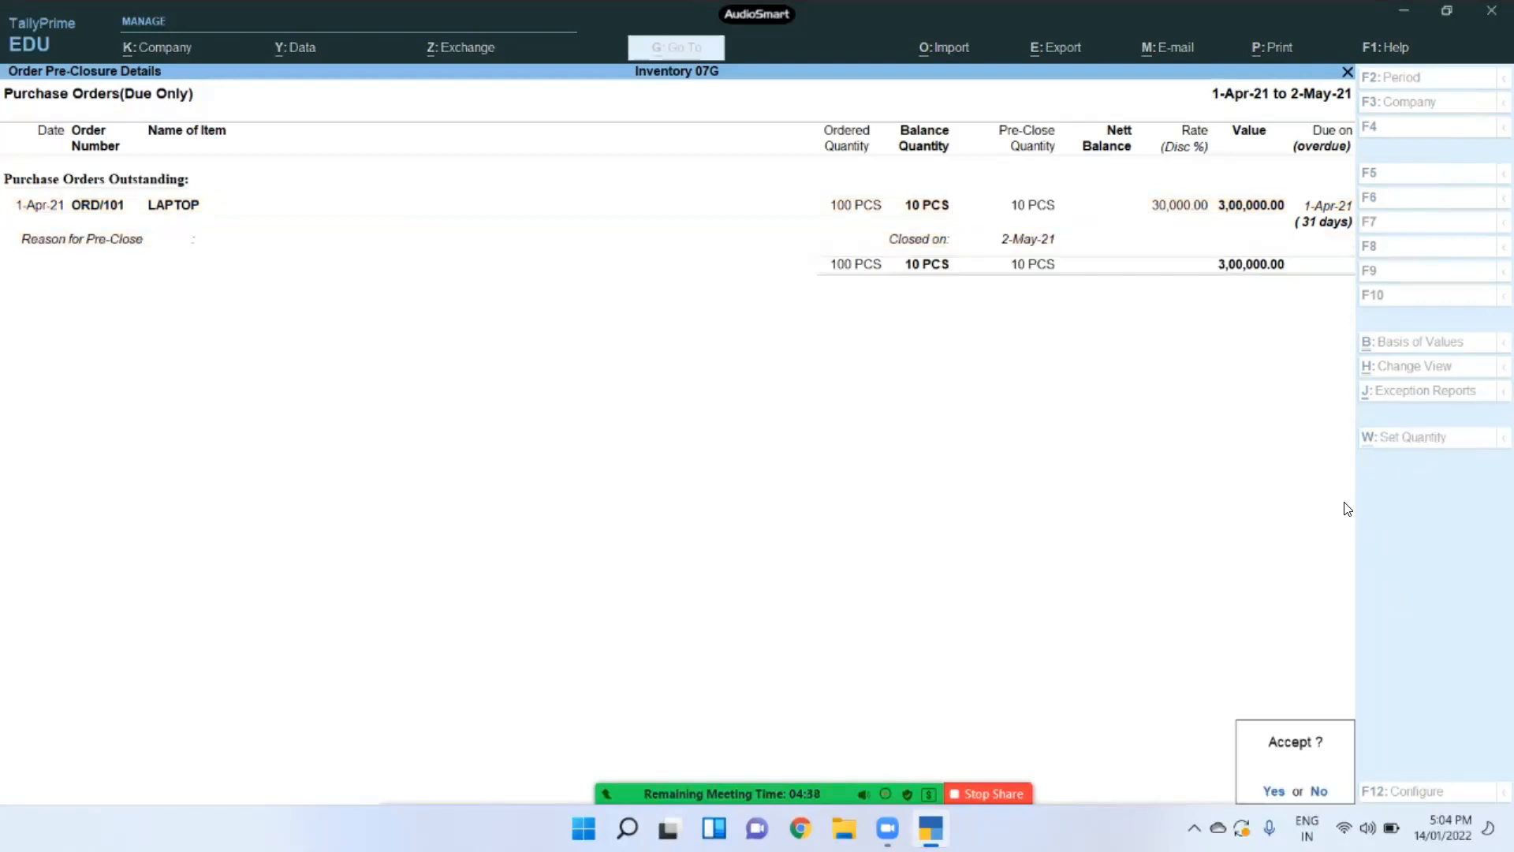
key("Return")
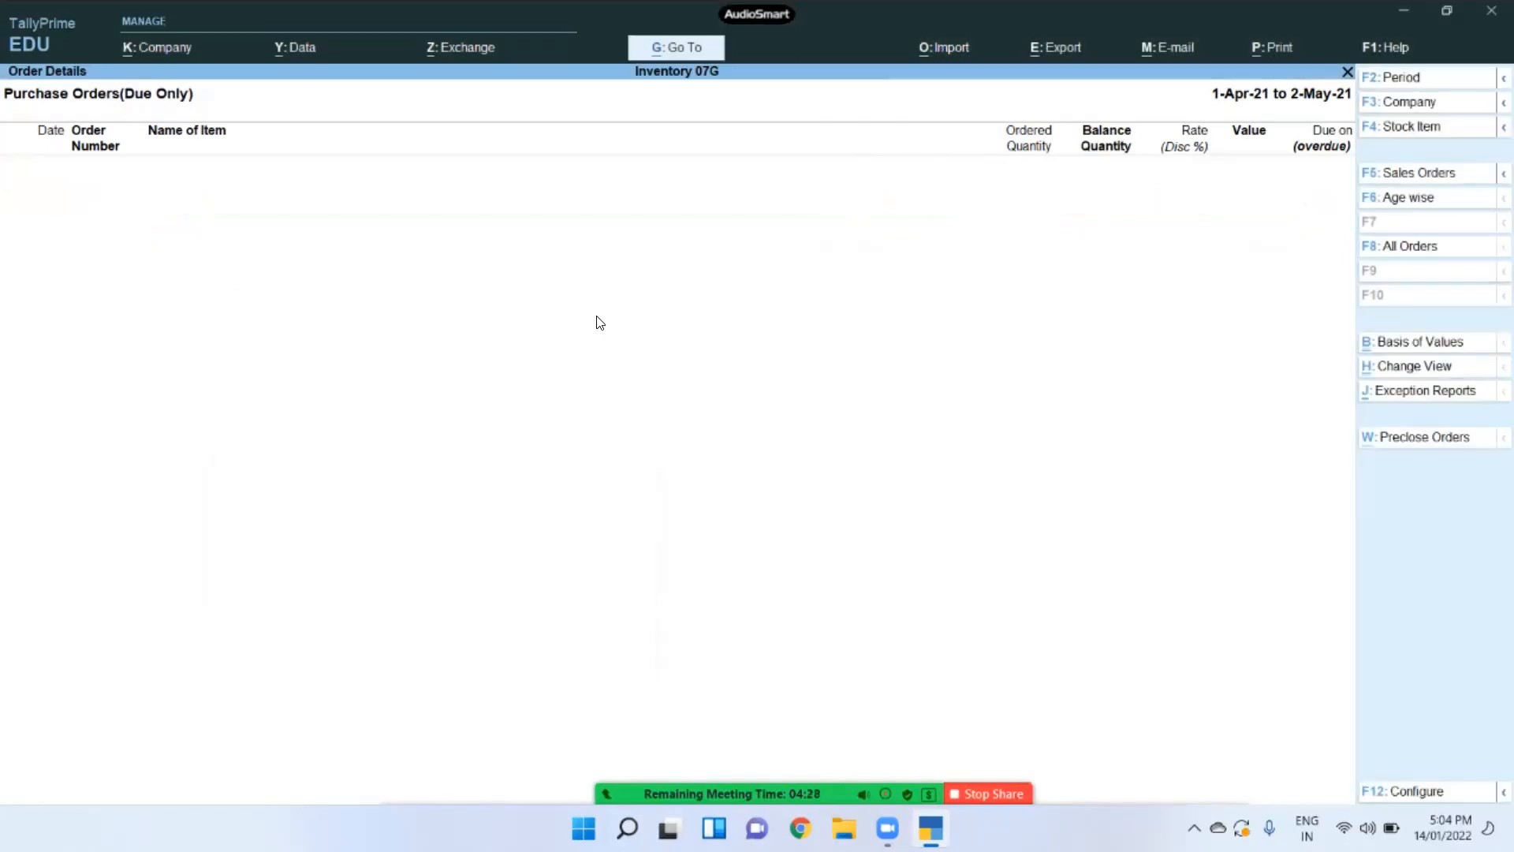
key("Escape")
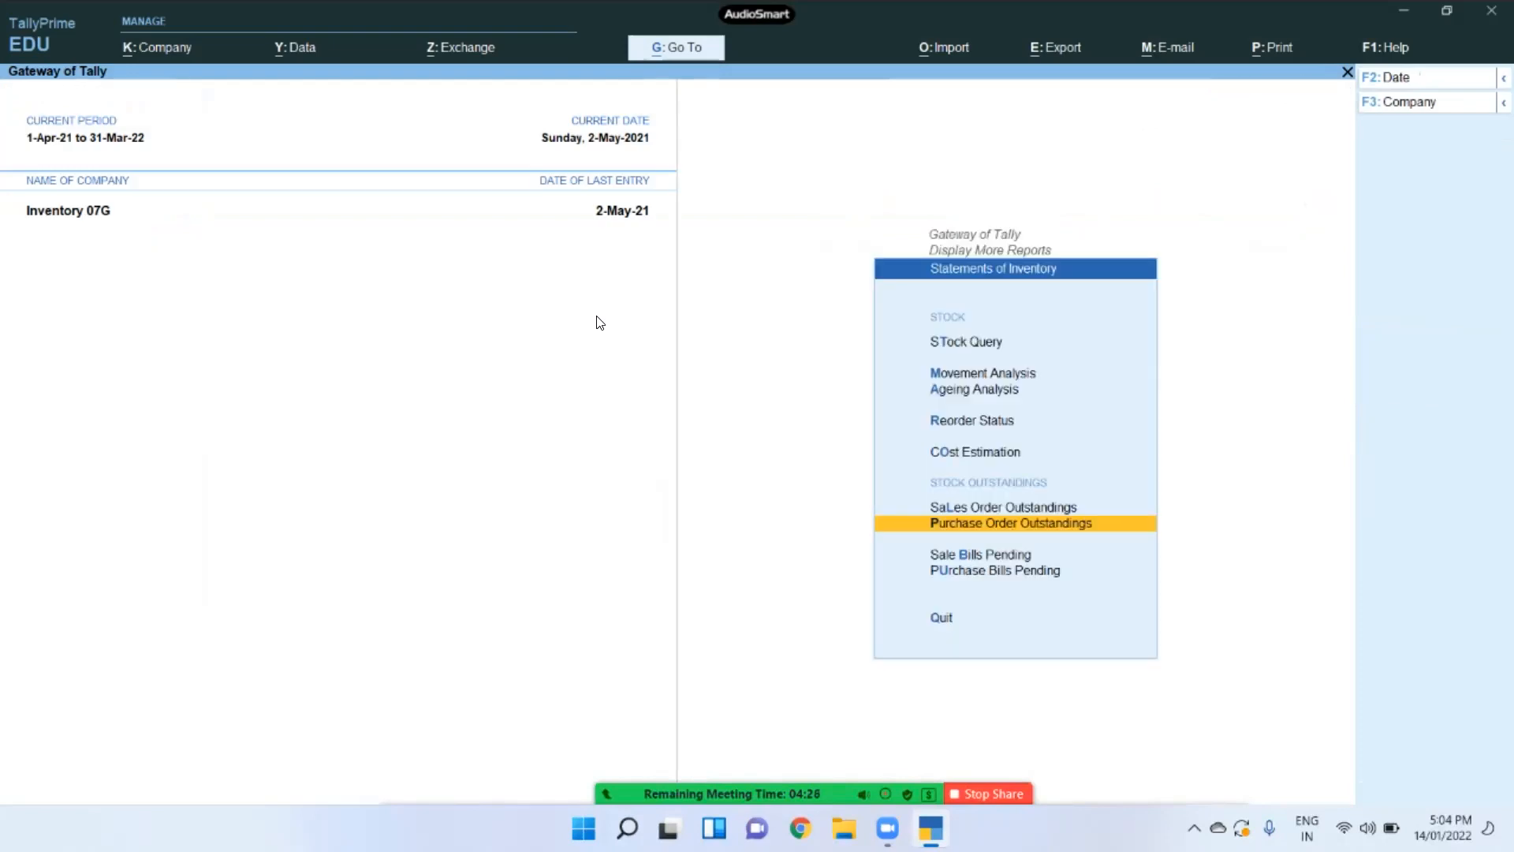
Step: Open Sale Bills Pending and expand the 2S SERVICES.COM laptop entry to examine its underlying vouchers
key("Down")
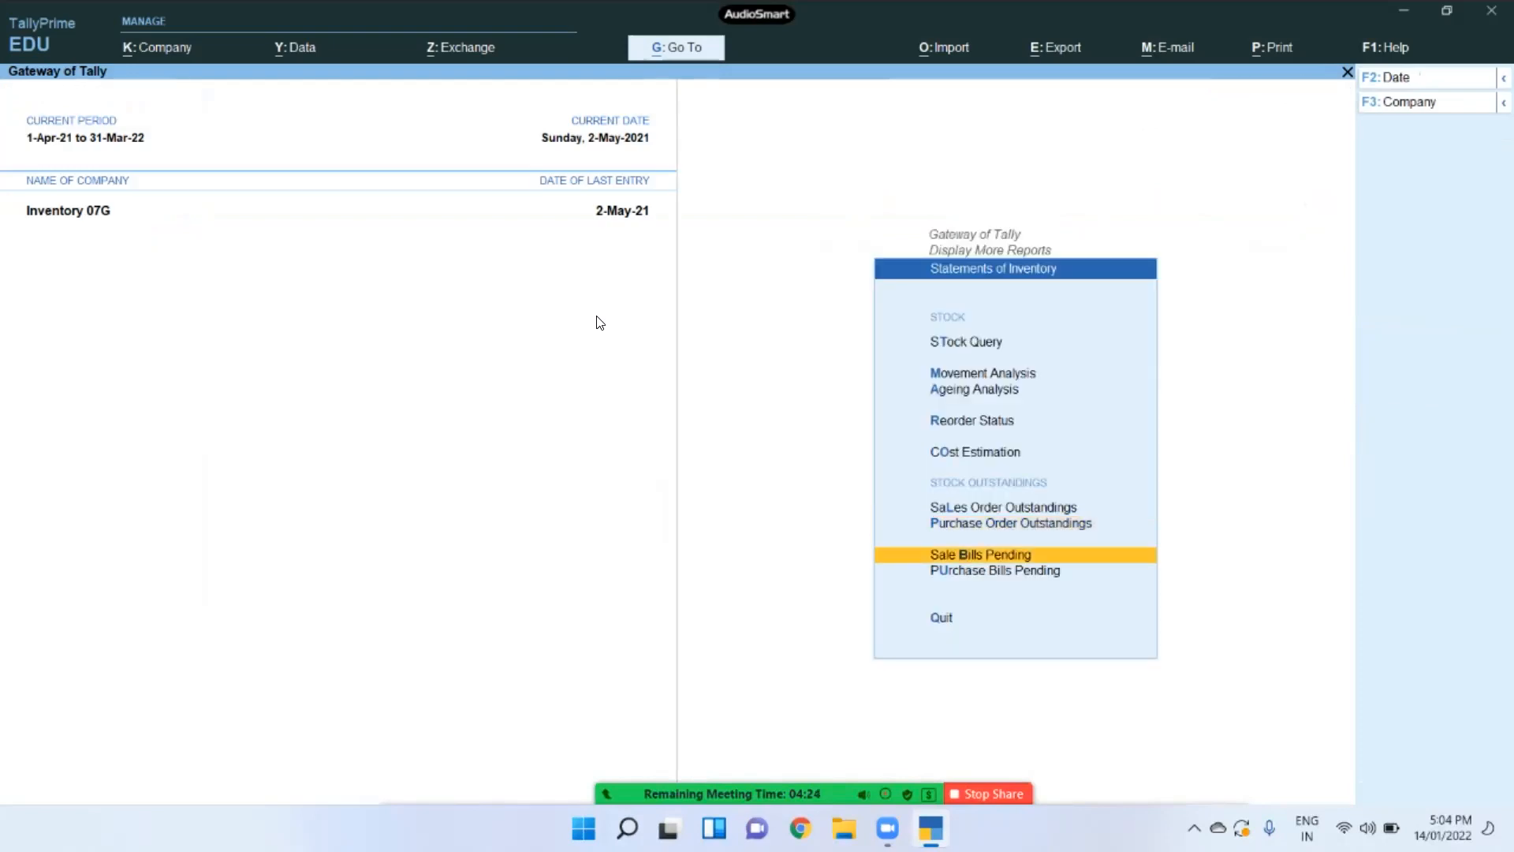
key("Down")
key("Up")
key("Return")
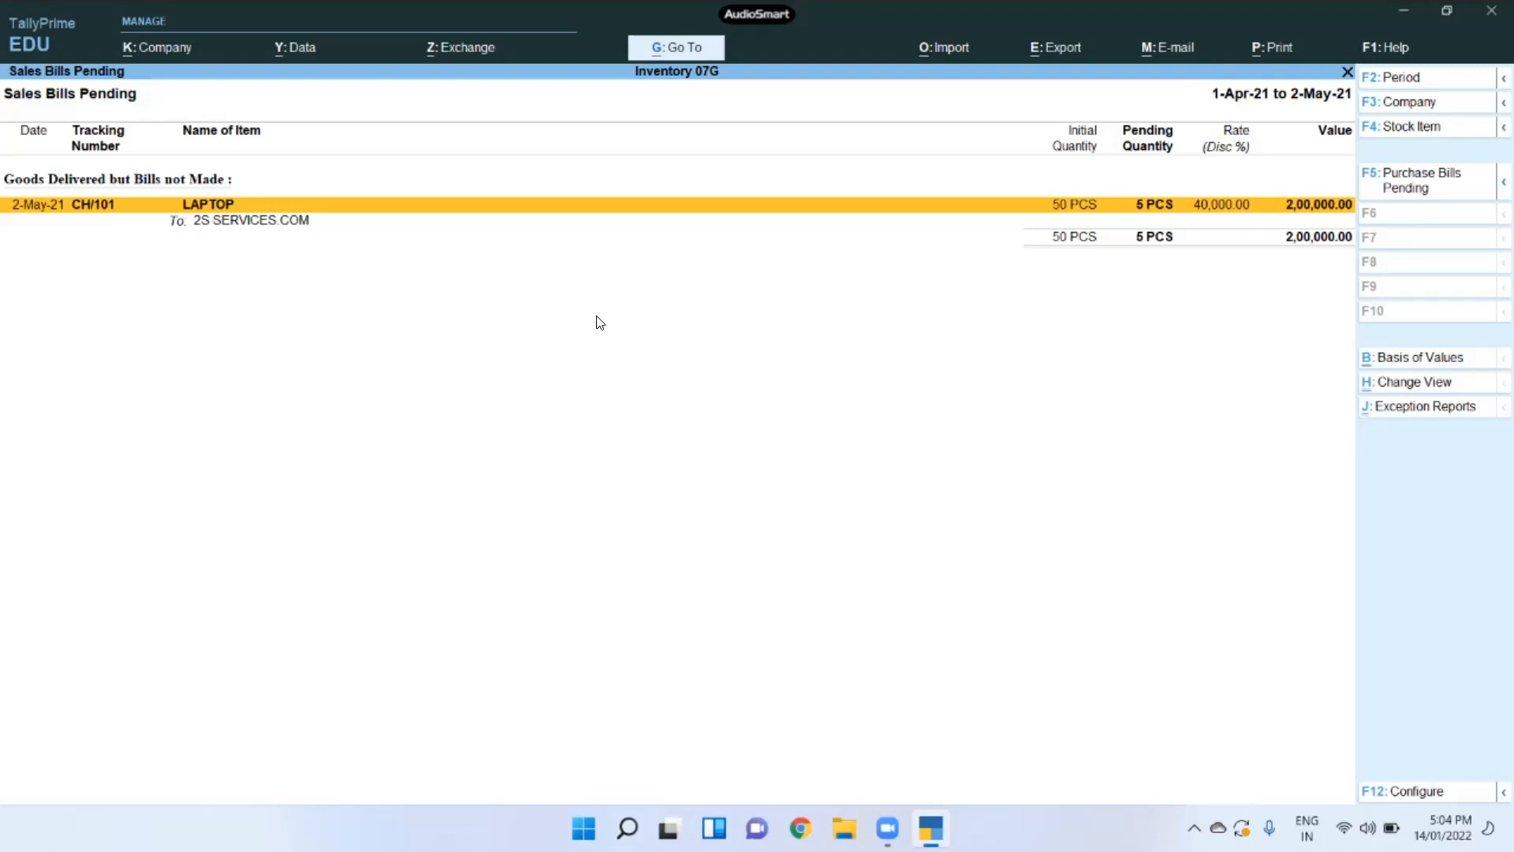
key("Escape")
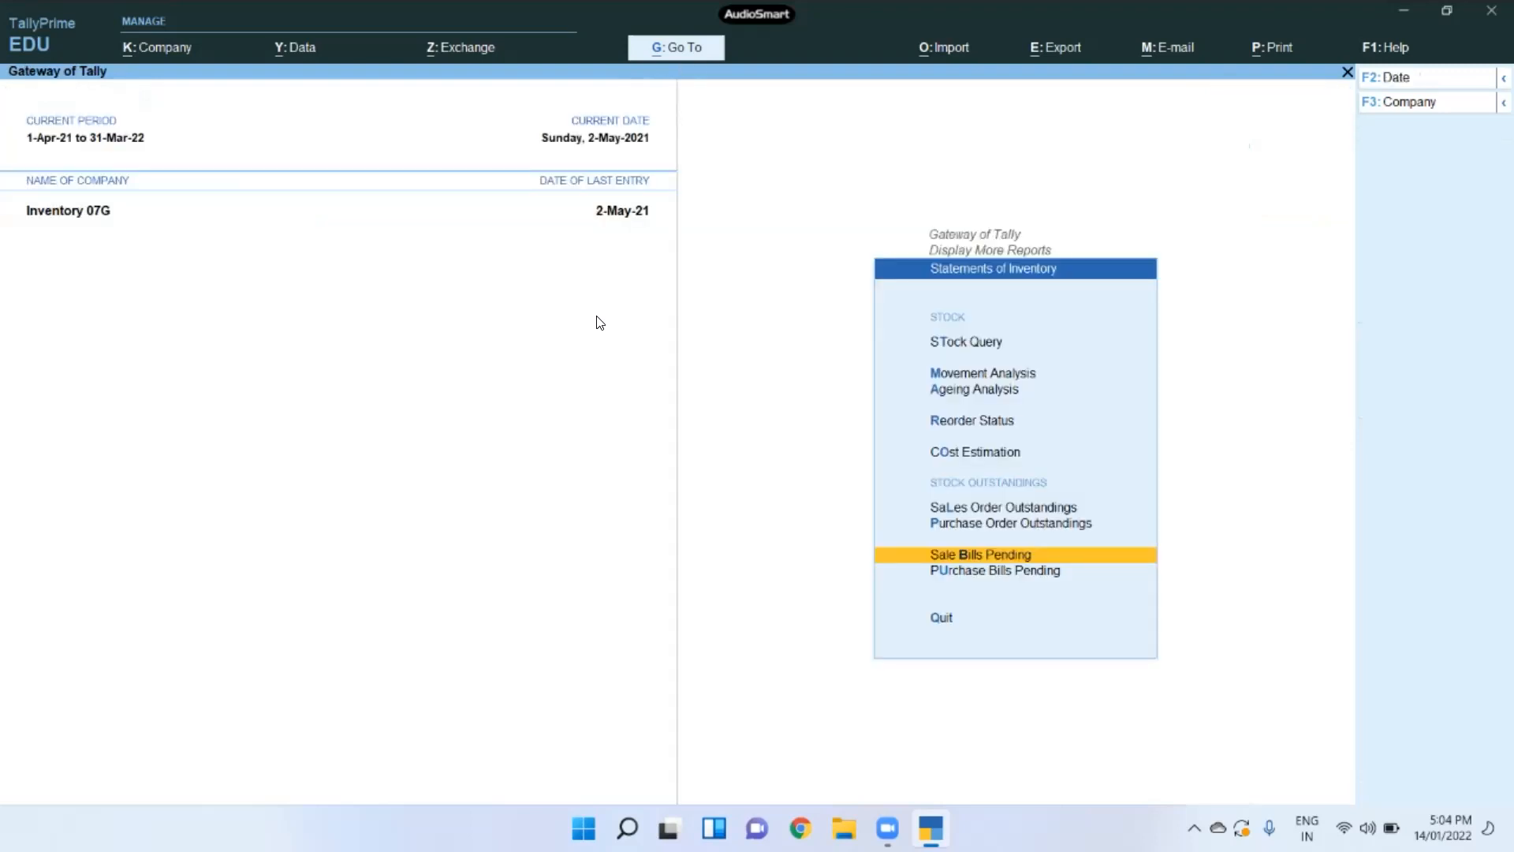
key("Return")
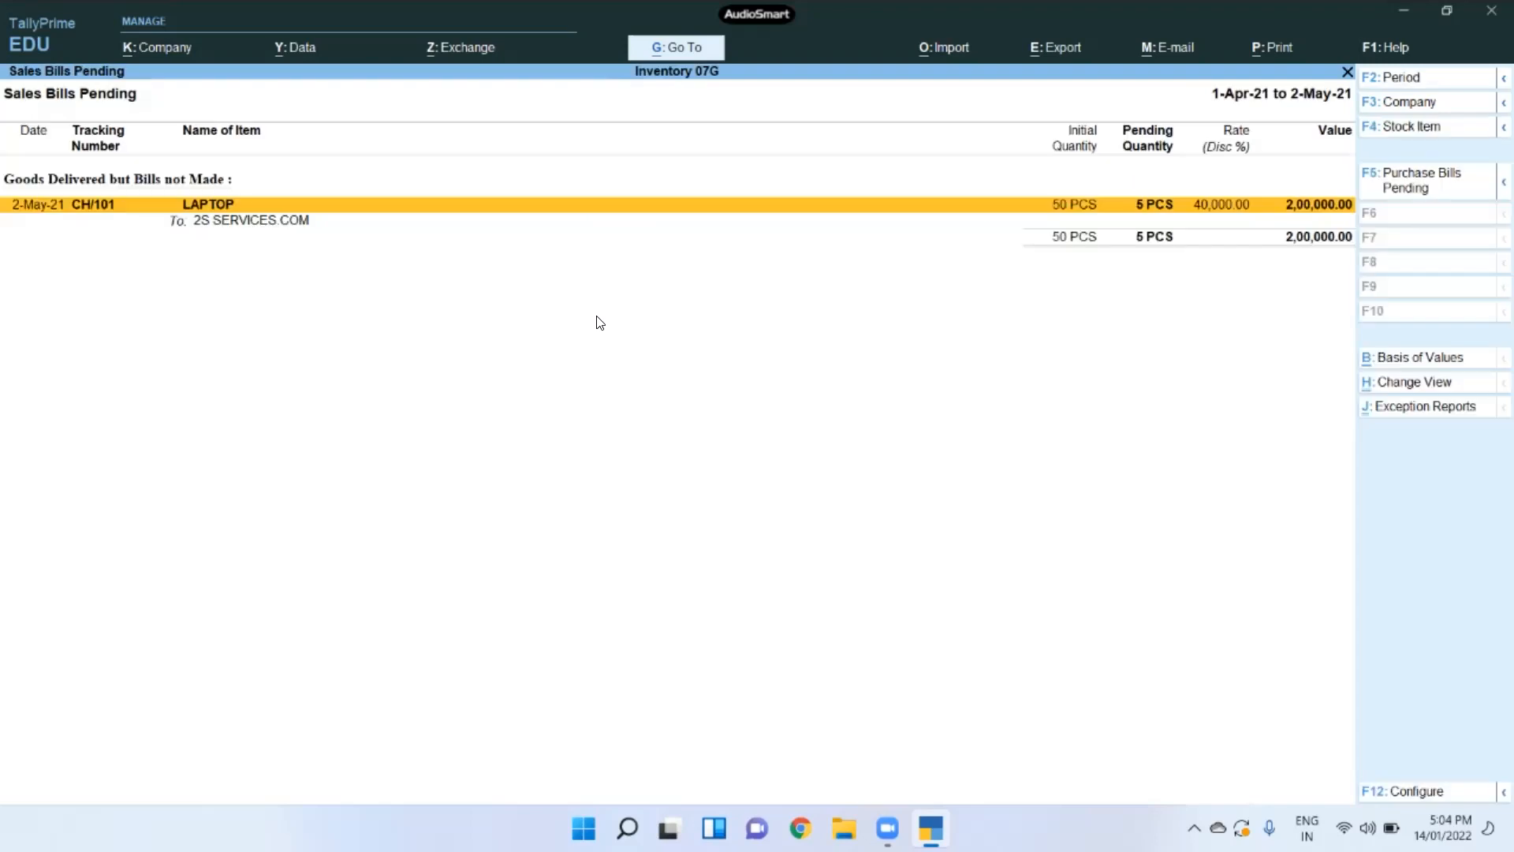
key("alt+F5")
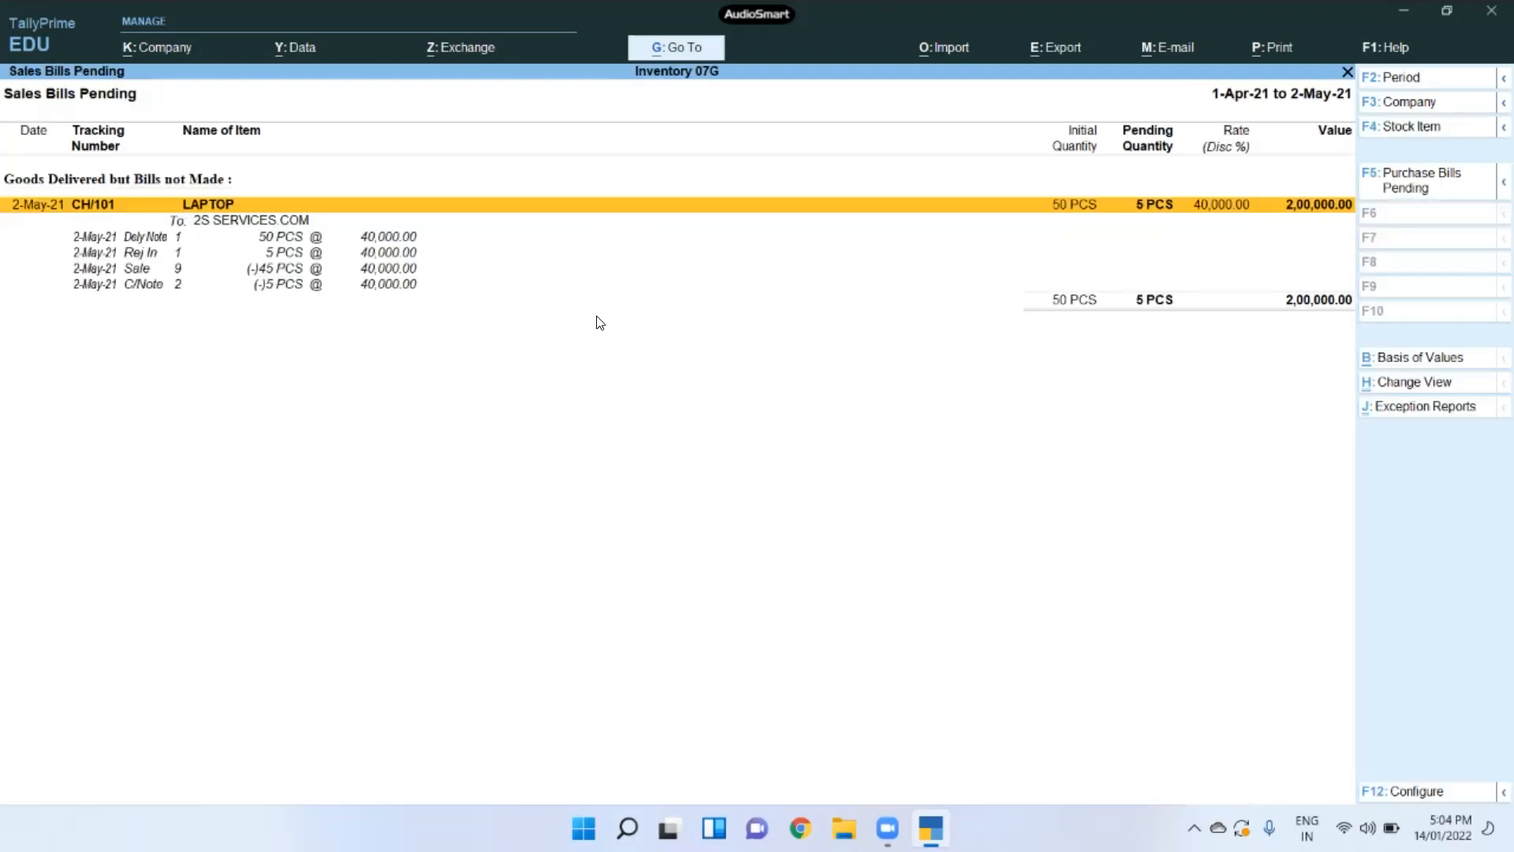
Step: Examine the vouchers under the 2S SERVICES.COM laptop entry and return to the Statements of Inventory
key("Down")
key("Down")
key("Down")
key("Down")
key("Up")
key("Up")
key("Up")
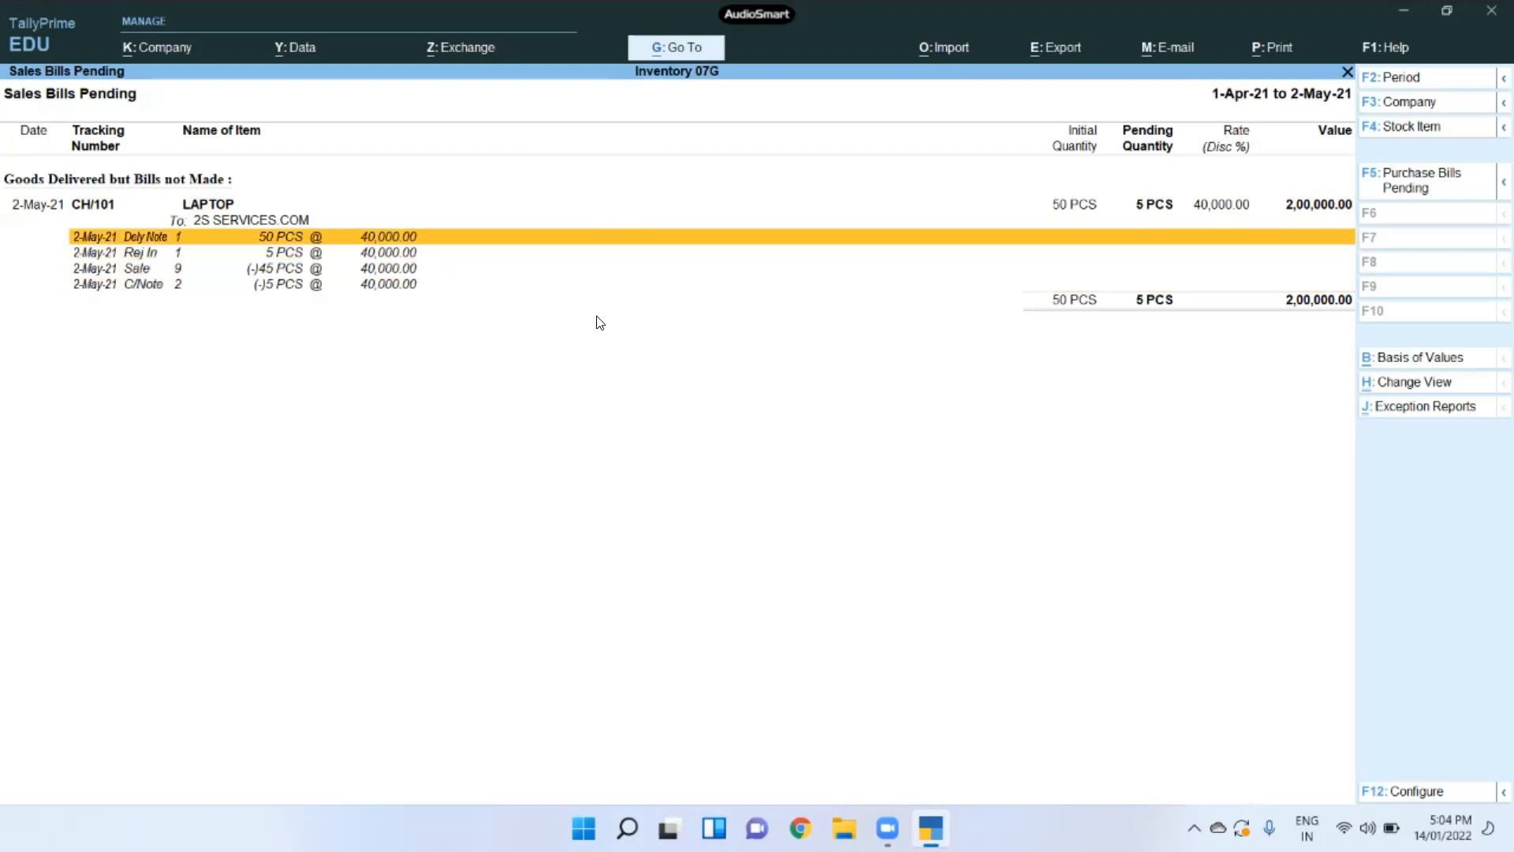
key("Escape")
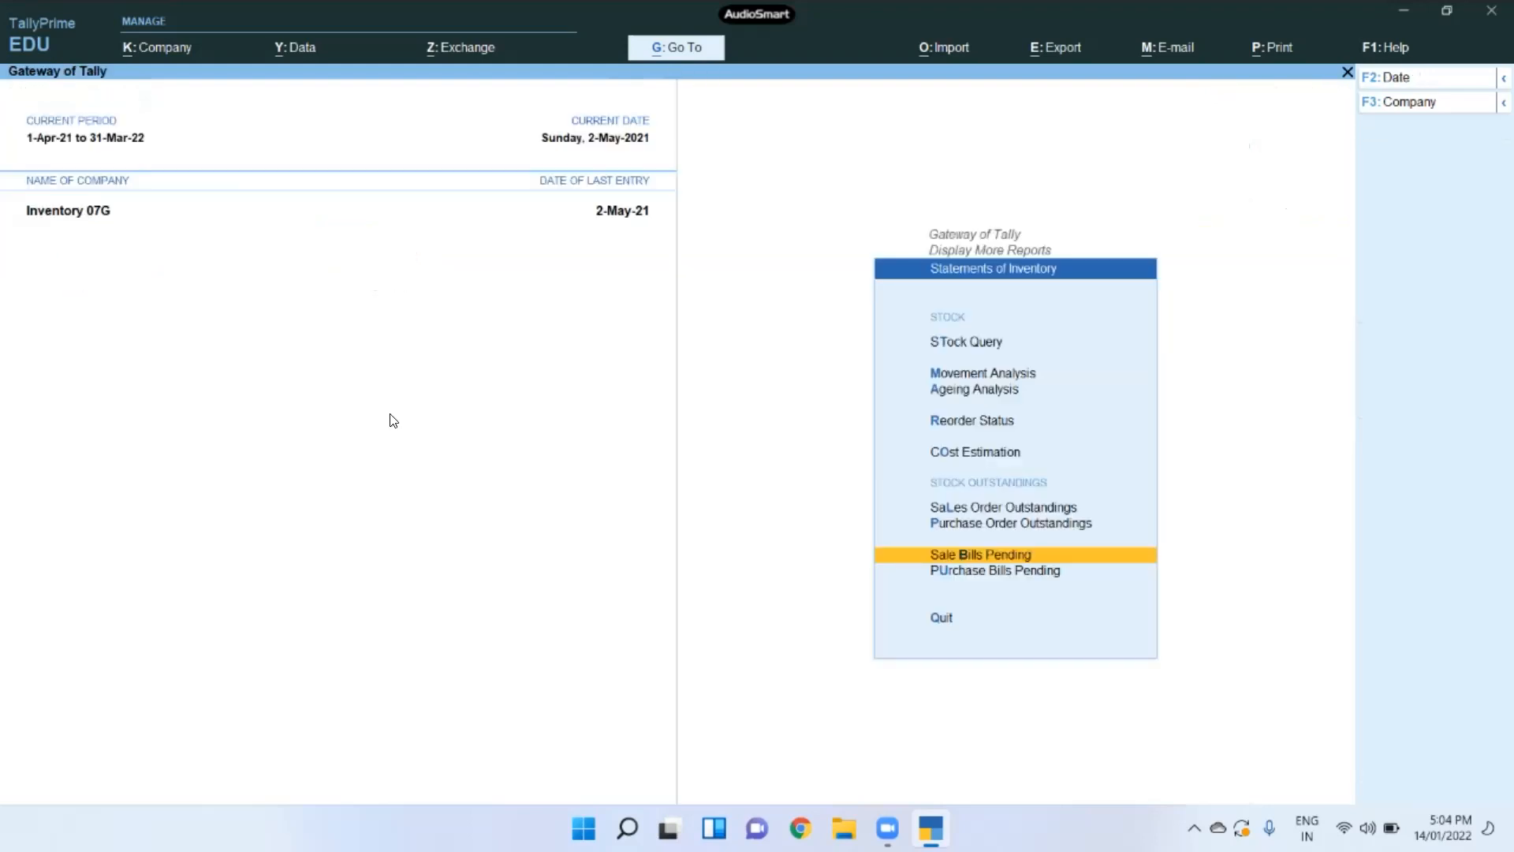
Step: Reopen Sale Bills Pending, expand the CH/101 laptop entry, review its delivery, rejection, sale and credit note lines, and return to the Statements of Inventory
key("Return")
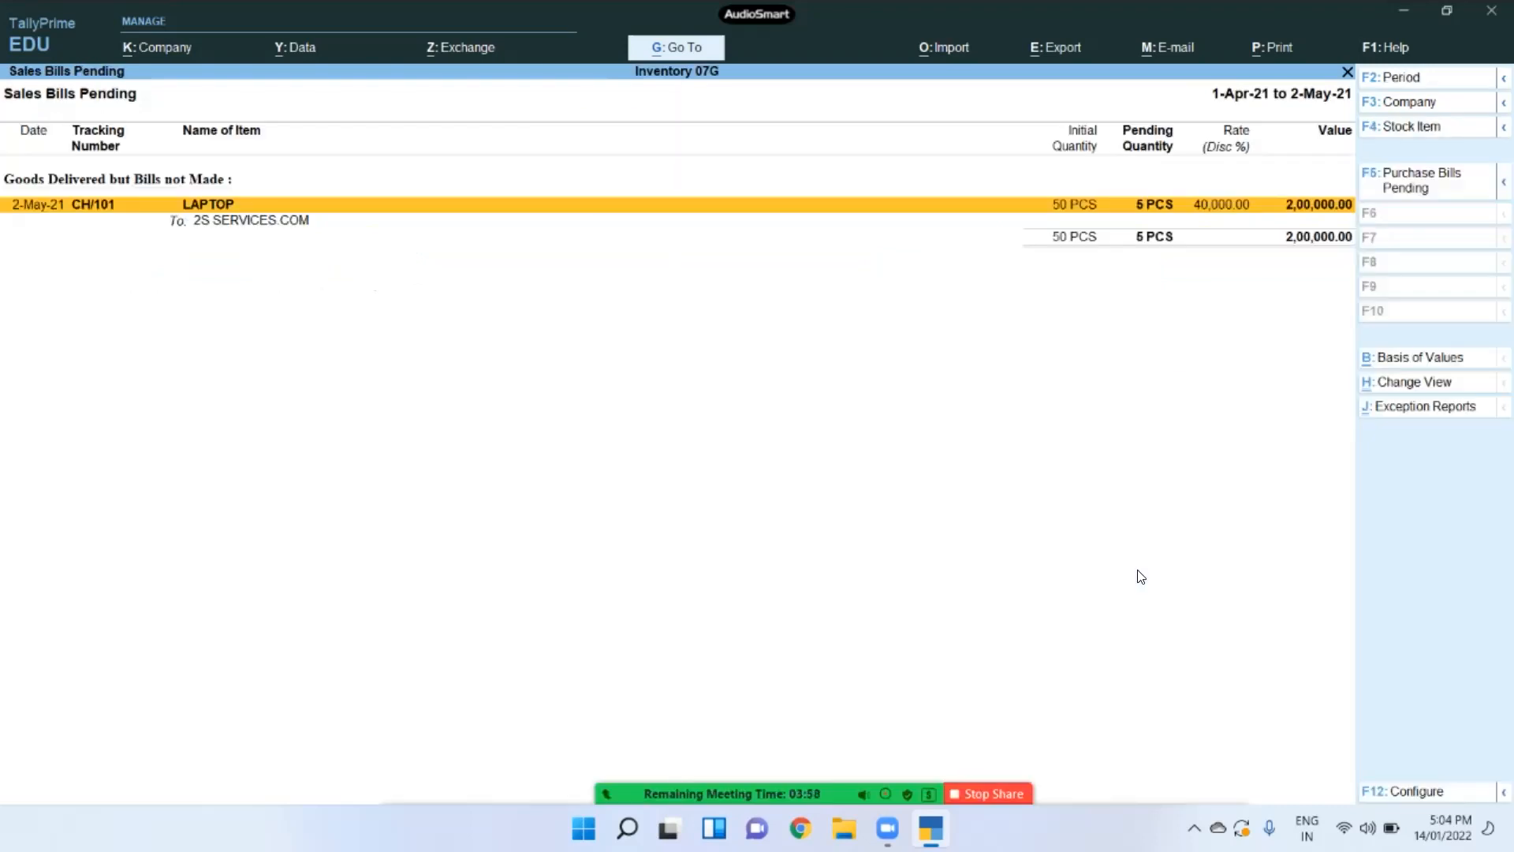
key("alt+f5")
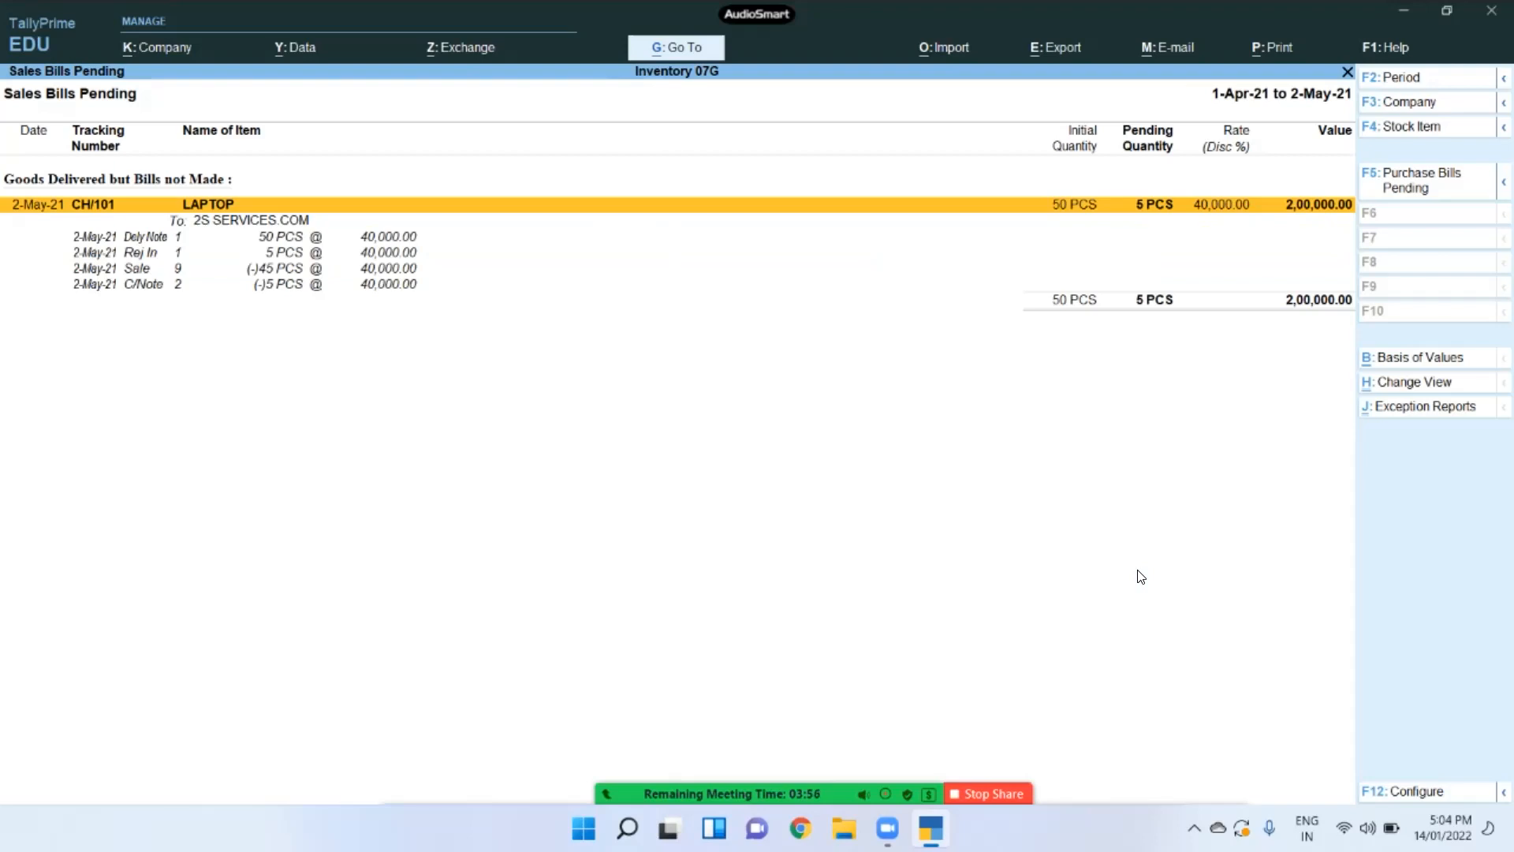
key("Down")
key("Down")
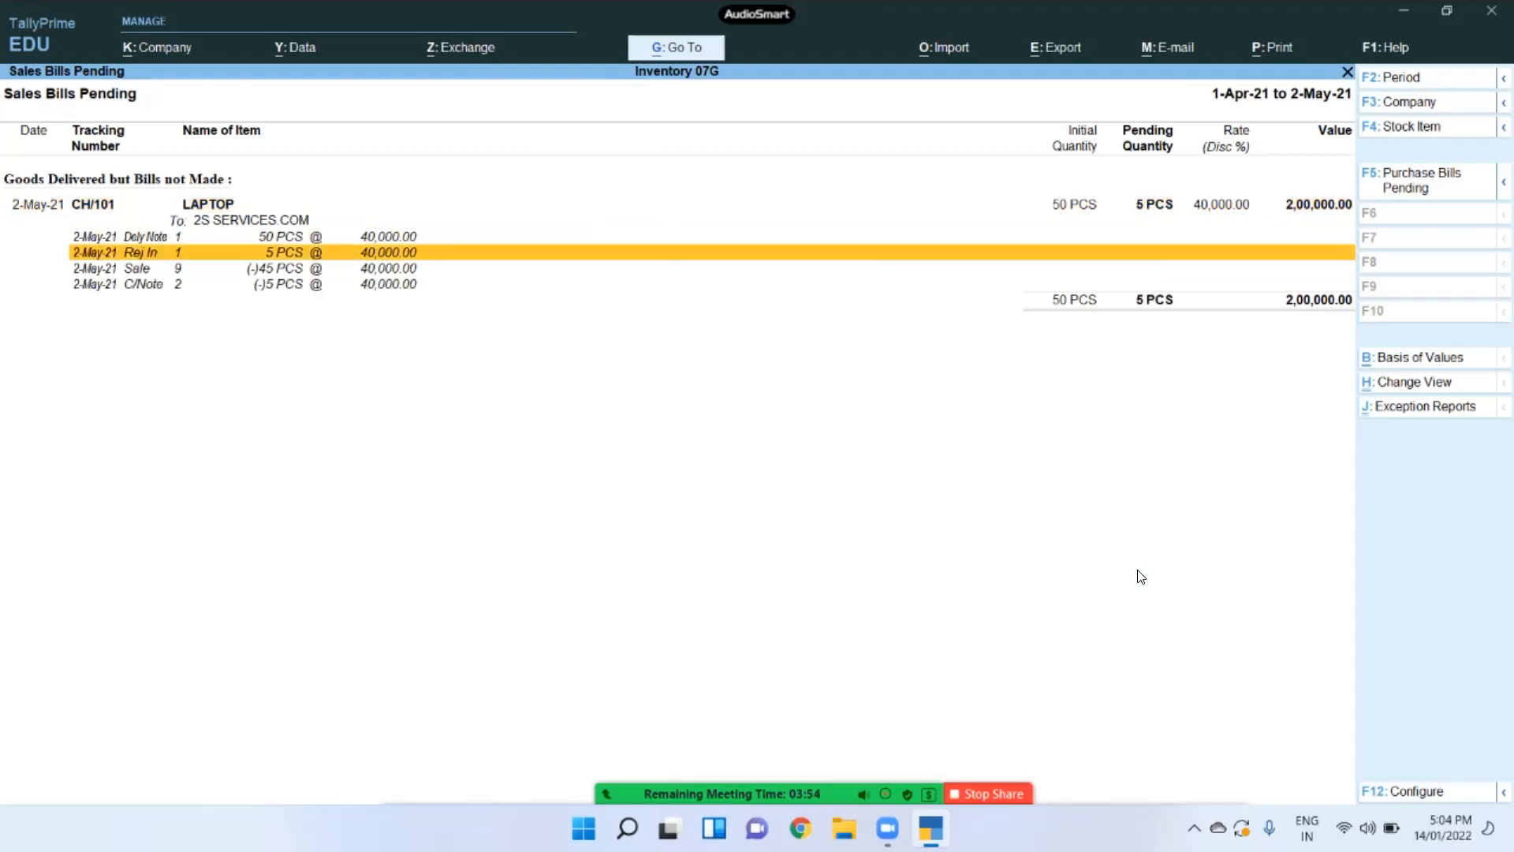
key("Up")
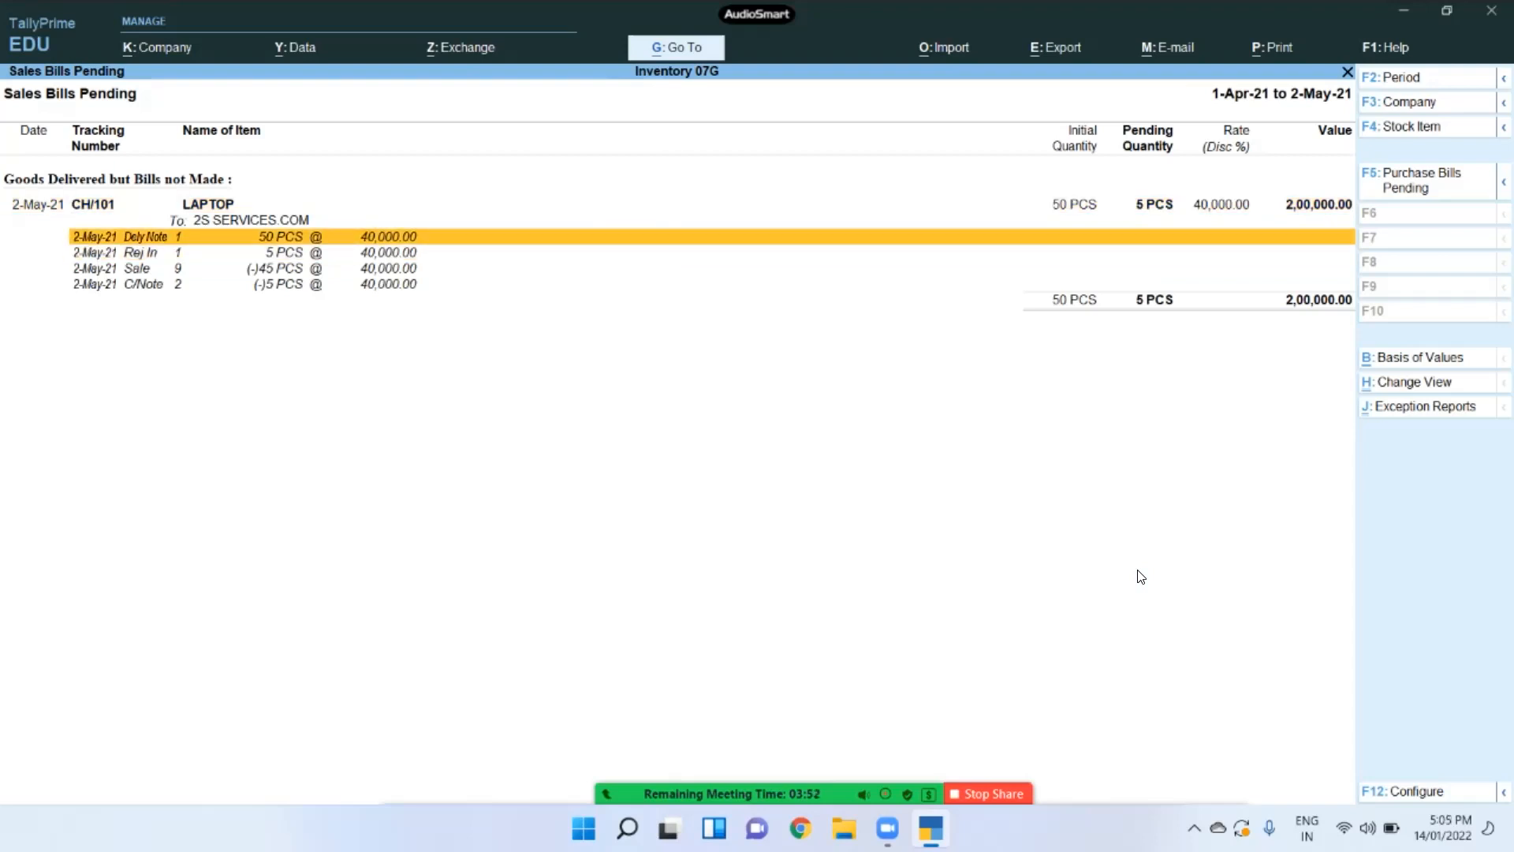
key("Down")
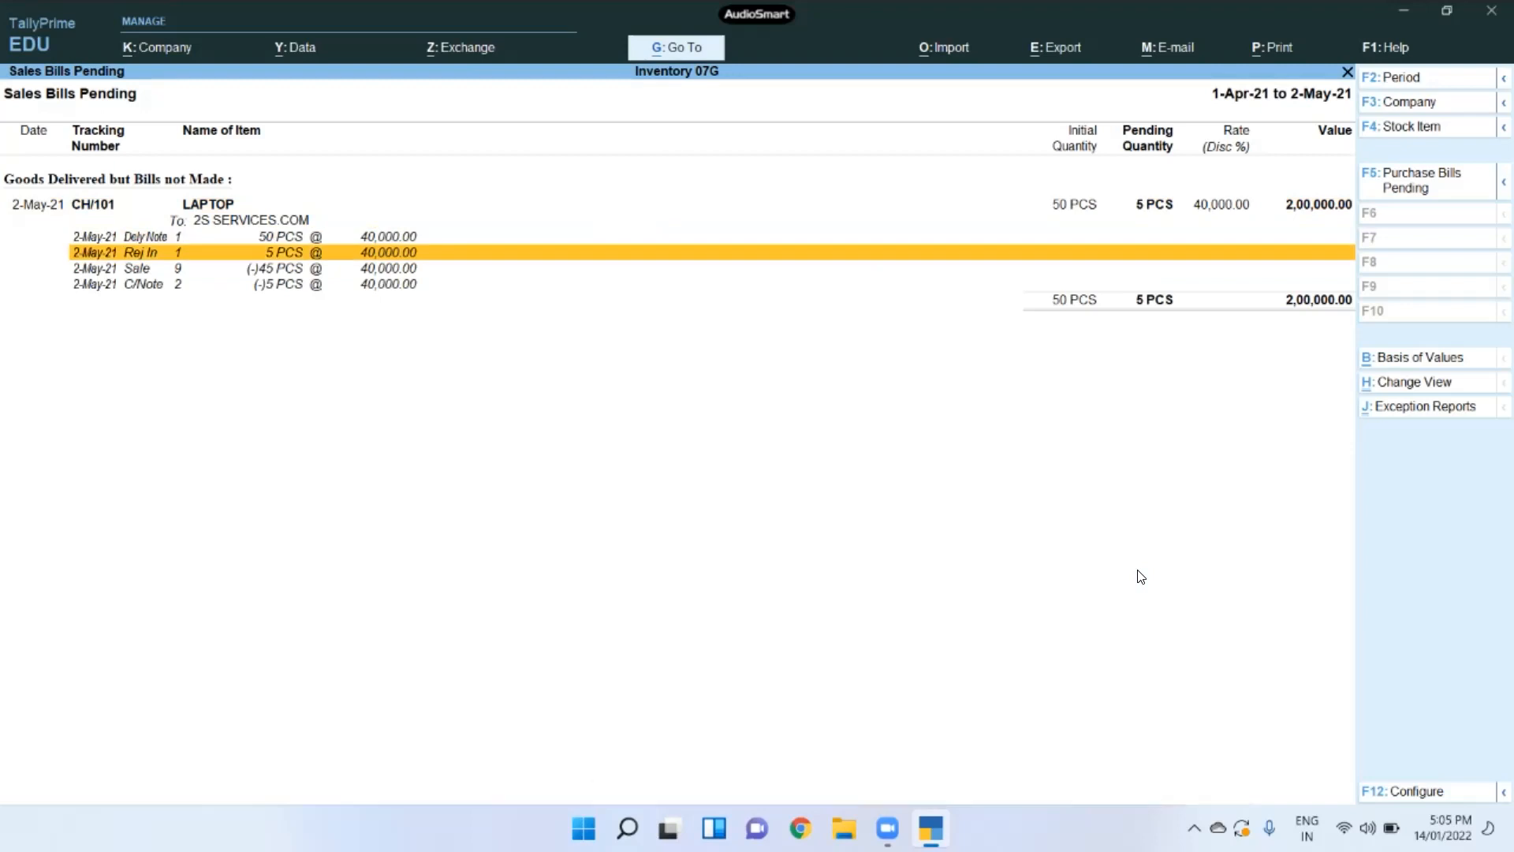
key("Down")
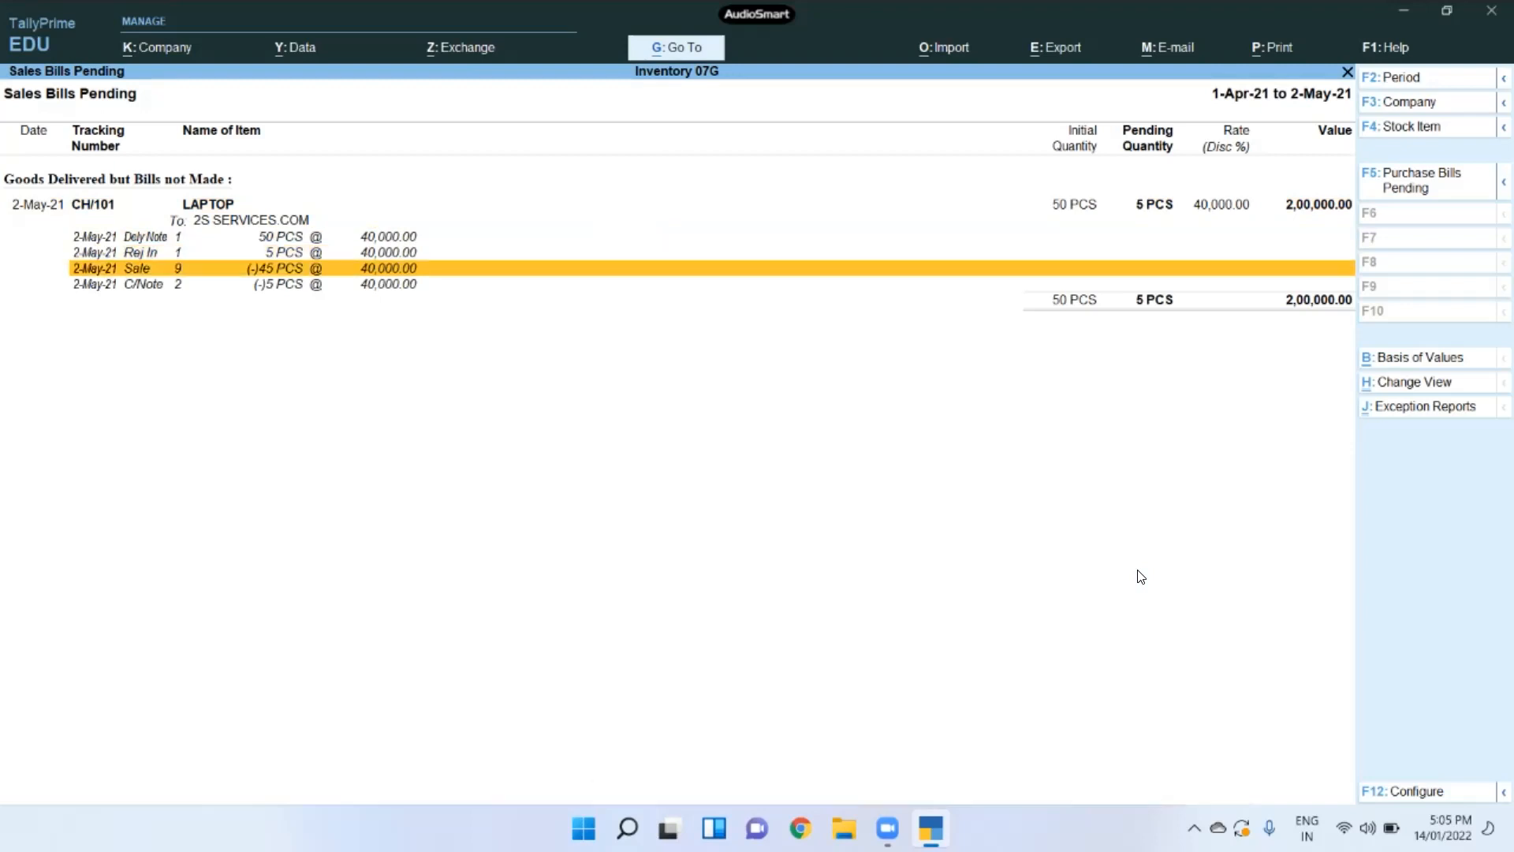
key("Down")
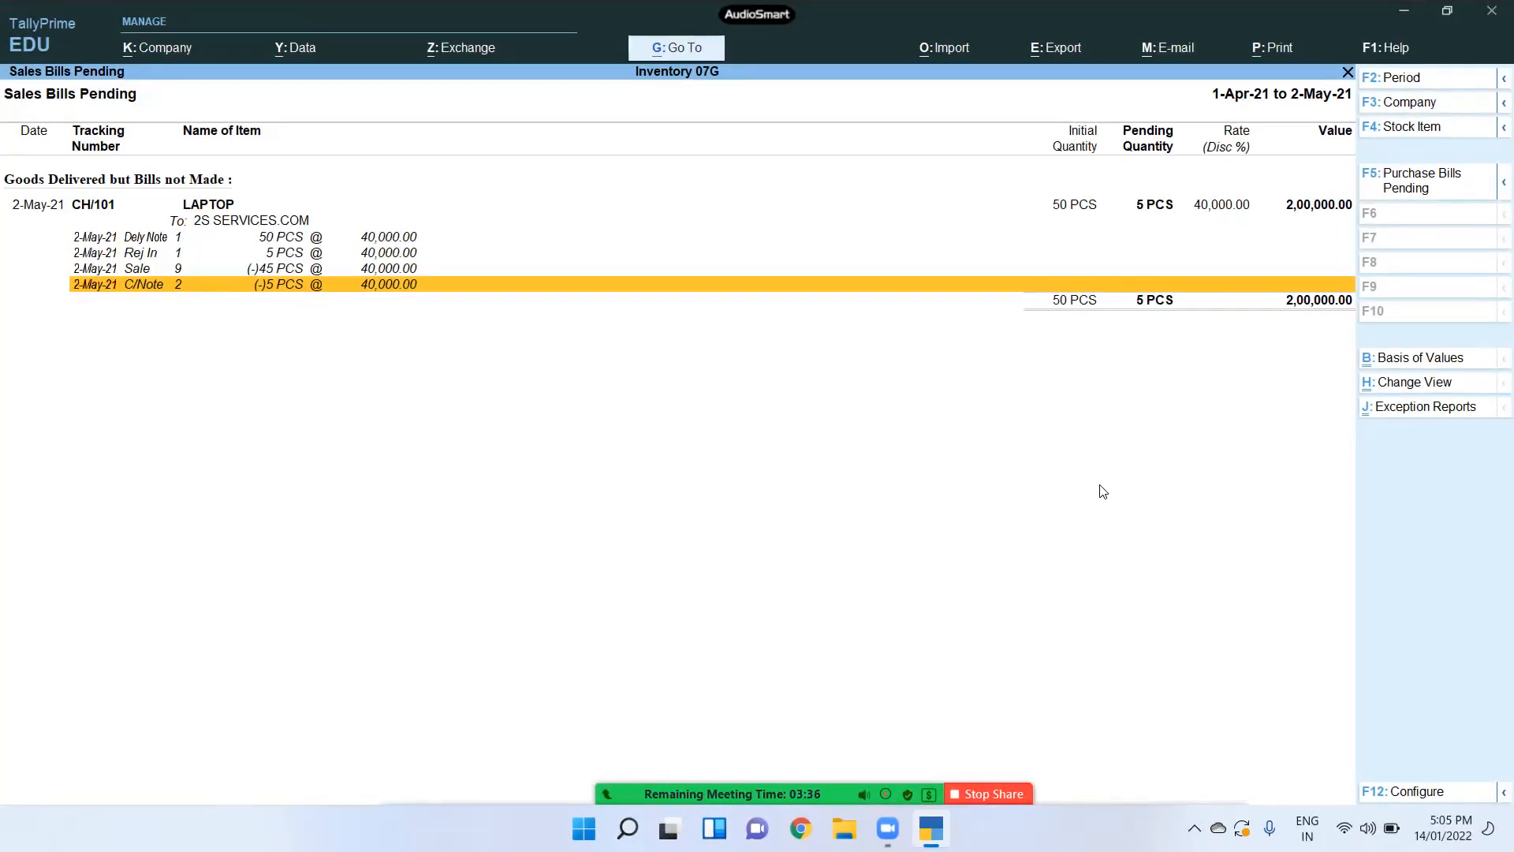
key("Escape")
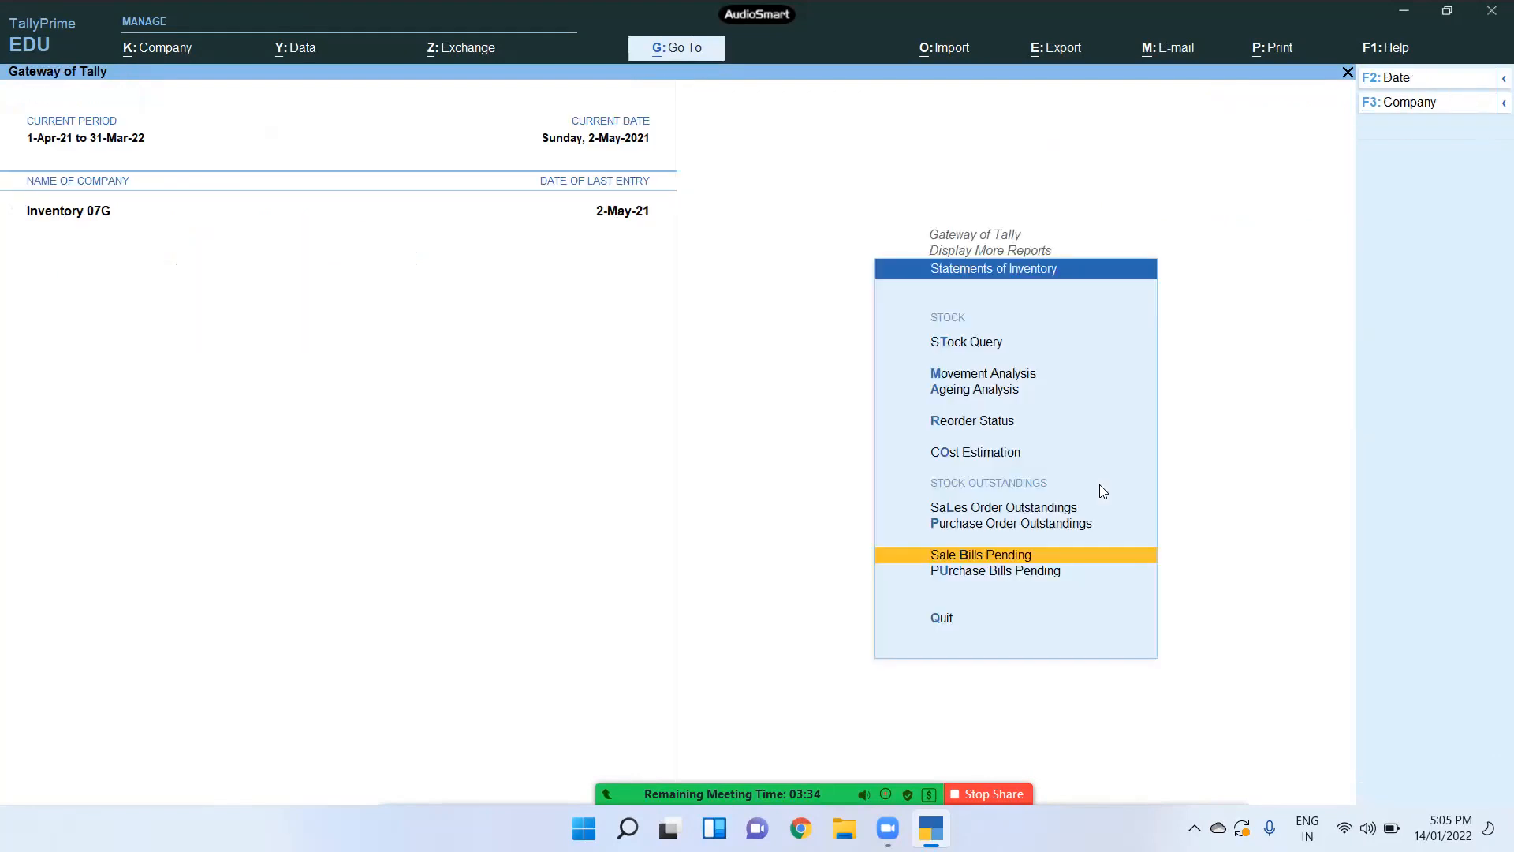
Step: Open Sale Bills Pending and compare it with Purchase Bills Pending by switching between the two reports, finishing on the sales bills
key("Return")
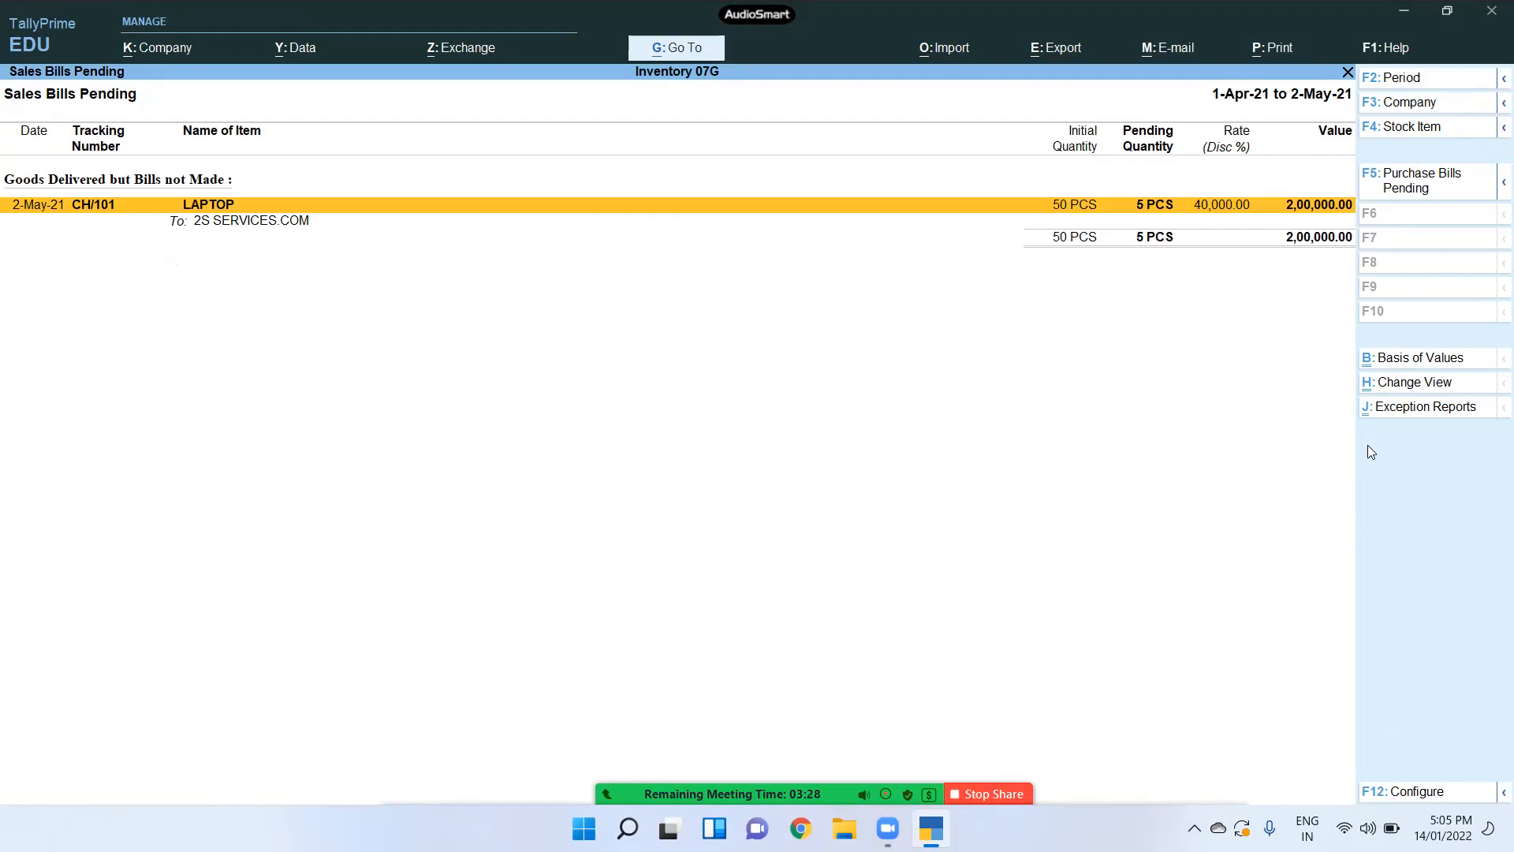
key("F5")
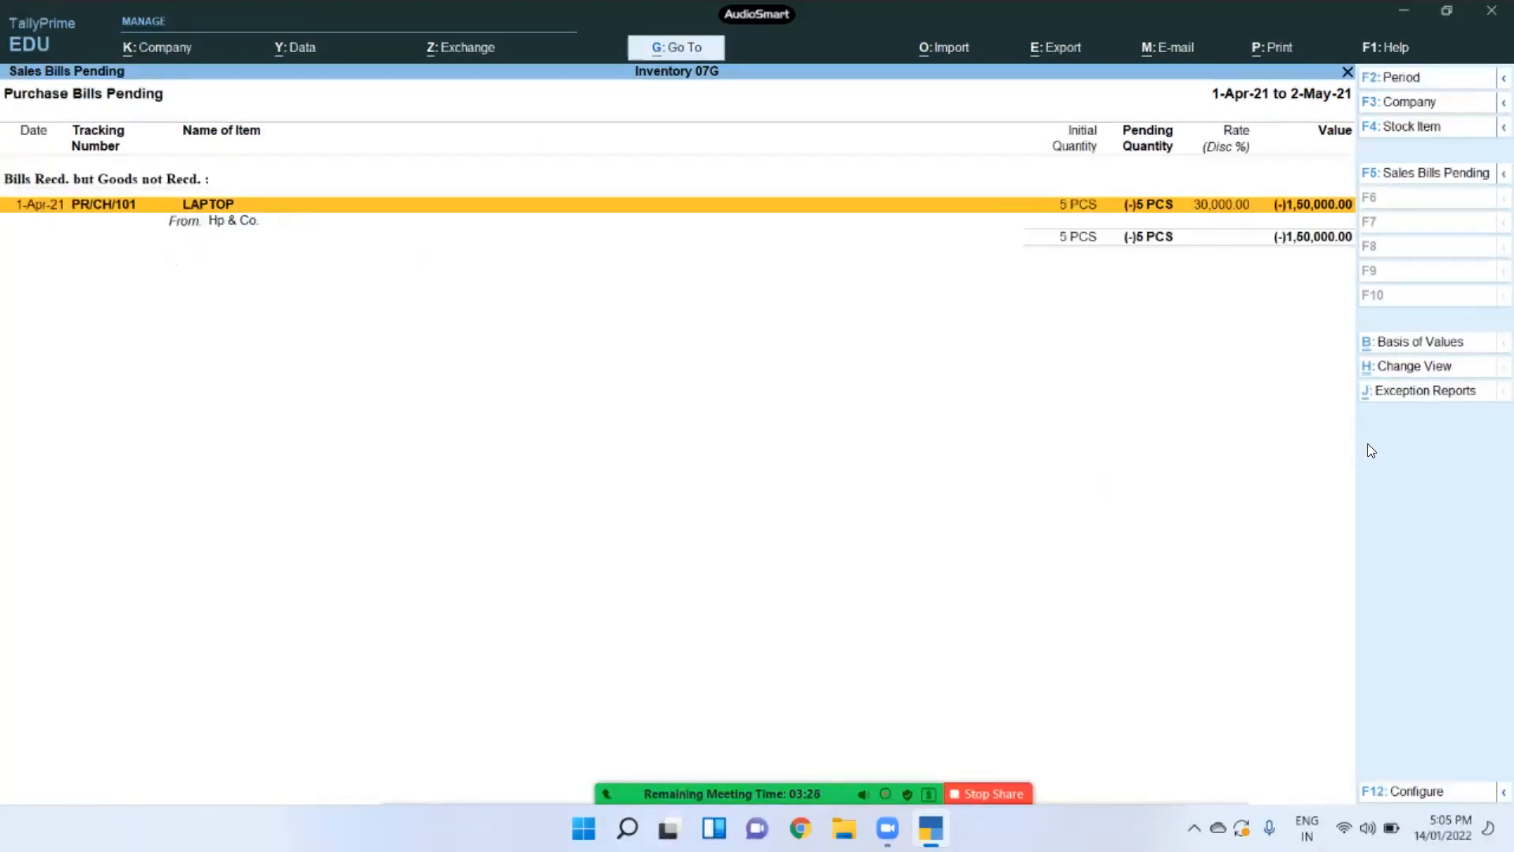
key("F5")
key("F5")
key("F5")
key("F5")
key("F5")
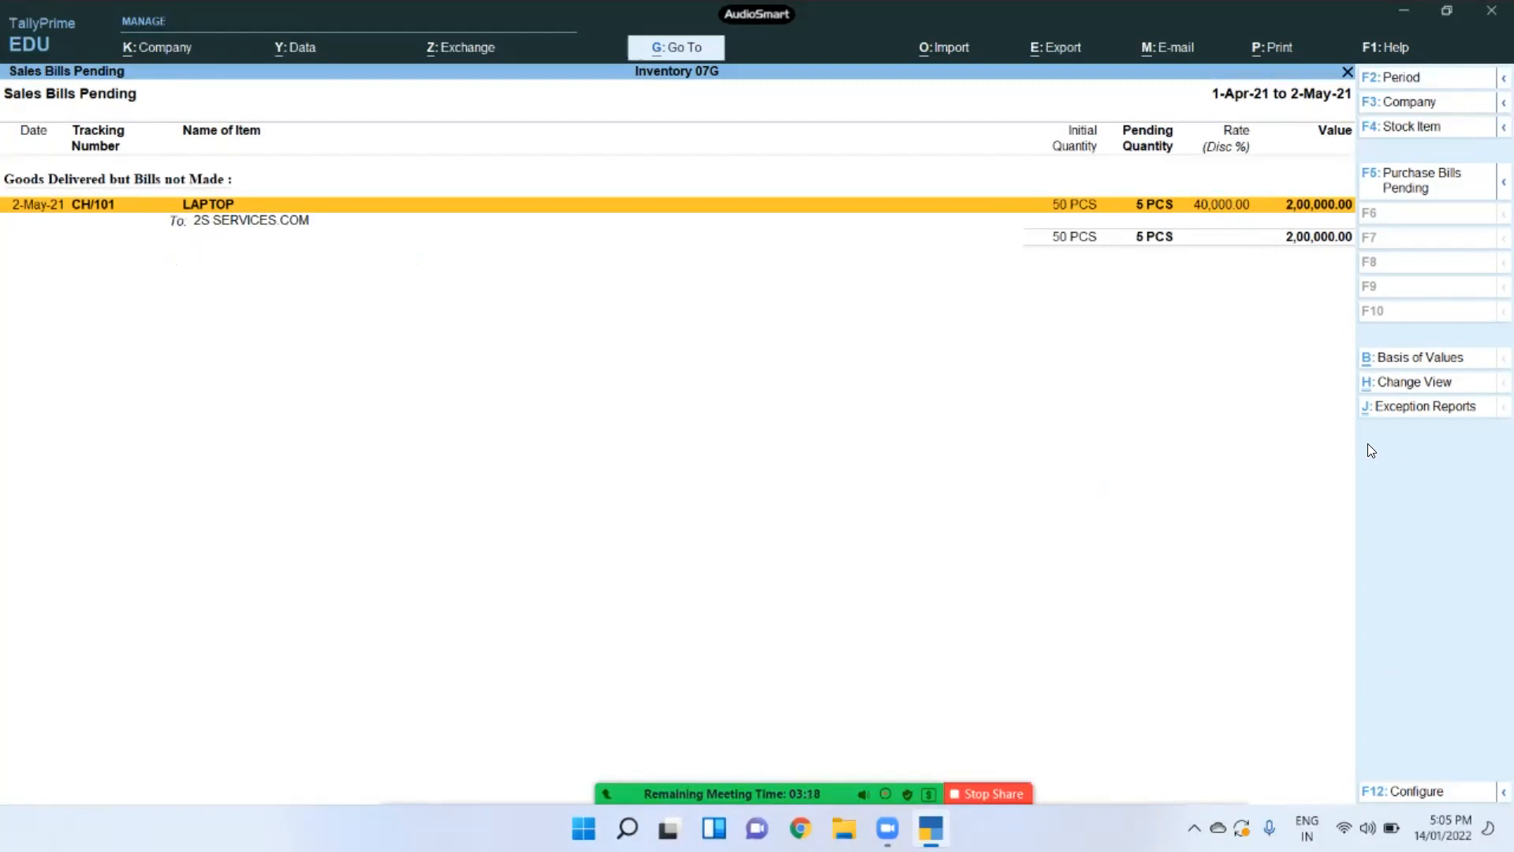
Step: Expand the pending CH/101 laptop bill, examine its credit note line and leave the report
key("alt+f5")
key("alt+f5")
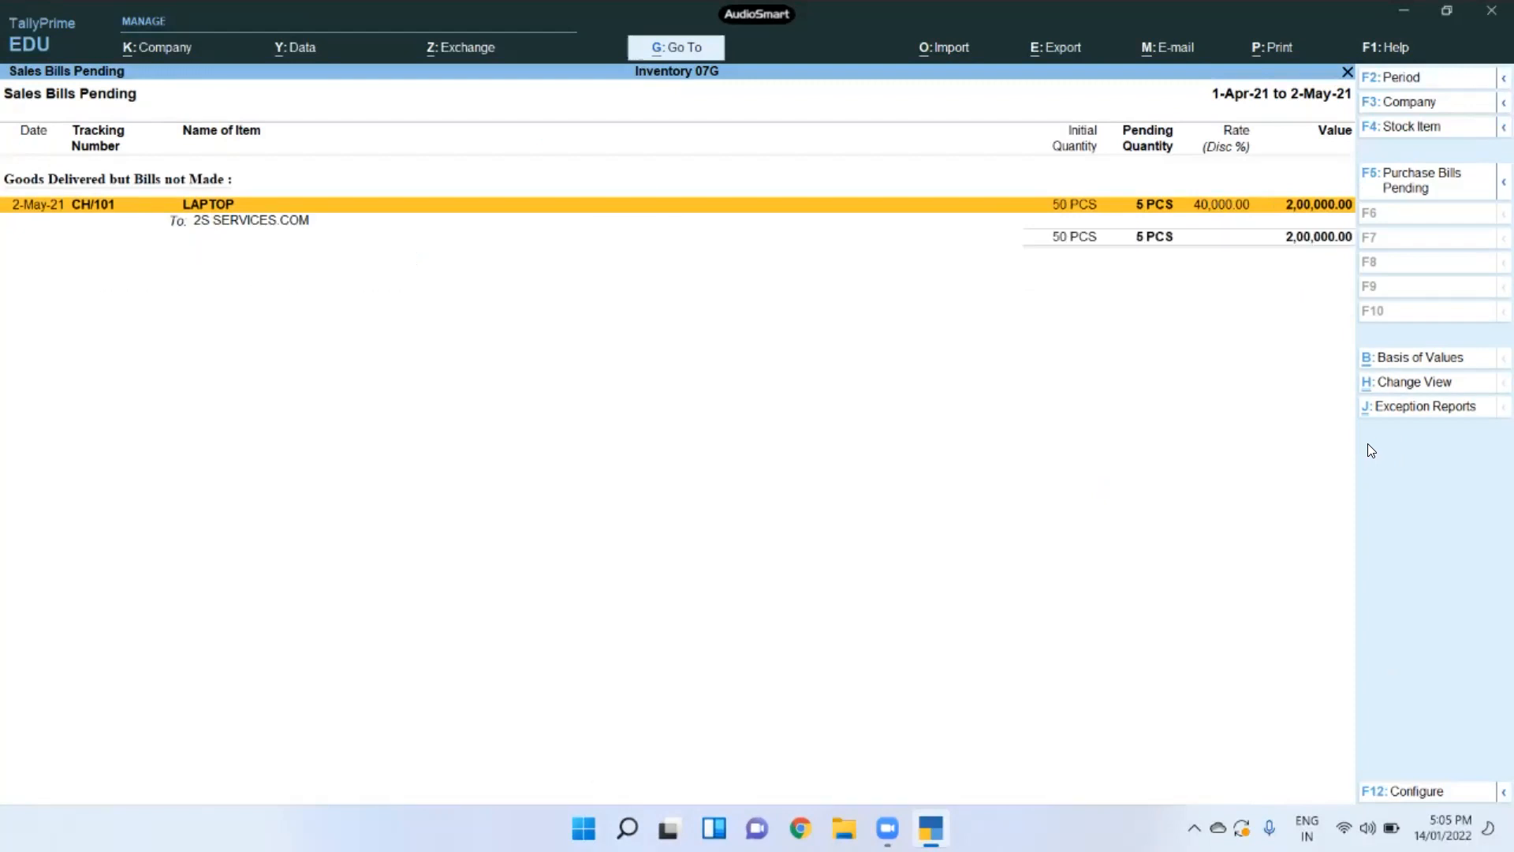
key("alt+f5")
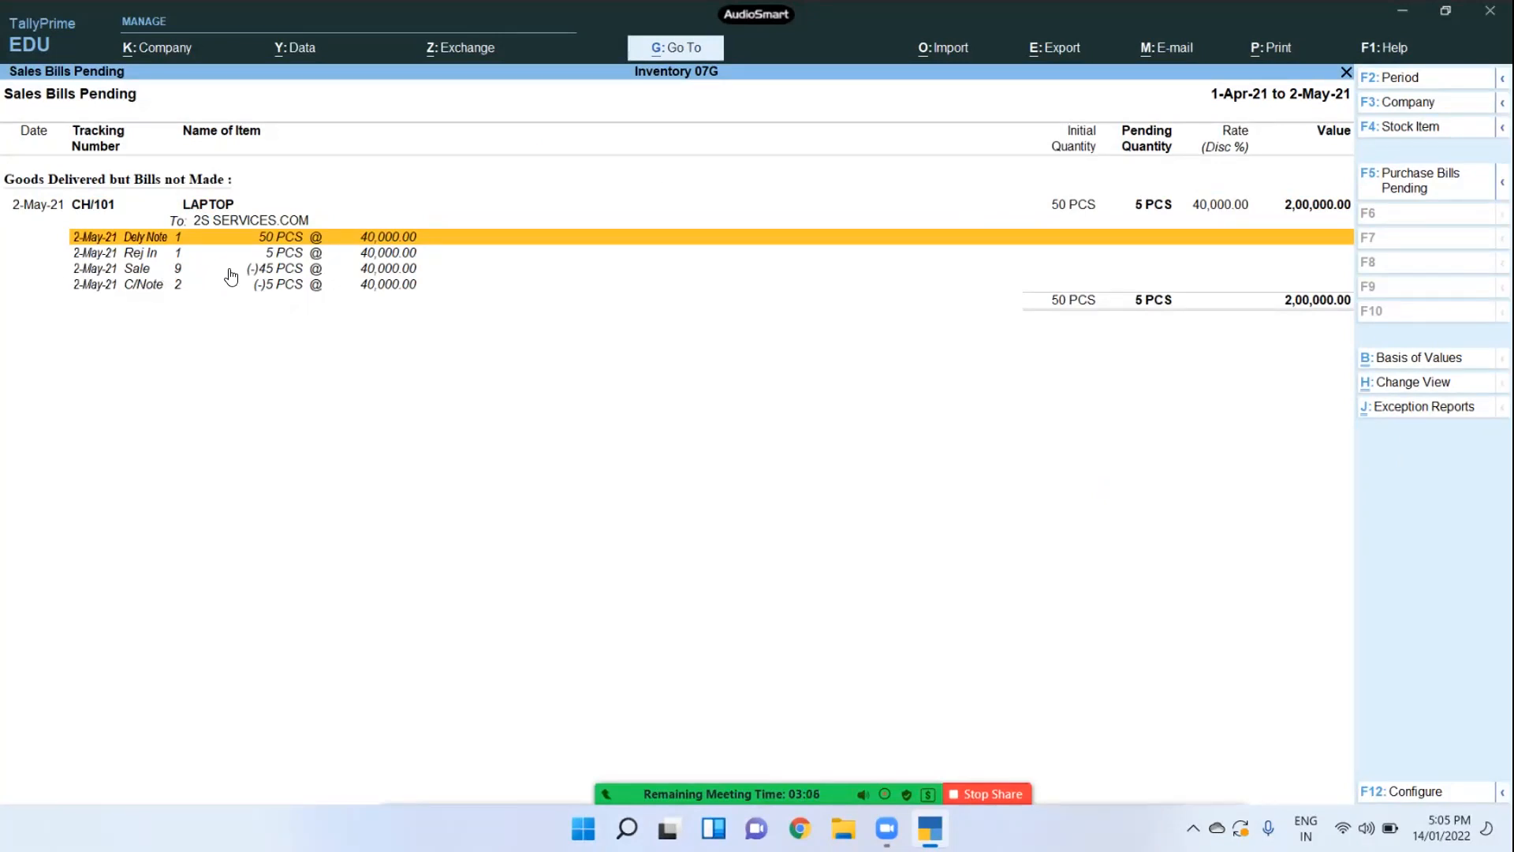
left_click(281, 290)
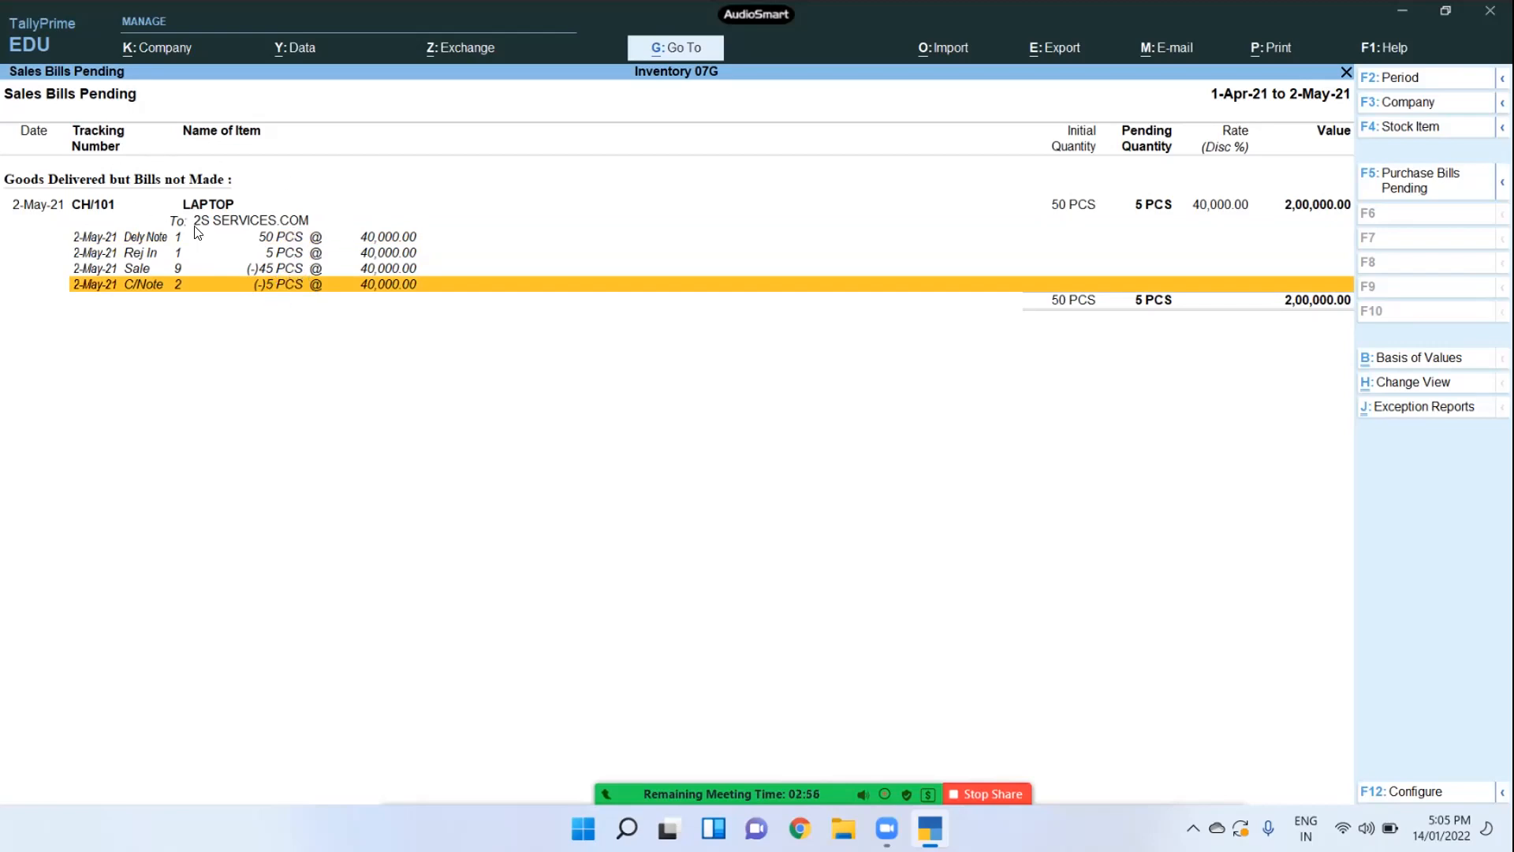
key("Escape")
Step: Open the Sale Bills Pending report again from the Statements of Inventory
key("Up")
key("Up")
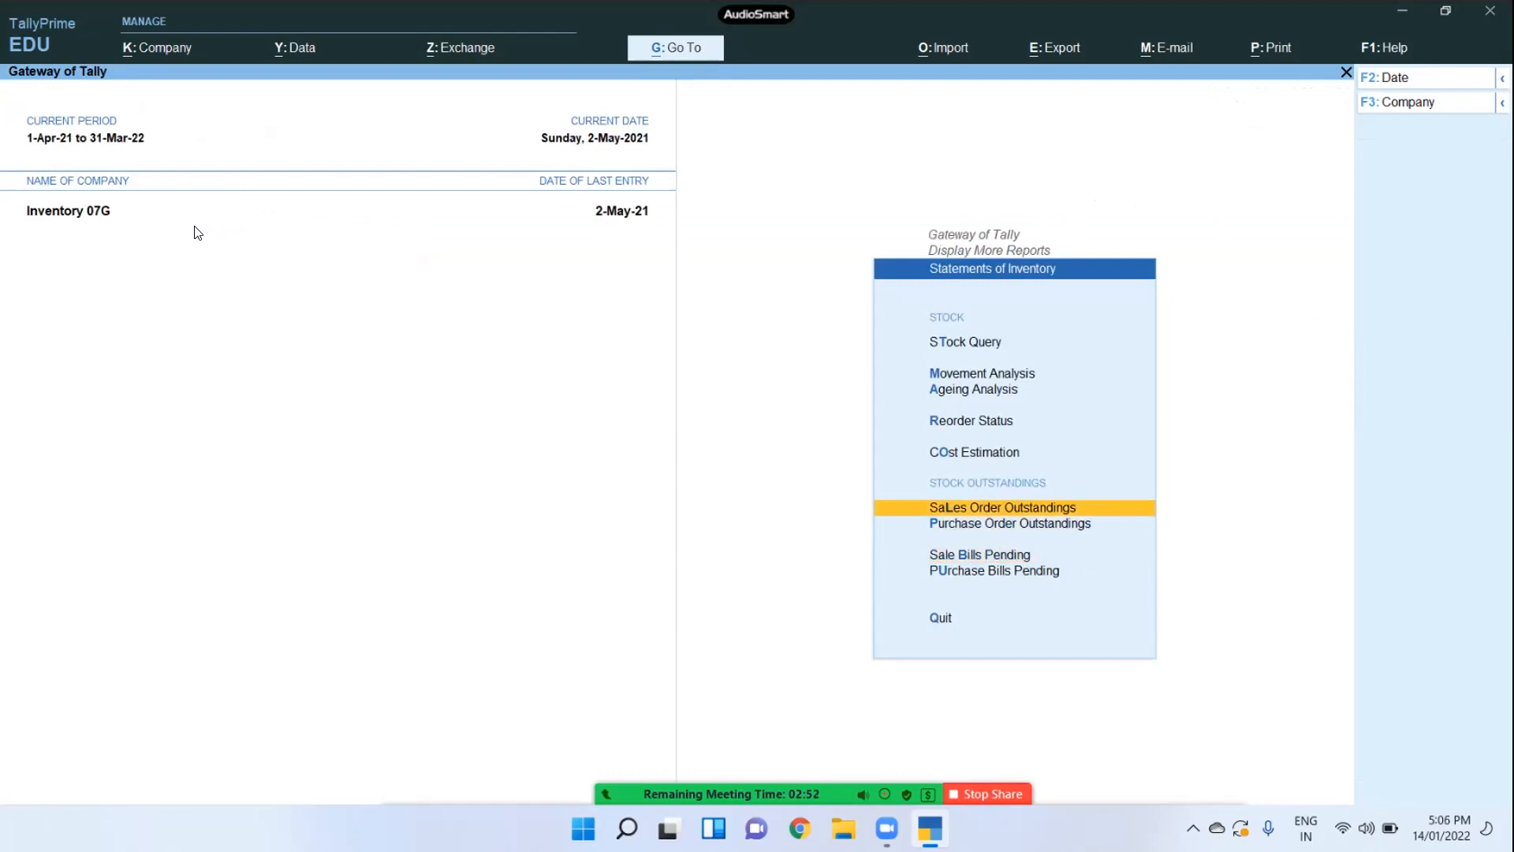
key("Down")
key("Down")
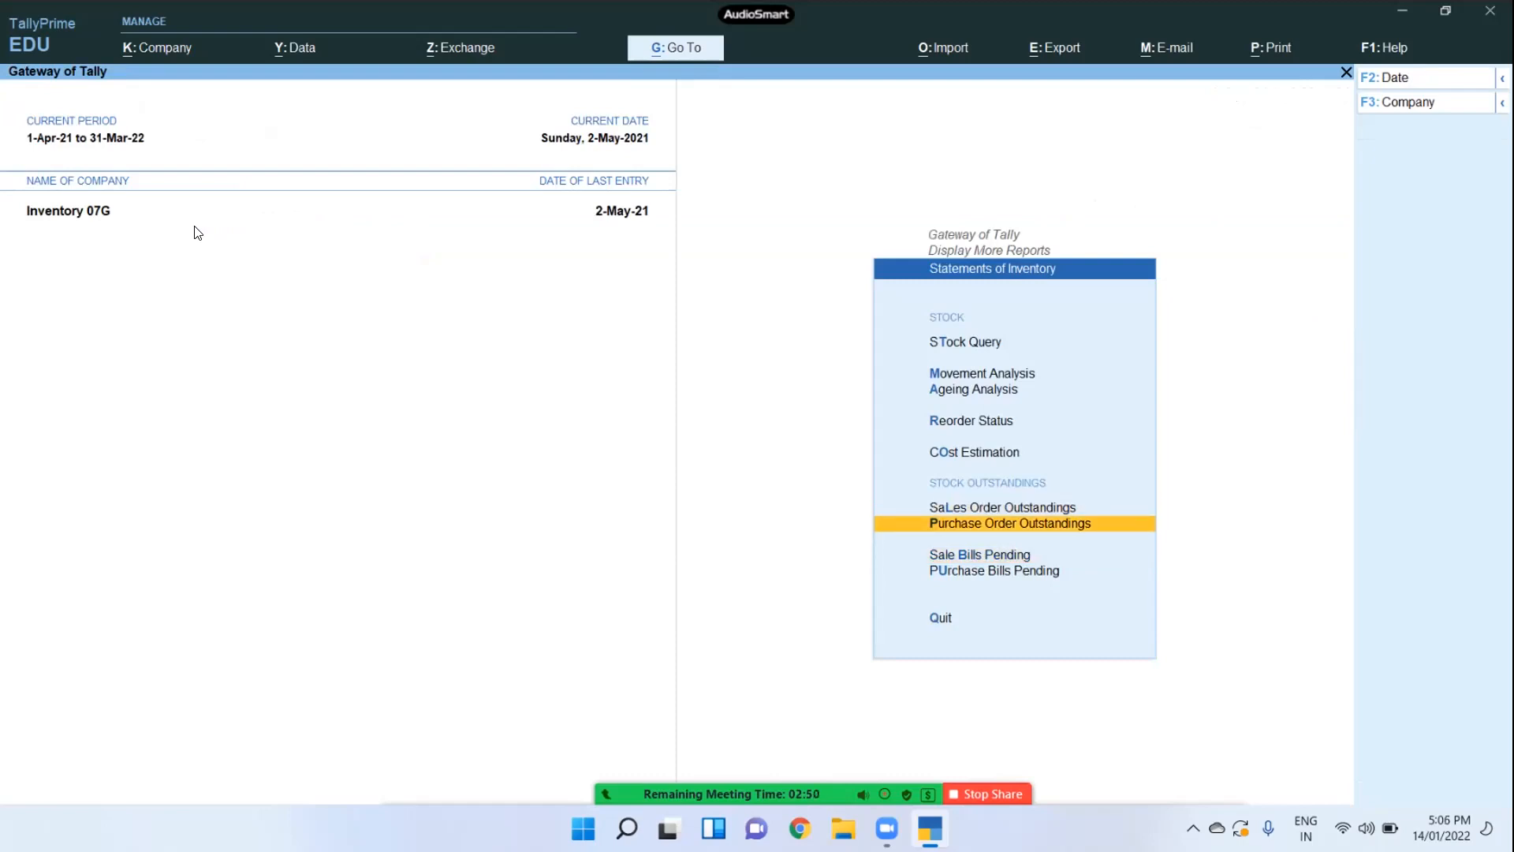
key("Return")
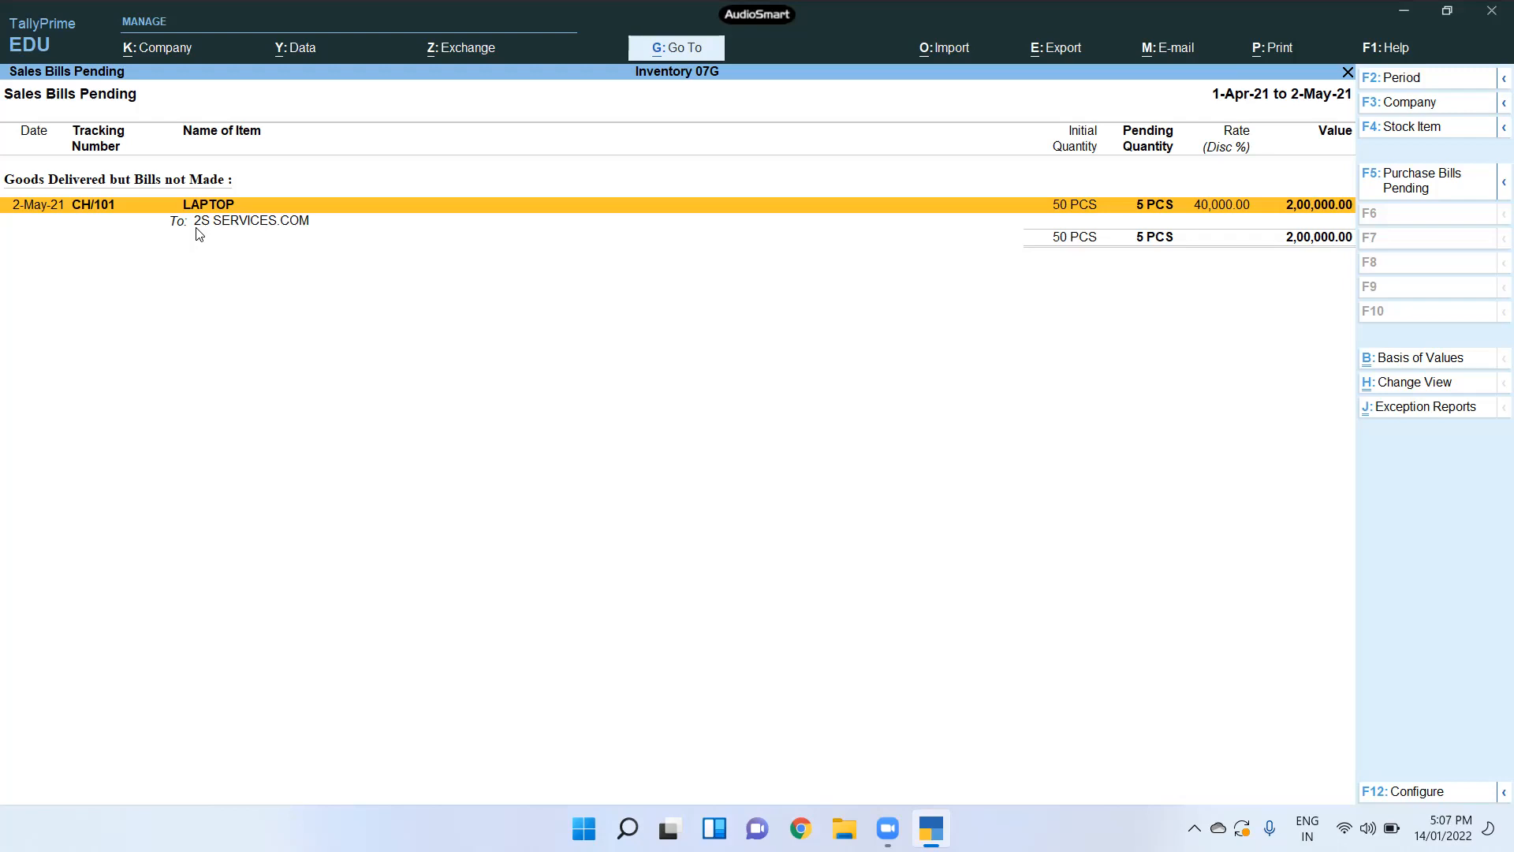
Step: Open Purchase Bills Pending to examine the Hp & Co. laptop entry, and return to the Statements of Inventory
key("Escape")
key("Down")
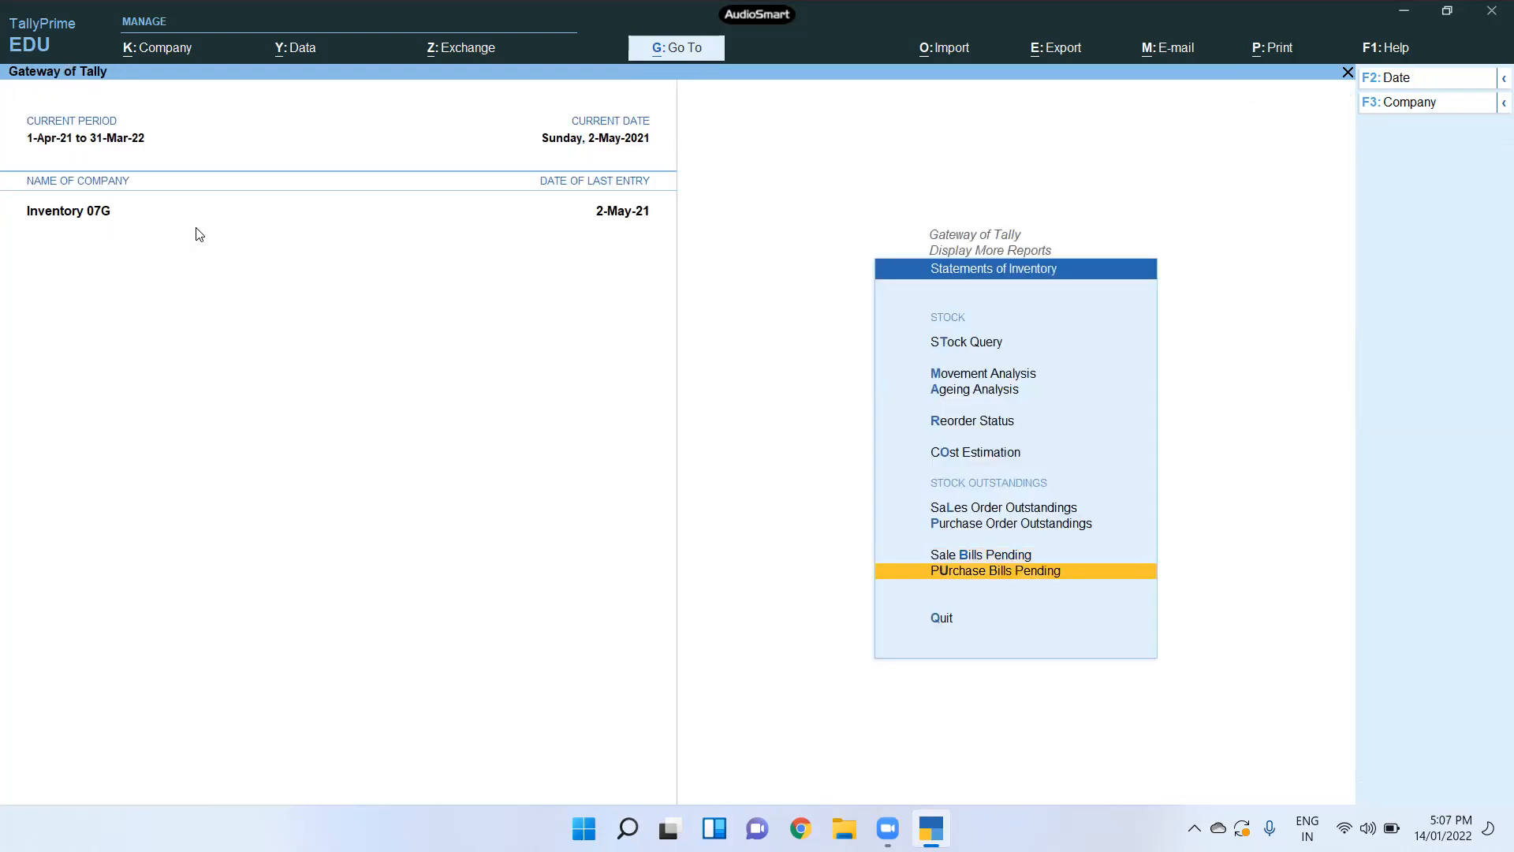
key("Return")
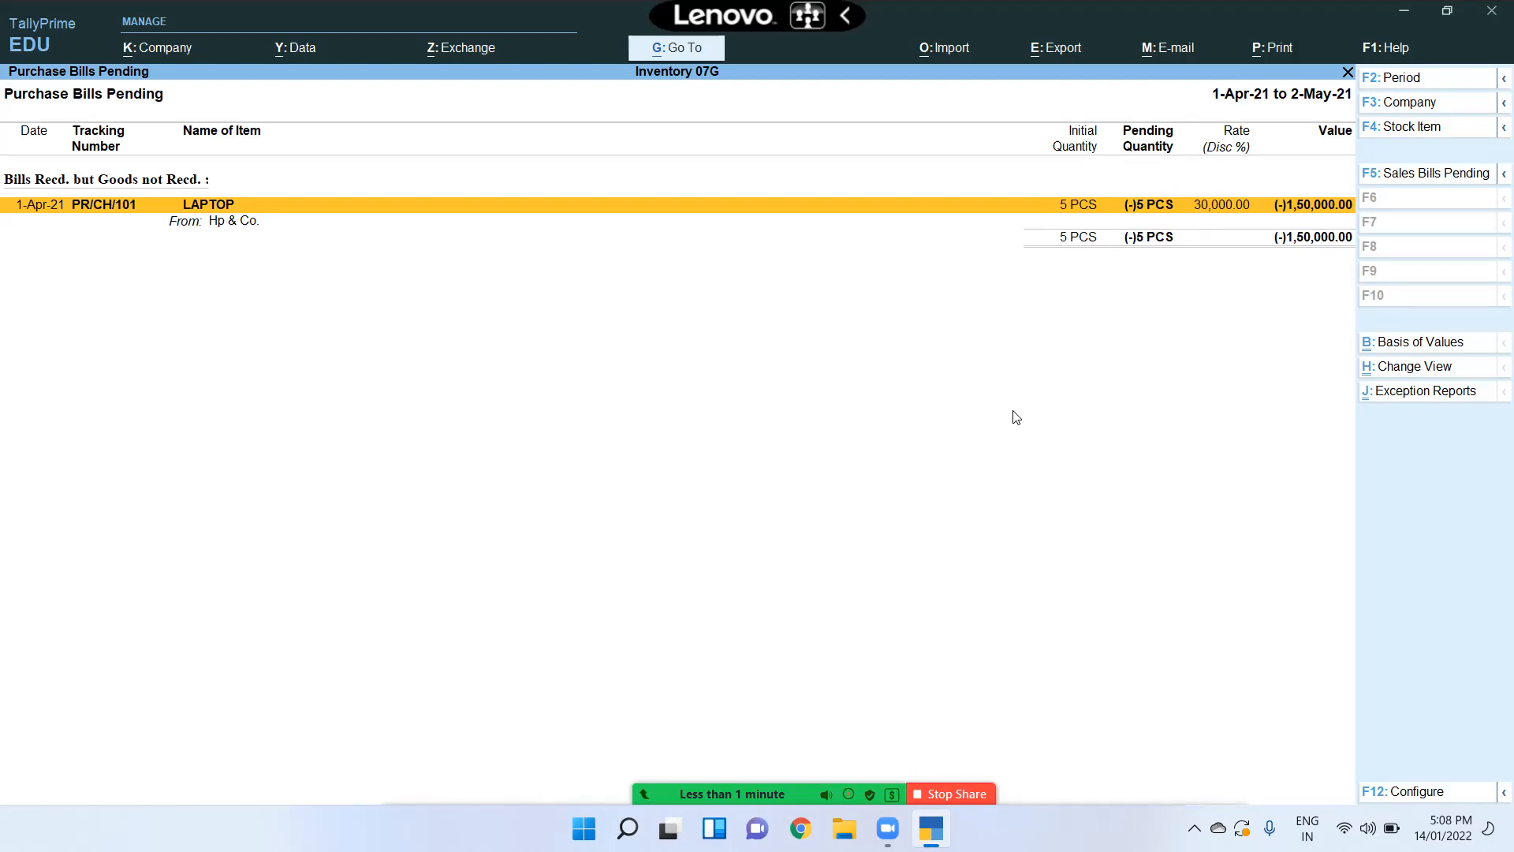
key("Escape")
key("Down")
key("Down")
key("Down")
key("Down")
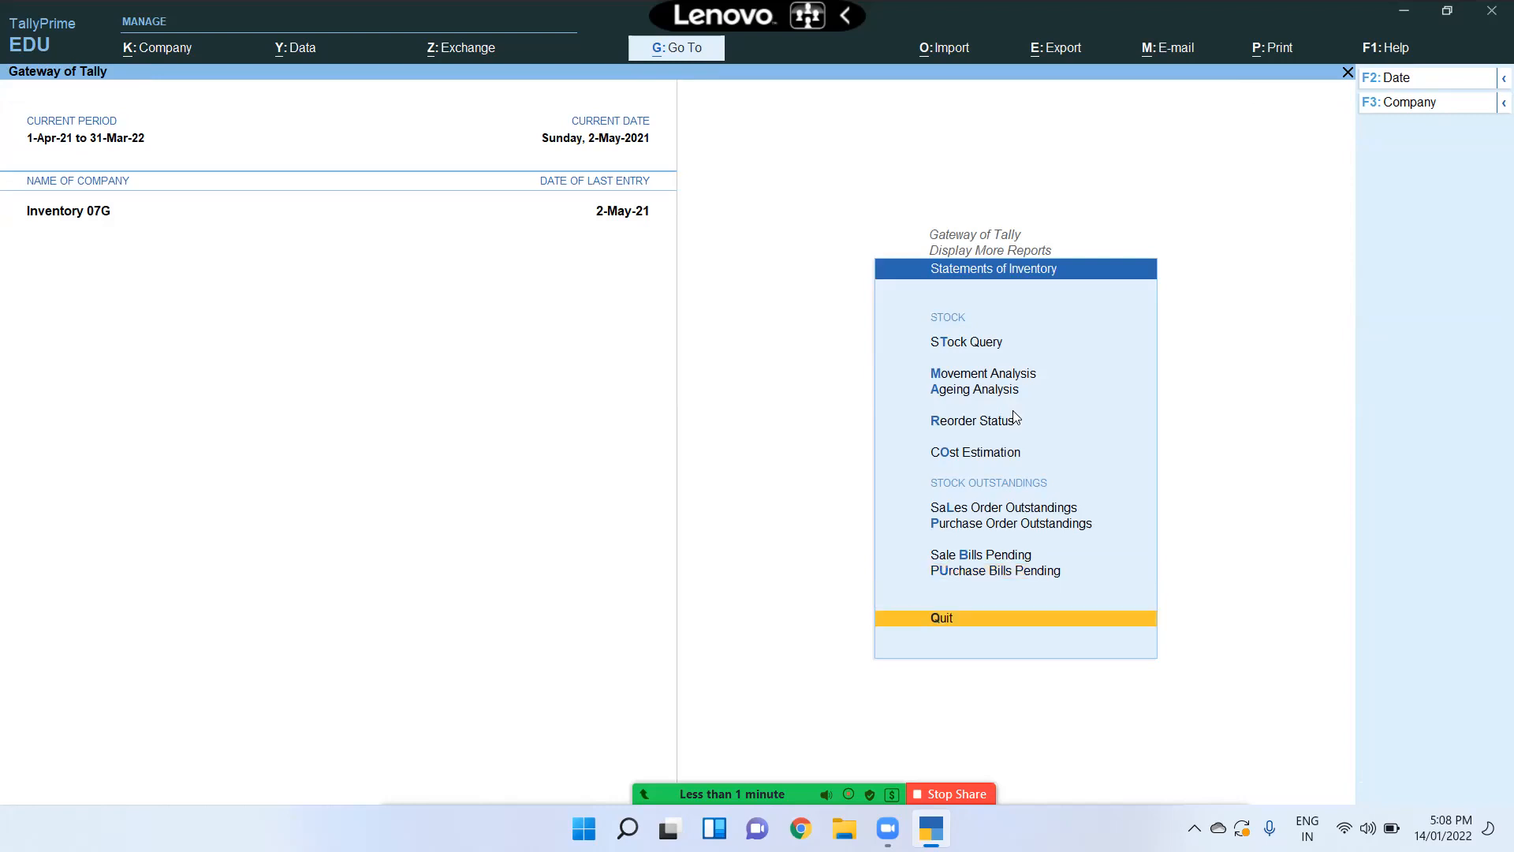
key("Down")
key("Down")
key("Down")
key("Down")
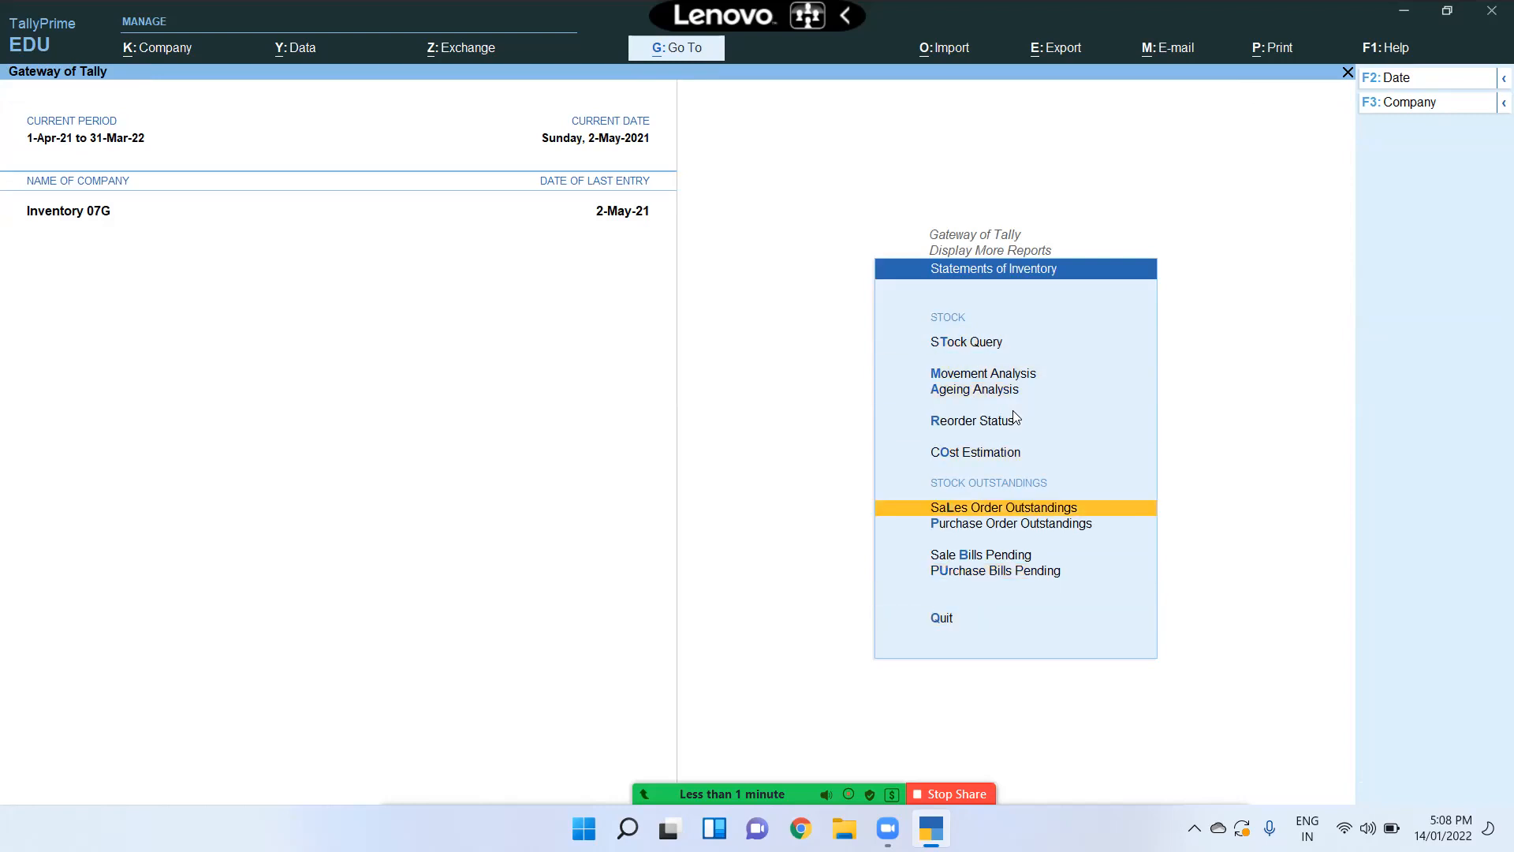
key("Up")
key("Down")
key("Up")
key("Down")
key("Up")
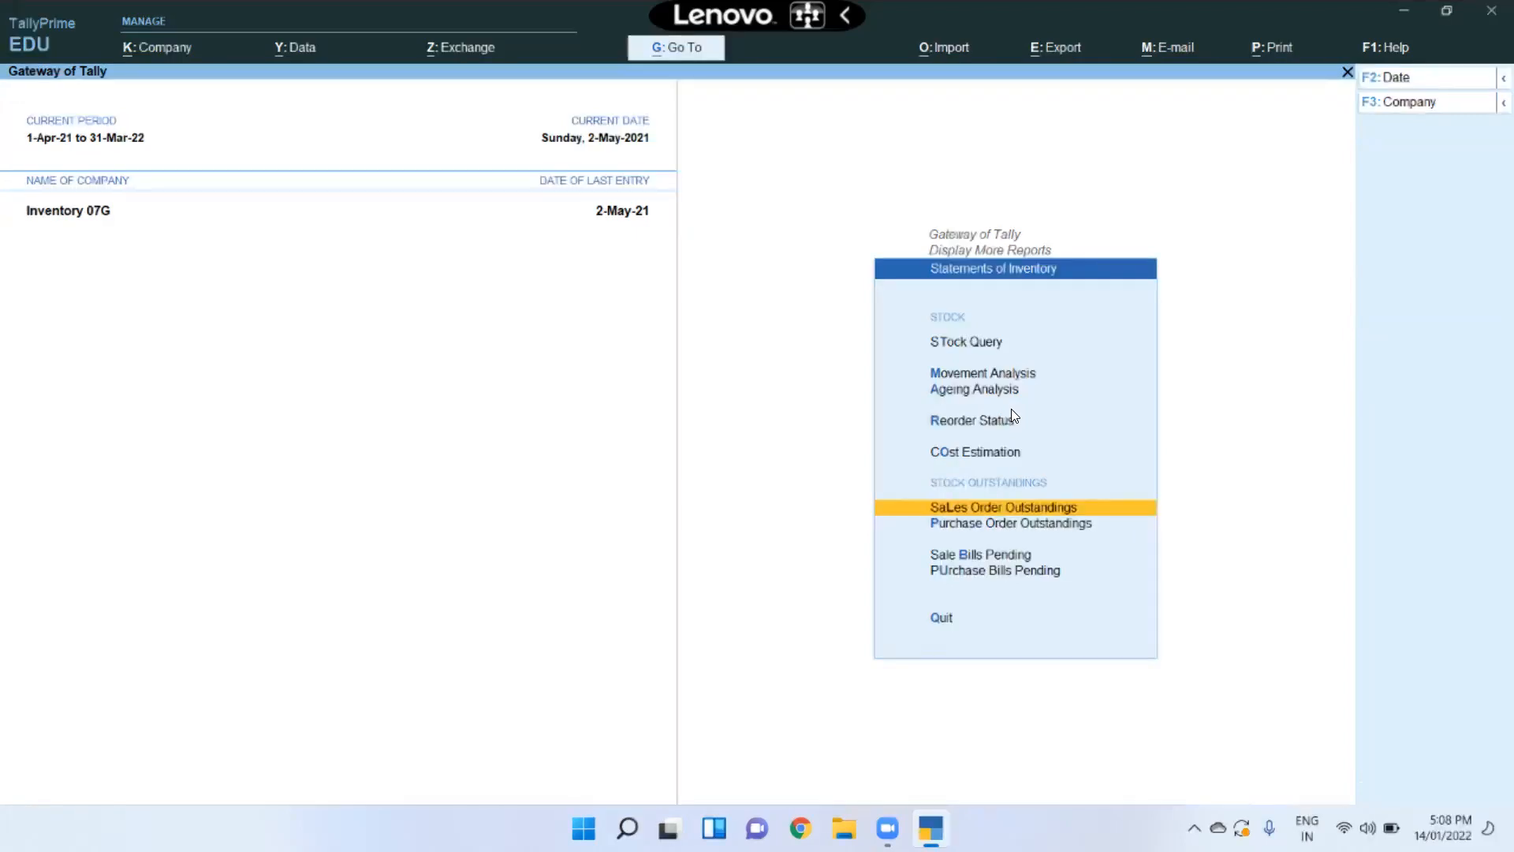
key("Down")
key("Down")
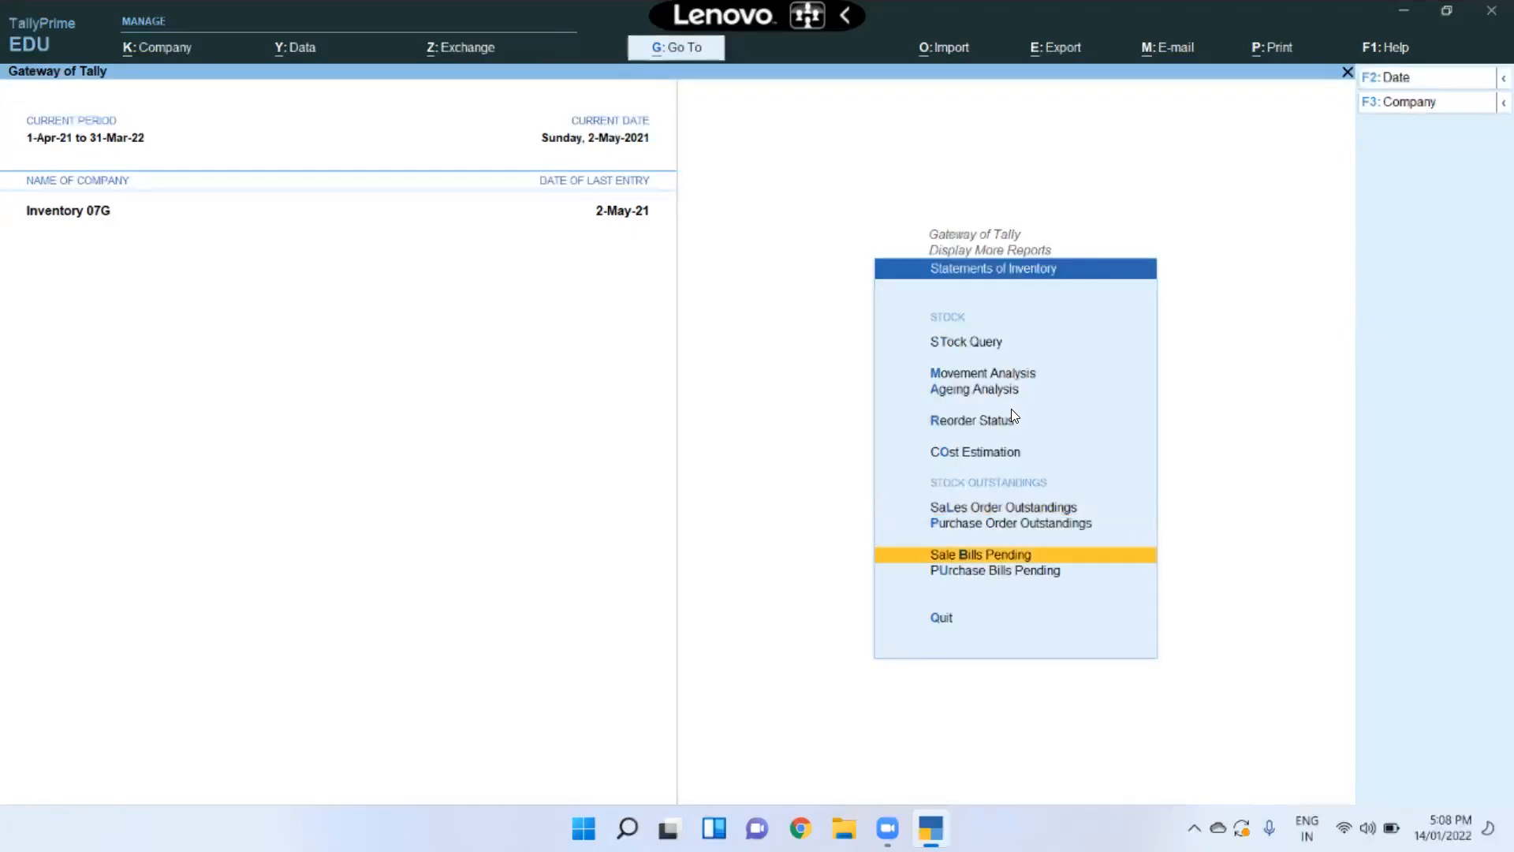
key("Down")
key("Up")
key("Down")
key("Up")
key("Up")
key("Up")
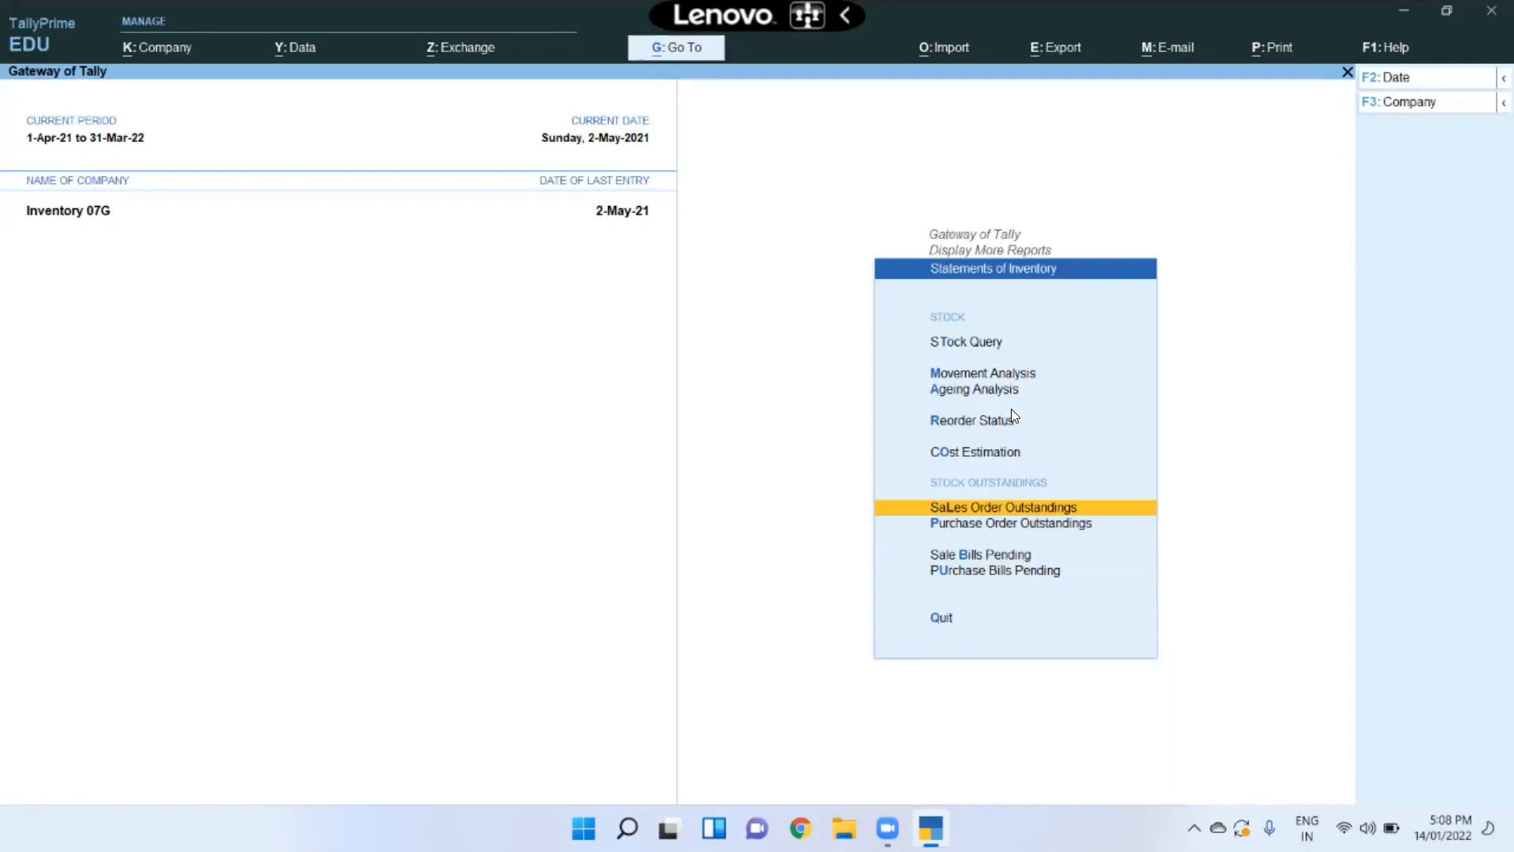
key("Down")
key("Up")
key("Down")
key("Up")
key("Down")
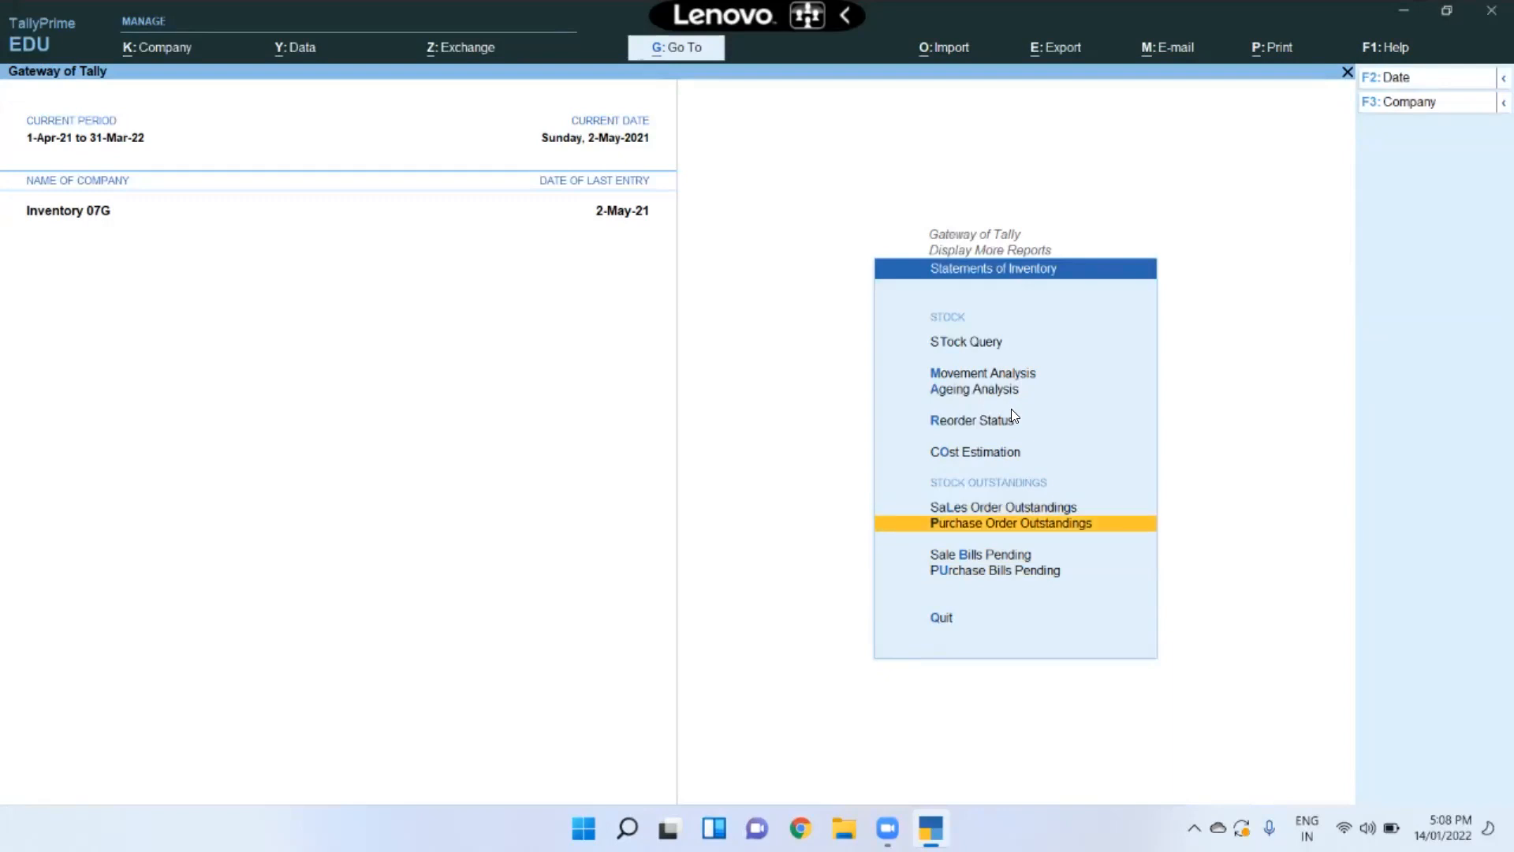
Step: Leave the Statements of Inventory and Display More Reports and return to the Gateway of Tally
key("Escape")
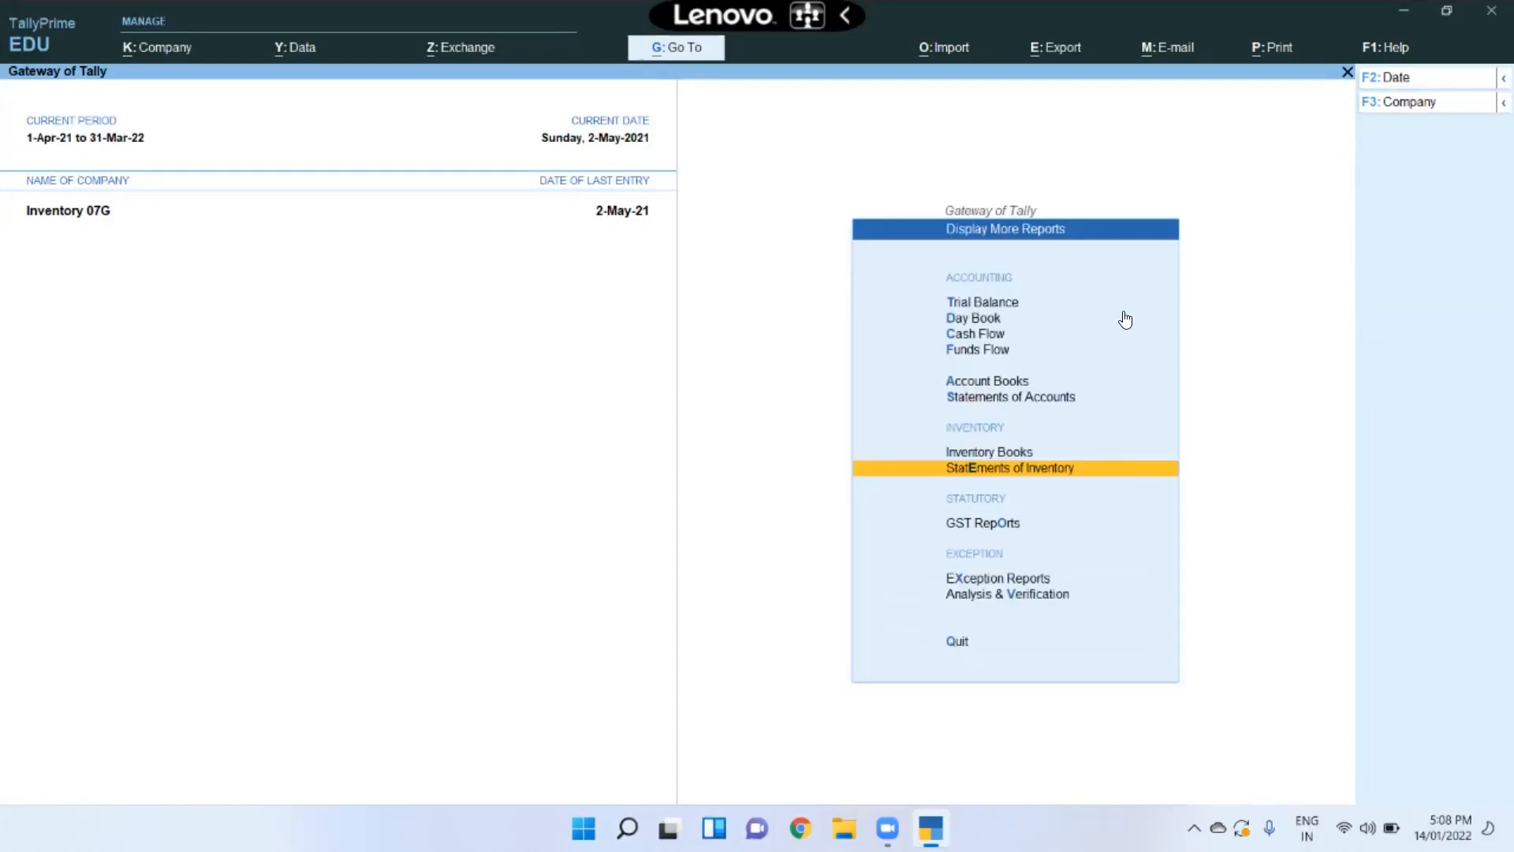
key("Escape")
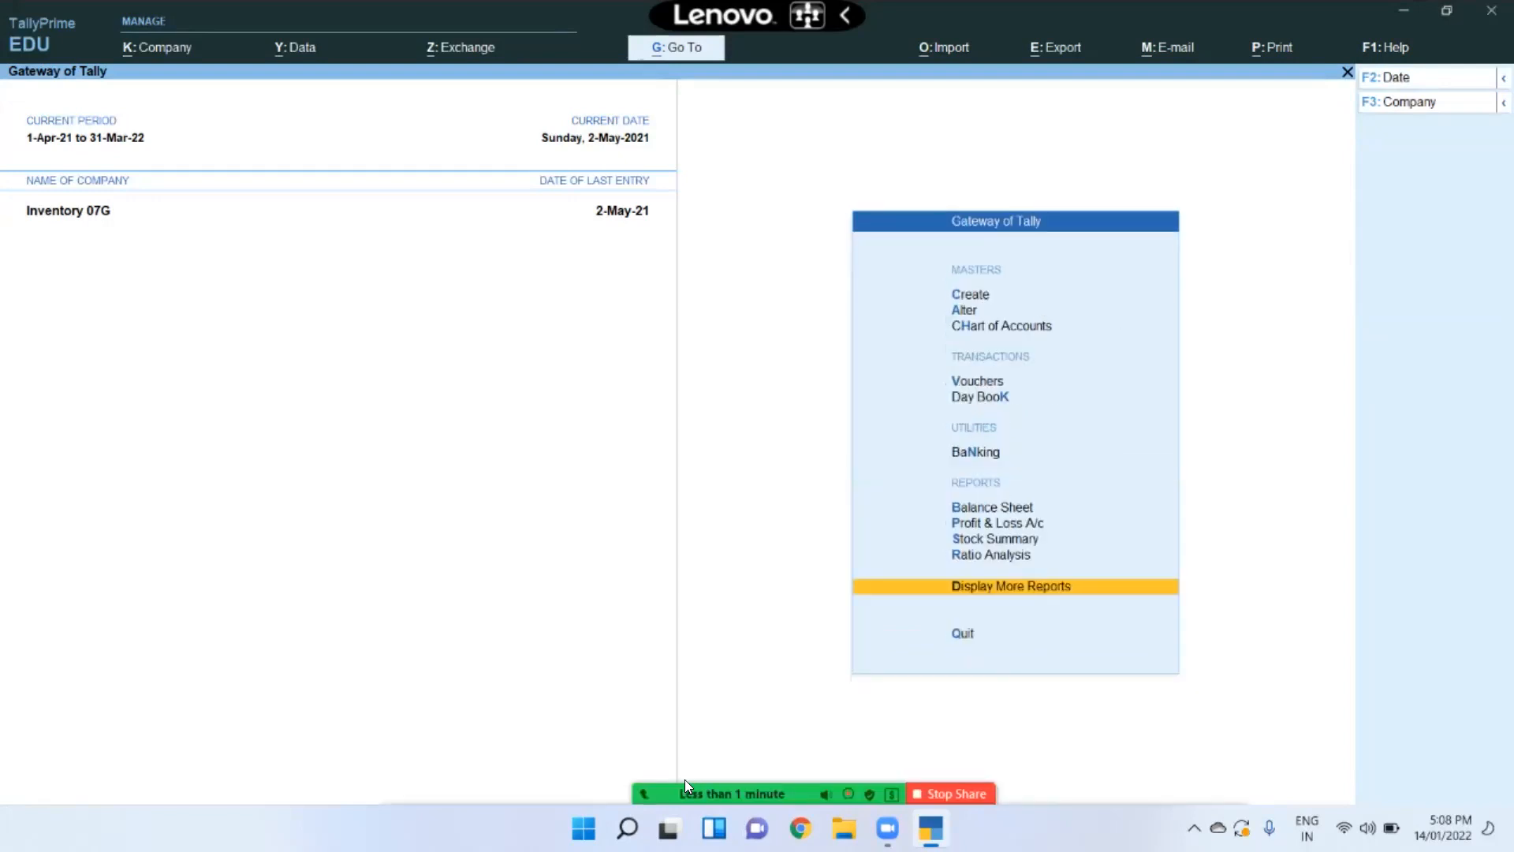
left_click(683, 779)
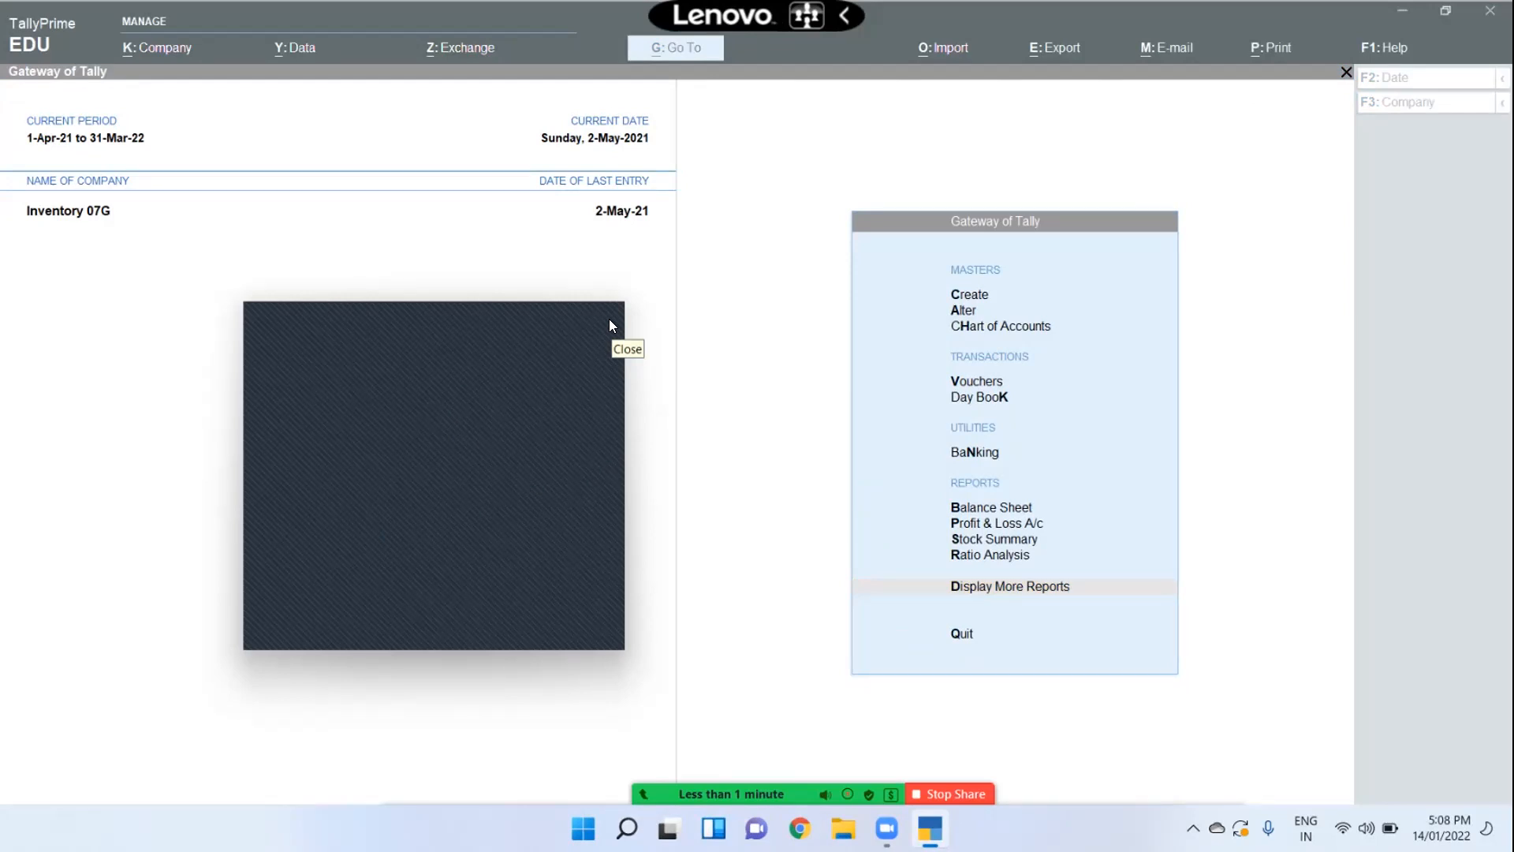
left_click(557, 611)
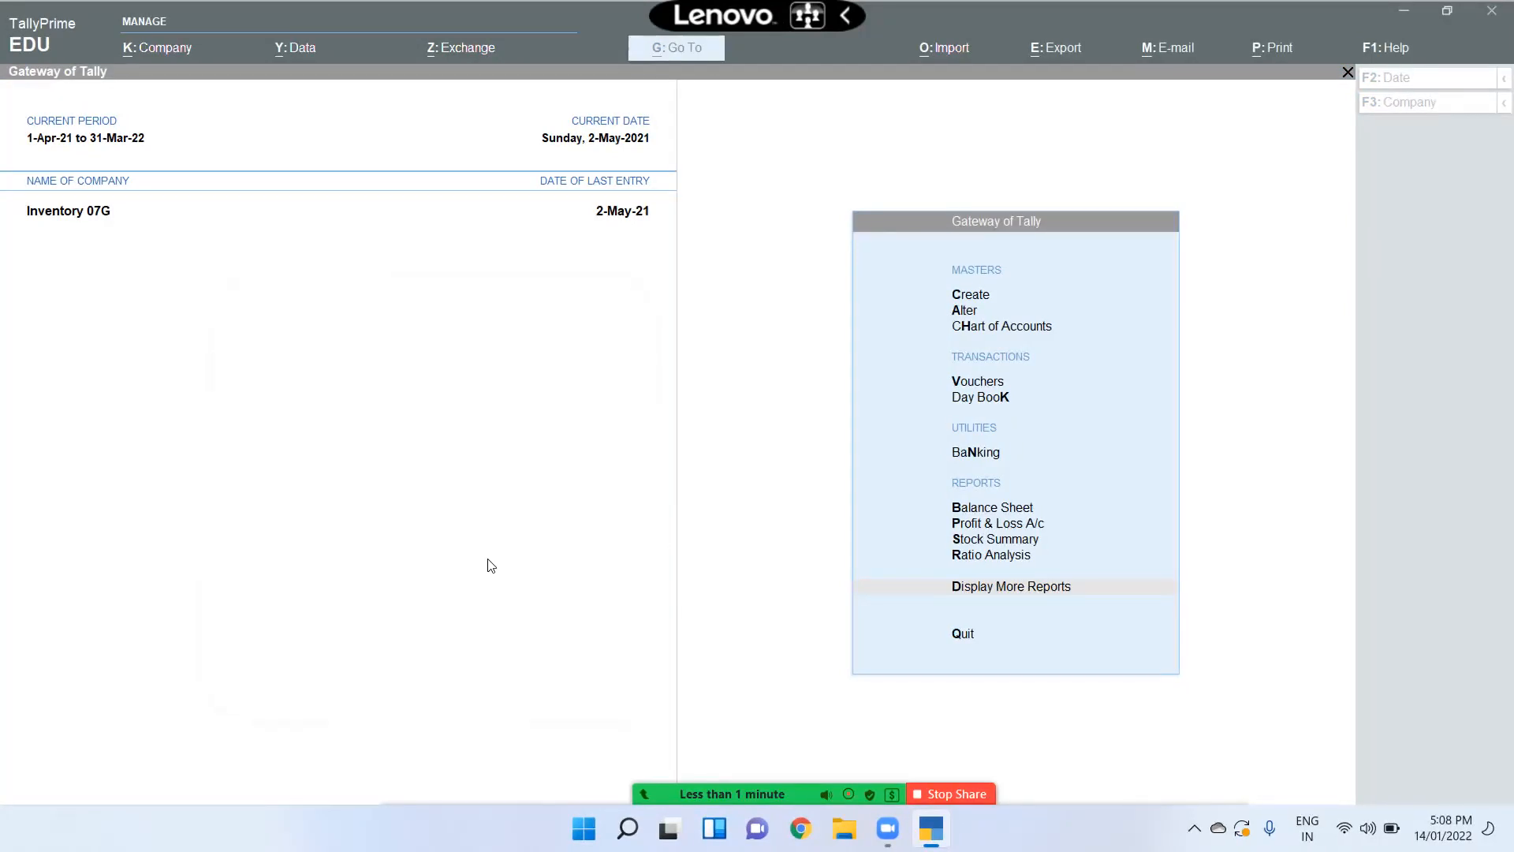
left_click(489, 560)
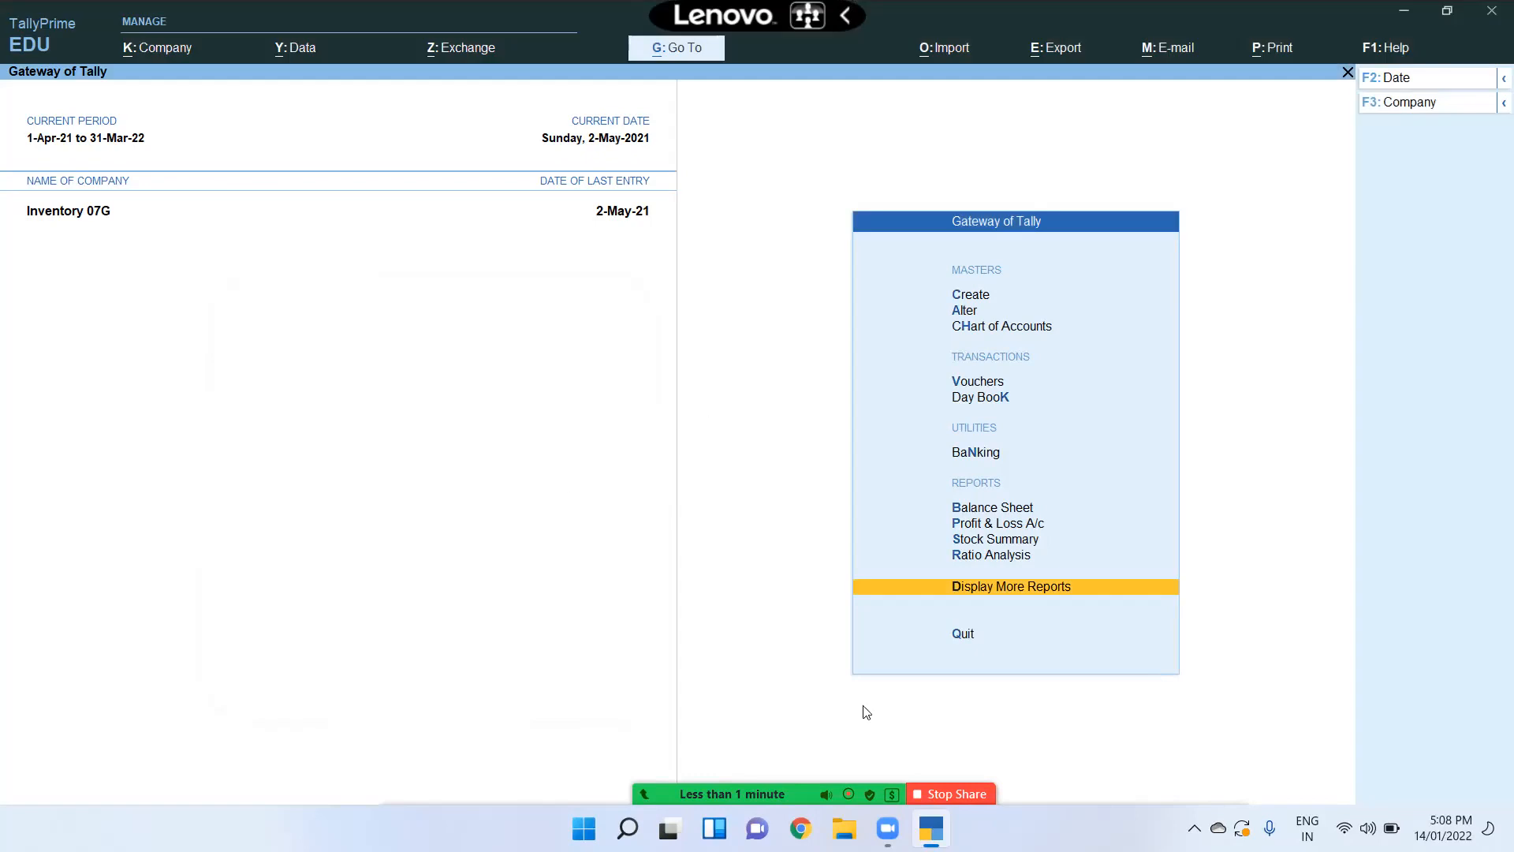